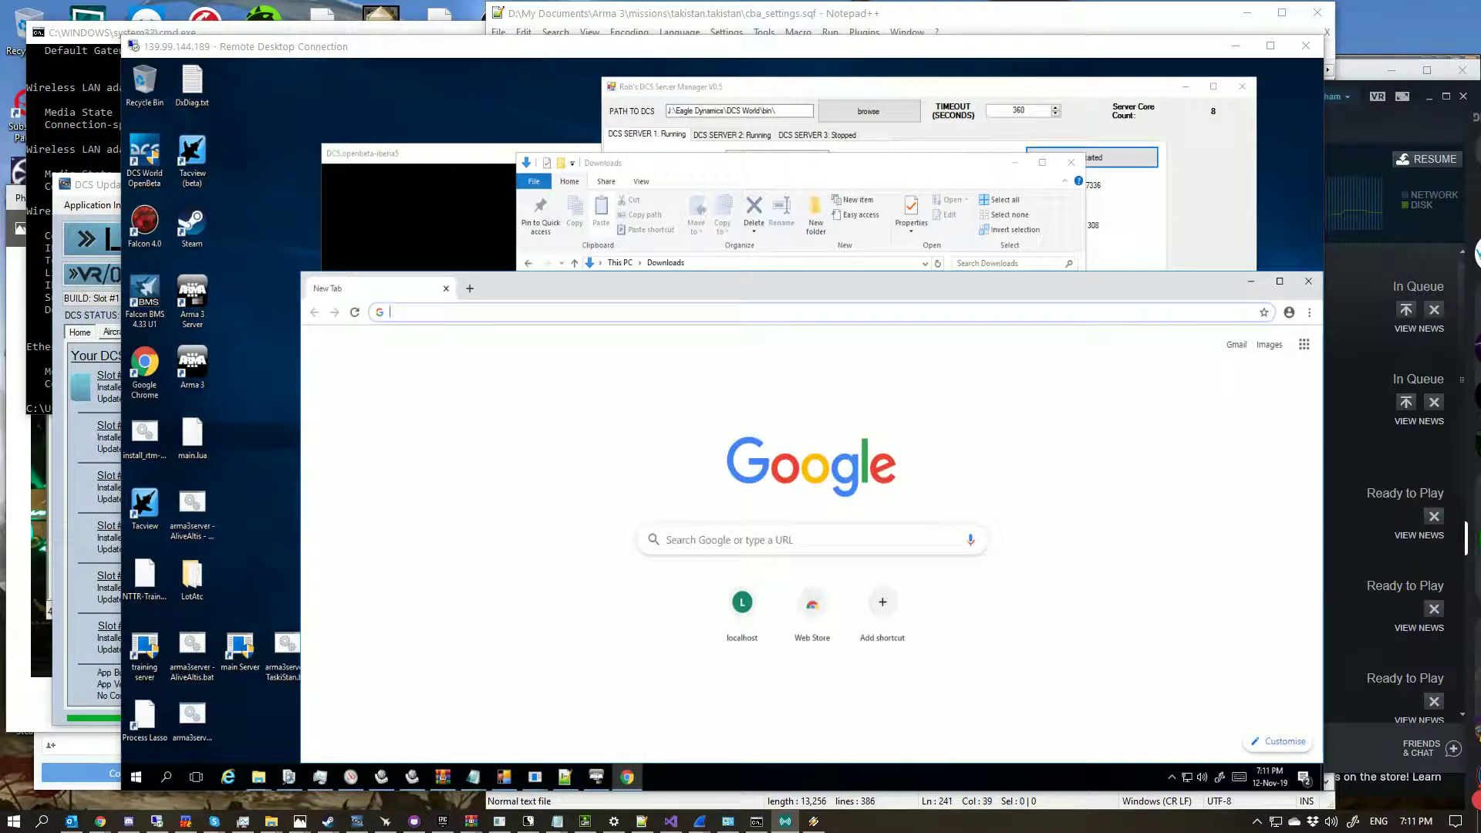
# Step: Focus the remote desktop session and move the Chrome New Tab window slightly up and left
pyautogui.click(764, 286)
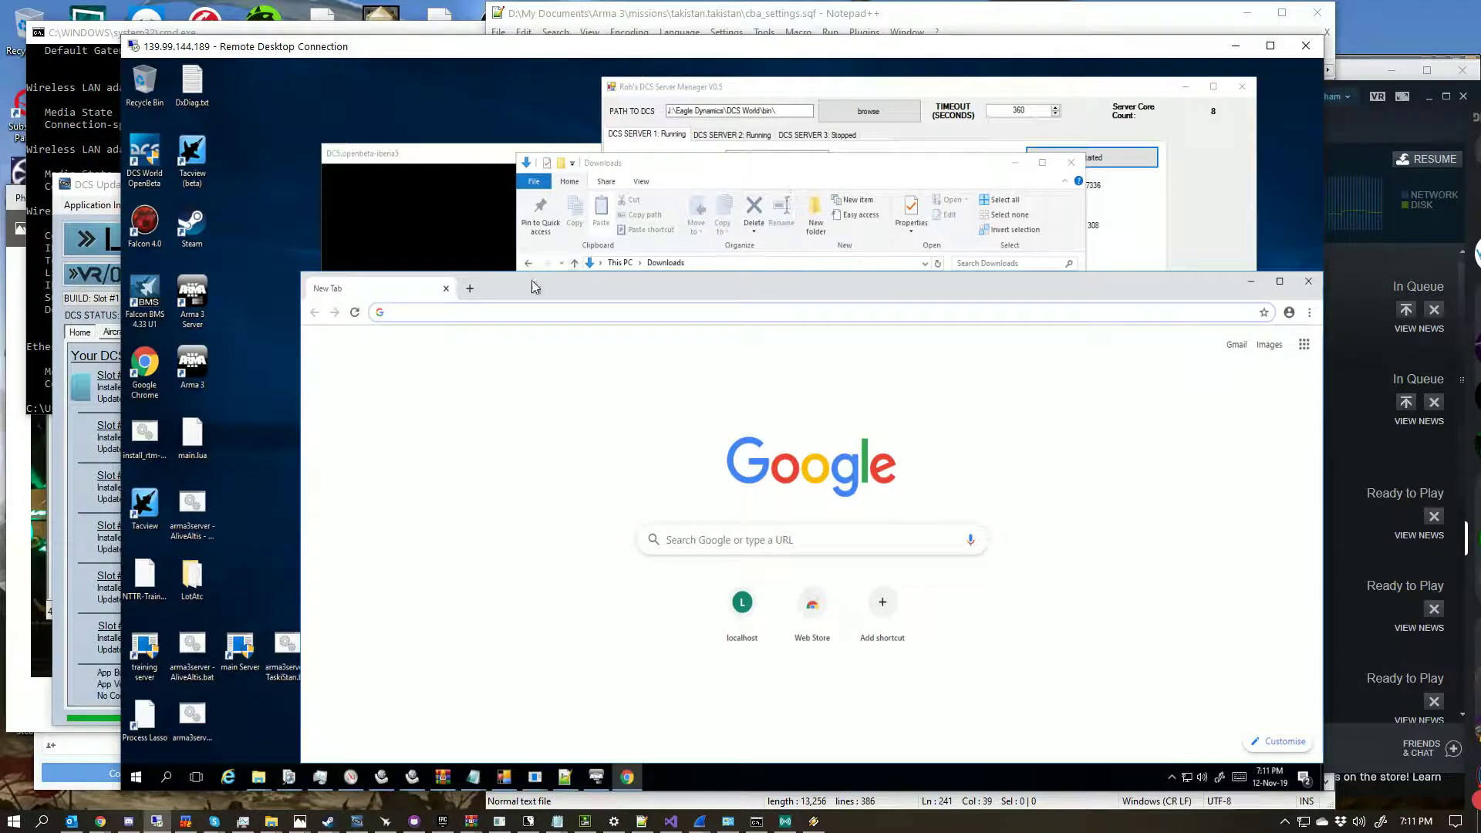
pyautogui.moveTo(609, 281); pyautogui.dragTo(522, 223)
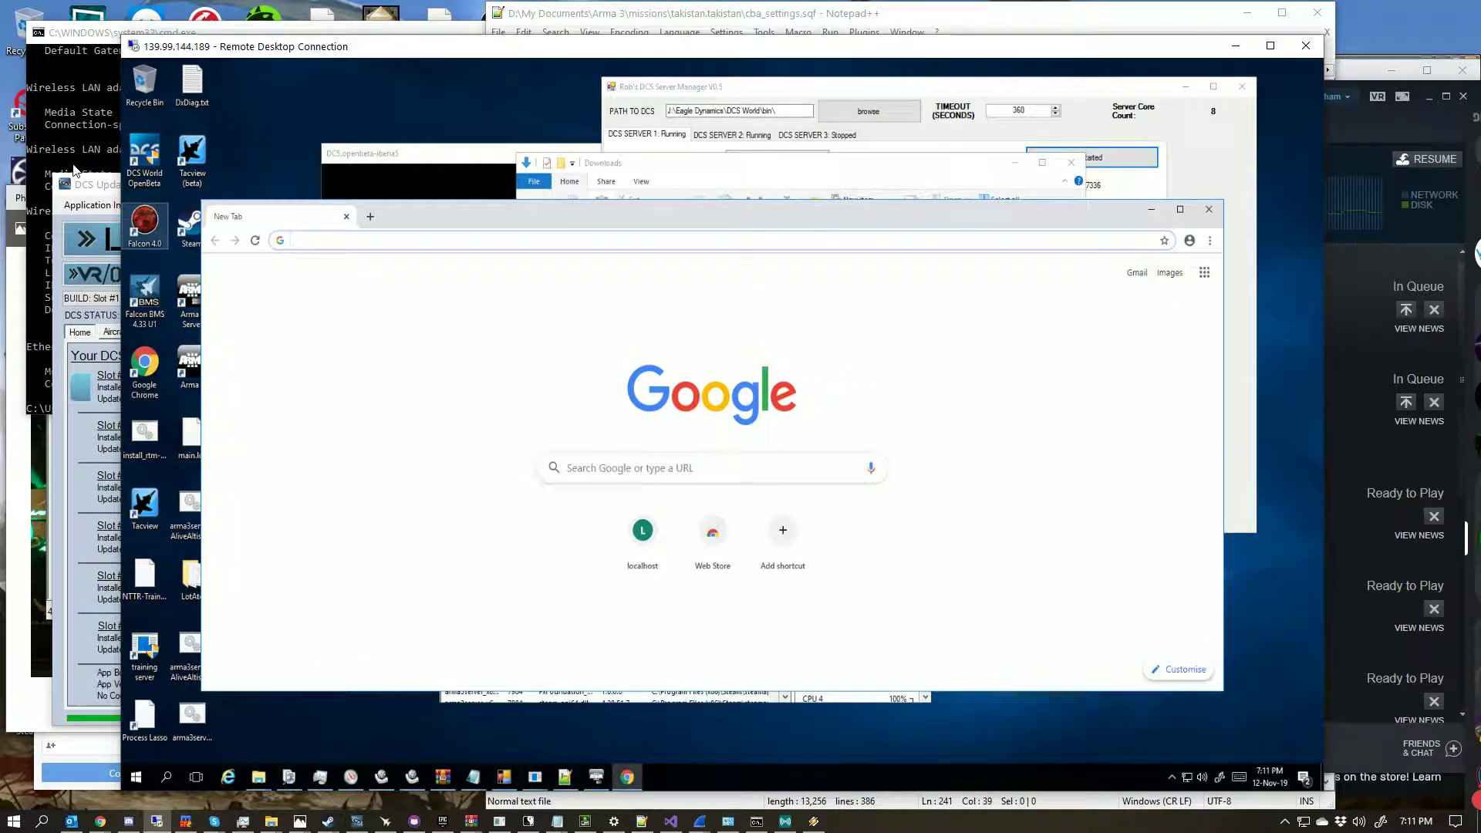
# Step: Load the LotAtc home page at lotatc.com in Chrome
pyautogui.write('lot')
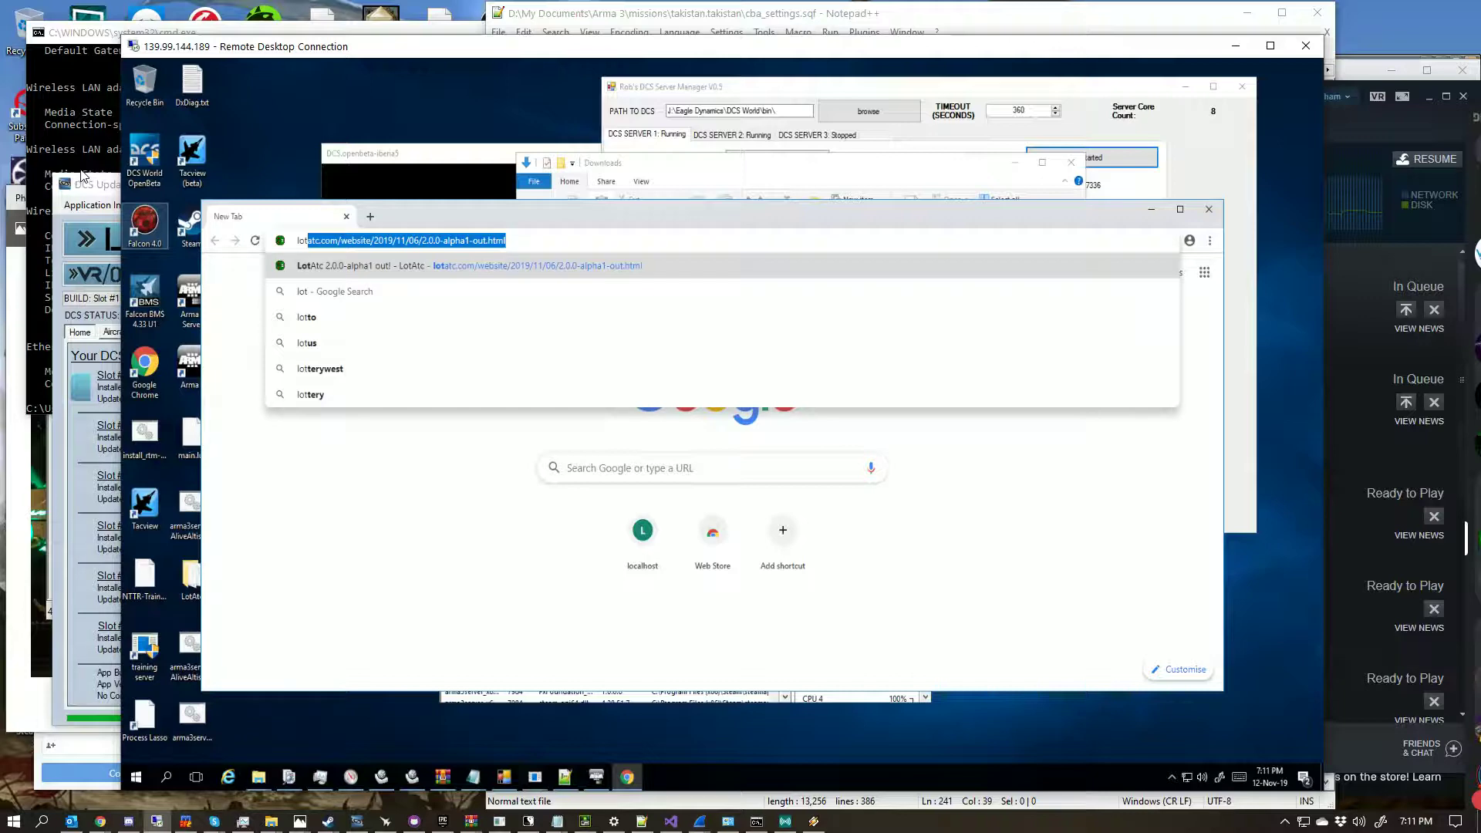
pyautogui.write('atc.com/website/2')
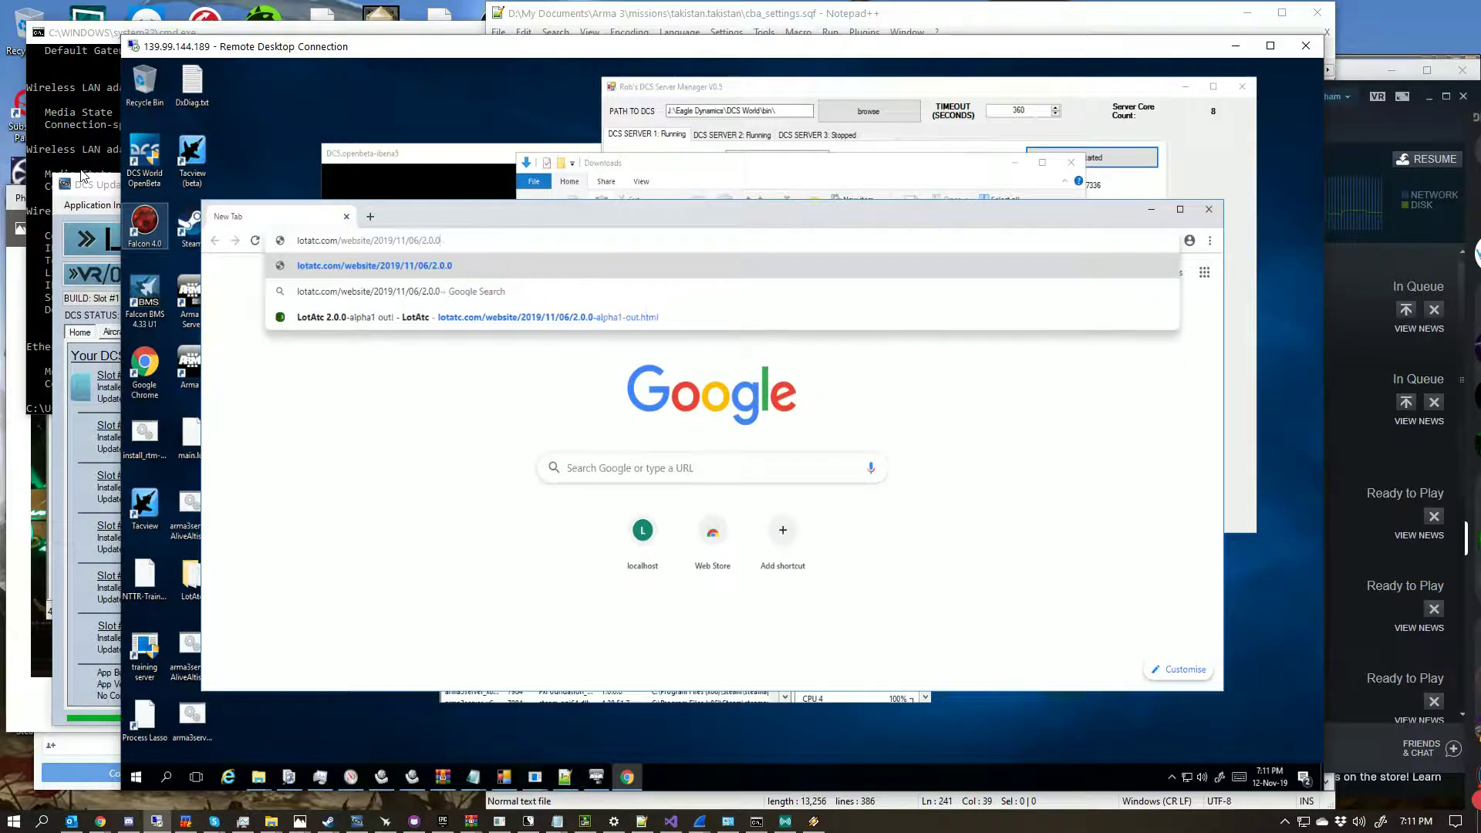
pyautogui.press('BackSpace')
pyautogui.press('BackSpace')
pyautogui.press('BackSpace')
pyautogui.press('BackSpace')
pyautogui.press('BackSpace')
pyautogui.press('BackSpace')
pyautogui.press('BackSpace')
pyautogui.press('BackSpace')
pyautogui.press('BackSpace')
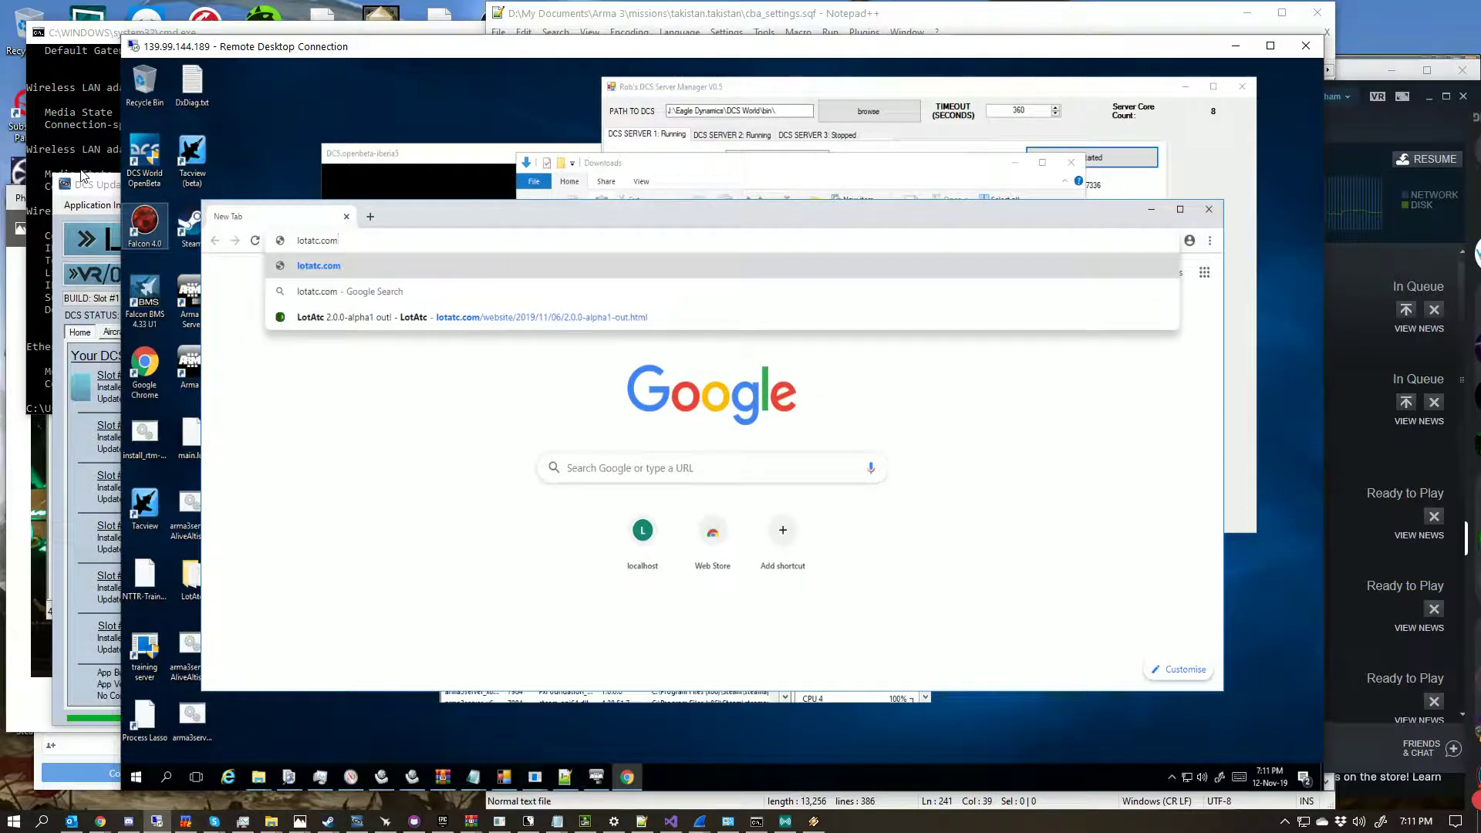
pyautogui.press('Return')
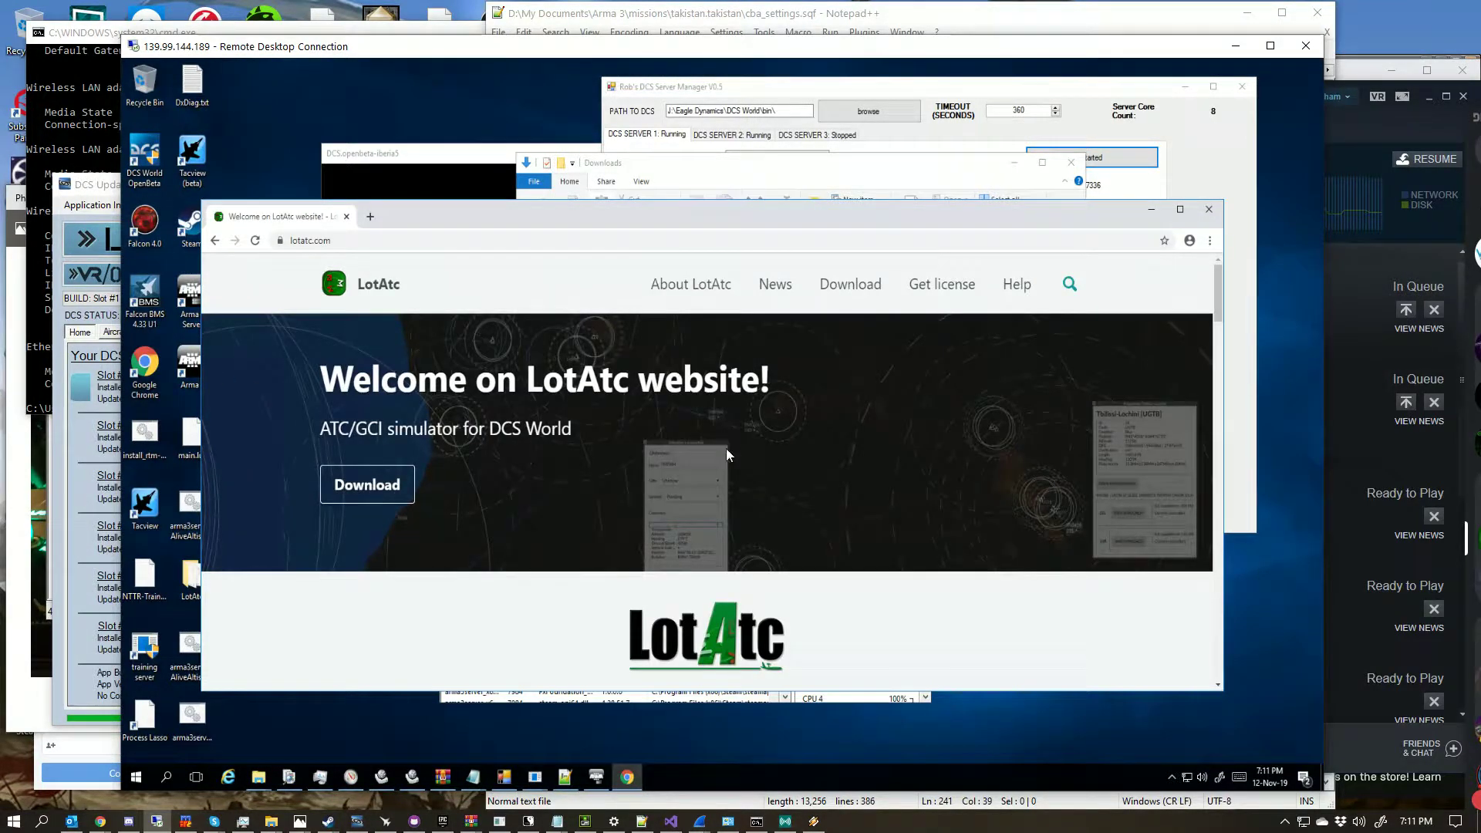
pyautogui.scroll(-5, 727, 453)
pyautogui.scroll(5, 732, 448)
# Step: Go to the Download page and scroll to the beta 2.0.0-alpha1 Server : FREE packages
pyautogui.click(851, 293)
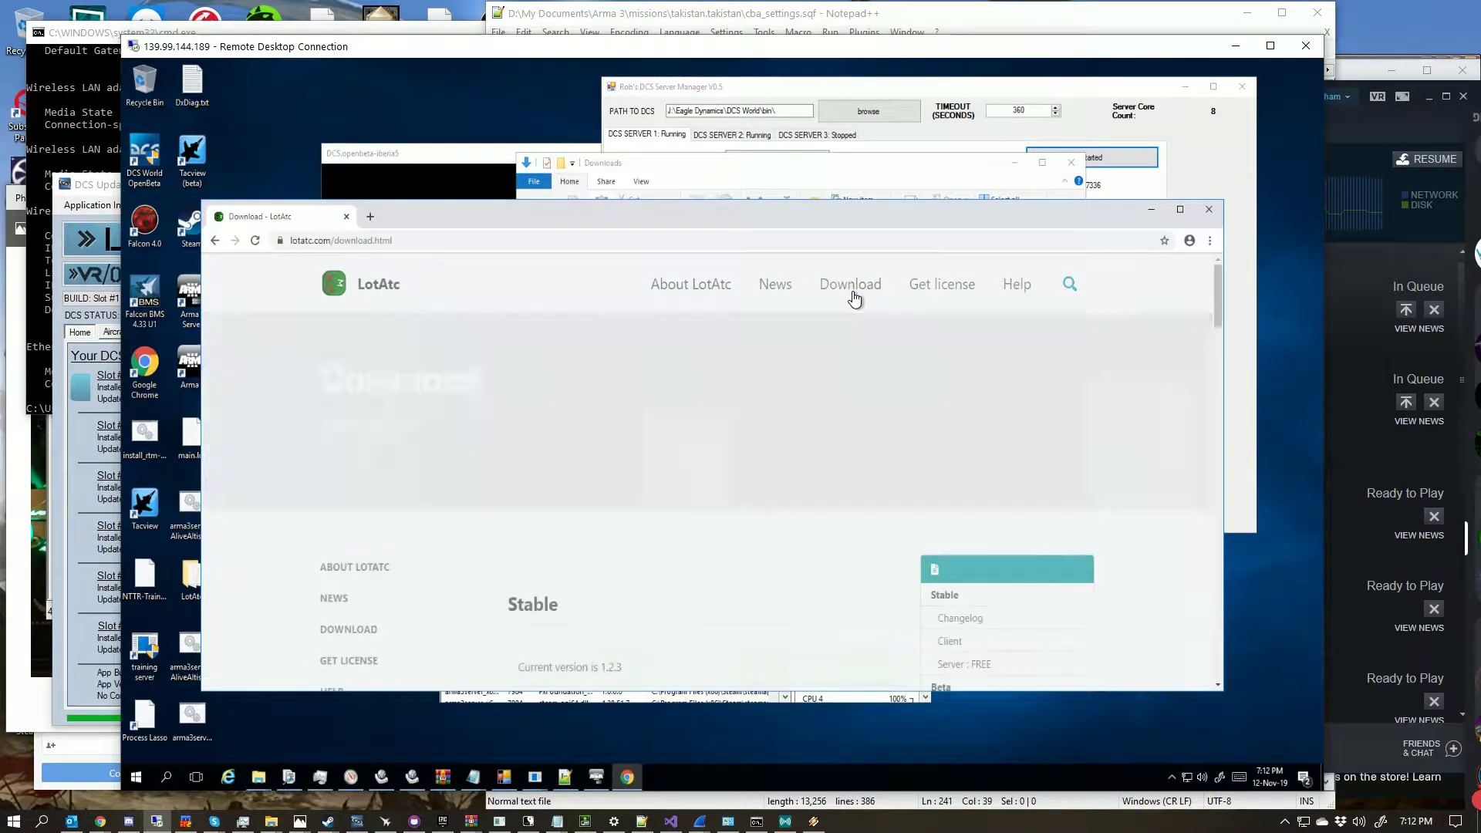
pyautogui.scroll(-4, 788, 391)
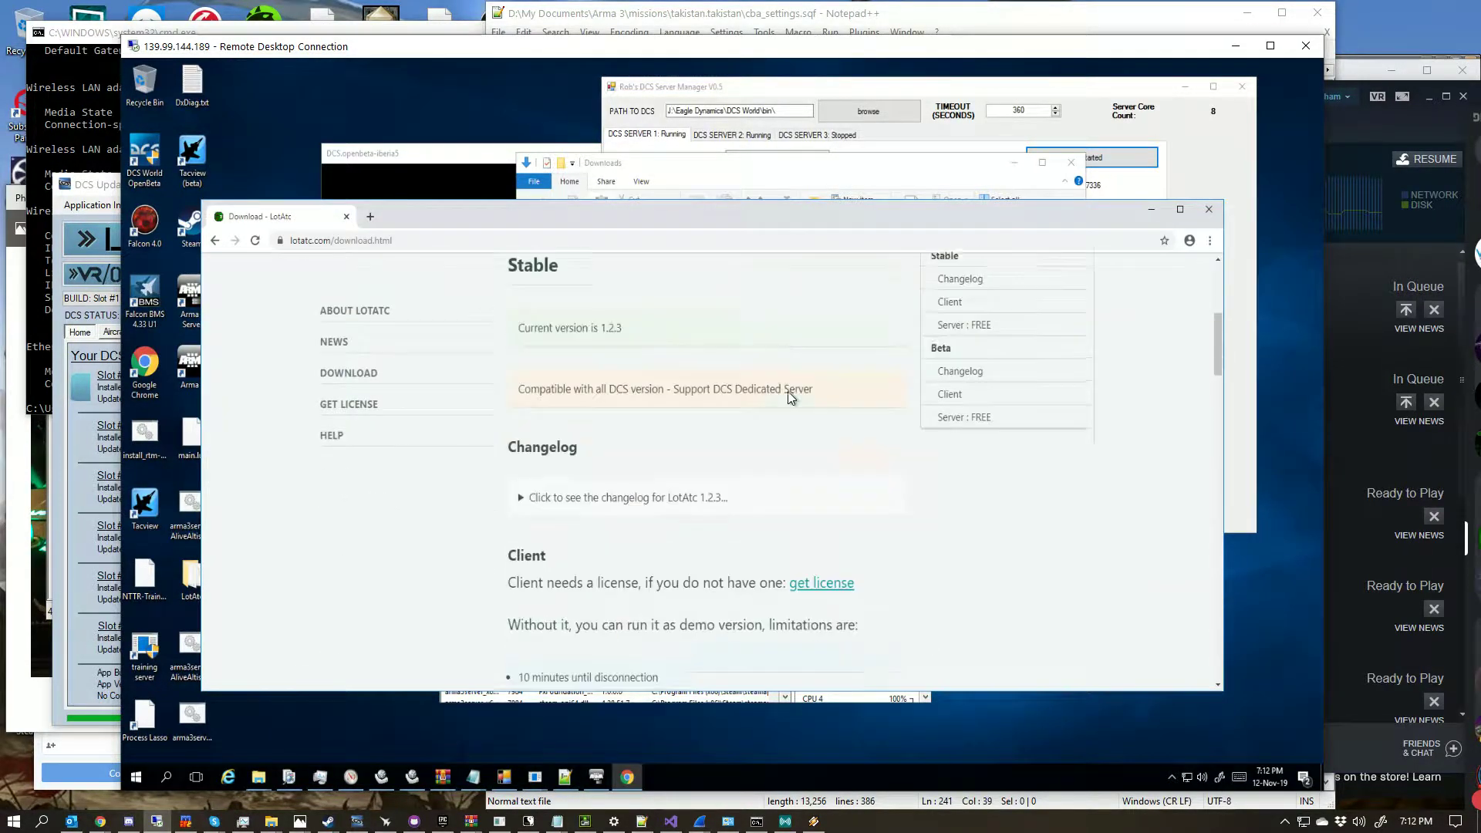
pyautogui.scroll(-7, 799, 376)
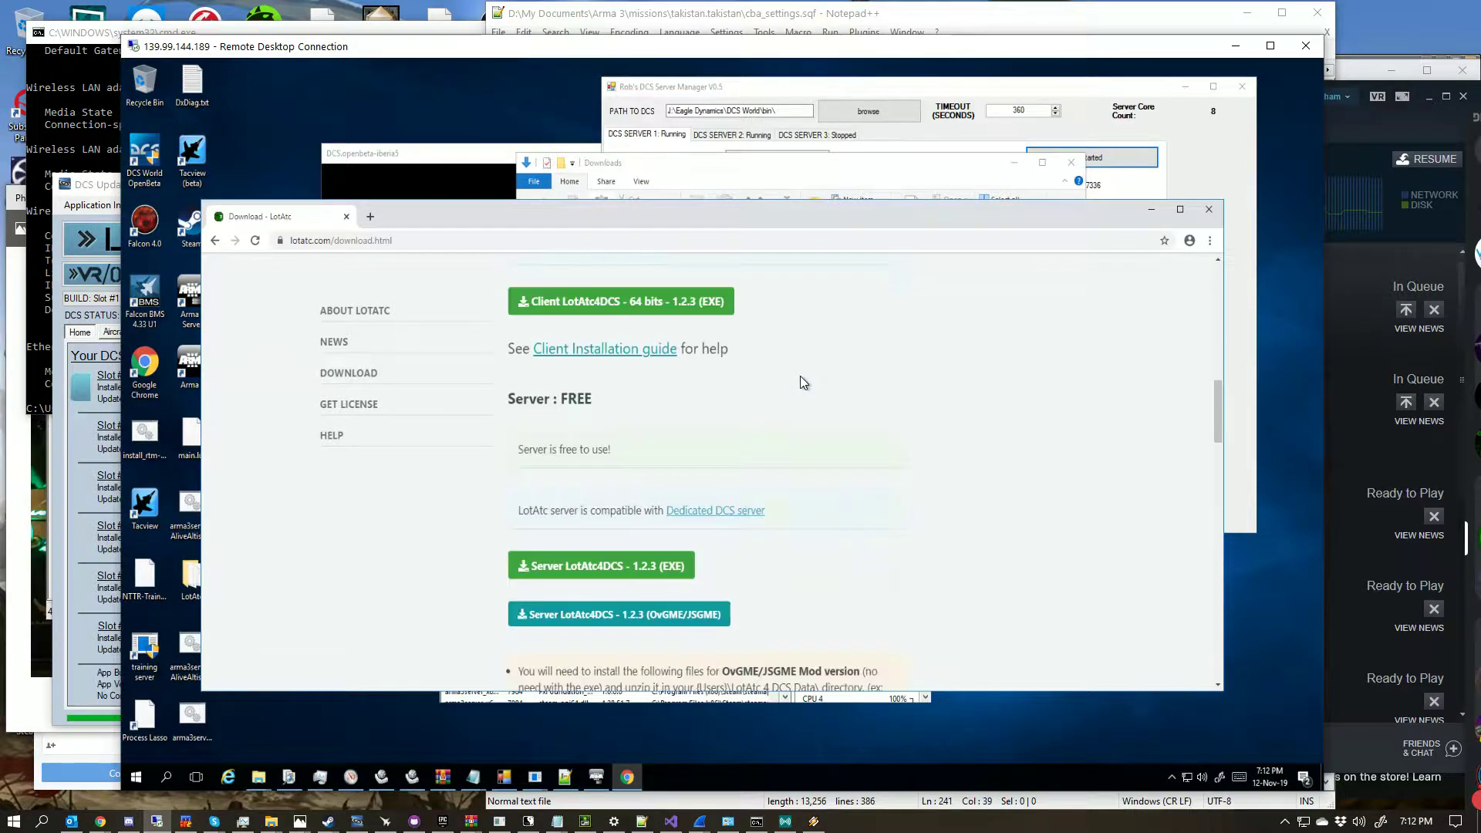
pyautogui.scroll(-3, 799, 377)
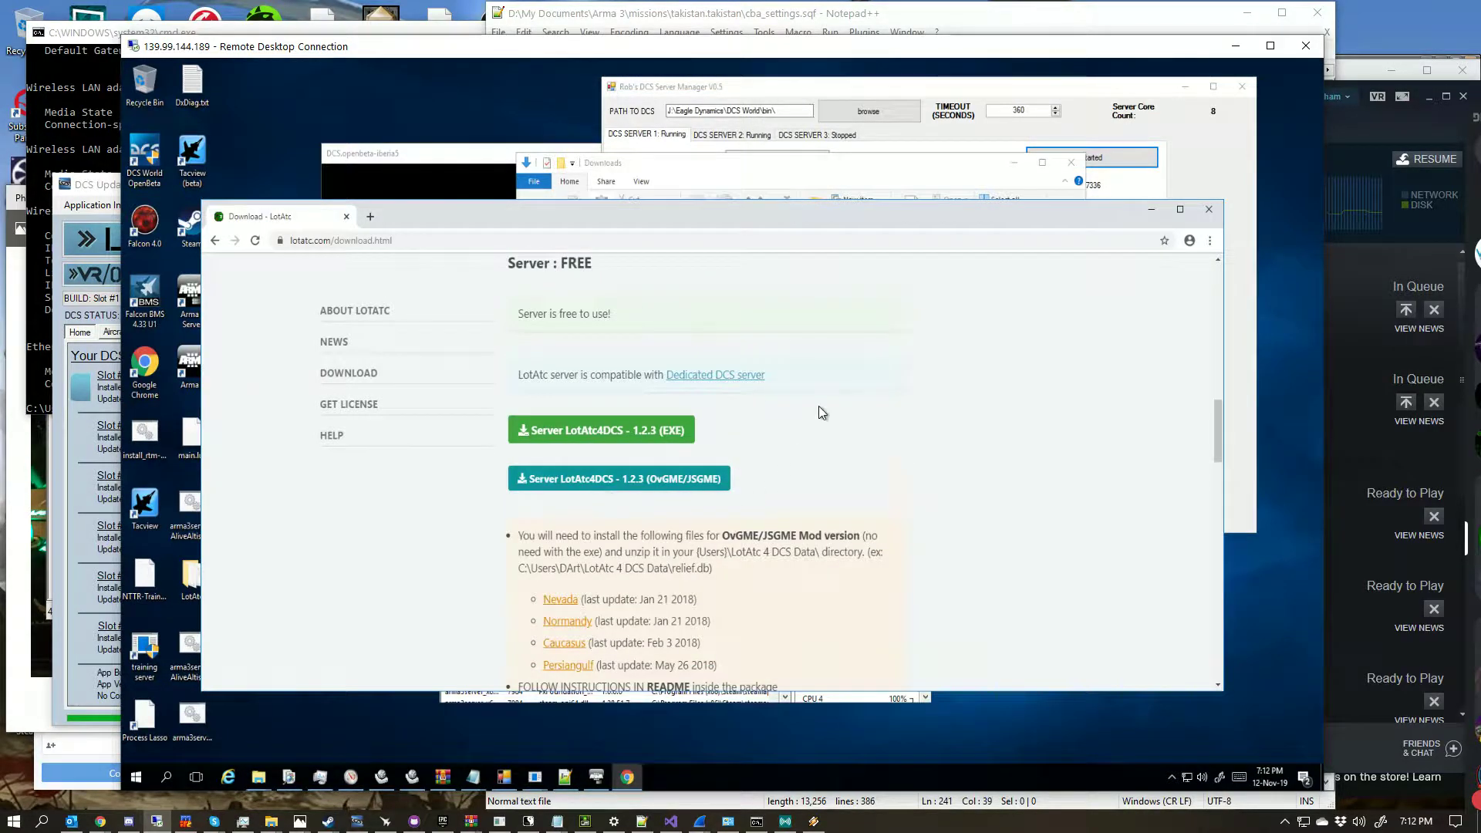
pyautogui.scroll(-4, 819, 408)
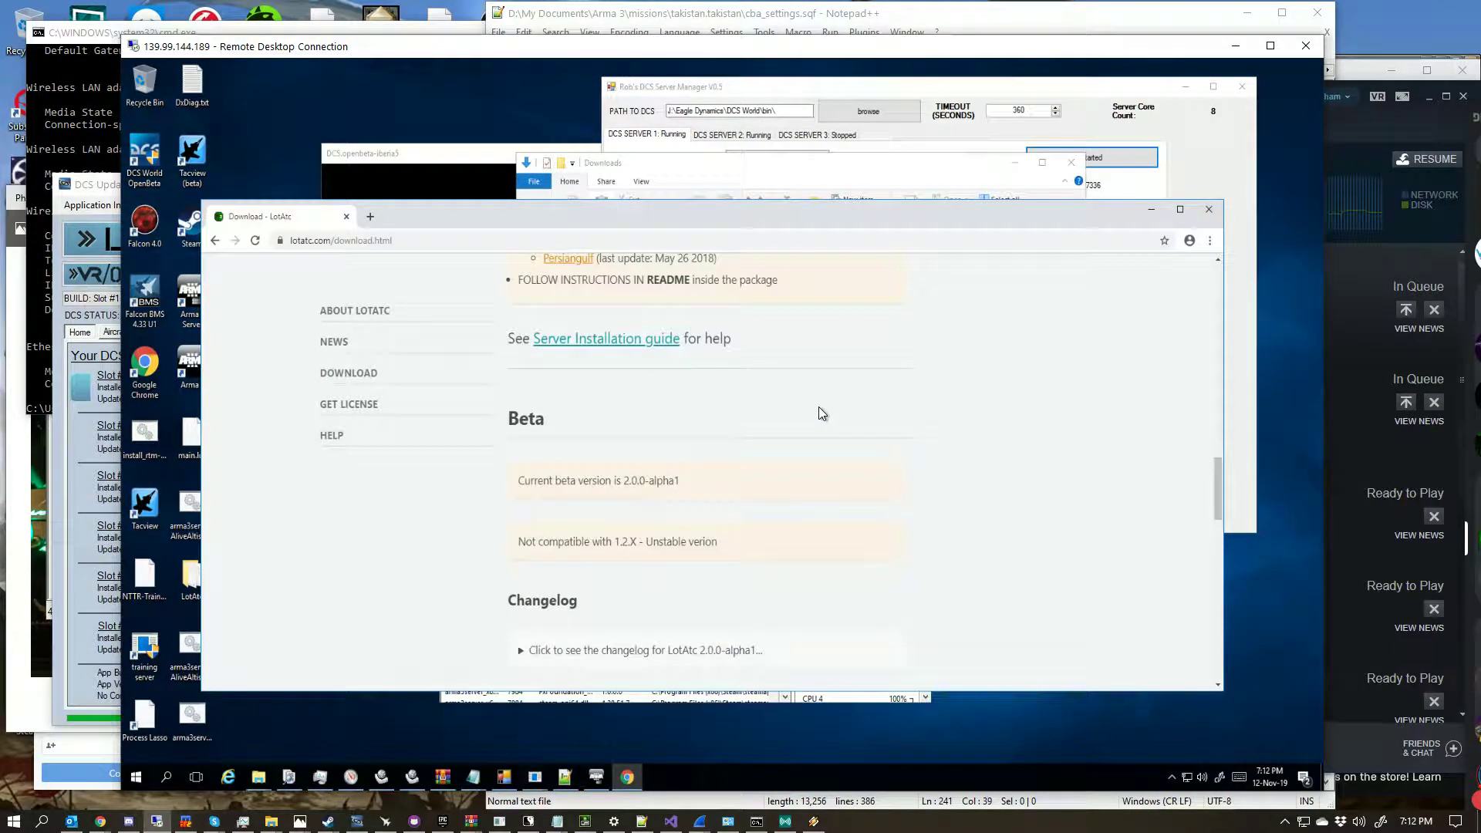
pyautogui.scroll(-4, 819, 407)
pyautogui.scroll(2, 781, 416)
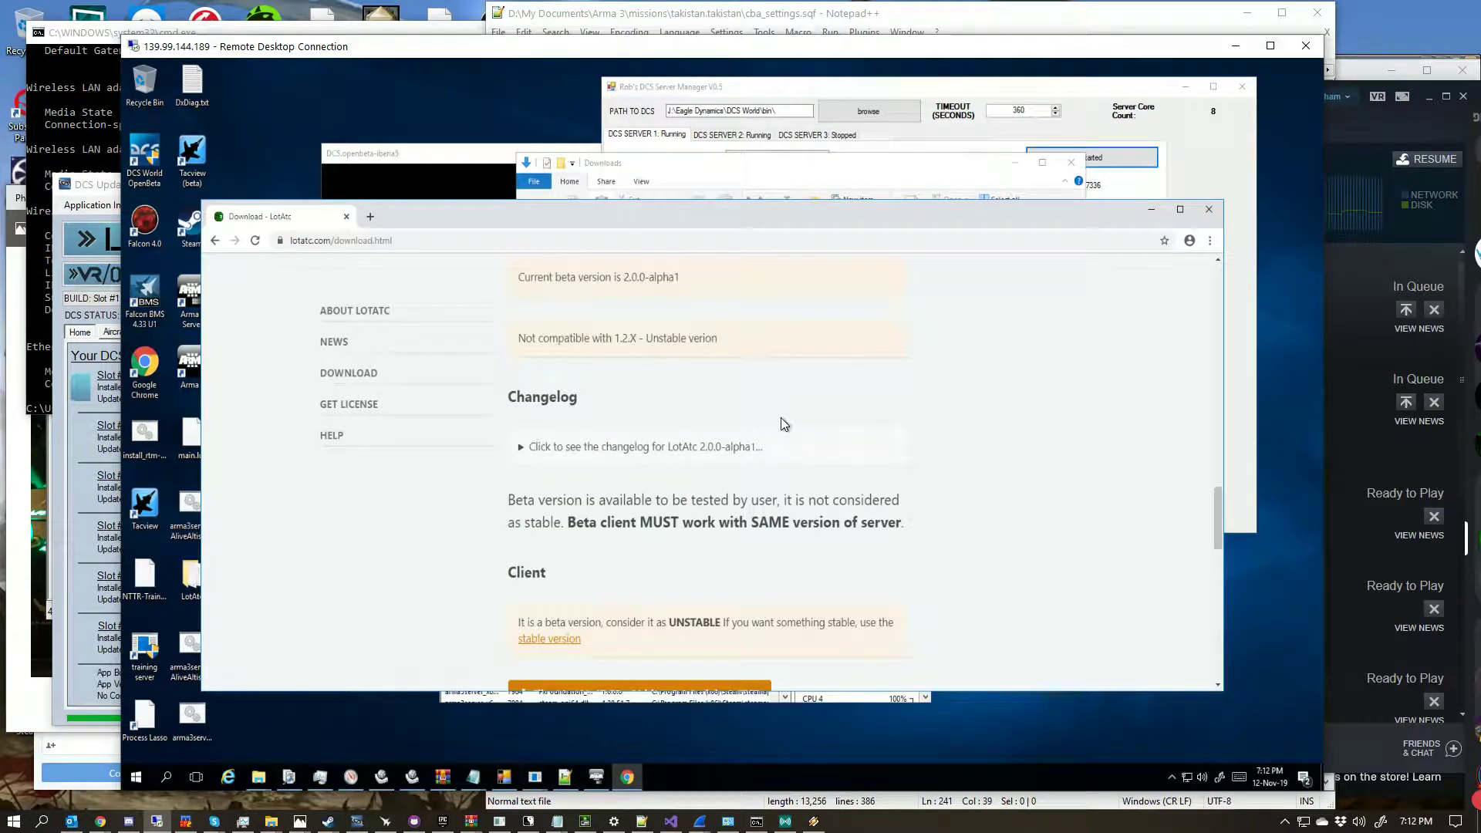
pyautogui.scroll(-1, 549, 438)
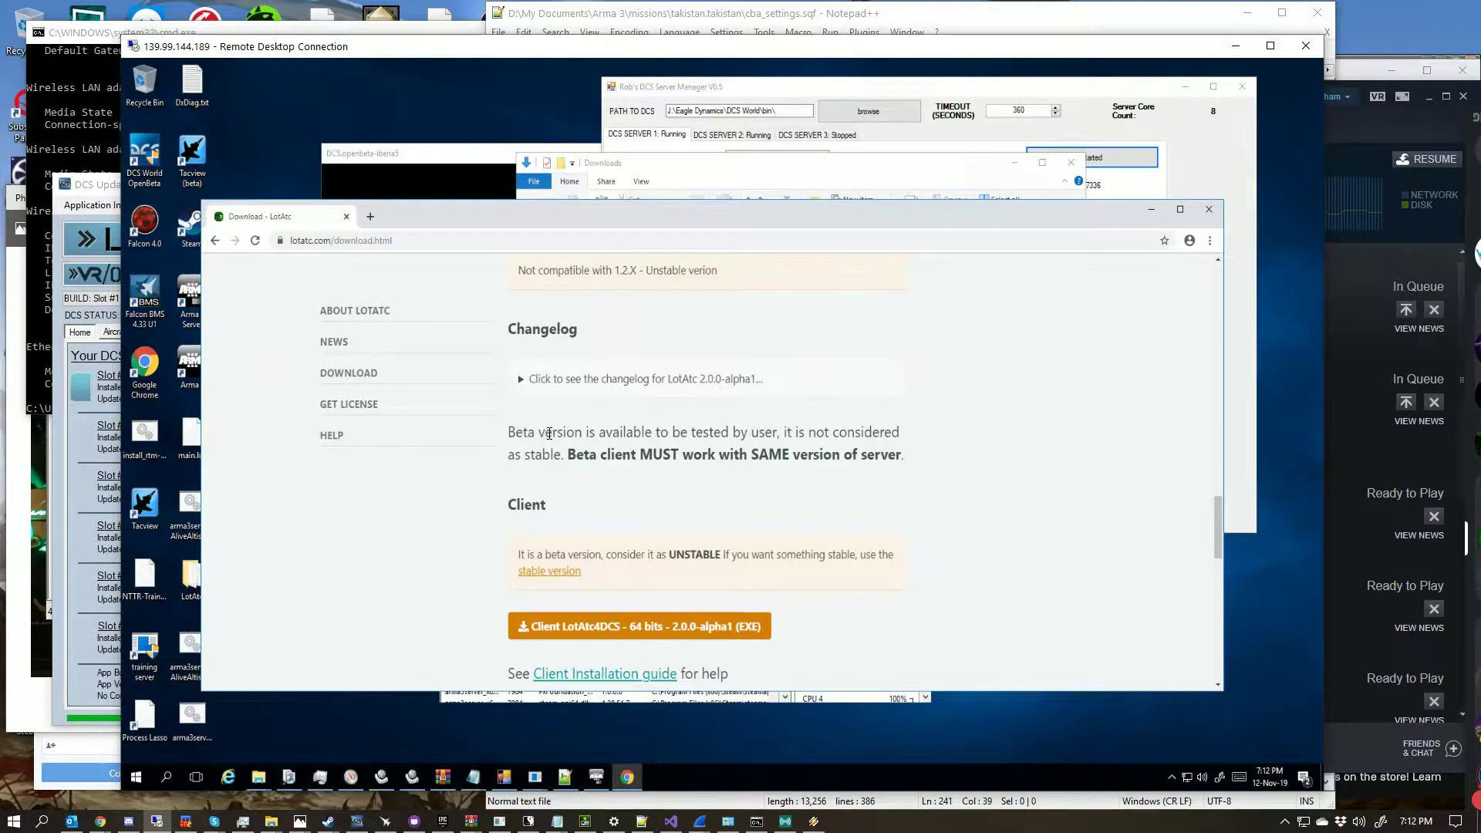
pyautogui.scroll(-2, 549, 434)
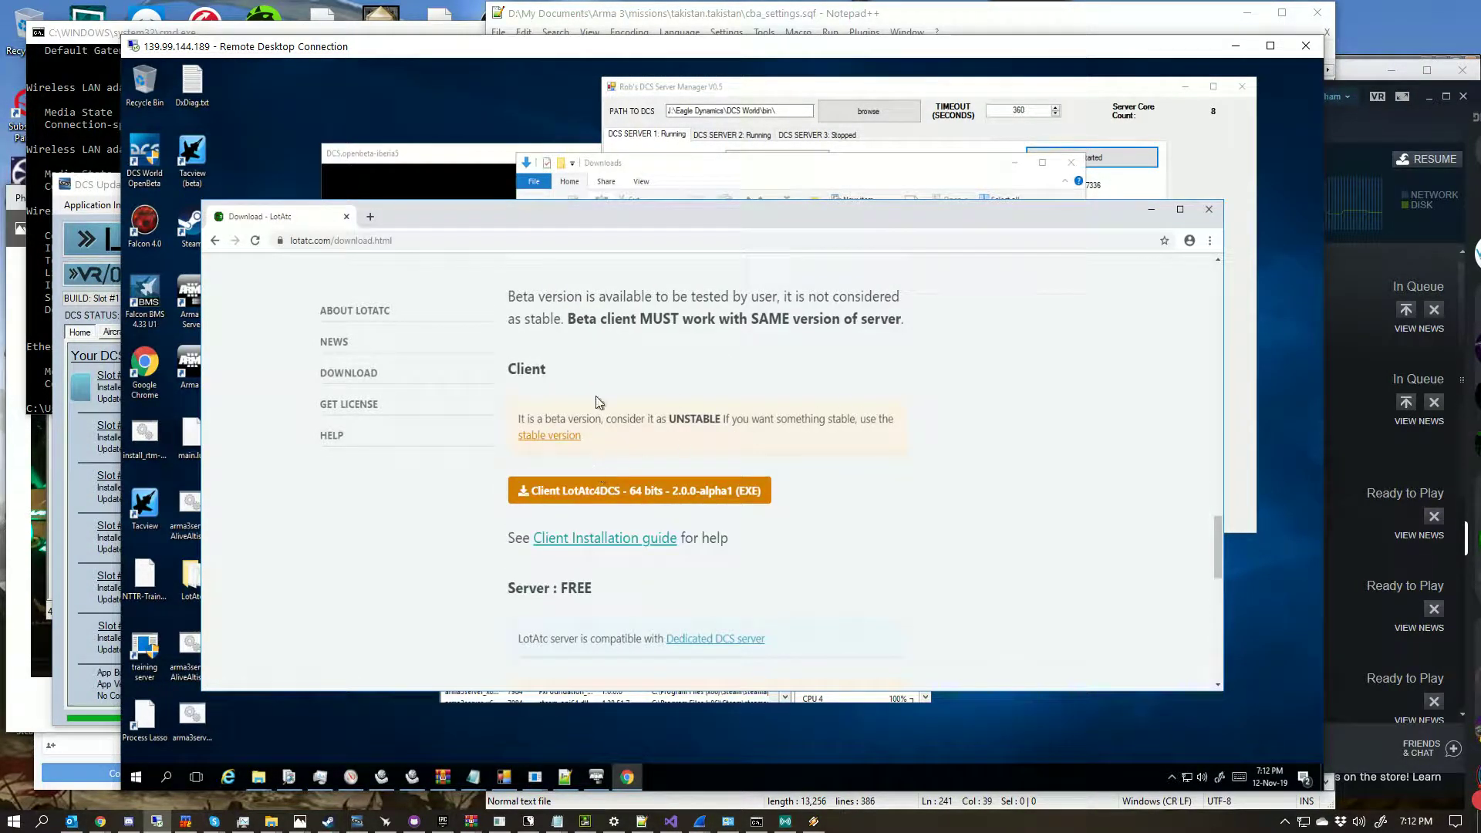
pyautogui.scroll(-3, 677, 522)
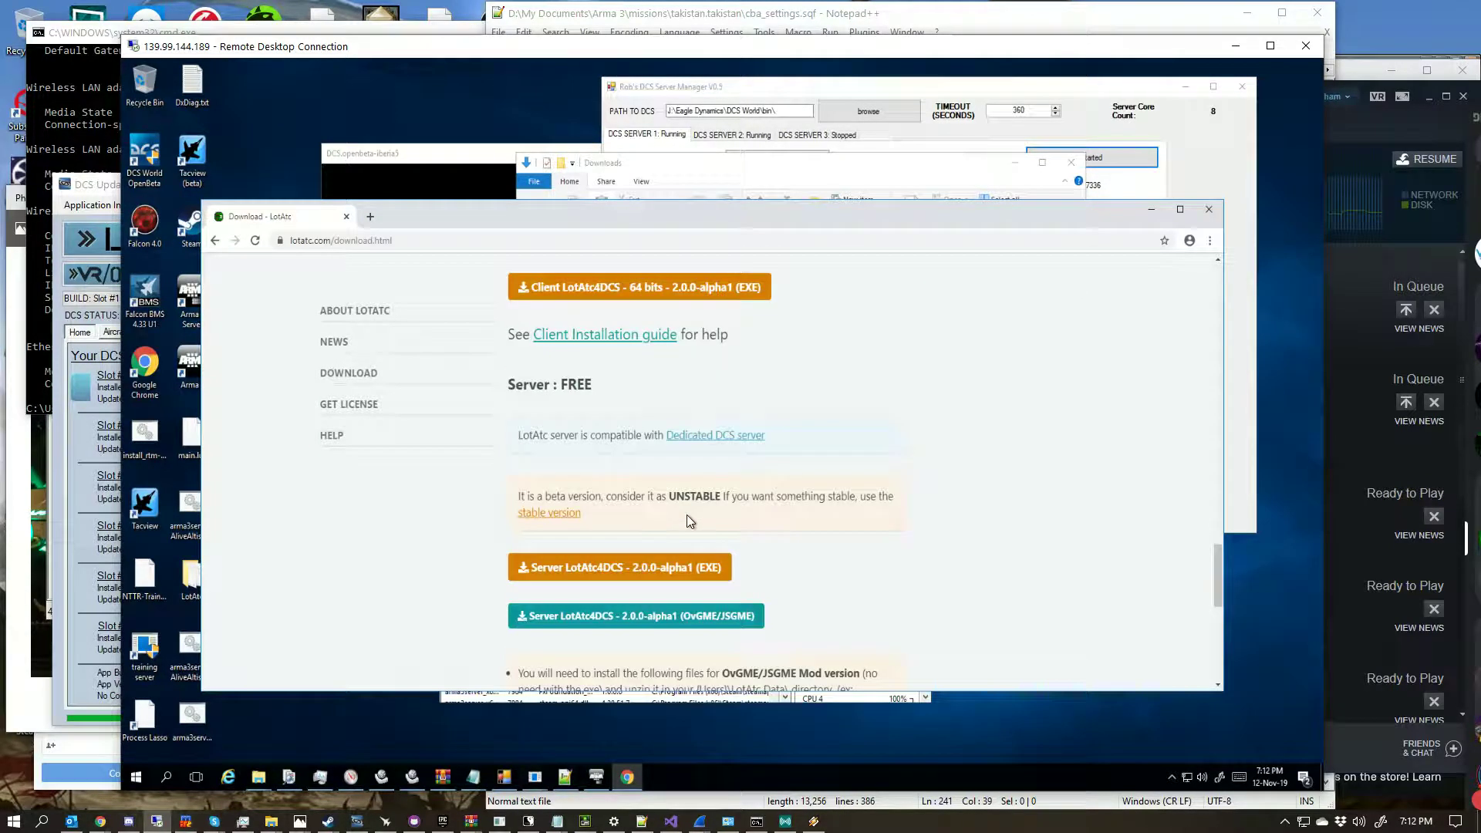
pyautogui.scroll(-1, 717, 623)
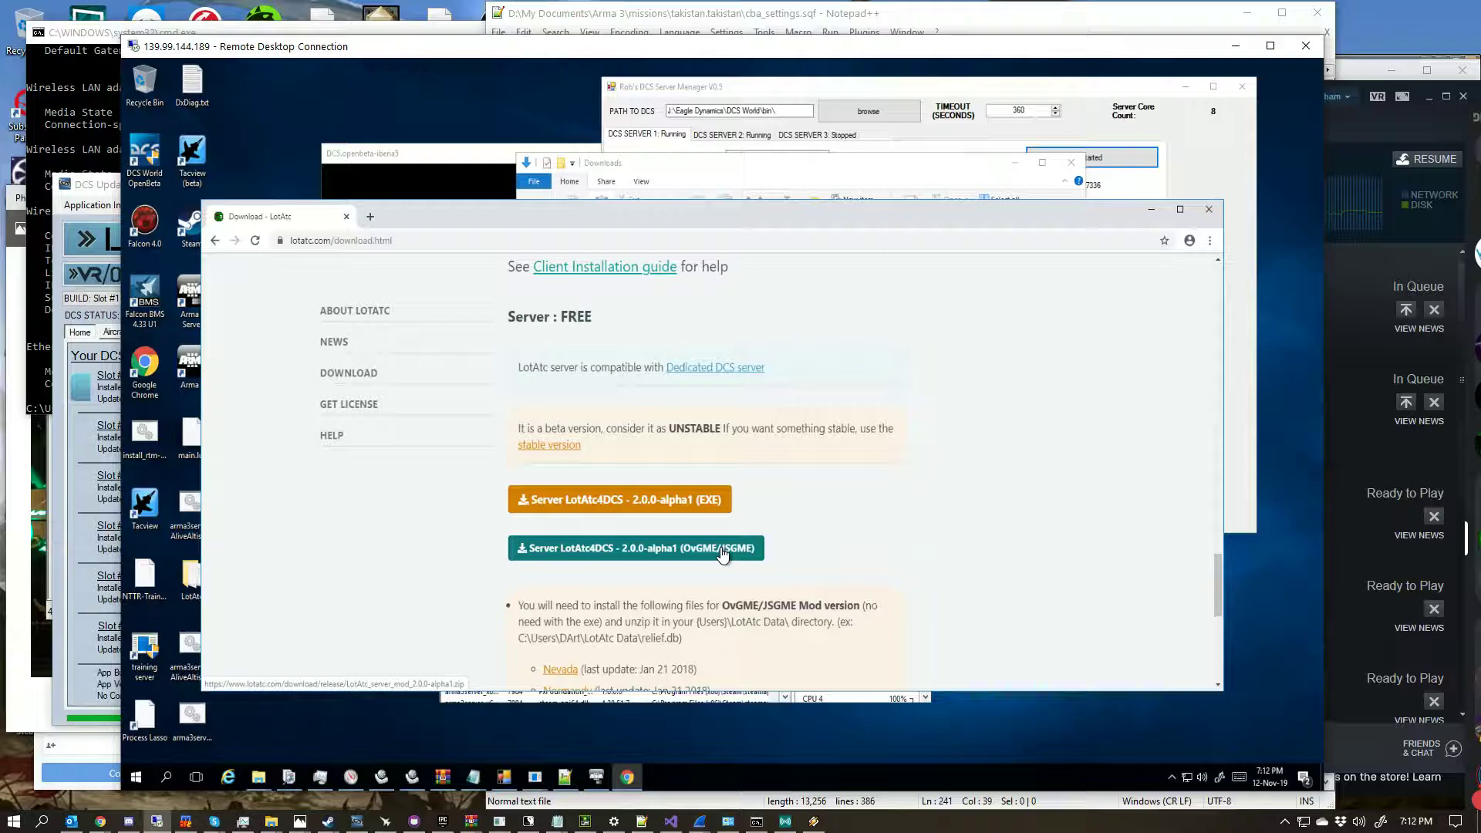
# Step: Download the OvGME/JSGME server package plus the Caucasus, Normandy, Nevada and Persiangulf databases
pyautogui.click(722, 554)
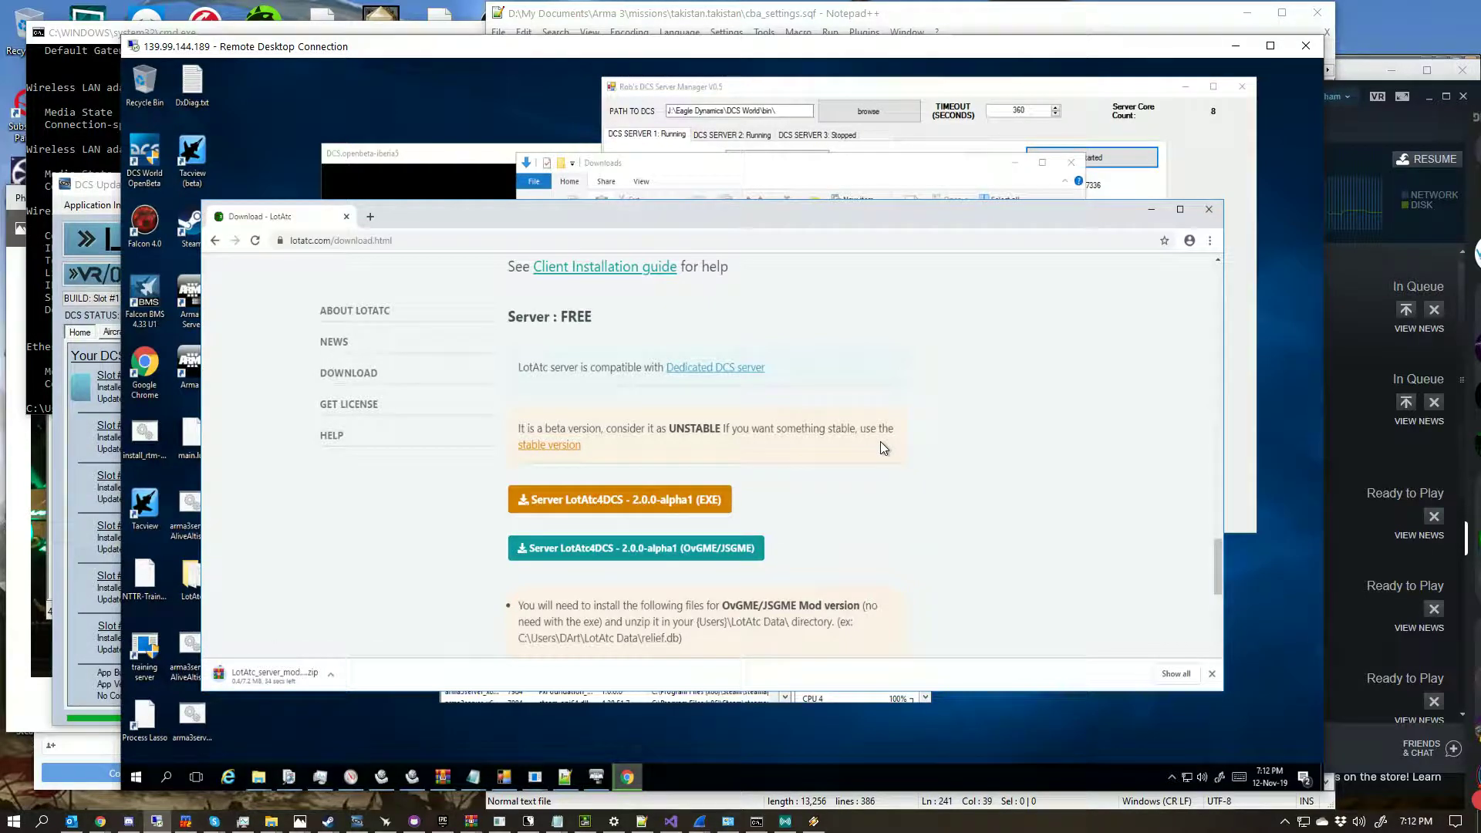
pyautogui.scroll(-2, 882, 444)
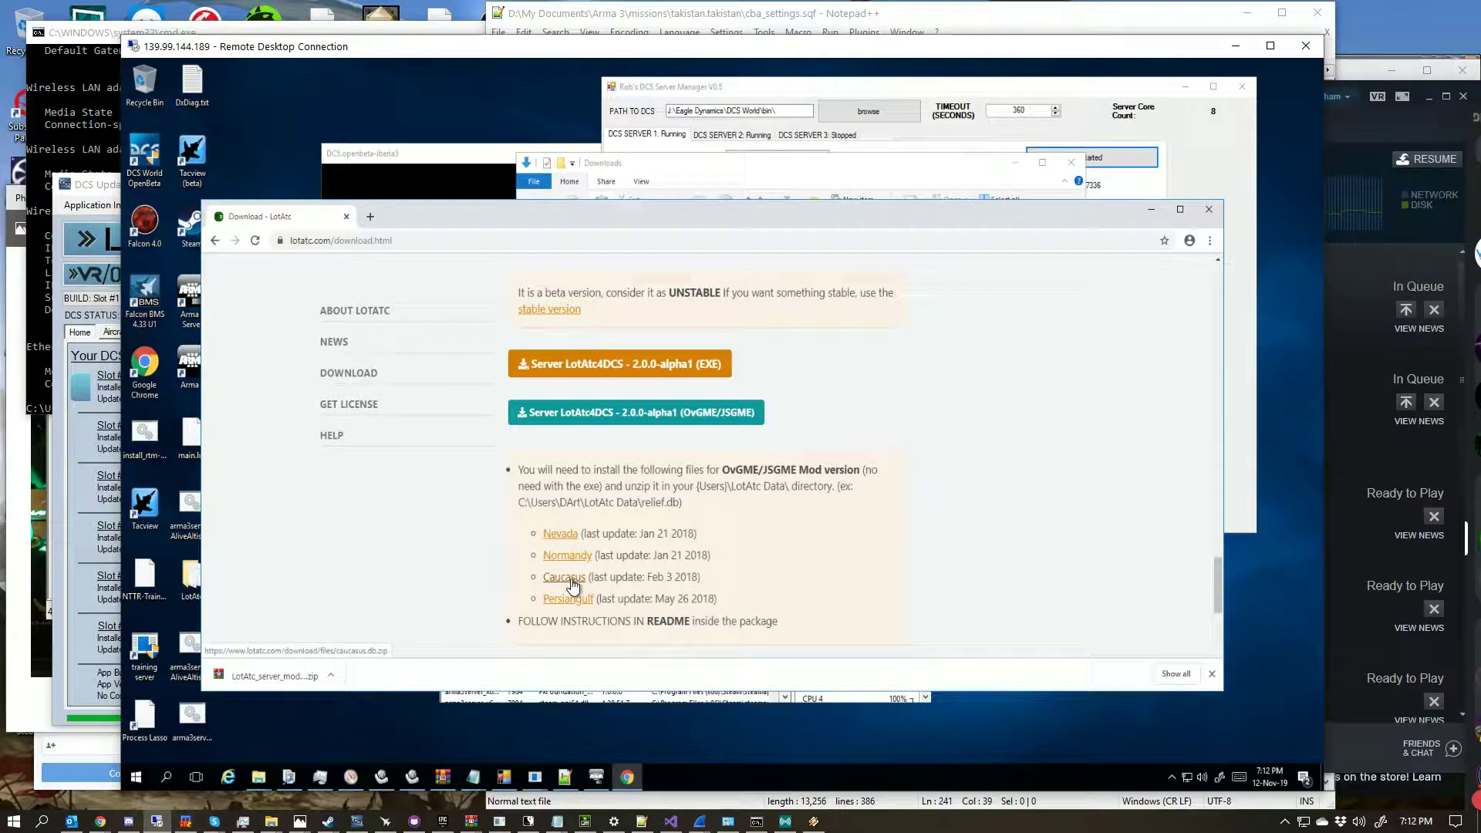
pyautogui.click(570, 580)
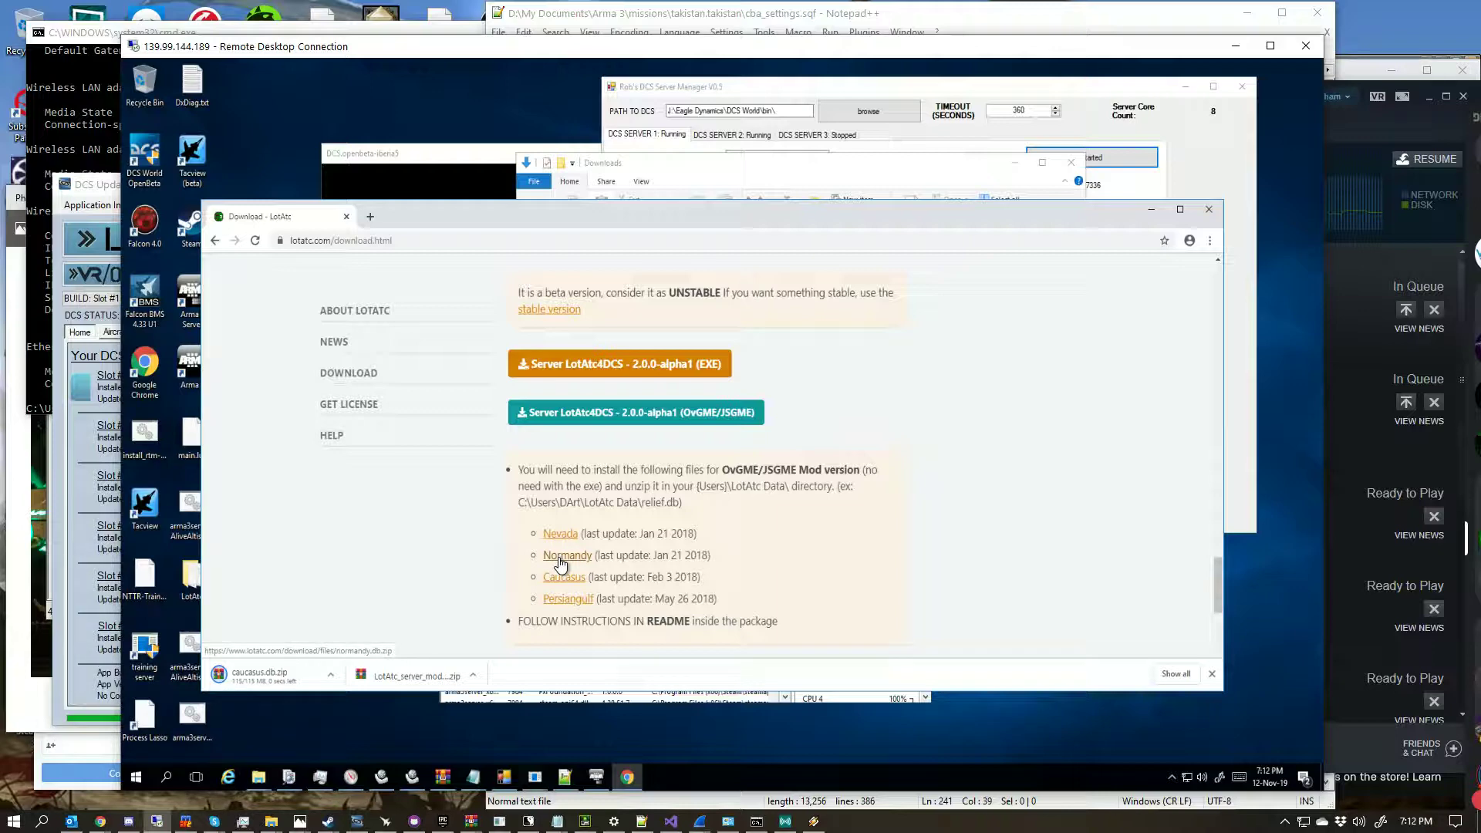
pyautogui.click(562, 561)
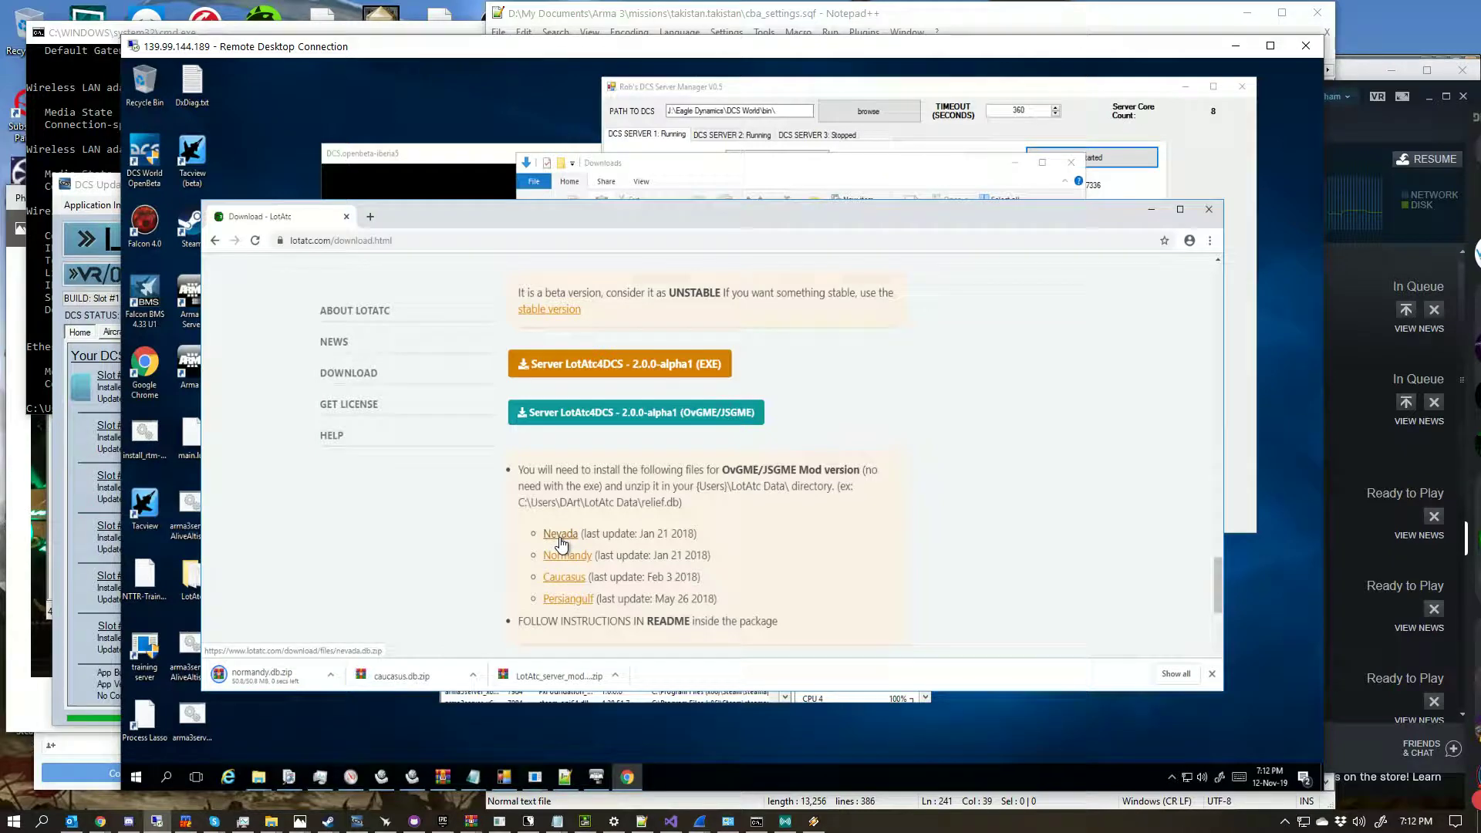
pyautogui.click(560, 540)
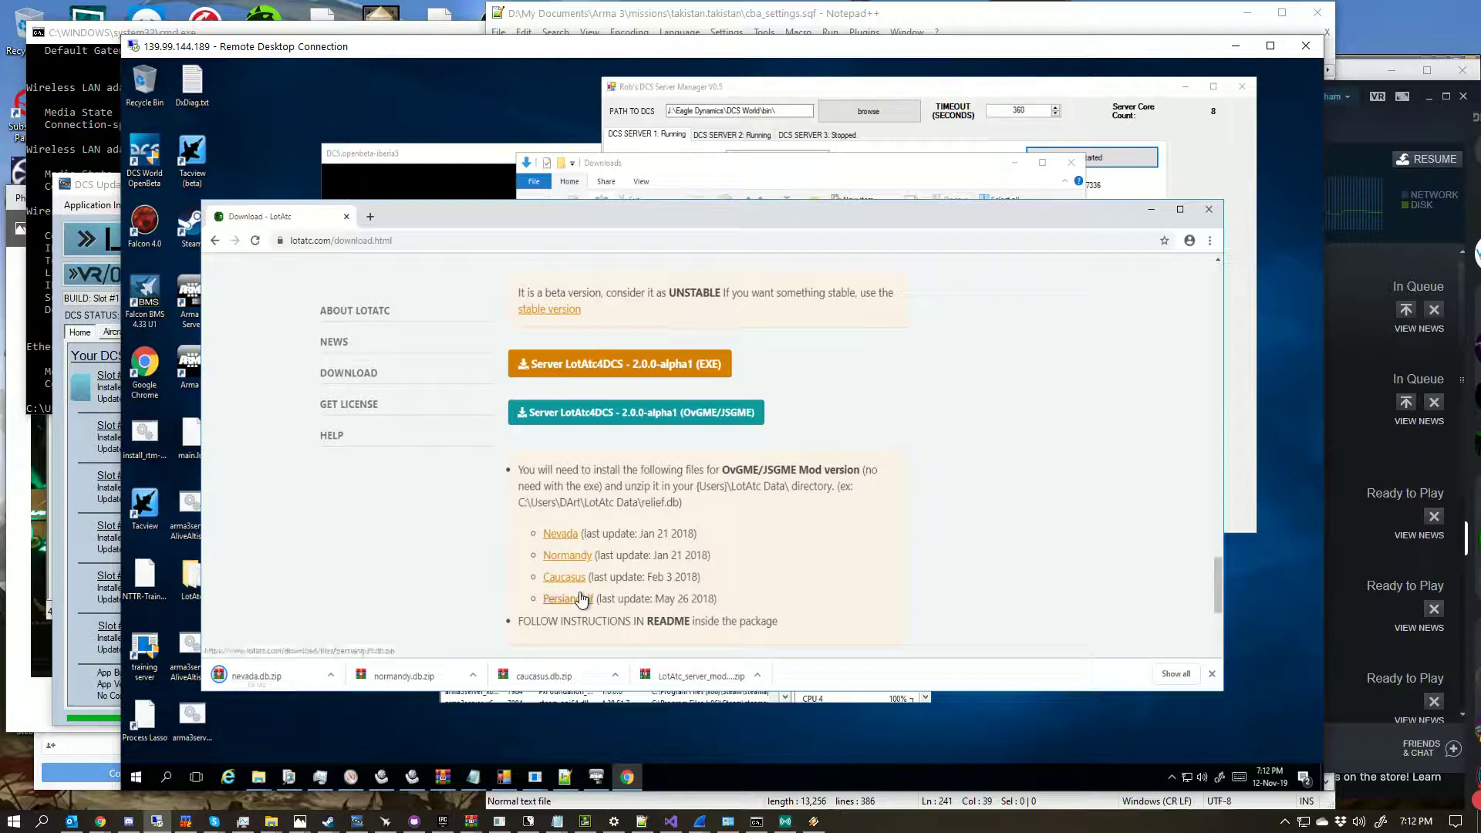
pyautogui.click(581, 599)
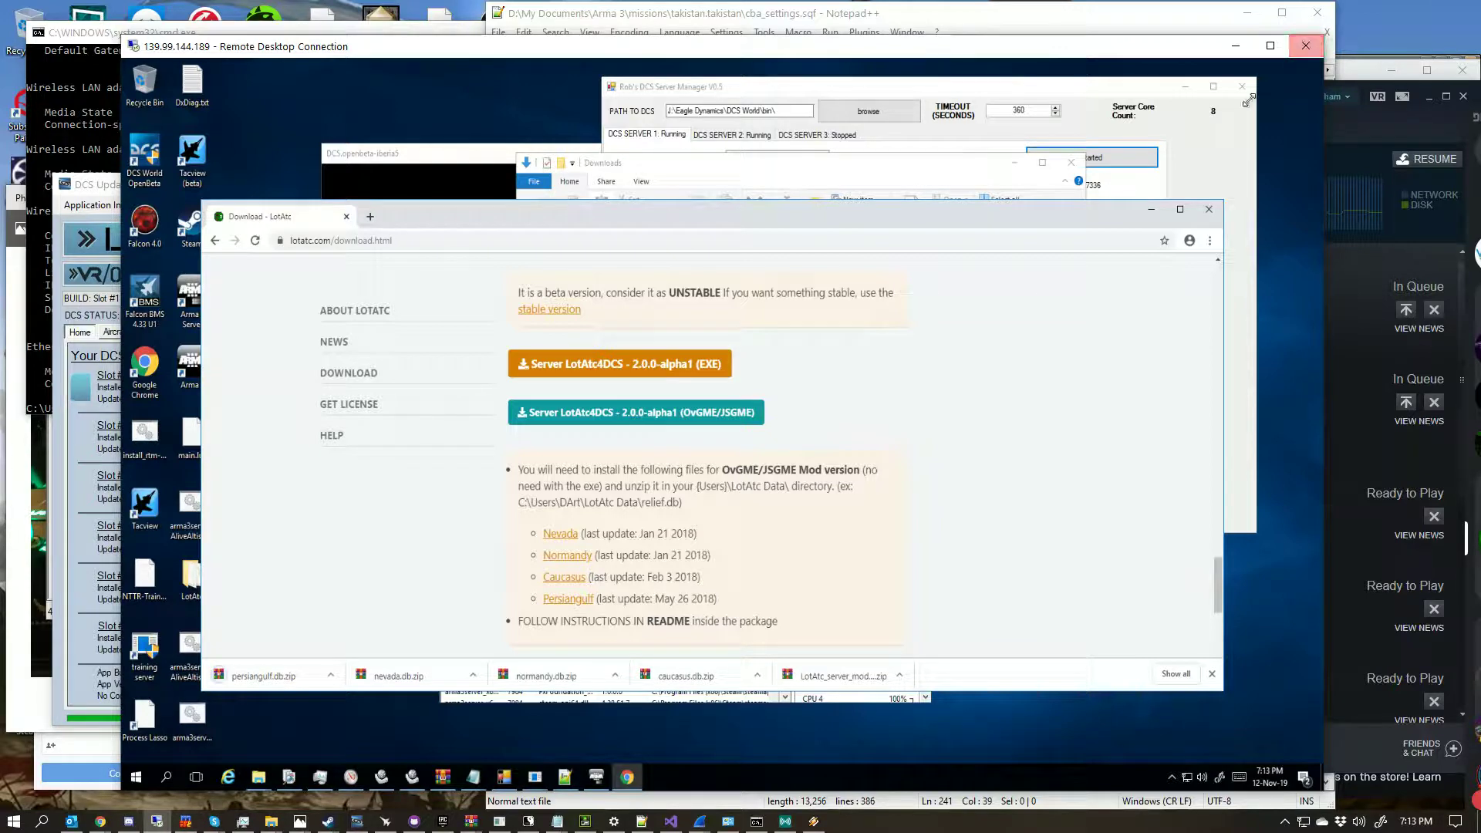
# Step: Enlarge the Remote Desktop window to fill the whole screen
pyautogui.moveTo(123, 35); pyautogui.dragTo(2, 0)
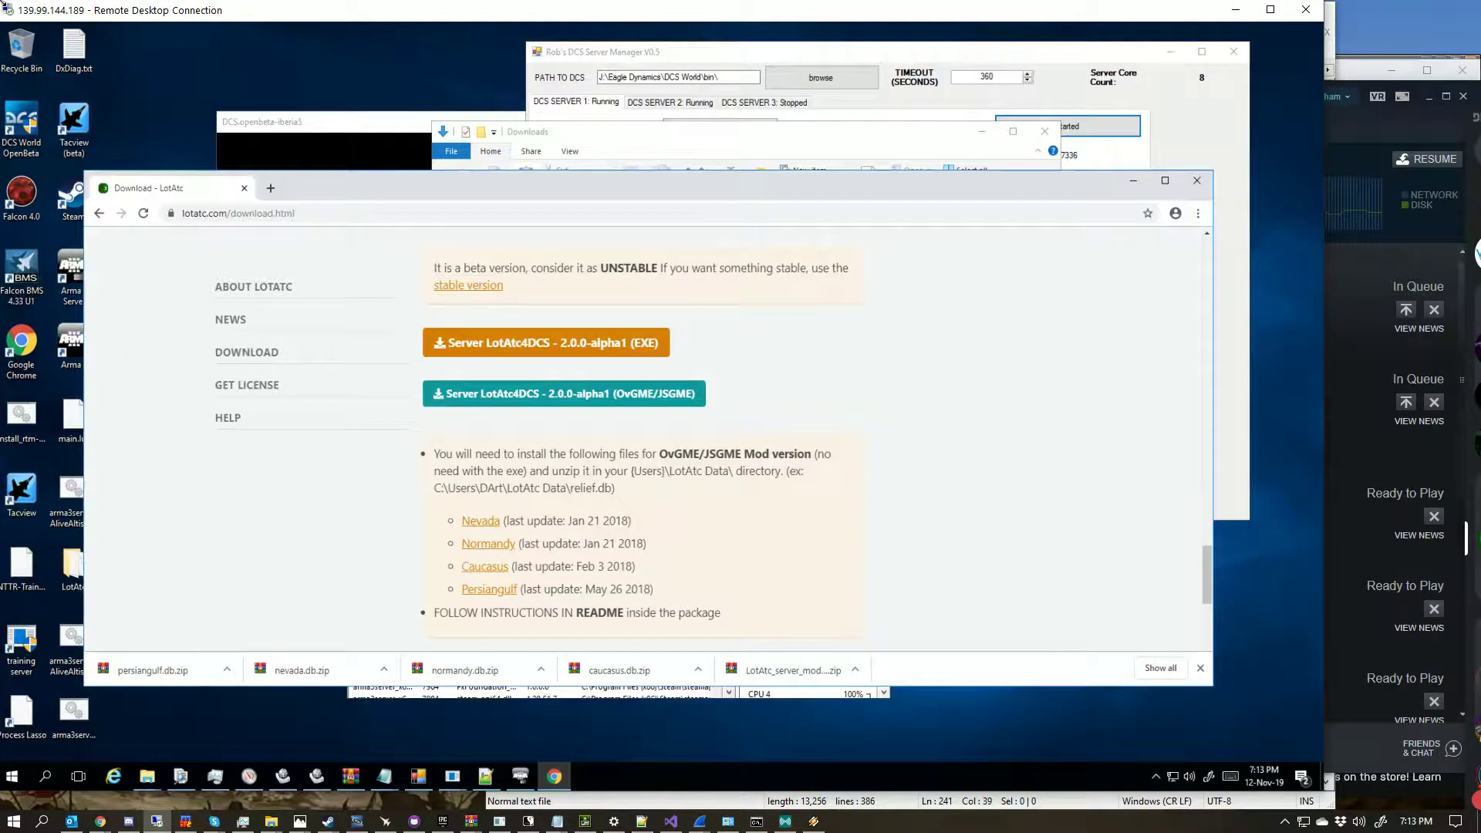
pyautogui.moveTo(1325, 365); pyautogui.dragTo(1479, 365)
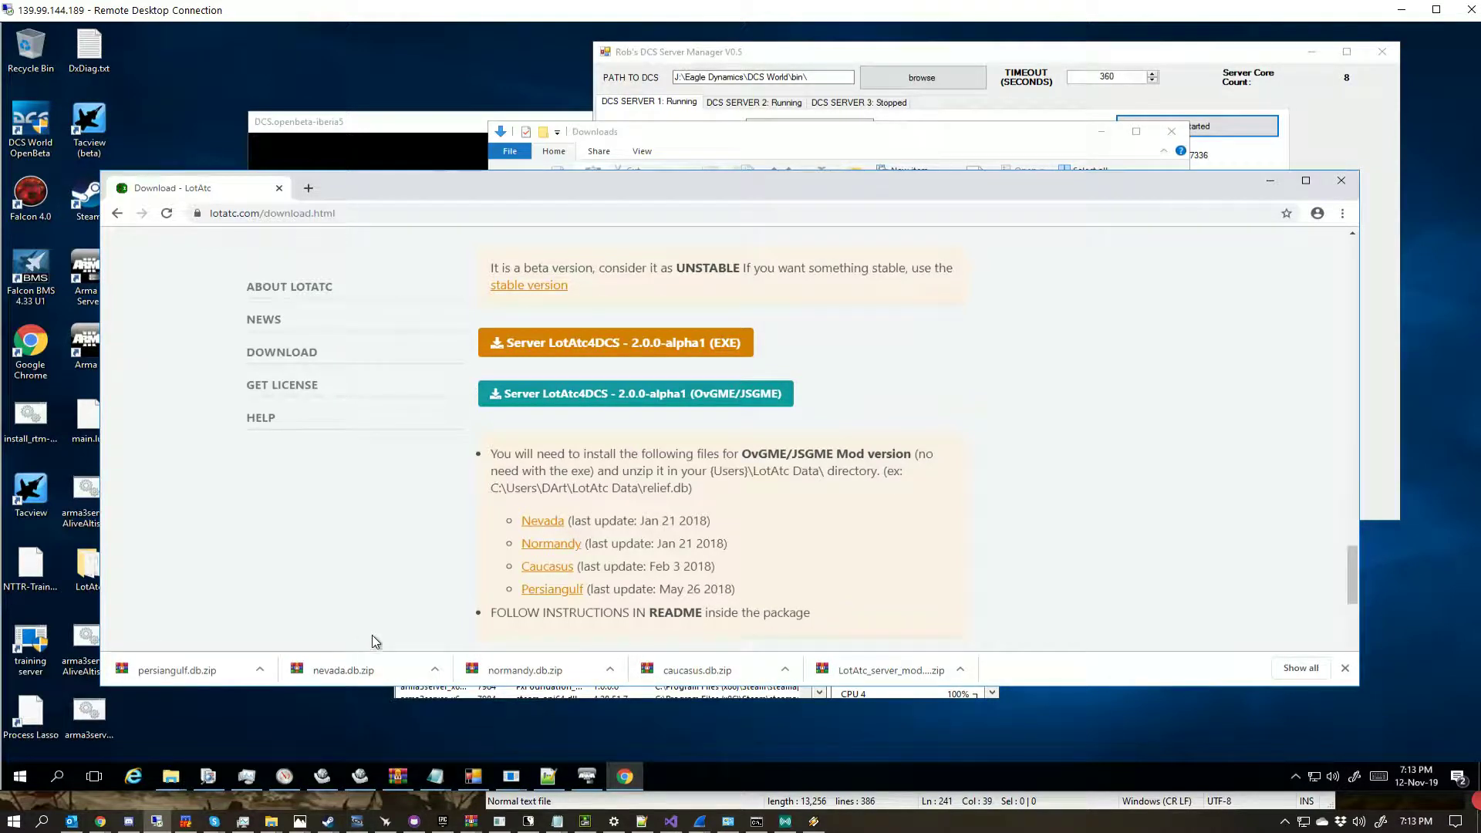
pyautogui.press('super')
pyautogui.click(1071, 443)
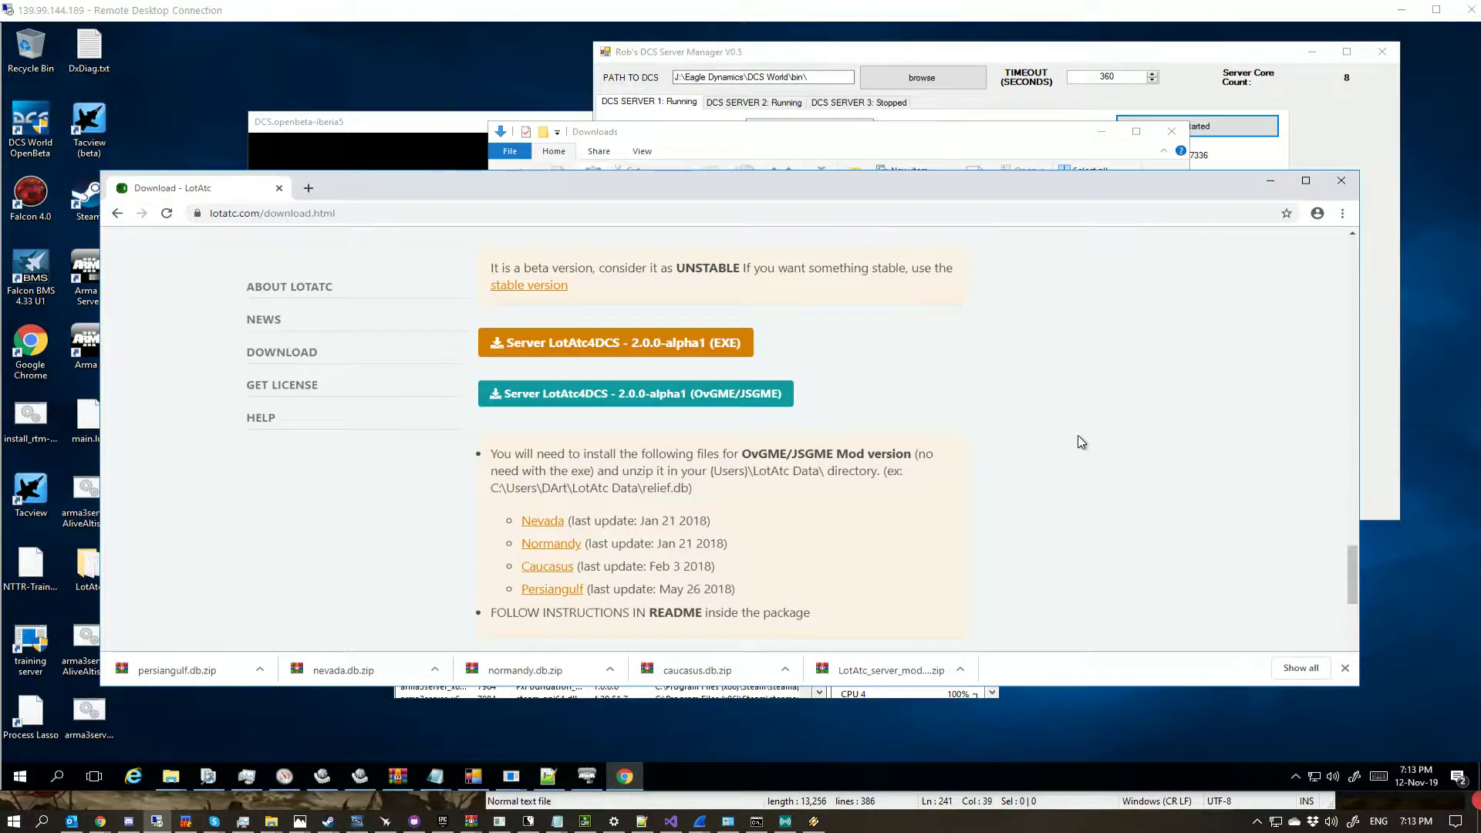
# Step: Open a File Explorer window at the upper right showing the Saved Games folder
pyautogui.press('super+e')
pyautogui.moveTo(971, 284); pyautogui.dragTo(1098, 105)
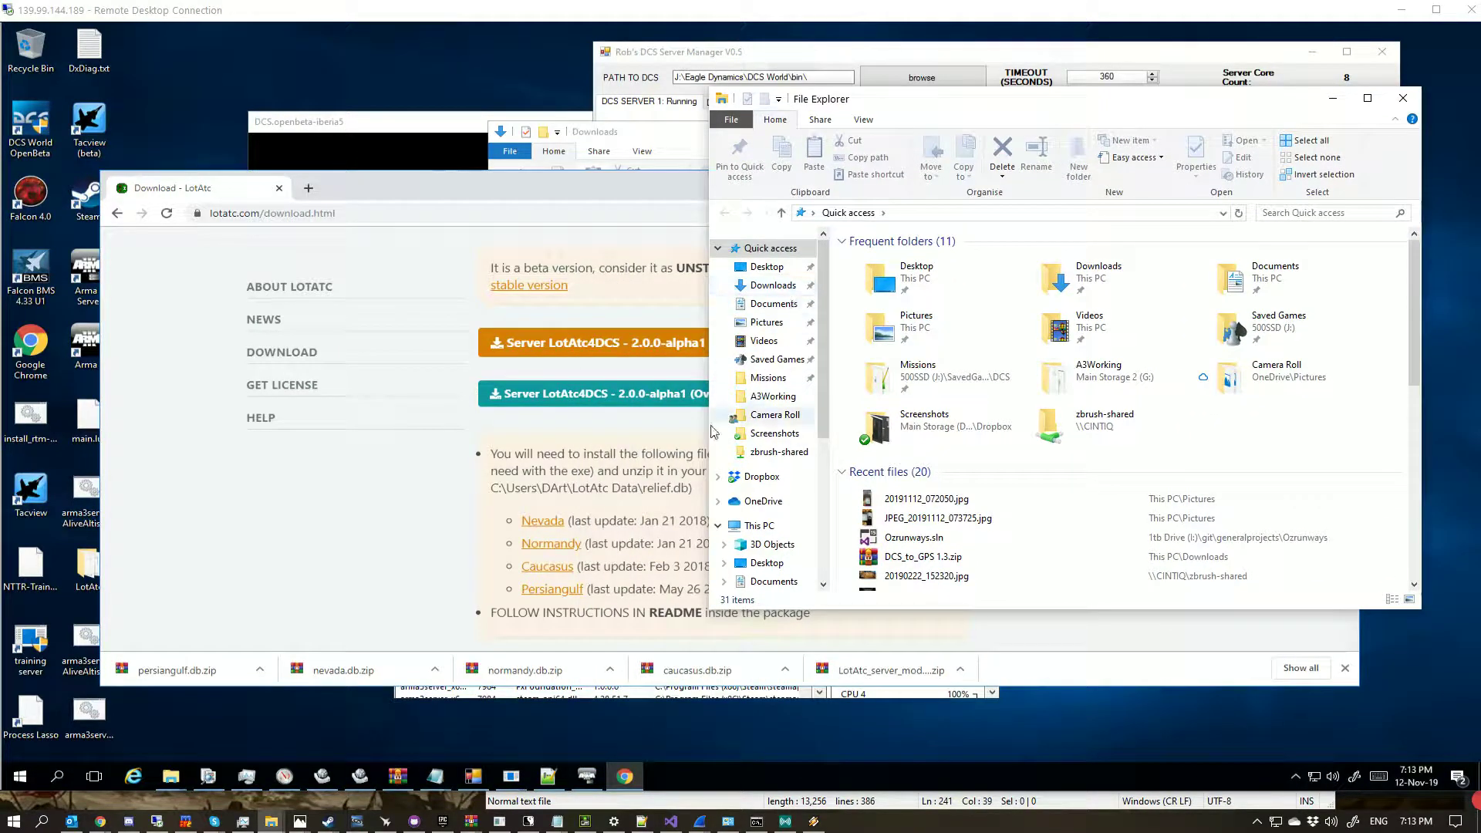
pyautogui.click(776, 359)
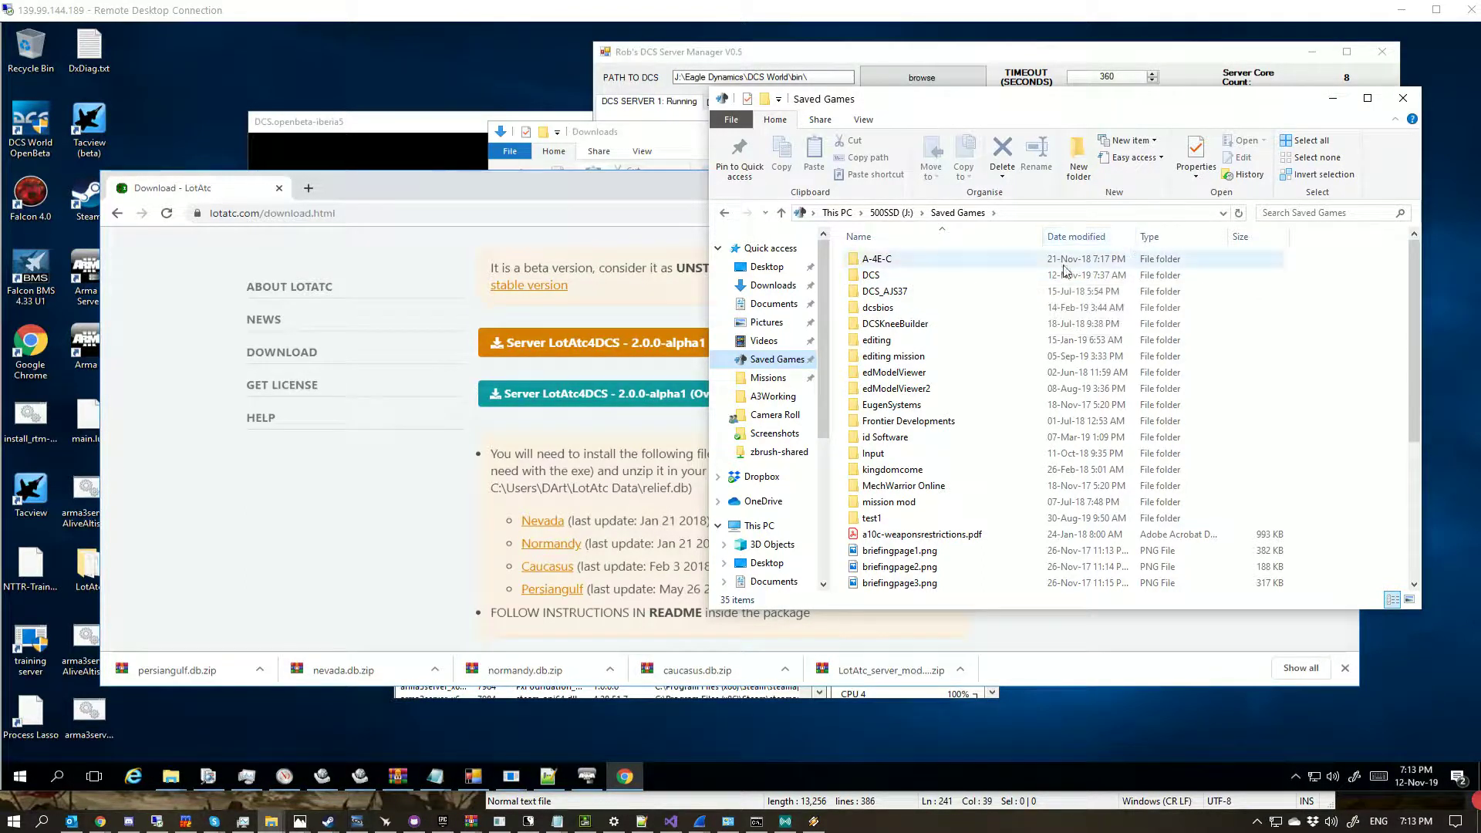
# Step: Reopen the Saved Games folder in a window moved to the upper right
pyautogui.click(1409, 103)
pyautogui.moveTo(170, 774)
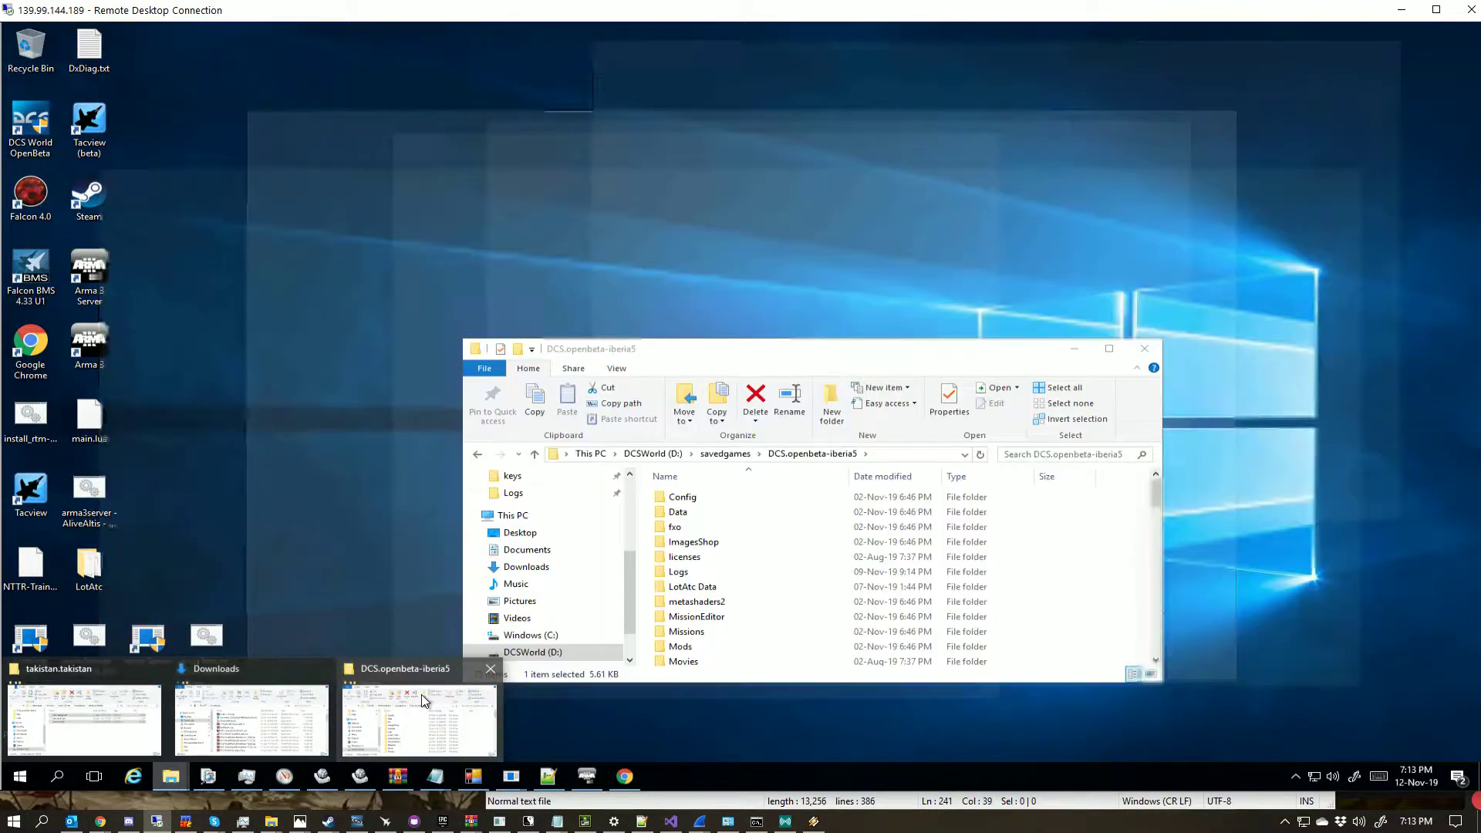
pyautogui.click(422, 700)
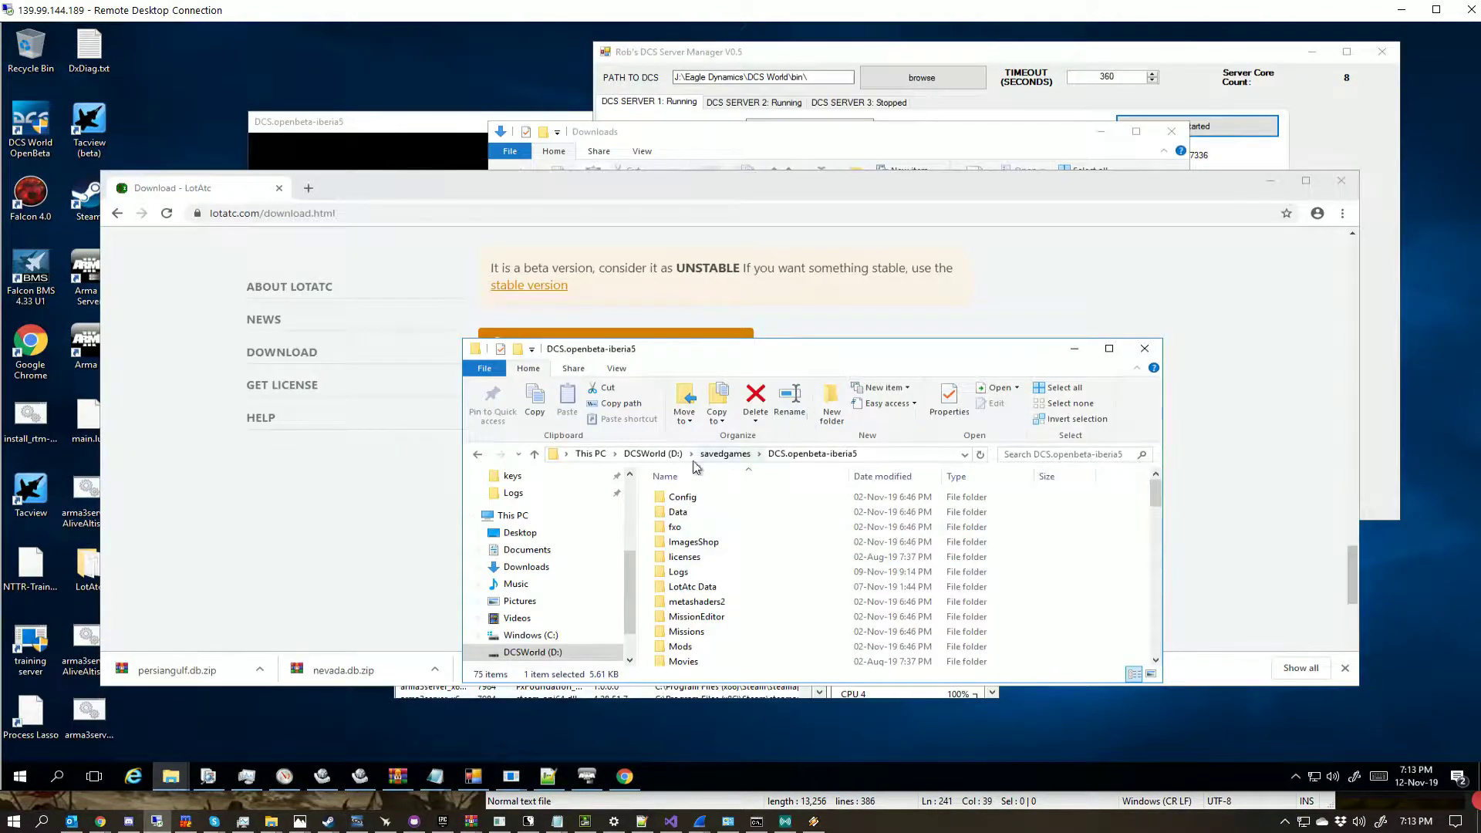
pyautogui.scroll(2, 555, 515)
pyautogui.scroll(2, 555, 516)
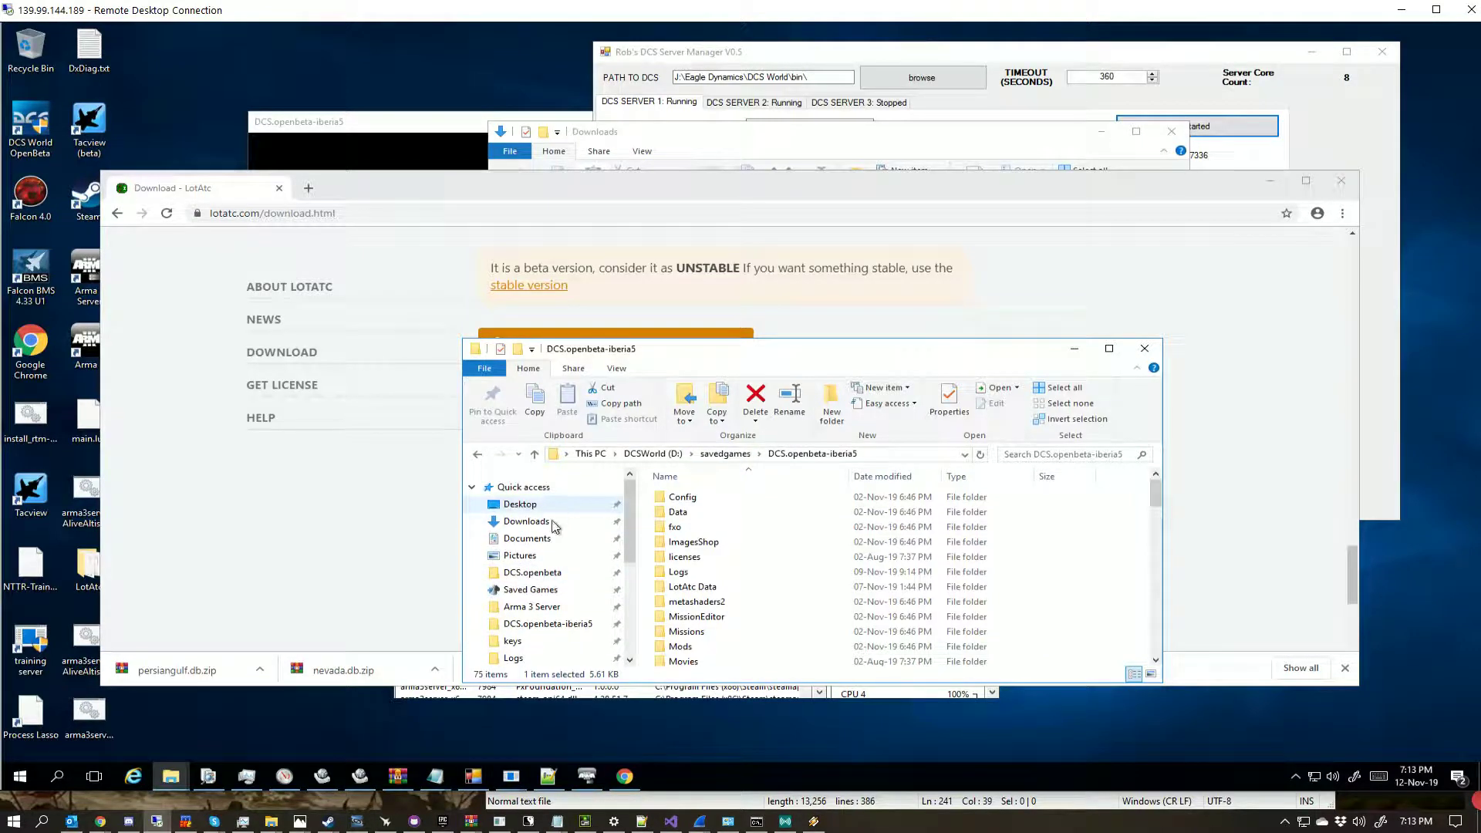
pyautogui.click(545, 590)
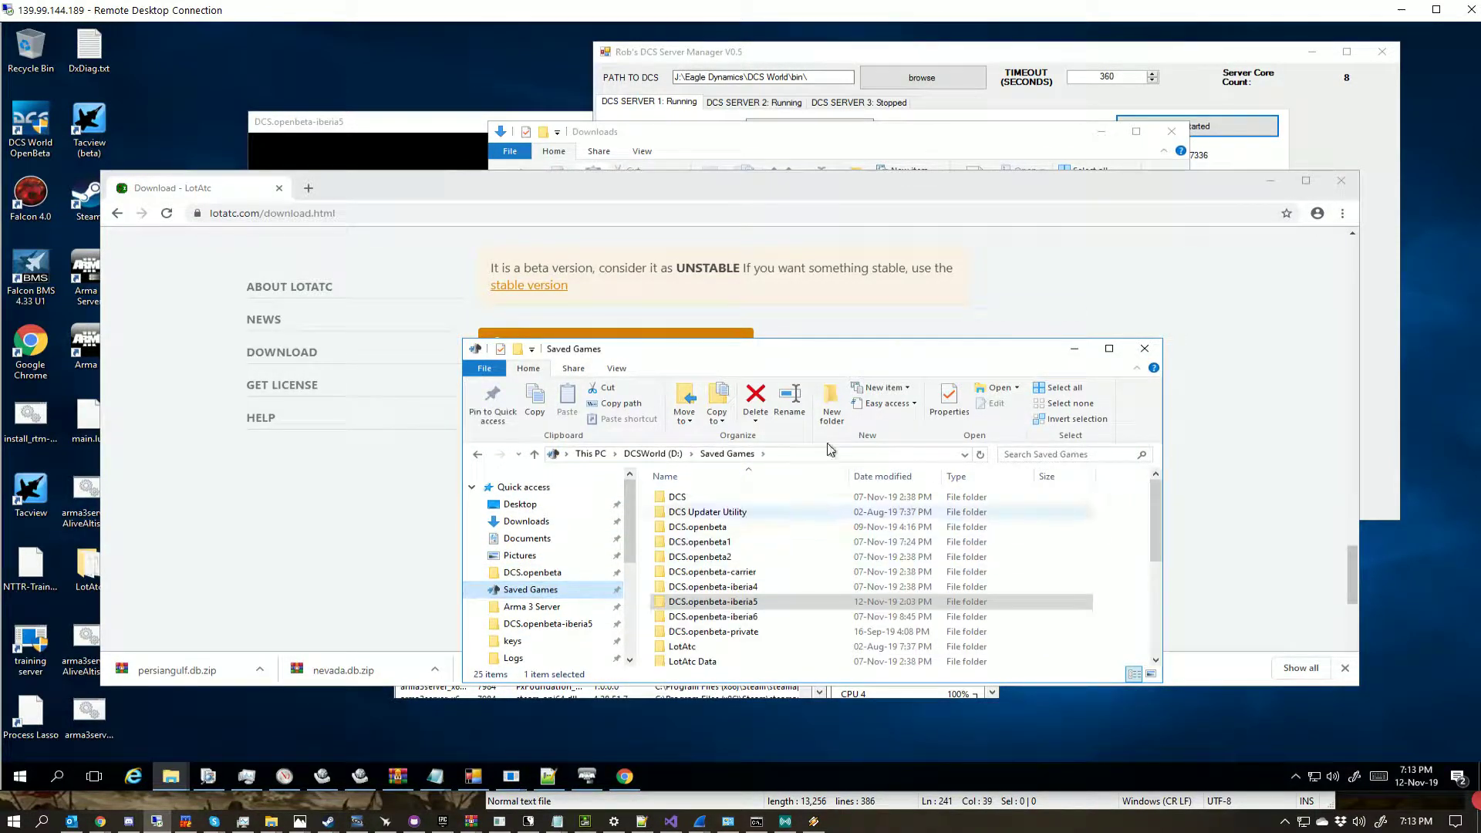
pyautogui.moveTo(874, 343); pyautogui.dragTo(1129, 121)
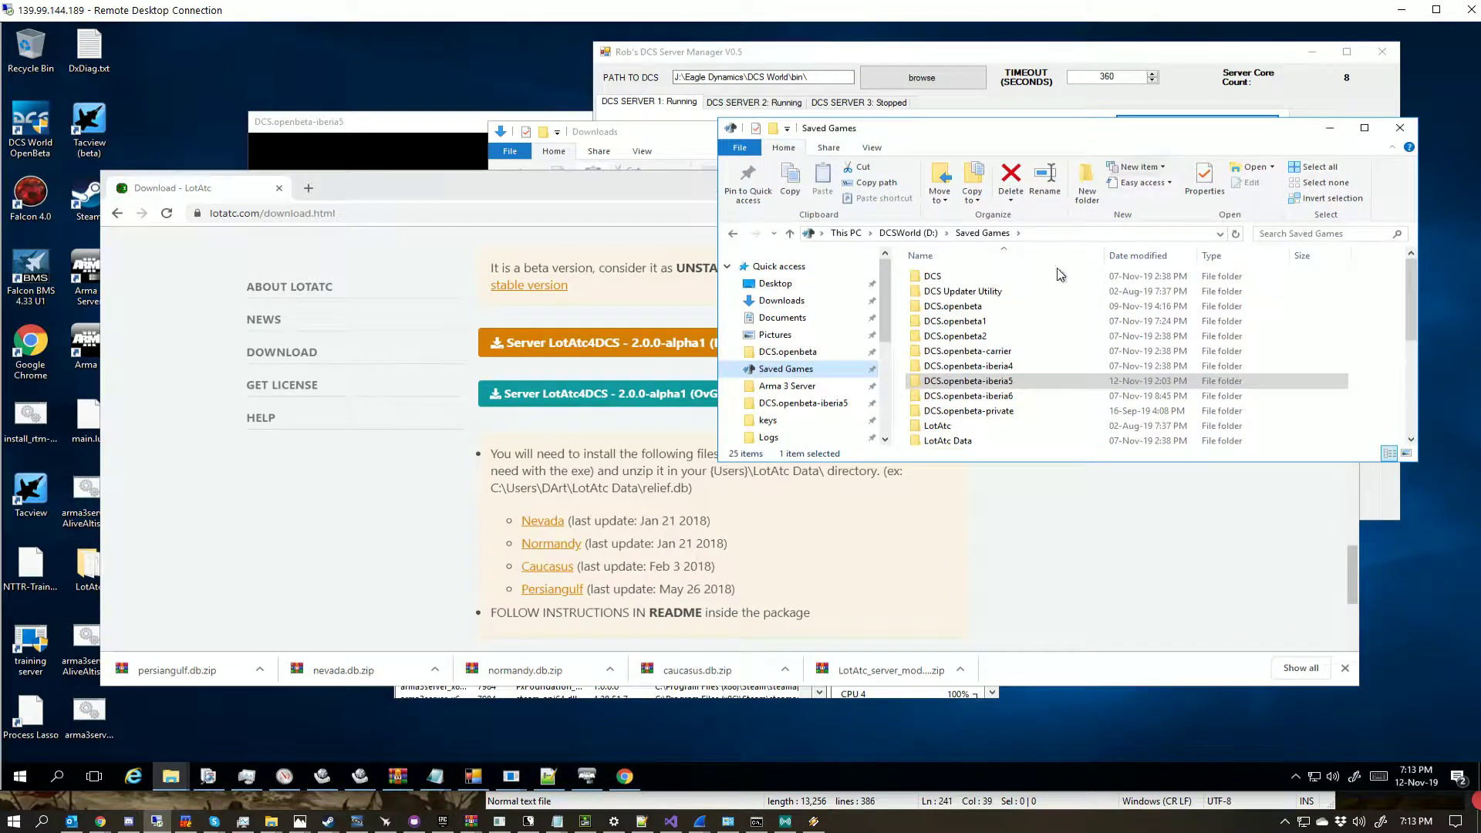
# Step: Delete the LotAtc and LotAtc Data folders from Saved Games
pyautogui.doubleClick(987, 414)
pyautogui.click(982, 232)
pyautogui.scroll(-1, 947, 406)
pyautogui.click(953, 303)
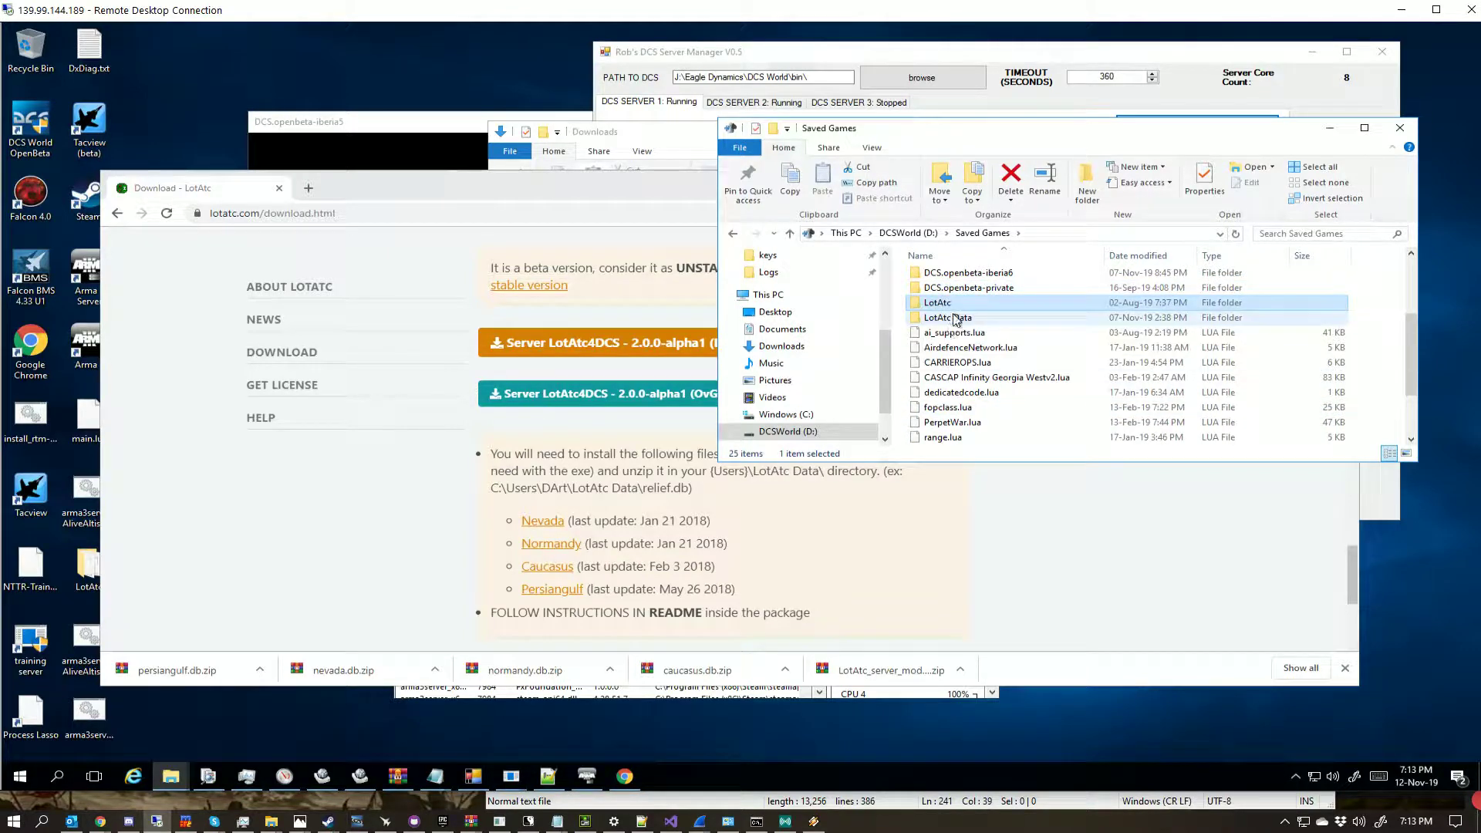
pyautogui.keyDown('shift'); pyautogui.click(956, 318); pyautogui.keyUp('shift')
pyautogui.rightClick(956, 318)
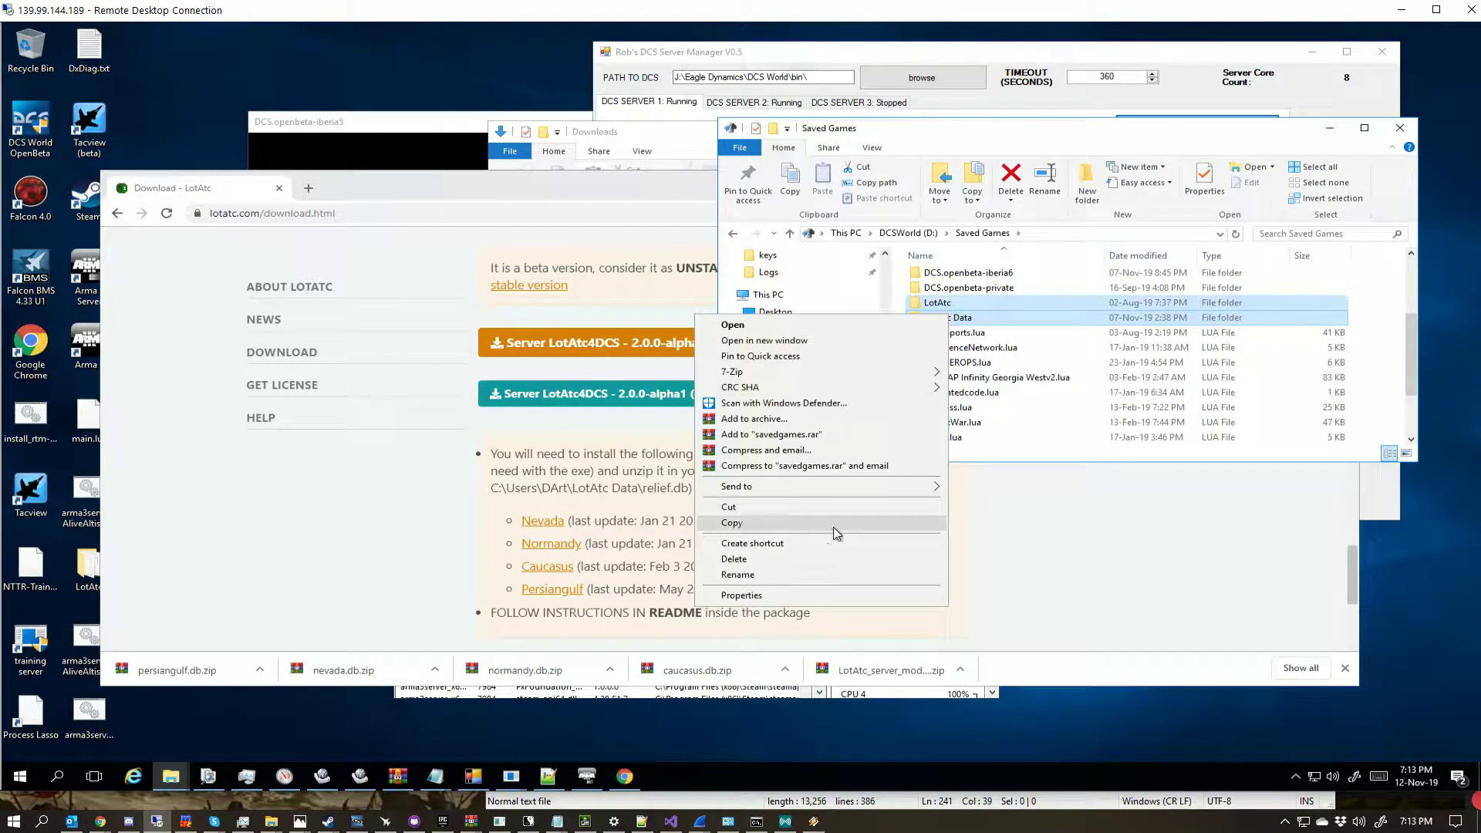
pyautogui.click(759, 560)
# Step: Empty the Recycle Bin to permanently remove the two LotAtc folders
pyautogui.scroll(1, 1016, 334)
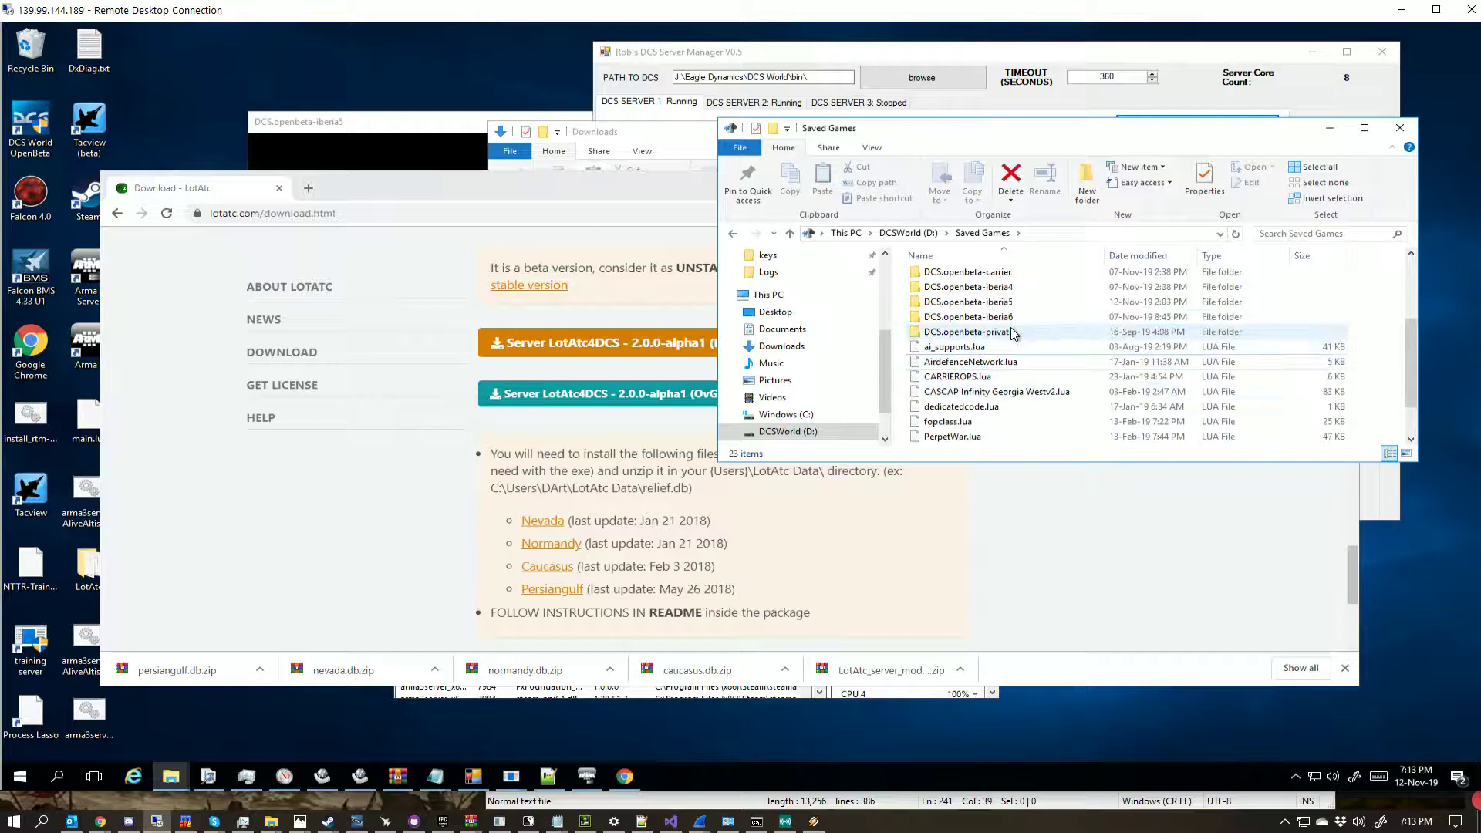
pyautogui.rightClick(57, 65)
pyautogui.click(58, 81)
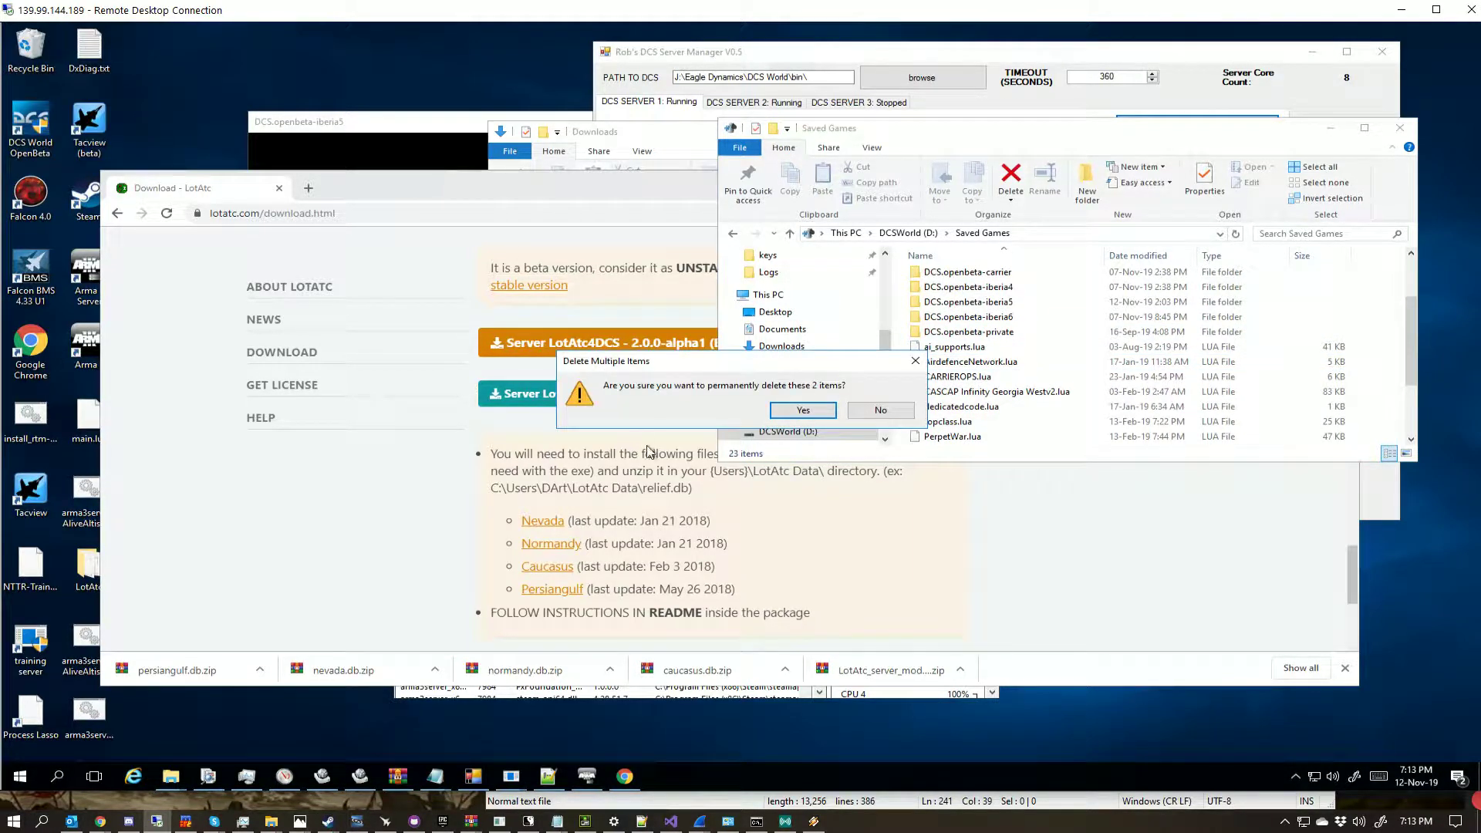
pyautogui.click(802, 410)
# Step: Open the DCS.openbeta-private folder
pyautogui.doubleClick(993, 332)
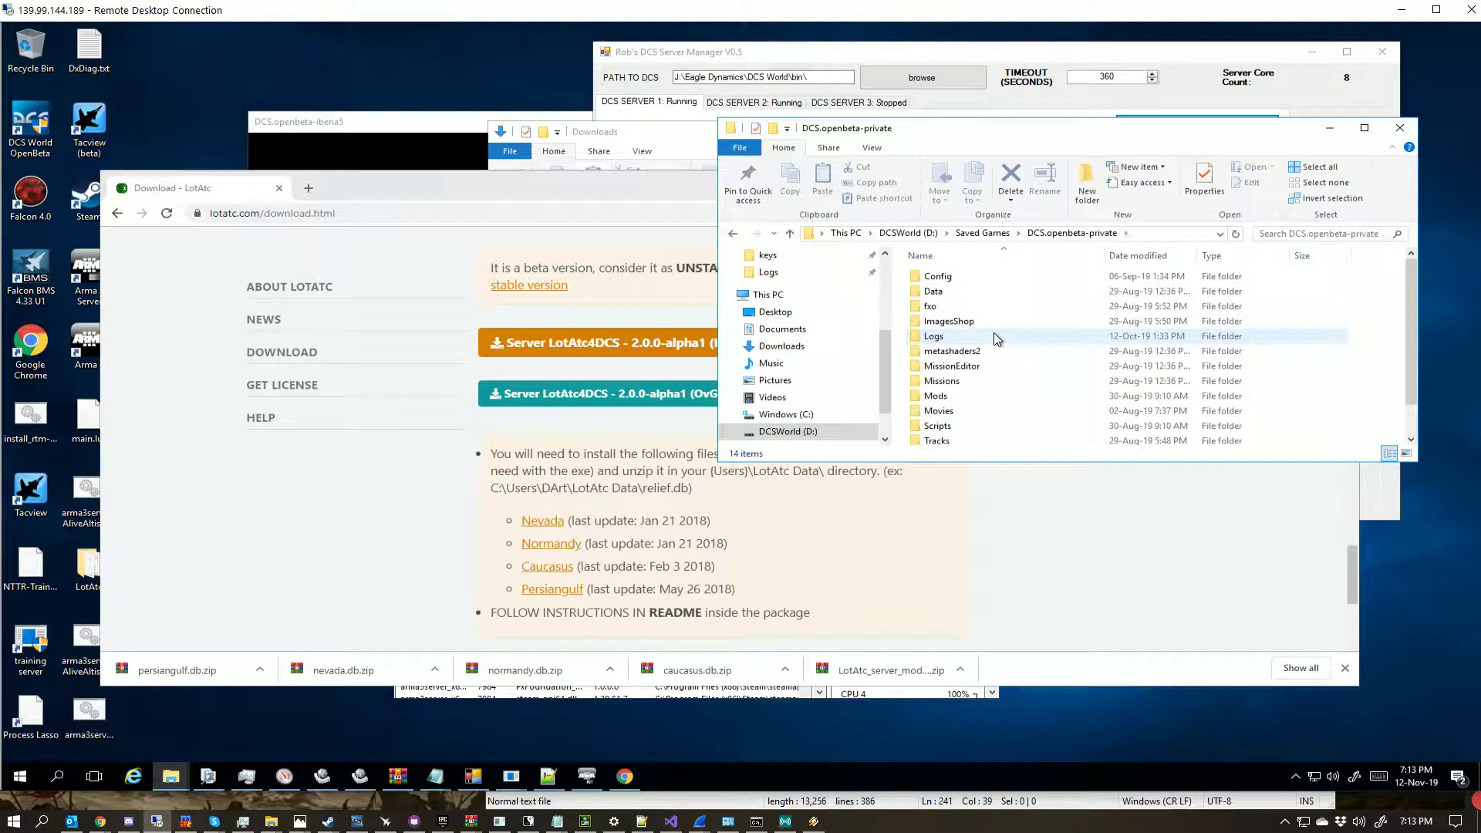
pyautogui.scroll(-1, 994, 338)
pyautogui.scroll(1, 956, 354)
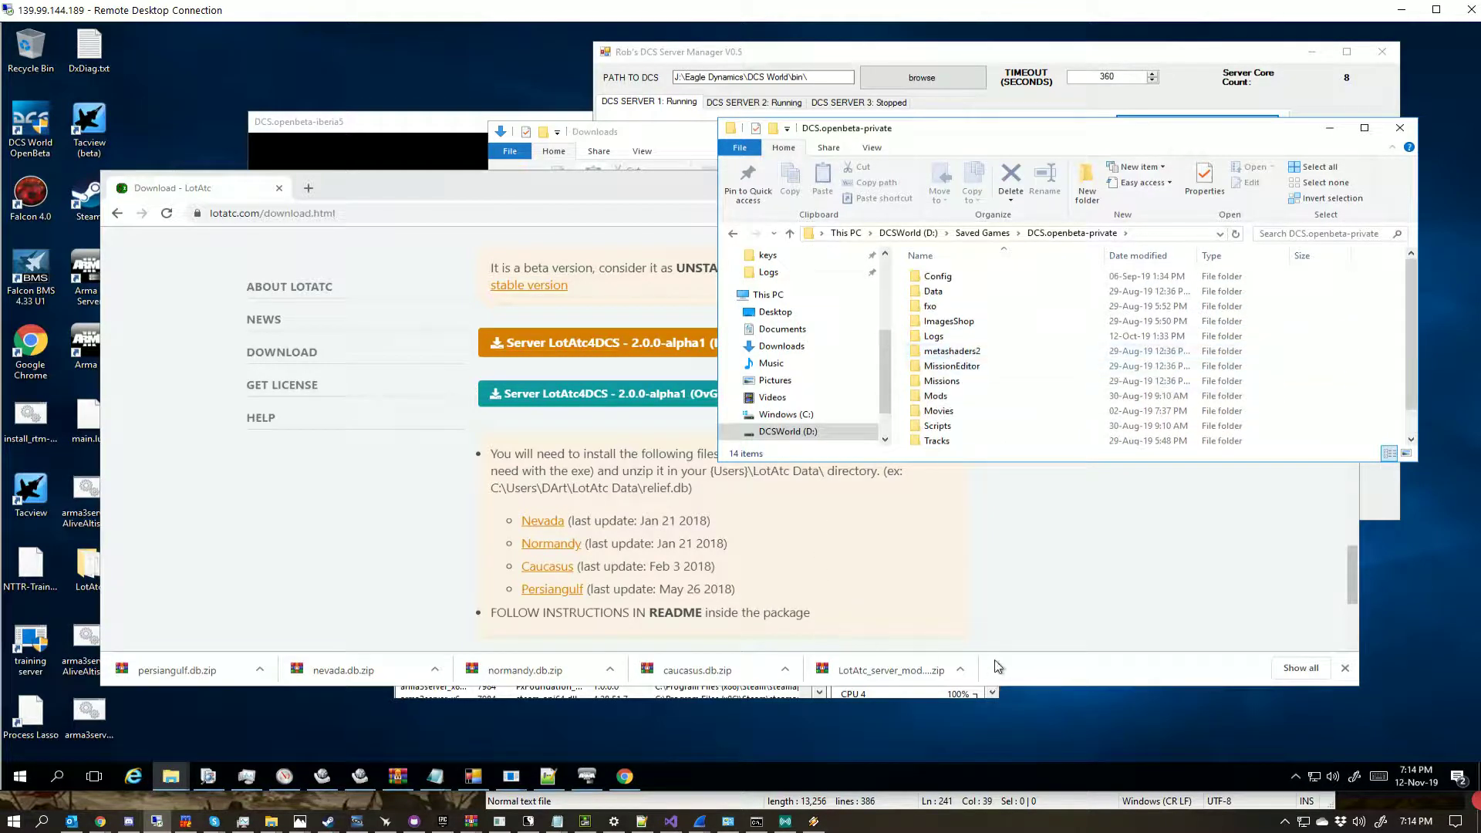
# Step: Open the downloaded LotAtc server mod zip and narrow Chrome to about half width
pyautogui.click(898, 676)
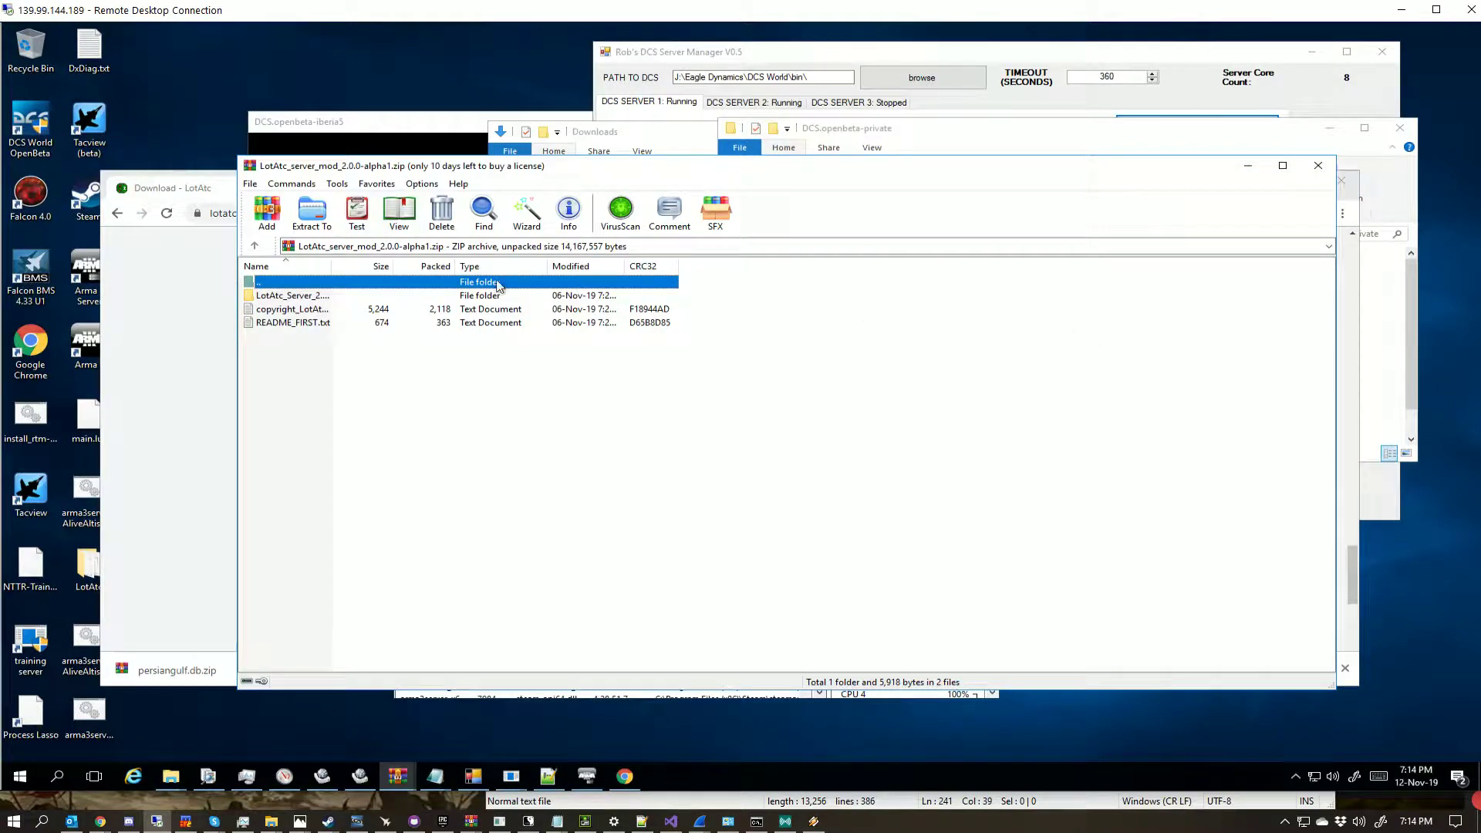
pyautogui.moveTo(1360, 470); pyautogui.dragTo(1205, 462)
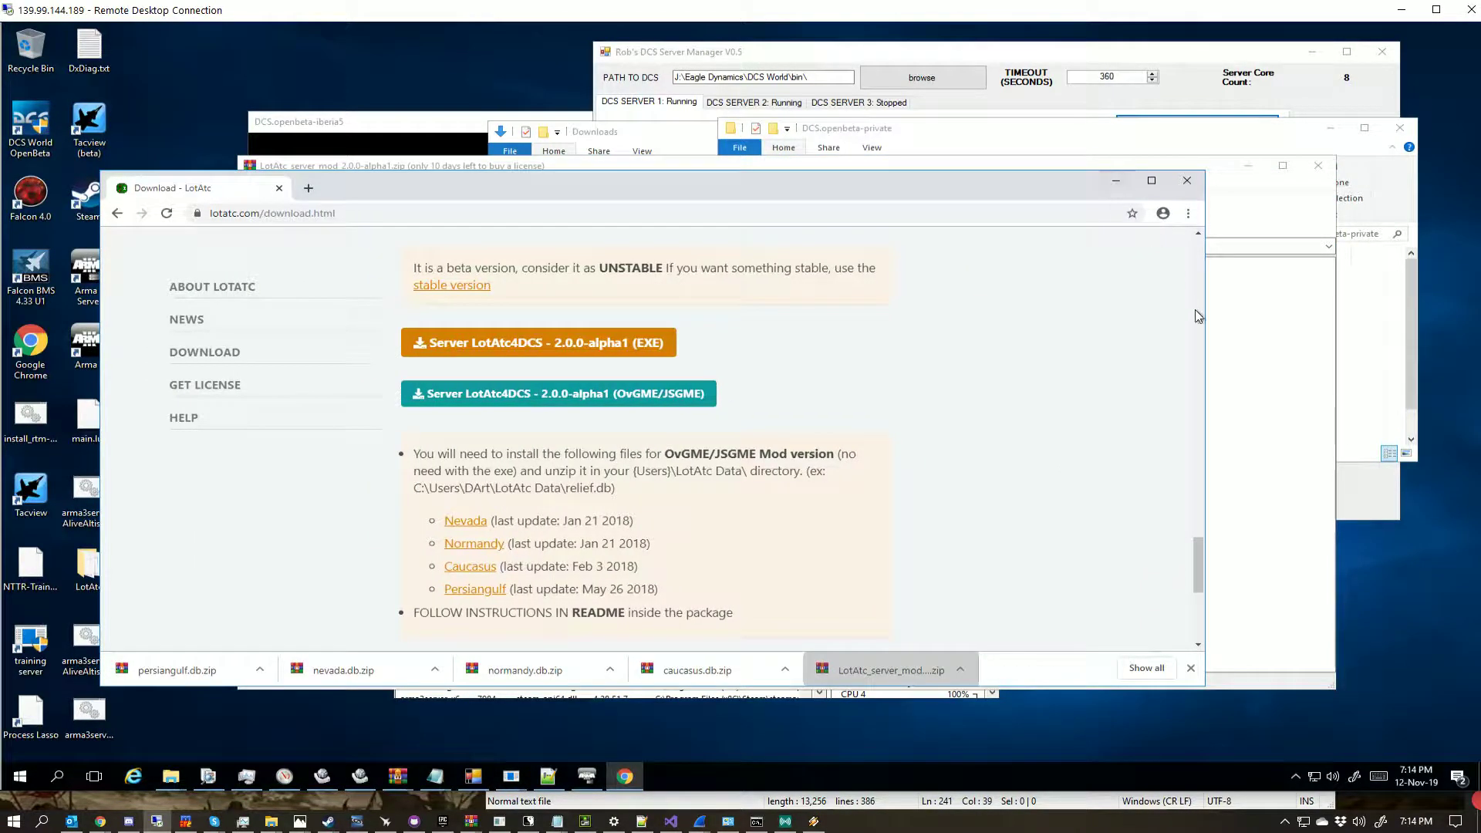
pyautogui.moveTo(1205, 320); pyautogui.dragTo(655, 337)
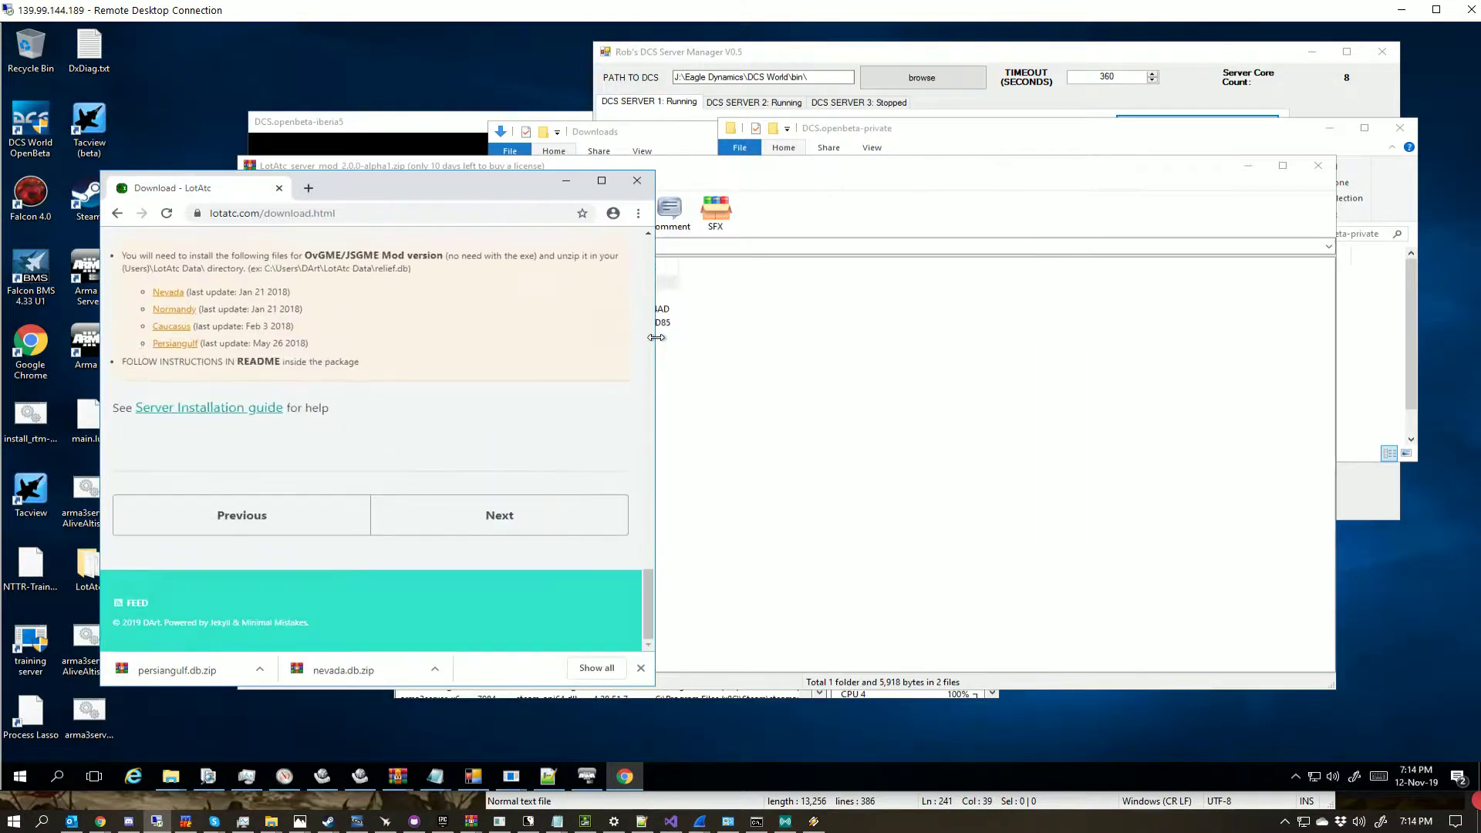
pyautogui.click(899, 168)
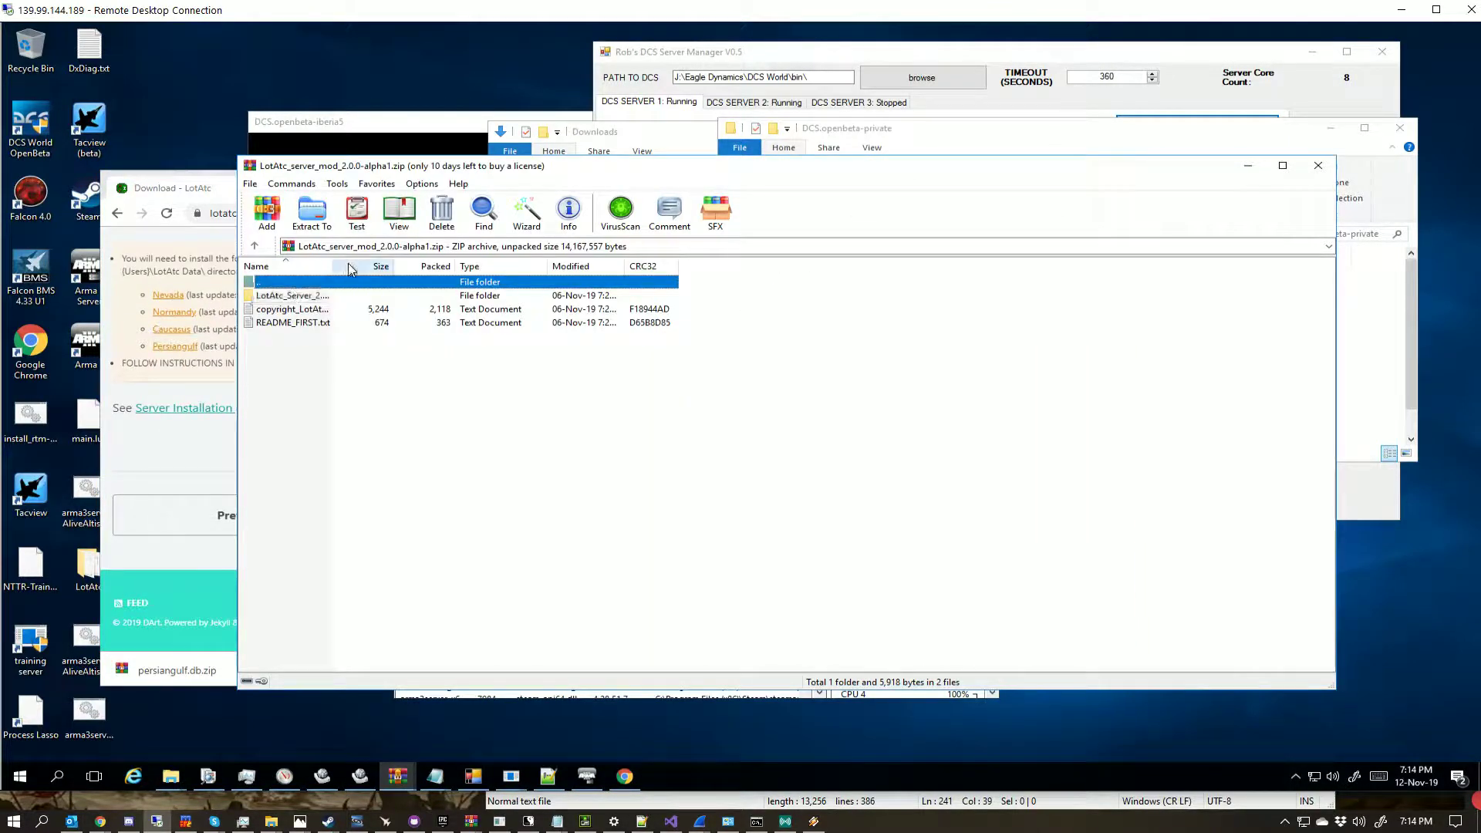
# Step: View README_FIRST.txt from the archive's LotAtc_Server_2.0.0-alpha1 folder
pyautogui.moveTo(331, 266); pyautogui.dragTo(661, 277)
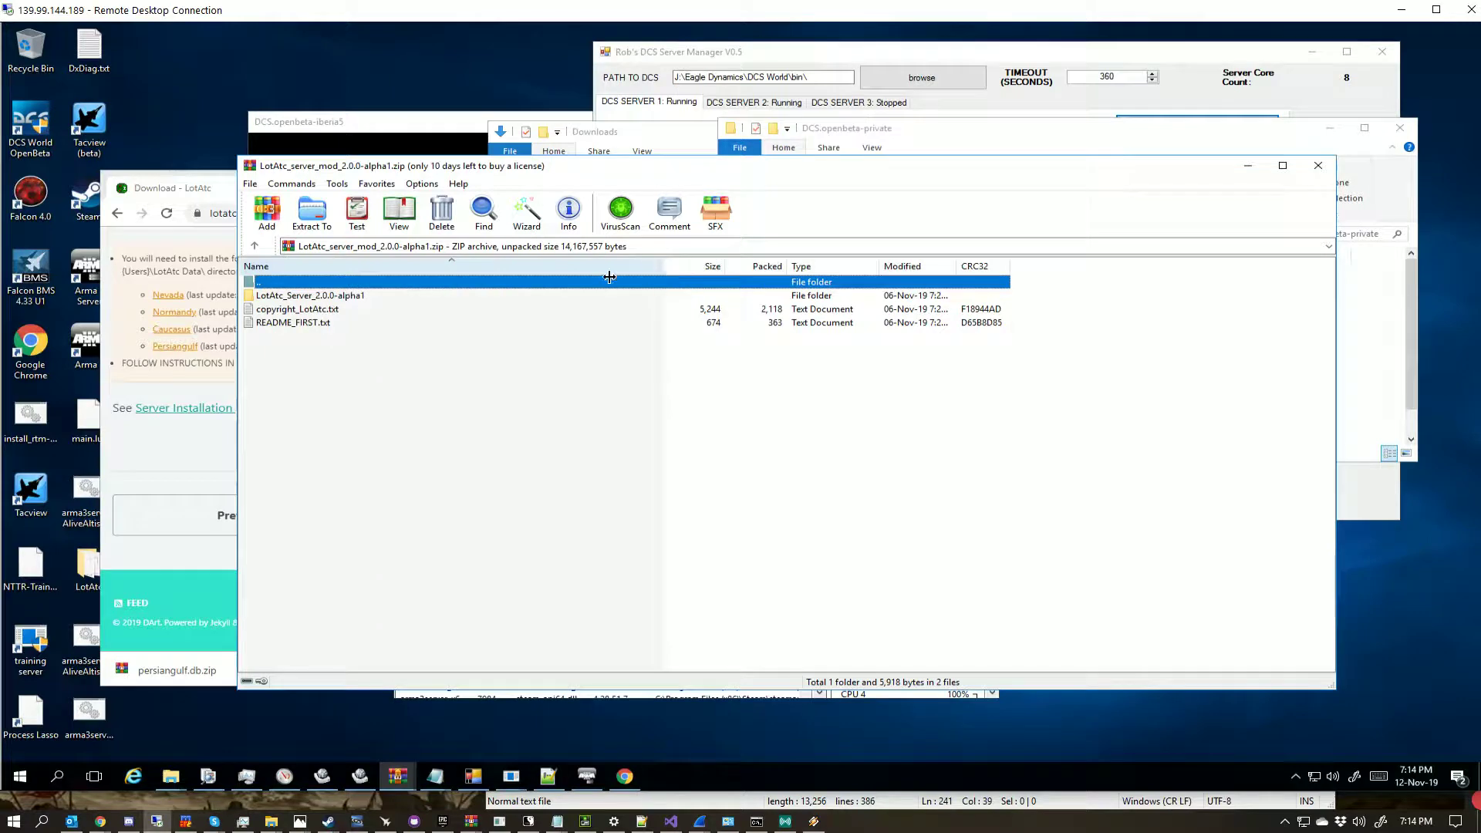
pyautogui.click(344, 296)
pyautogui.click(308, 324)
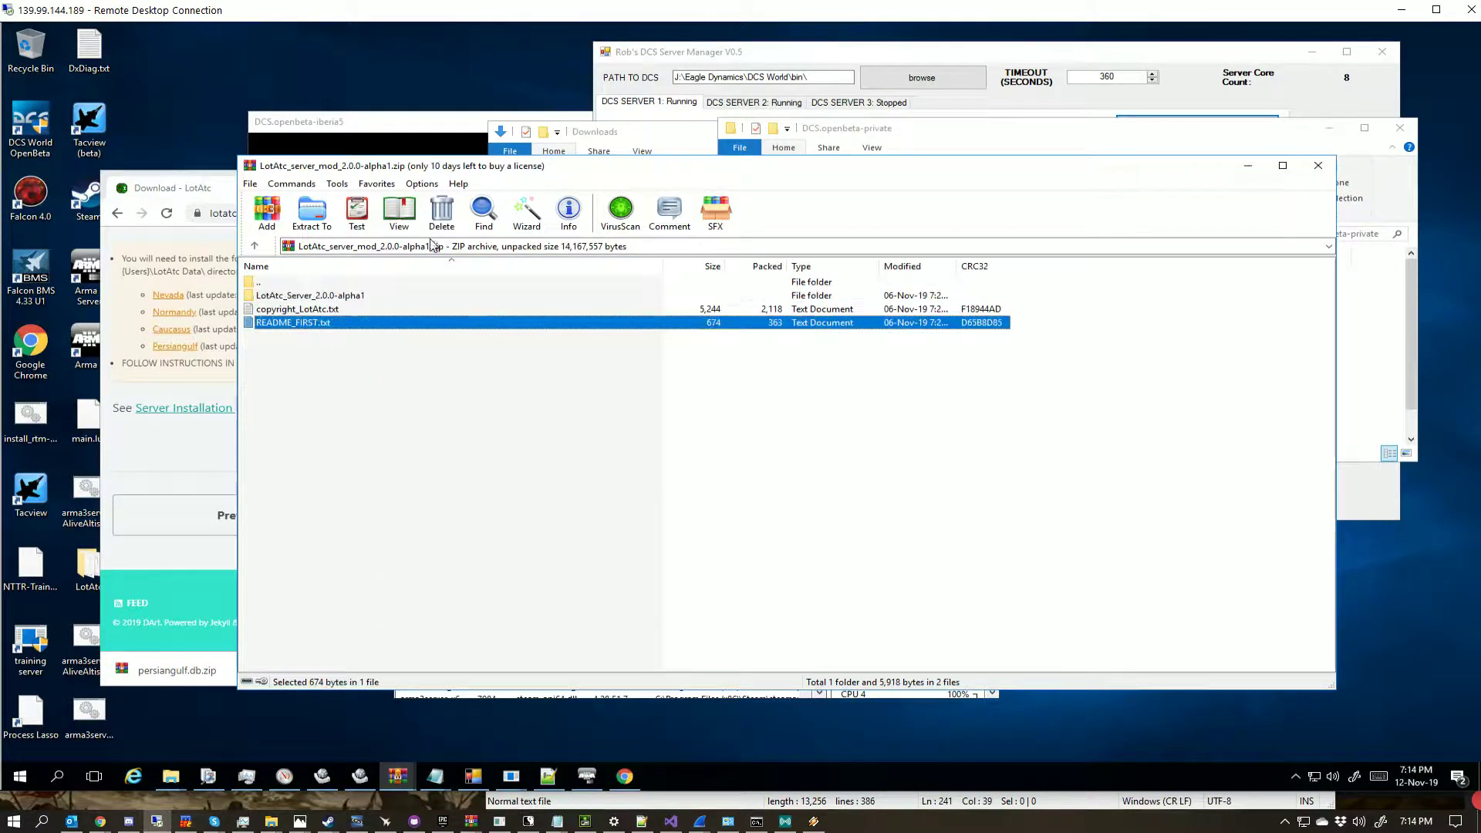
pyautogui.click(399, 209)
pyautogui.moveTo(185, 219); pyautogui.dragTo(662, 371)
# Step: Read the four install steps, including vcredist_x64 and the {User}\LotAtc 4 DCS Data path, then shift the viewer aside
pyautogui.click(776, 279)
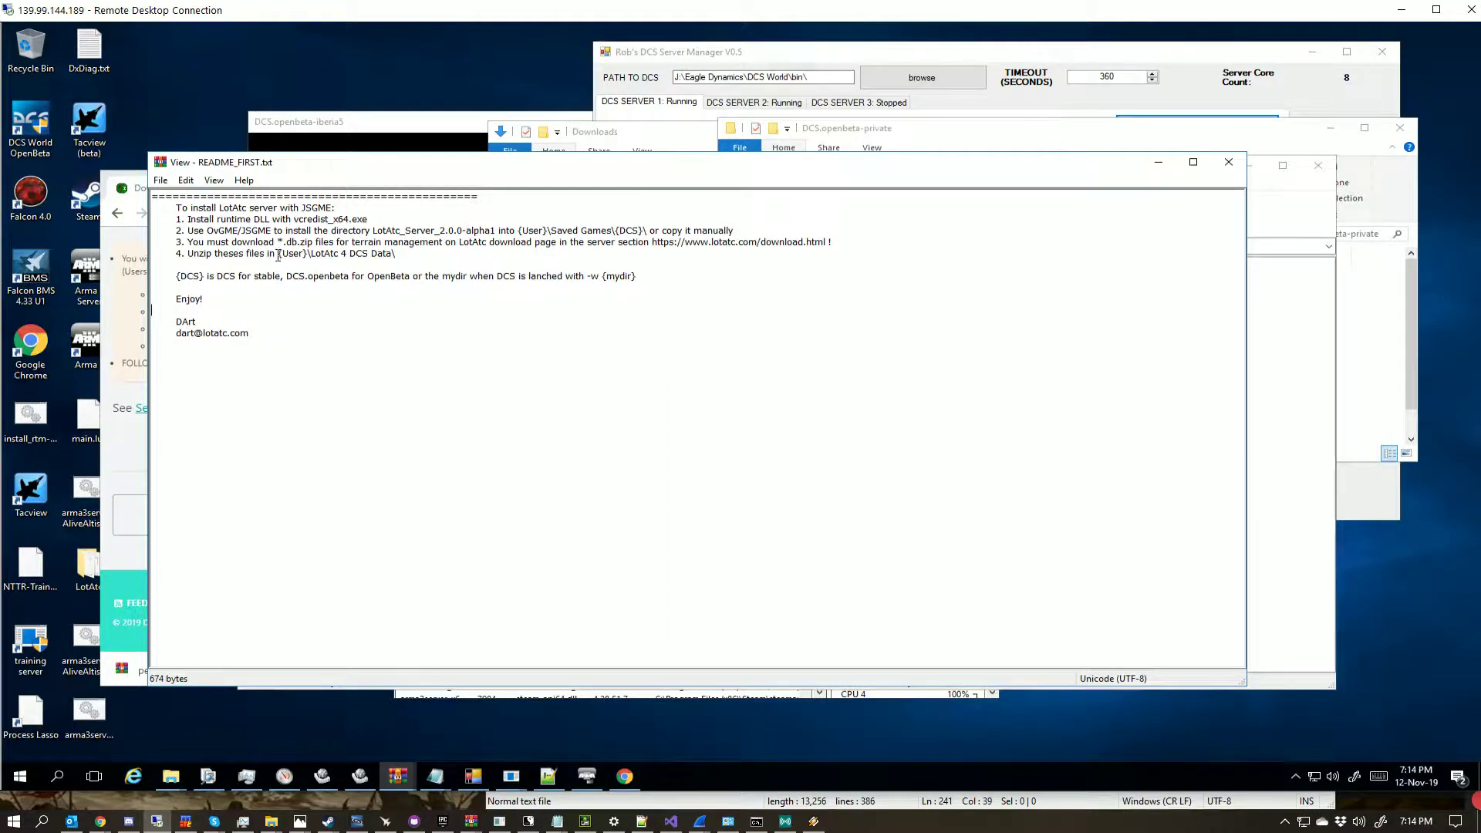
pyautogui.moveTo(189, 208); pyautogui.dragTo(453, 205)
pyautogui.click(456, 205)
pyautogui.moveTo(217, 220); pyautogui.dragTo(368, 220)
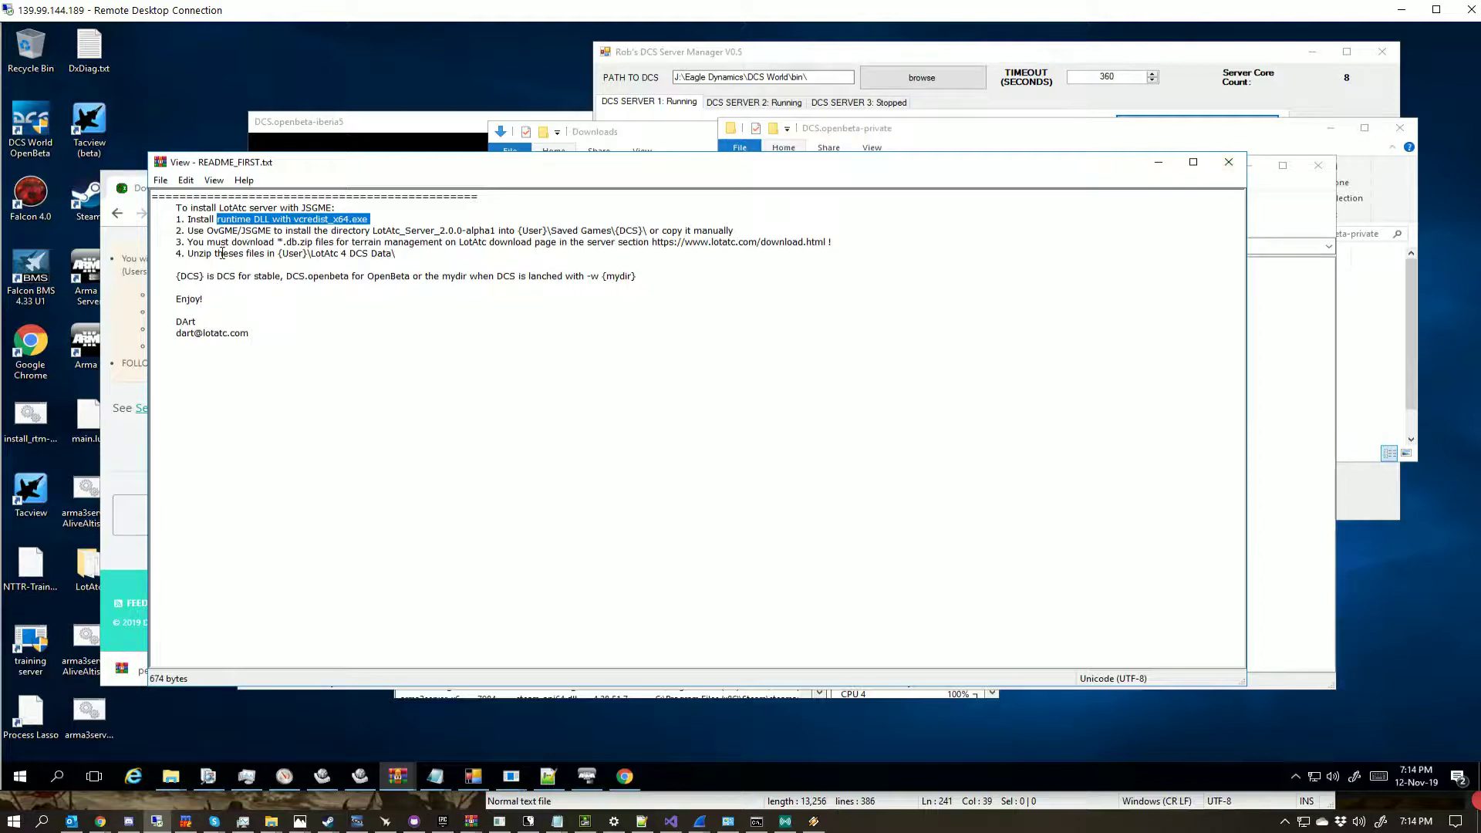
pyautogui.moveTo(216, 242); pyautogui.dragTo(154, 264)
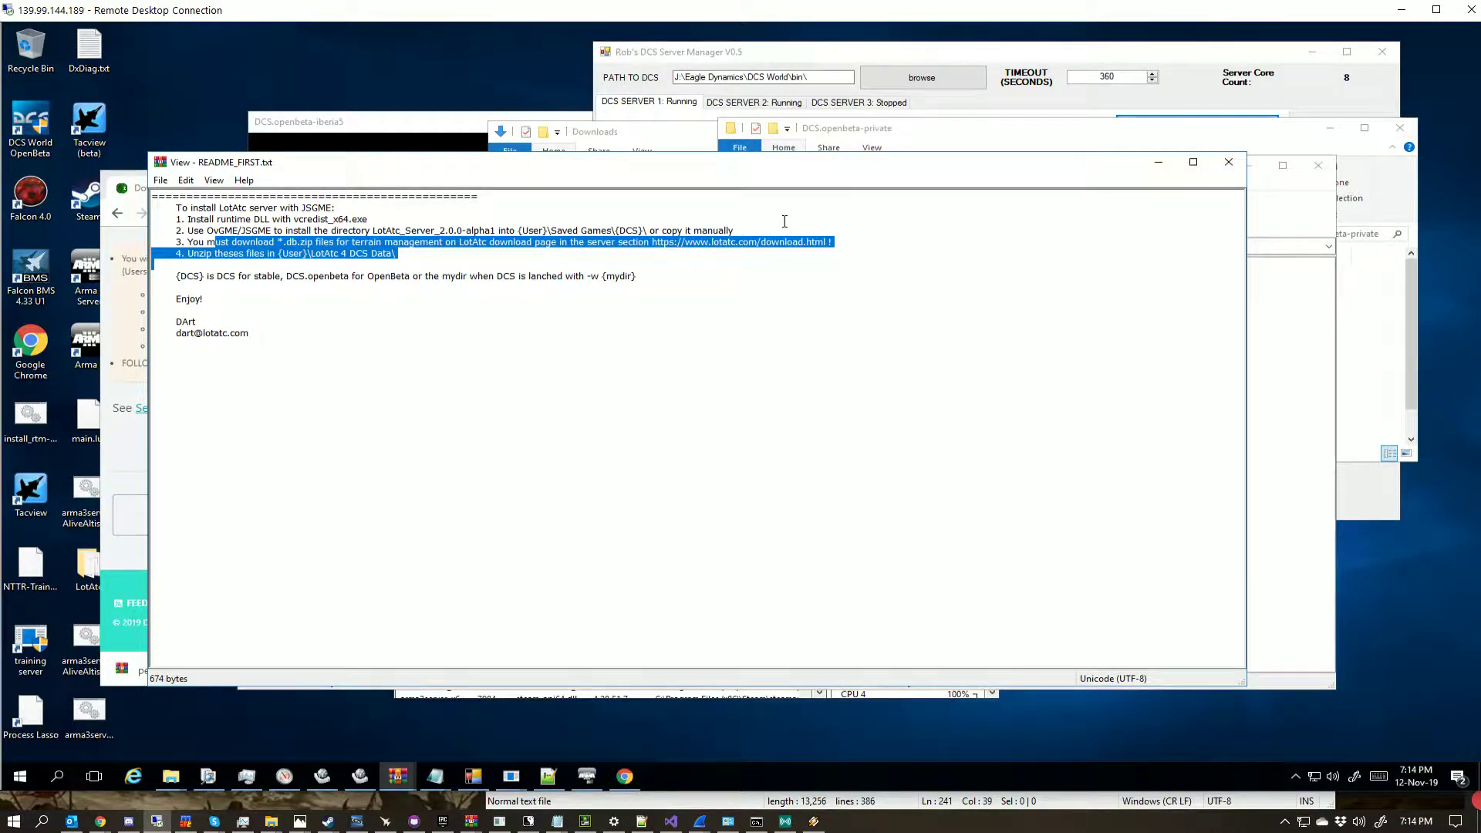
pyautogui.moveTo(275, 254); pyautogui.dragTo(398, 254)
pyautogui.click(395, 255)
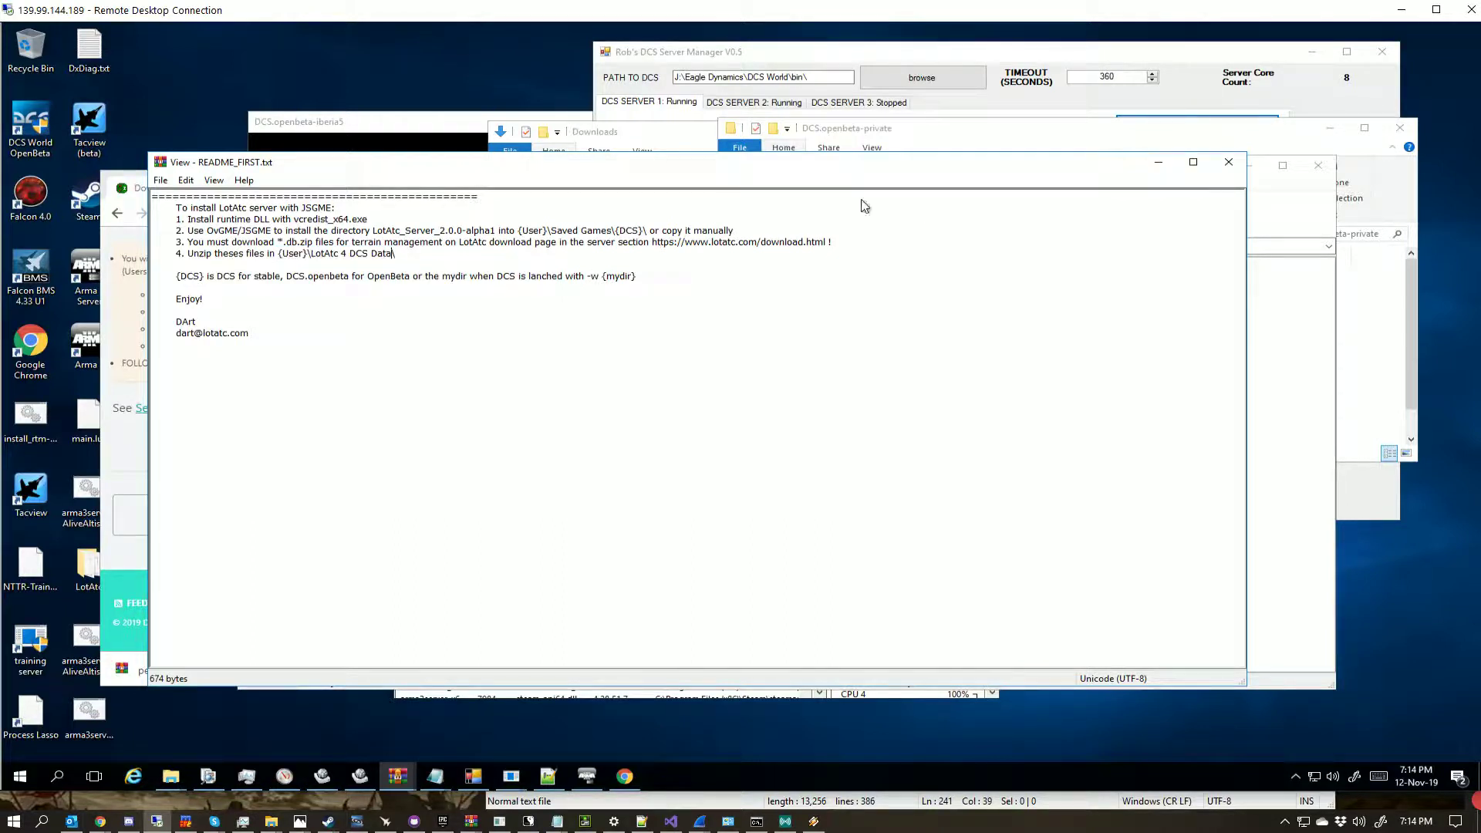
pyautogui.moveTo(171, 255); pyautogui.dragTo(397, 254)
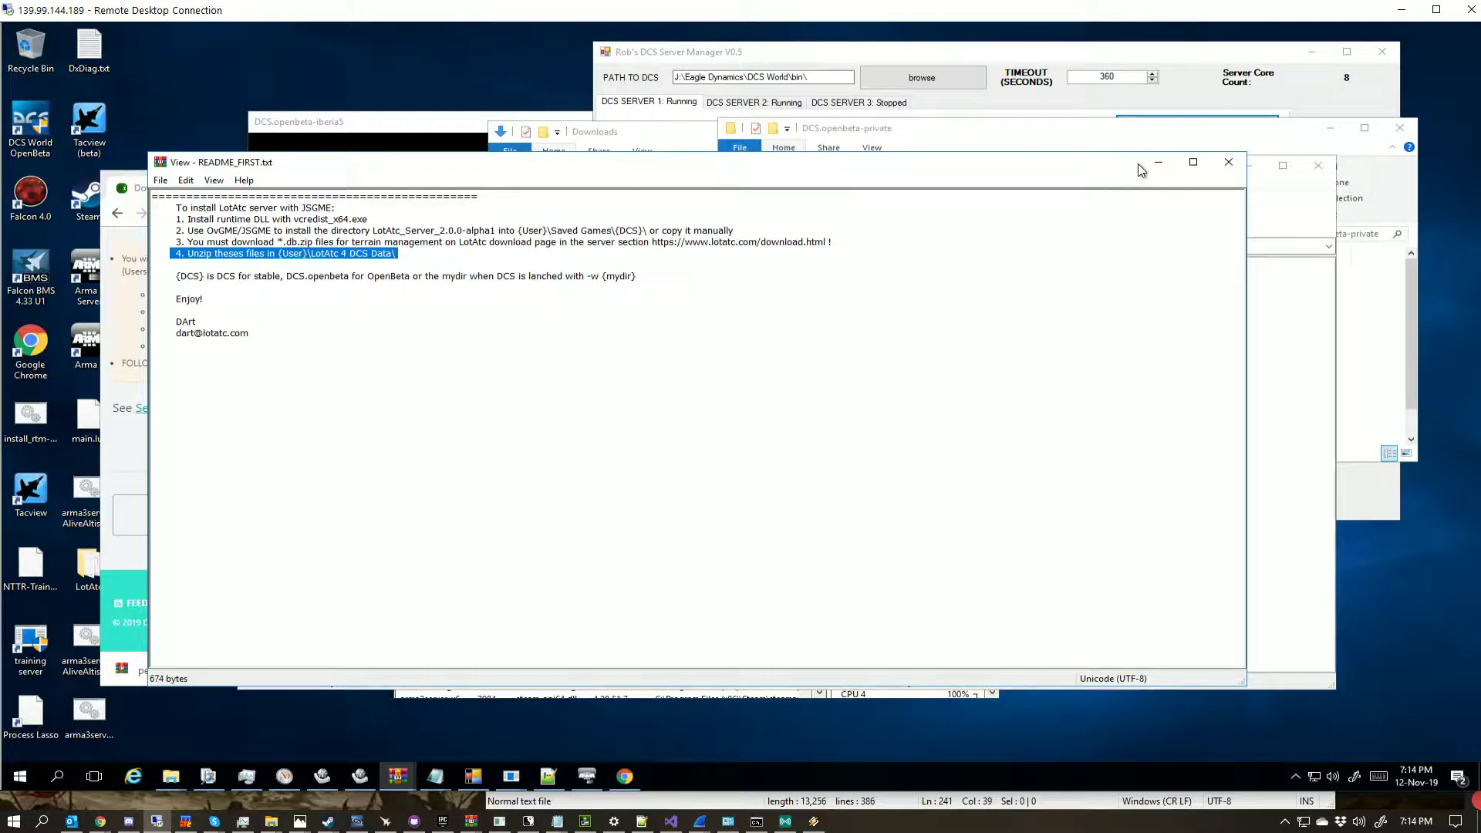
pyautogui.moveTo(1057, 189); pyautogui.dragTo(1042, 238)
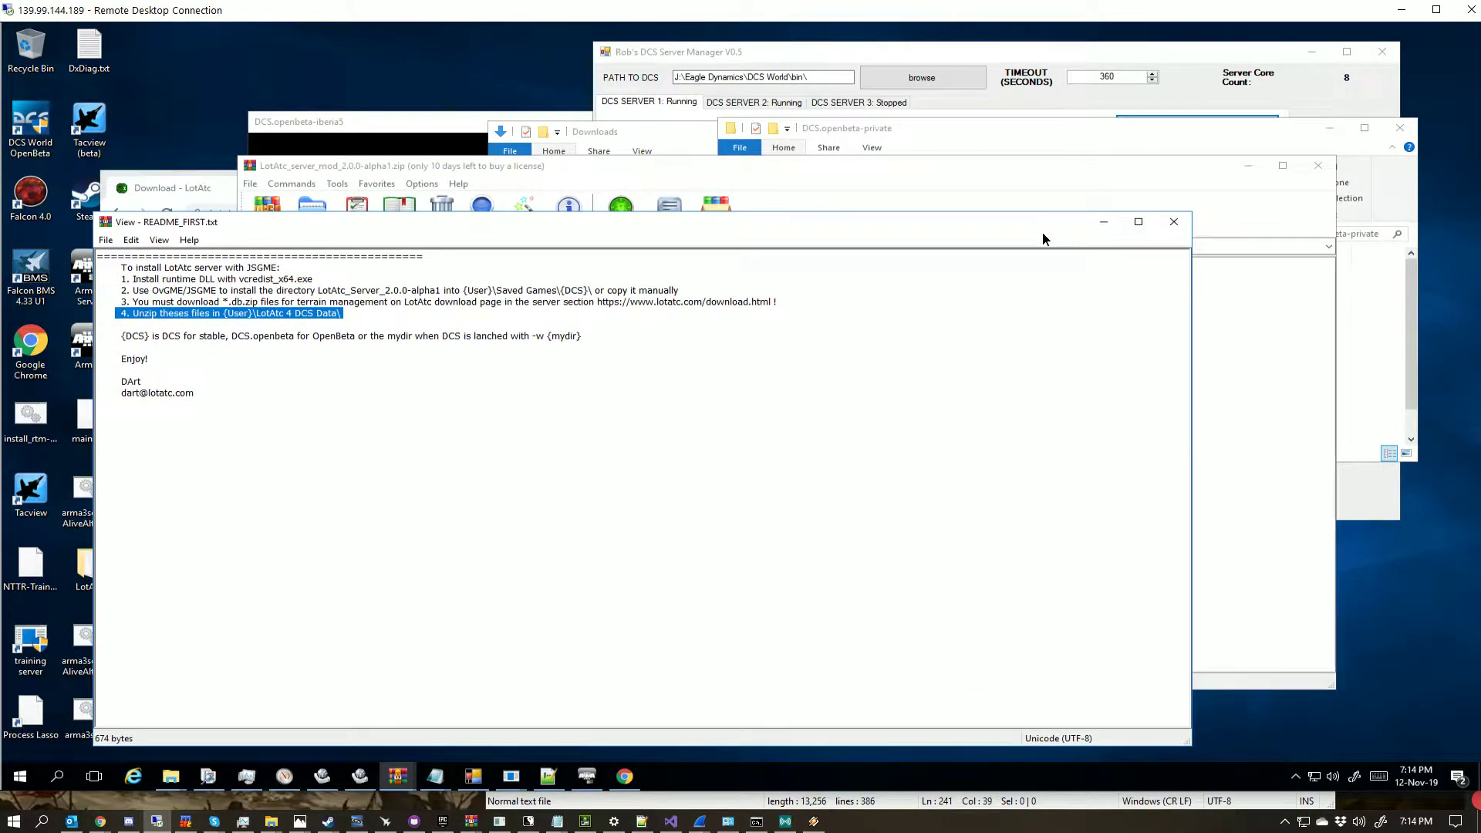
# Step: Open the archive's LotAtc_Server_2.0.0-alpha1 folder beside the DCS.openbeta-private Explorer window
pyautogui.click(1107, 160)
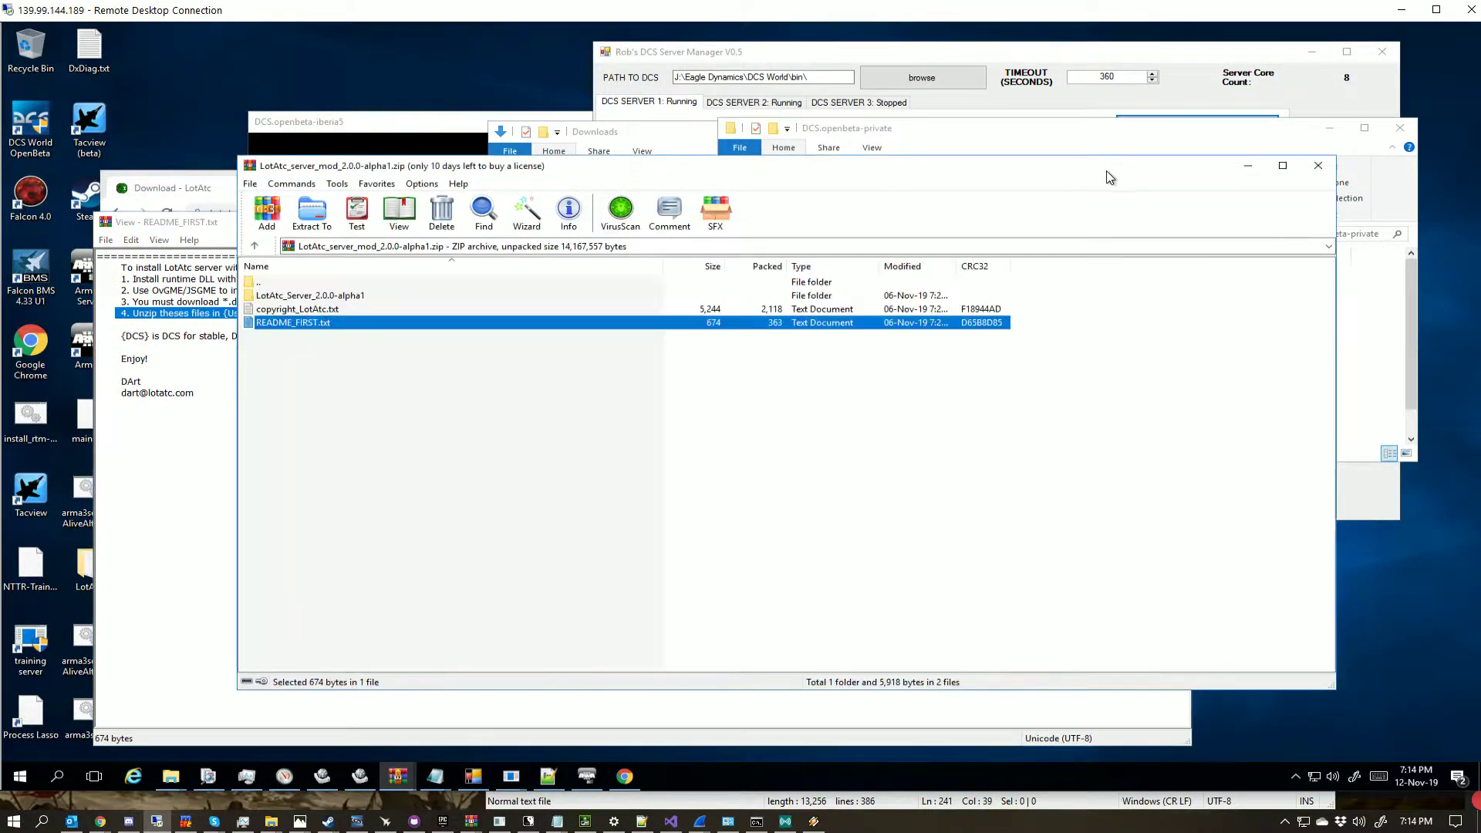
pyautogui.click(1061, 137)
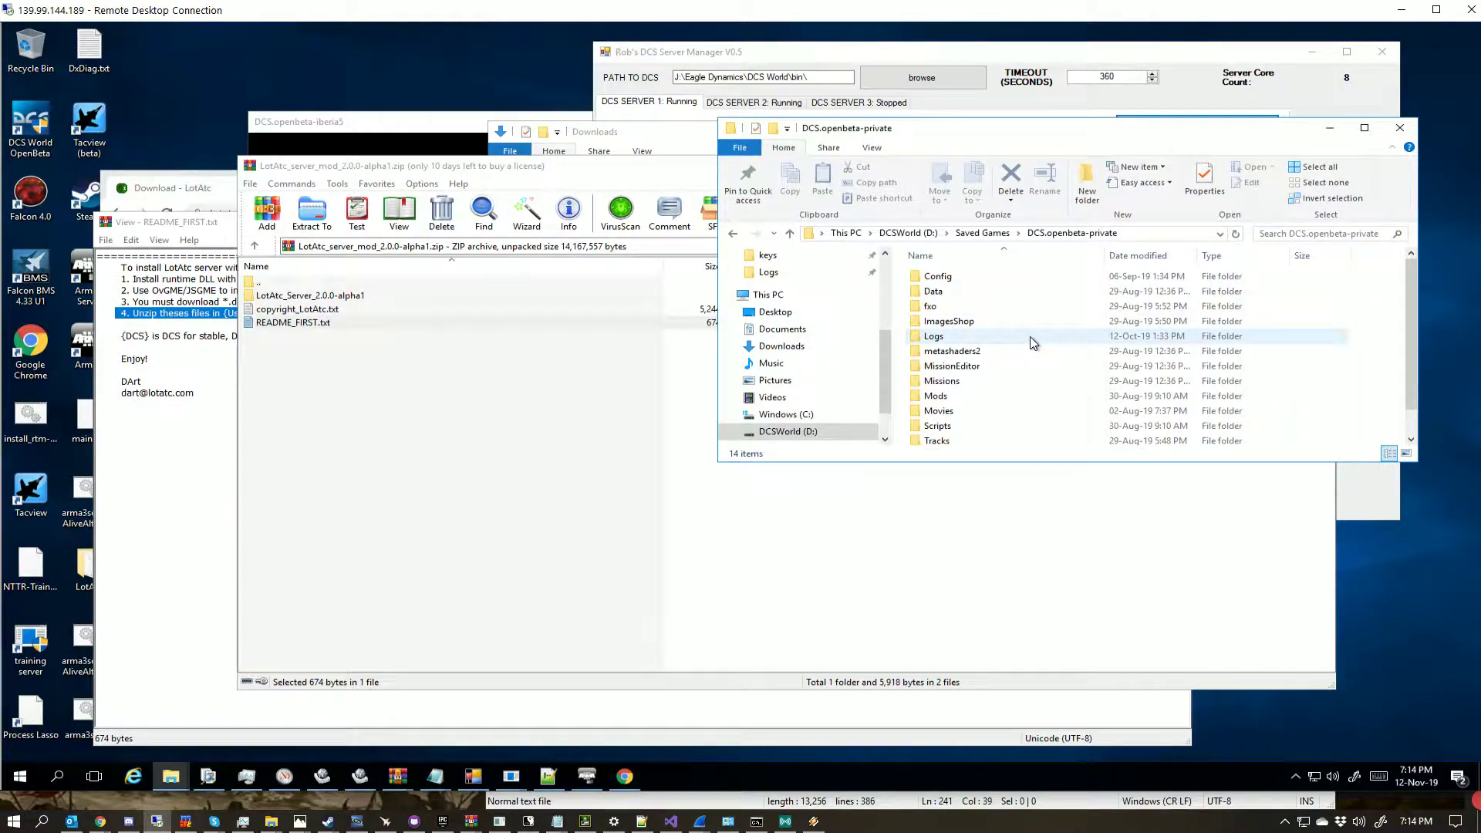
pyautogui.scroll(-1, 1022, 363)
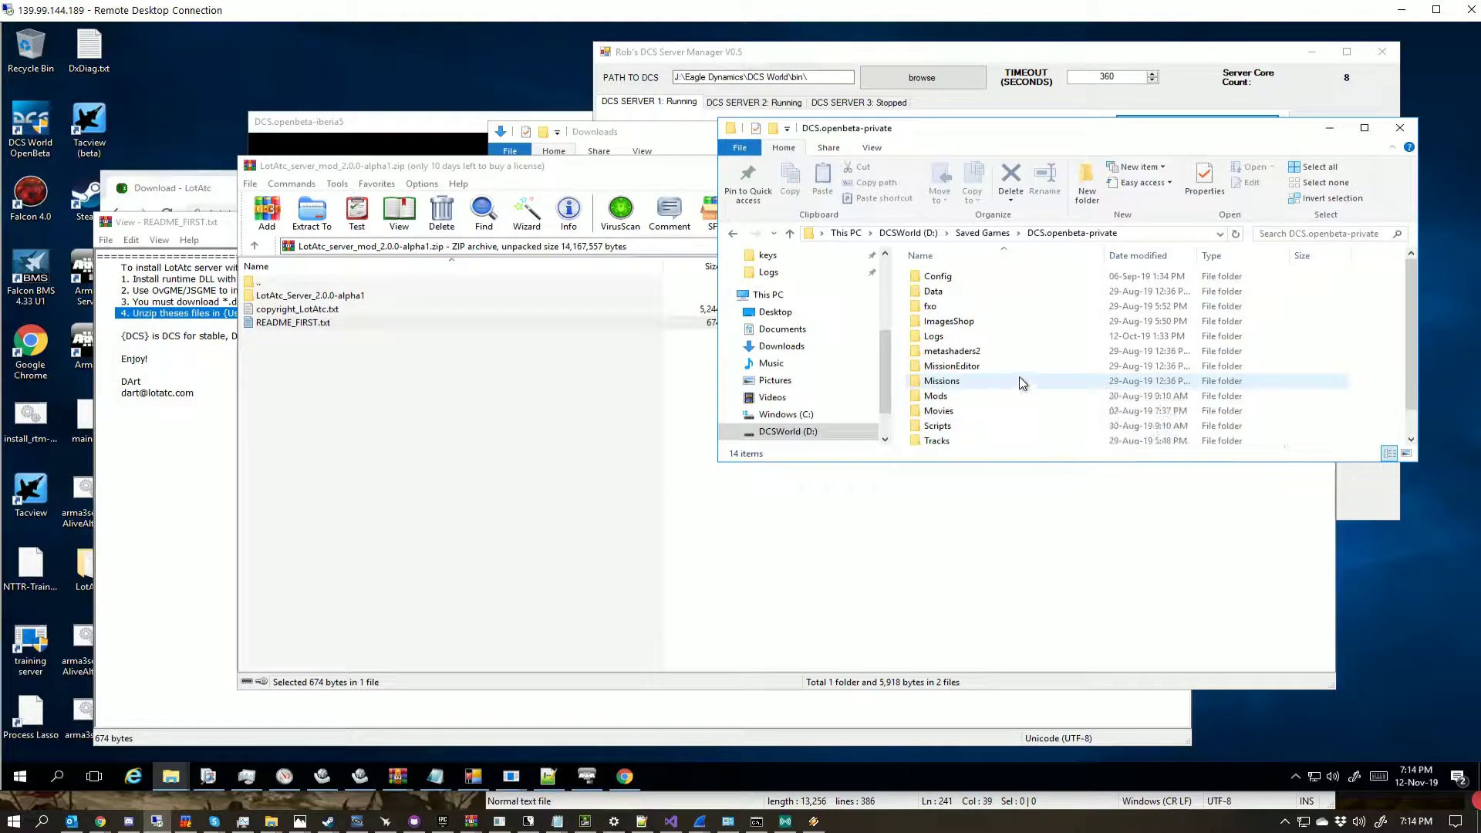
pyautogui.doubleClick(323, 296)
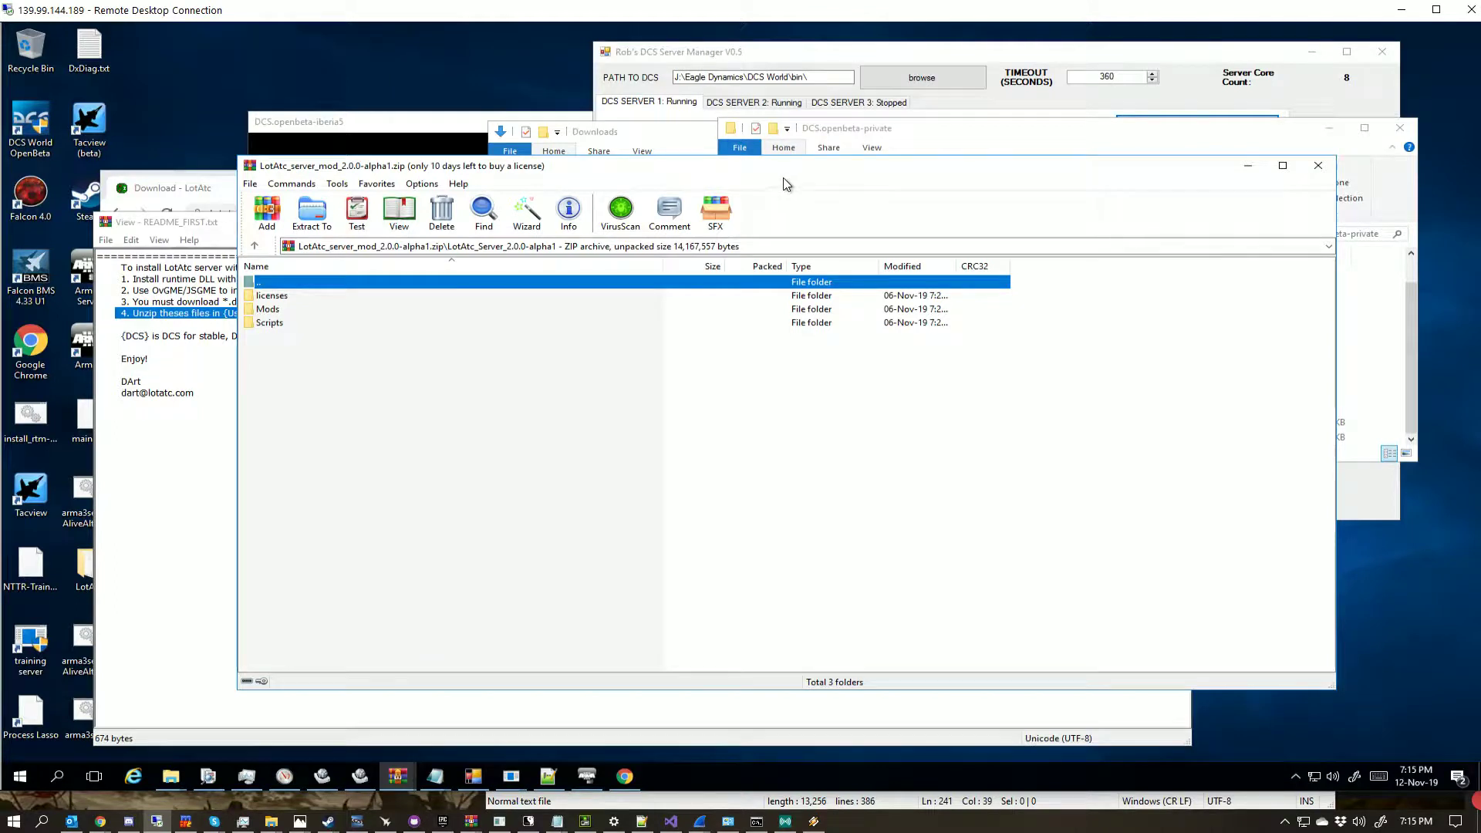
pyautogui.moveTo(788, 181); pyautogui.dragTo(672, 206)
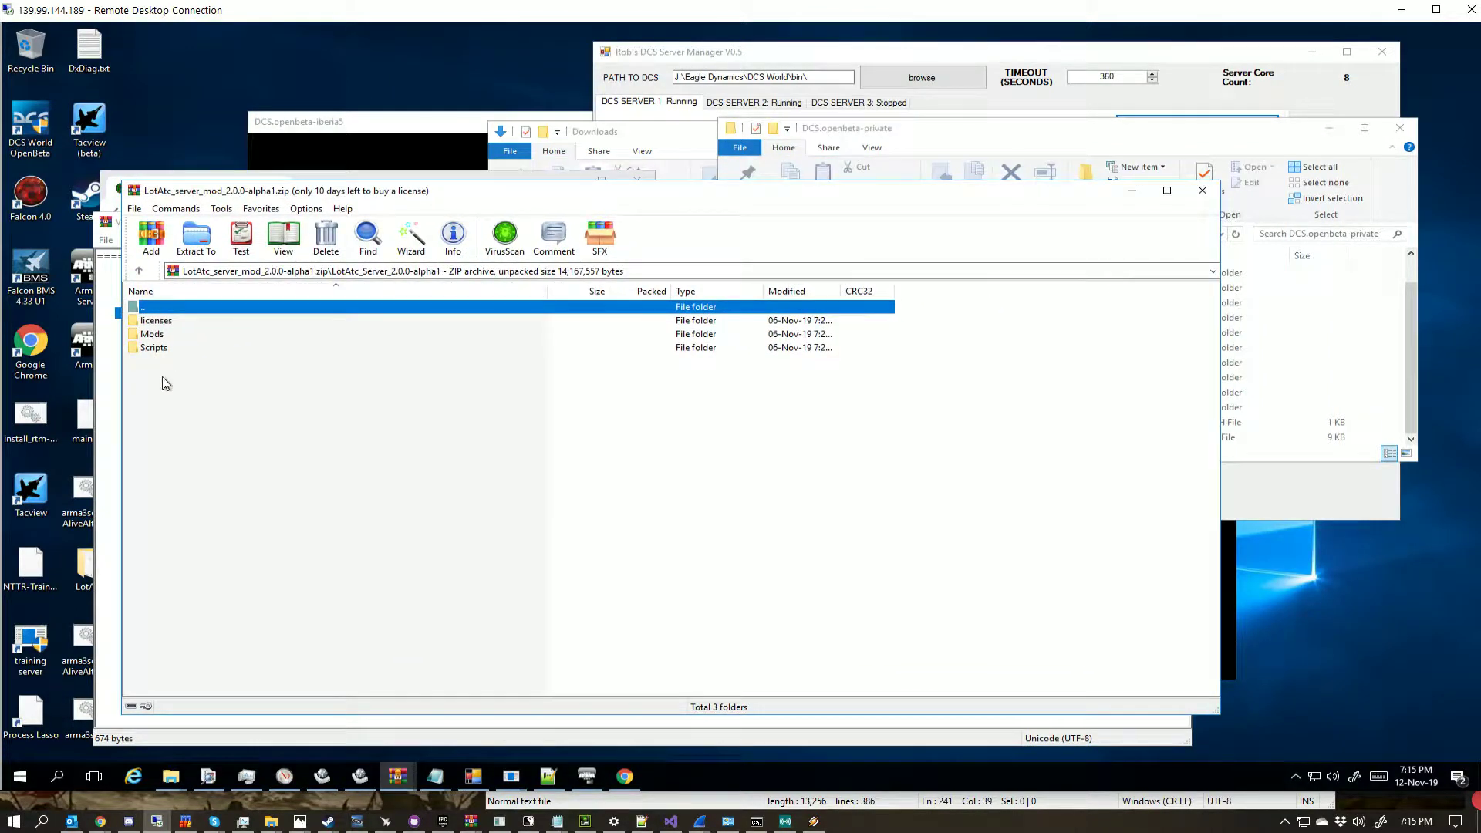
pyautogui.click(1054, 136)
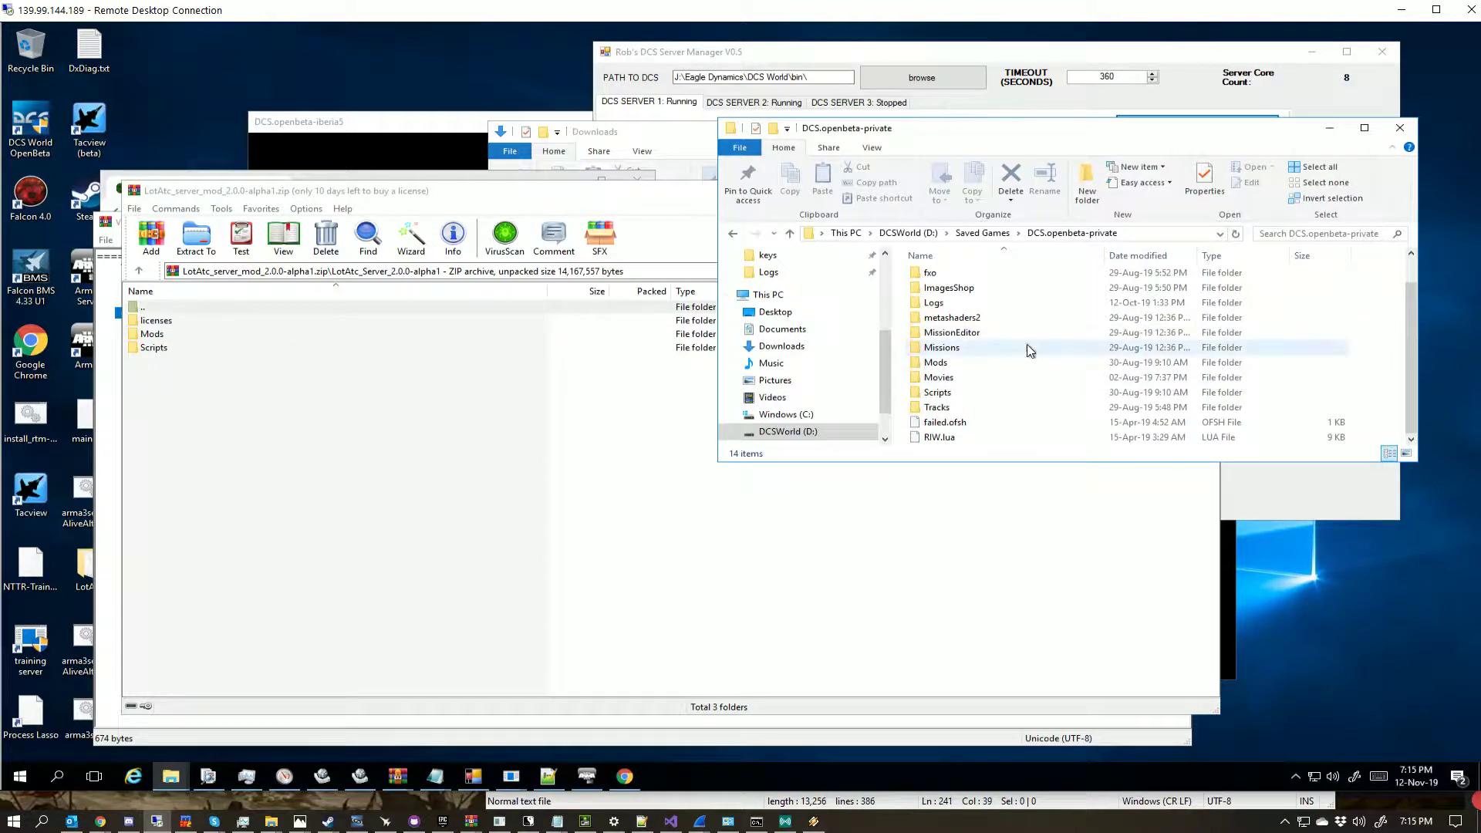
# Step: Copy Mods and Scripts into DCS.openbeta-private and confirm the files in Scripts\Hooks
pyautogui.click(146, 334)
pyautogui.moveTo(147, 334); pyautogui.dragTo(1389, 396)
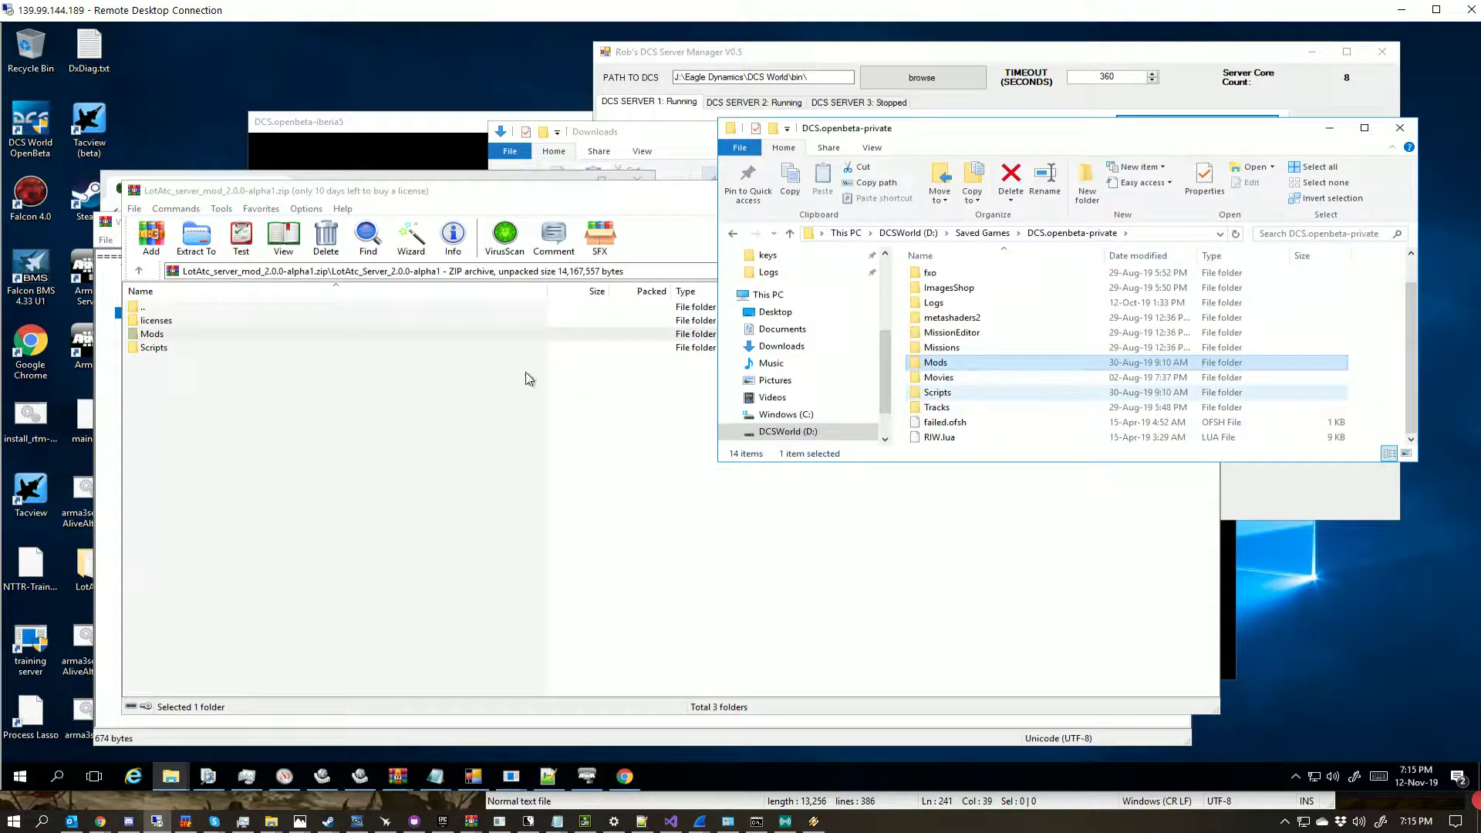
pyautogui.moveTo(154, 347); pyautogui.dragTo(1397, 429)
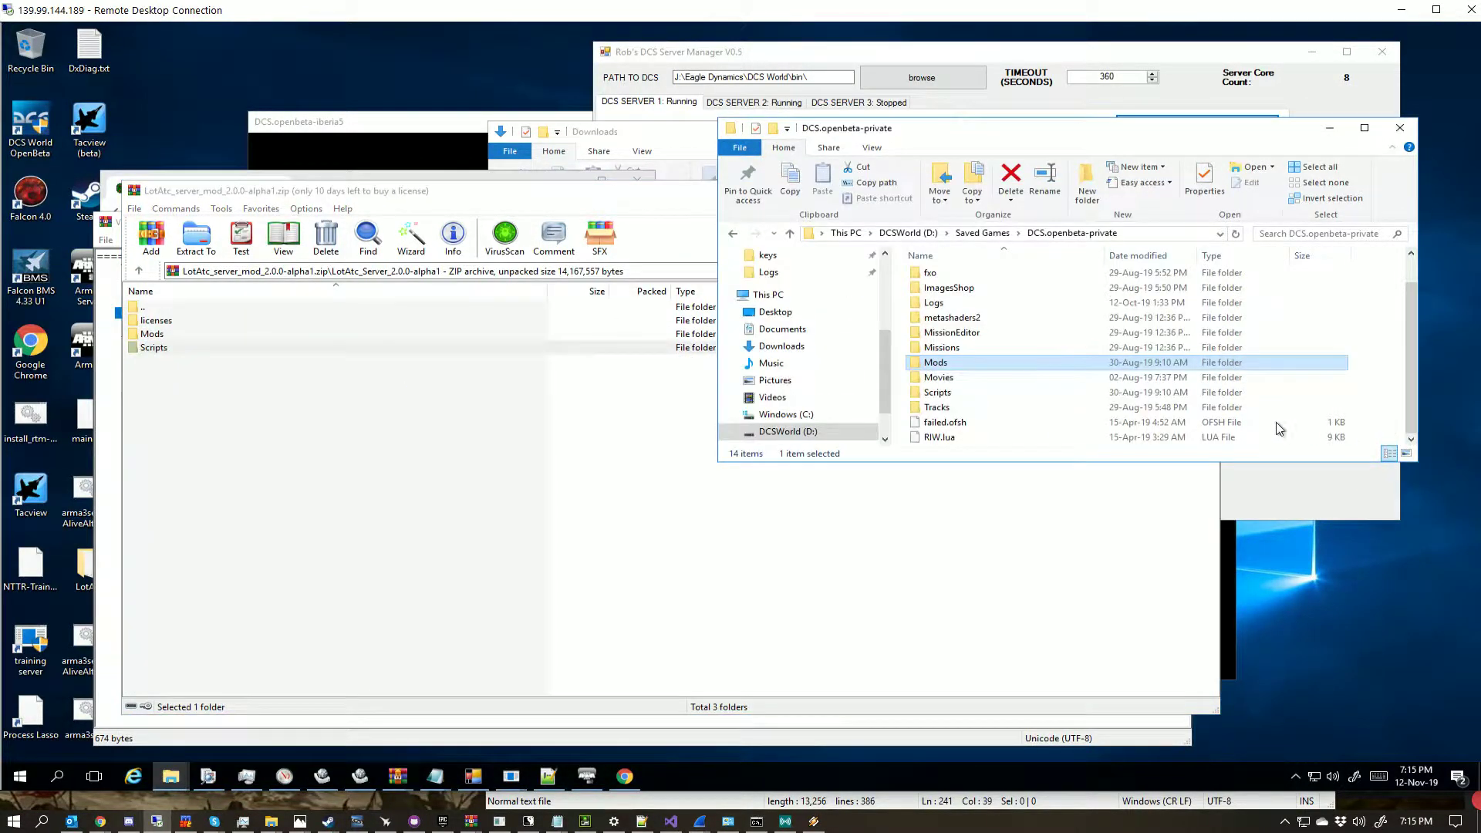
pyautogui.doubleClick(958, 393)
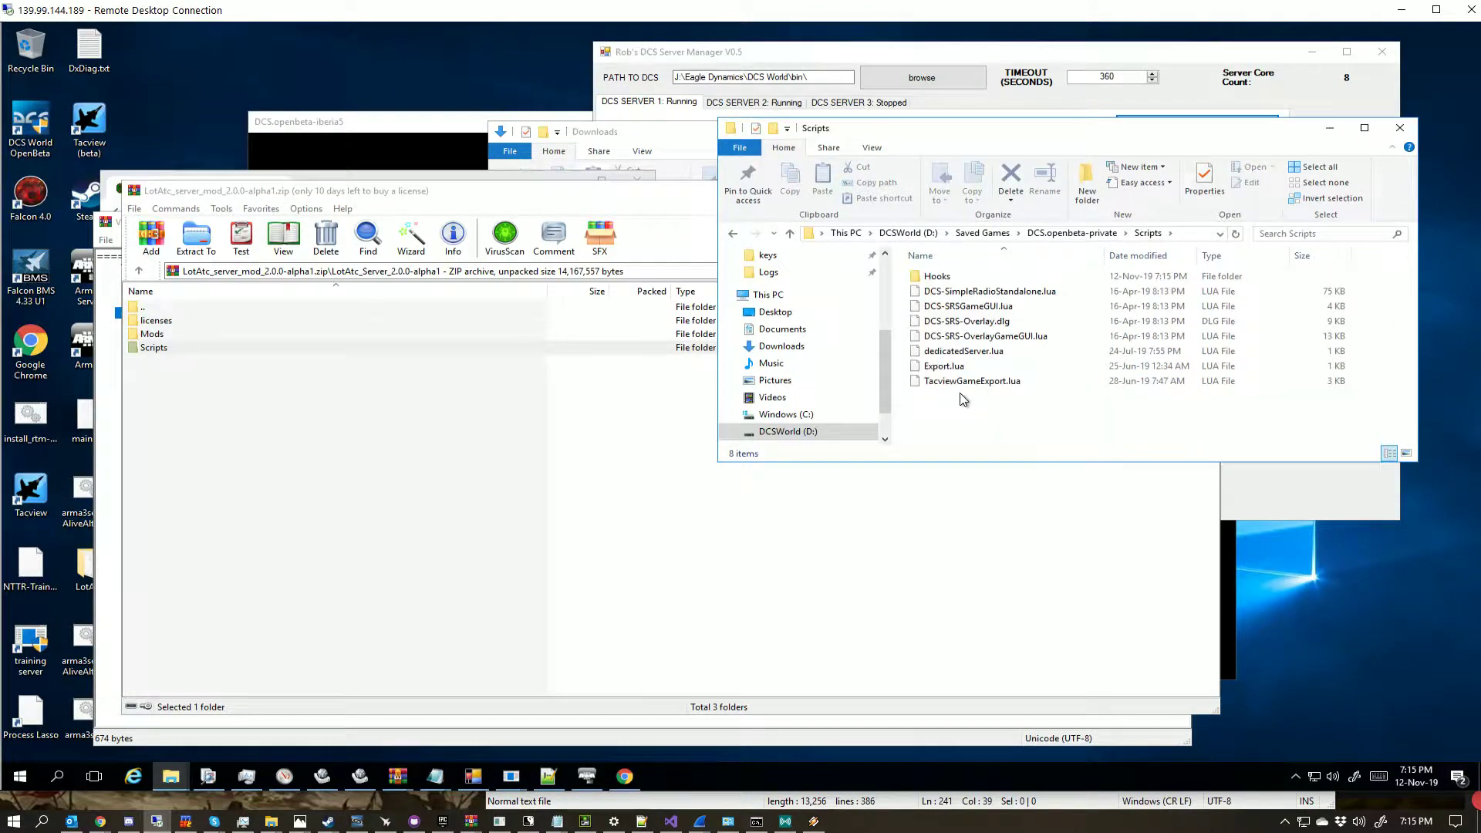
pyautogui.doubleClick(951, 275)
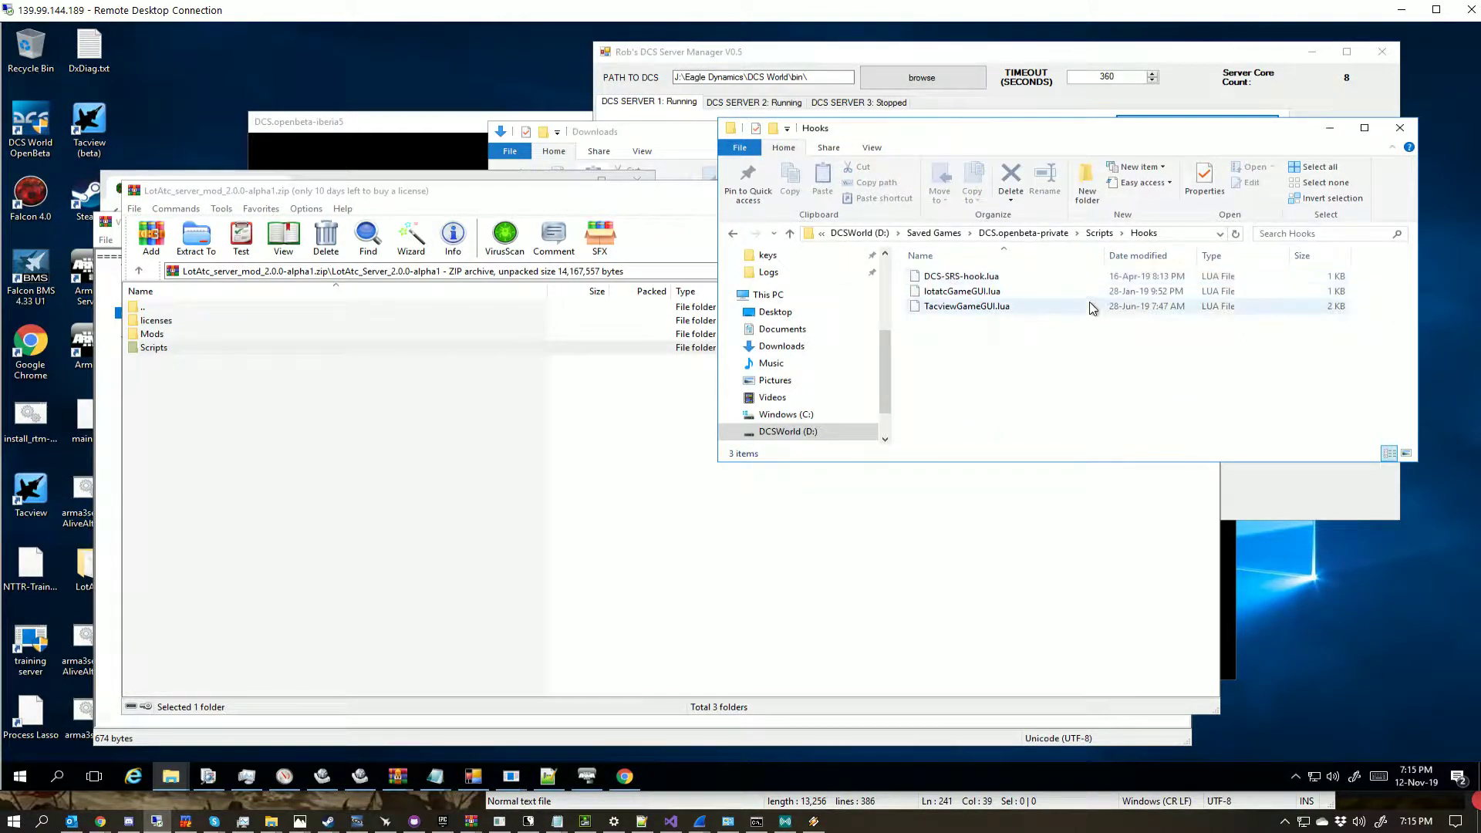
pyautogui.click(1095, 233)
pyautogui.click(1093, 234)
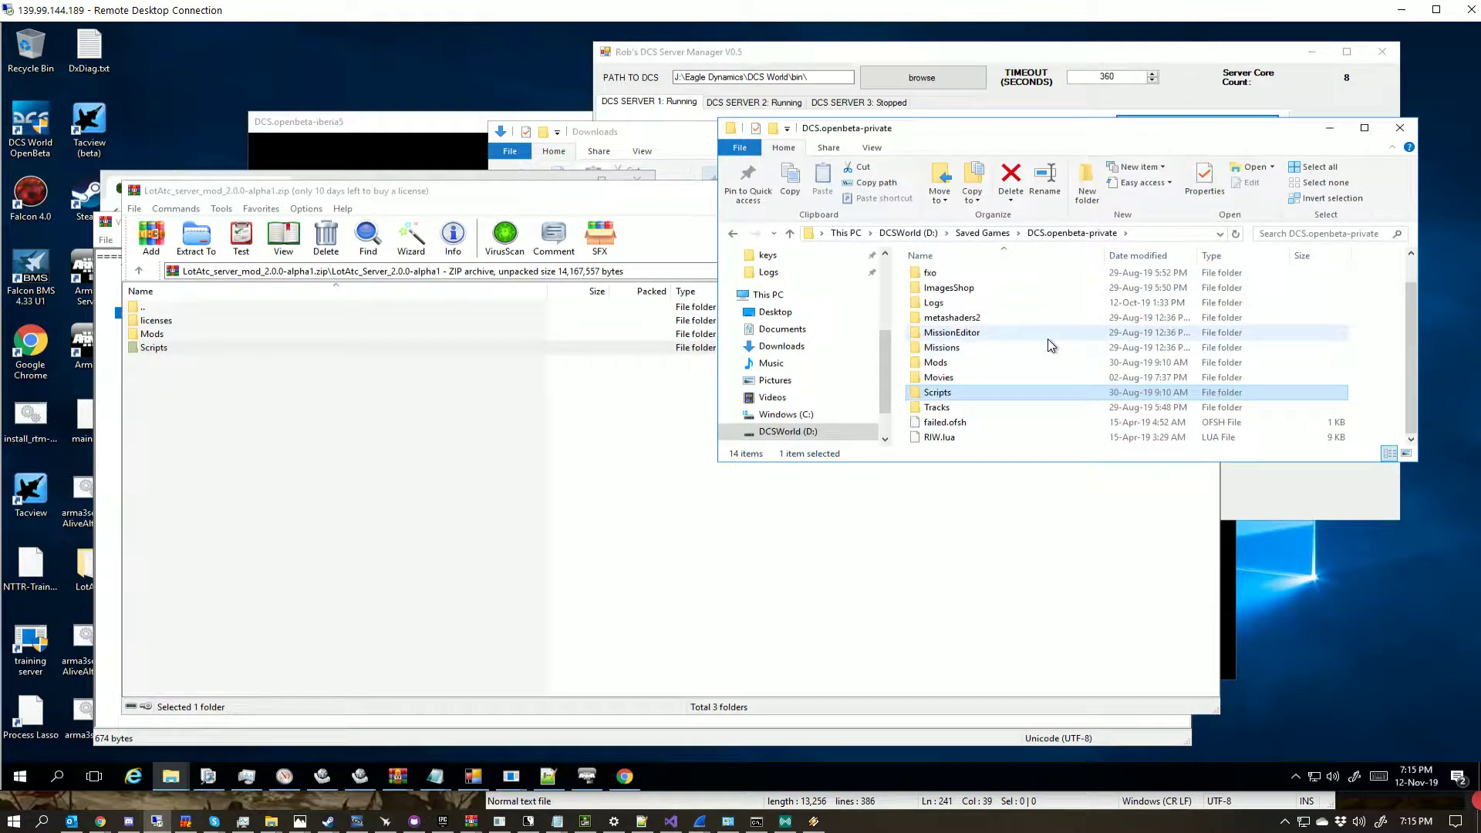
# Step: Check that Mods\tech contains the LotAtc folder
pyautogui.doubleClick(977, 362)
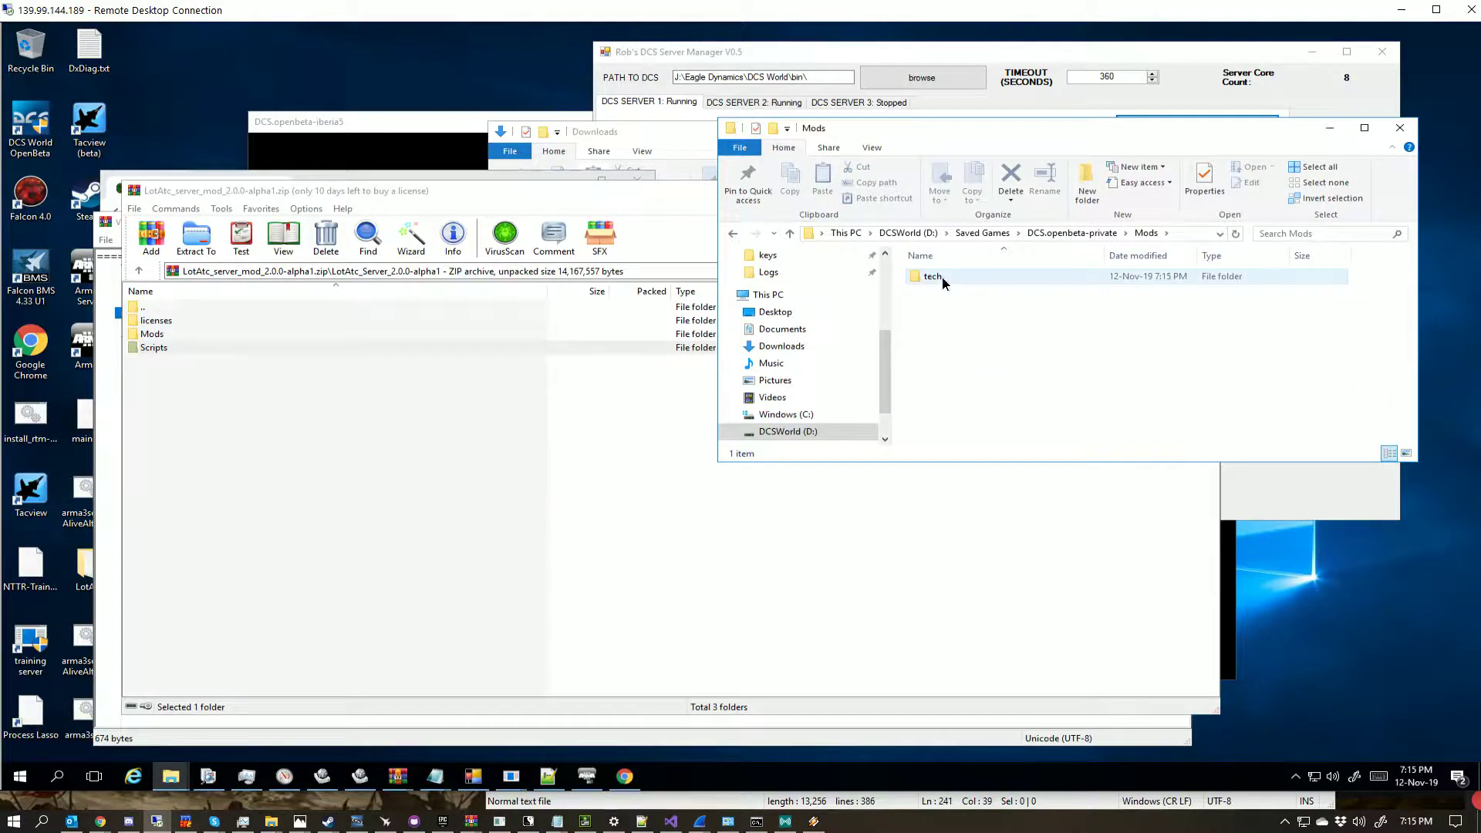
pyautogui.doubleClick(942, 276)
pyautogui.click(948, 278)
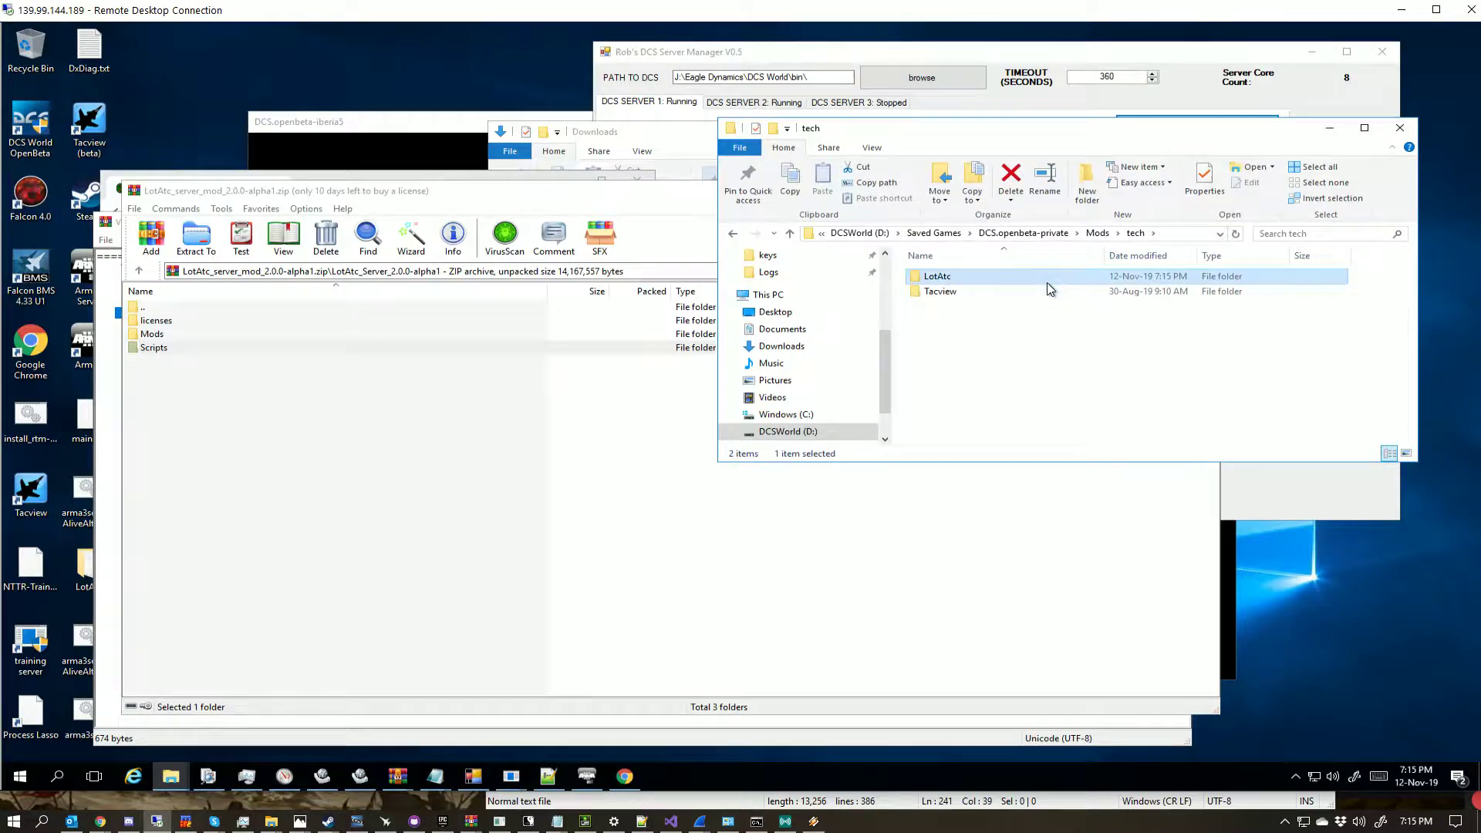
pyautogui.click(1025, 232)
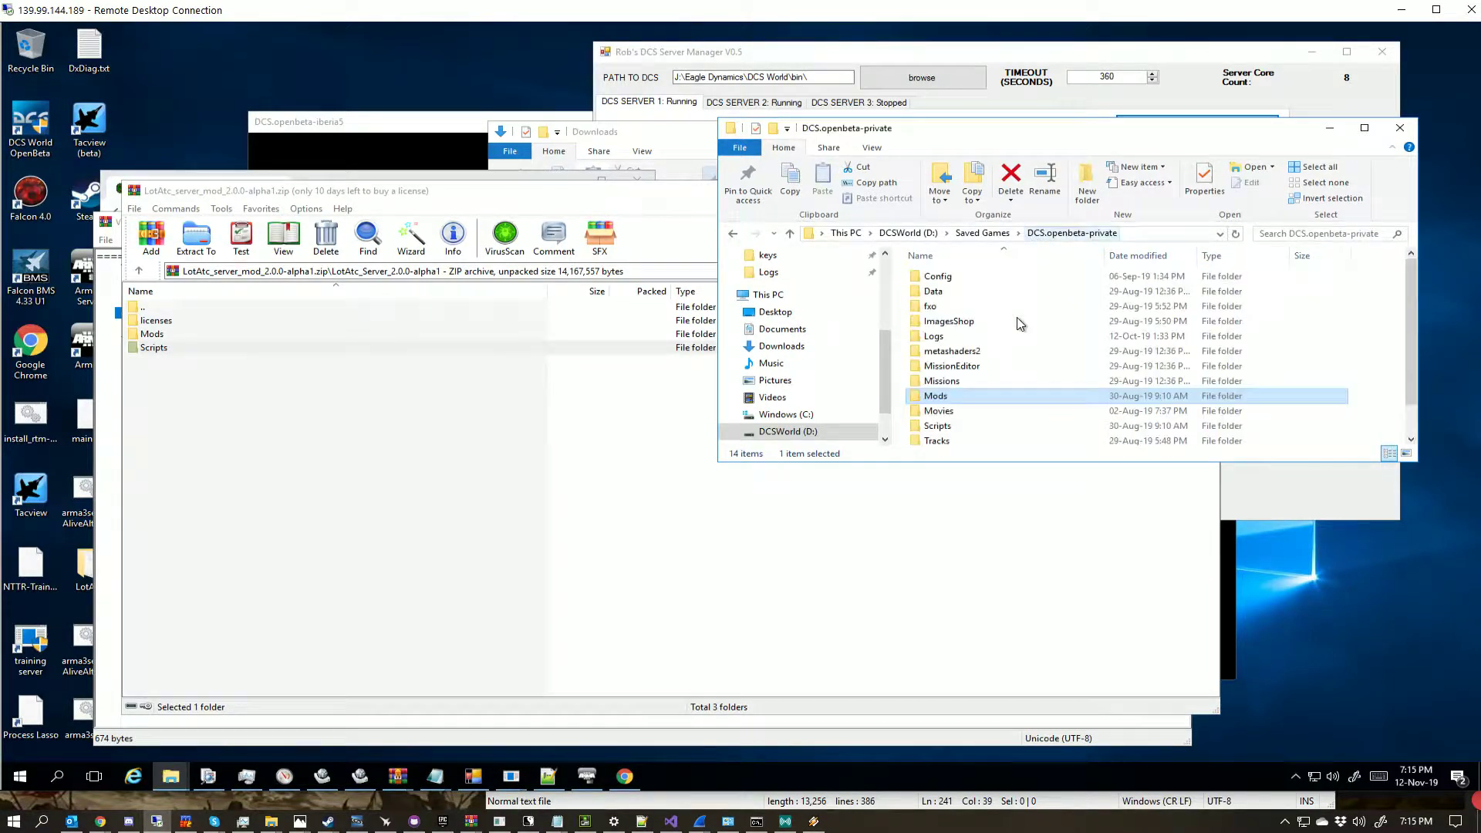
# Step: Check that Scripts\Hooks contains lotatcGameGUI.lua
pyautogui.doubleClick(956, 426)
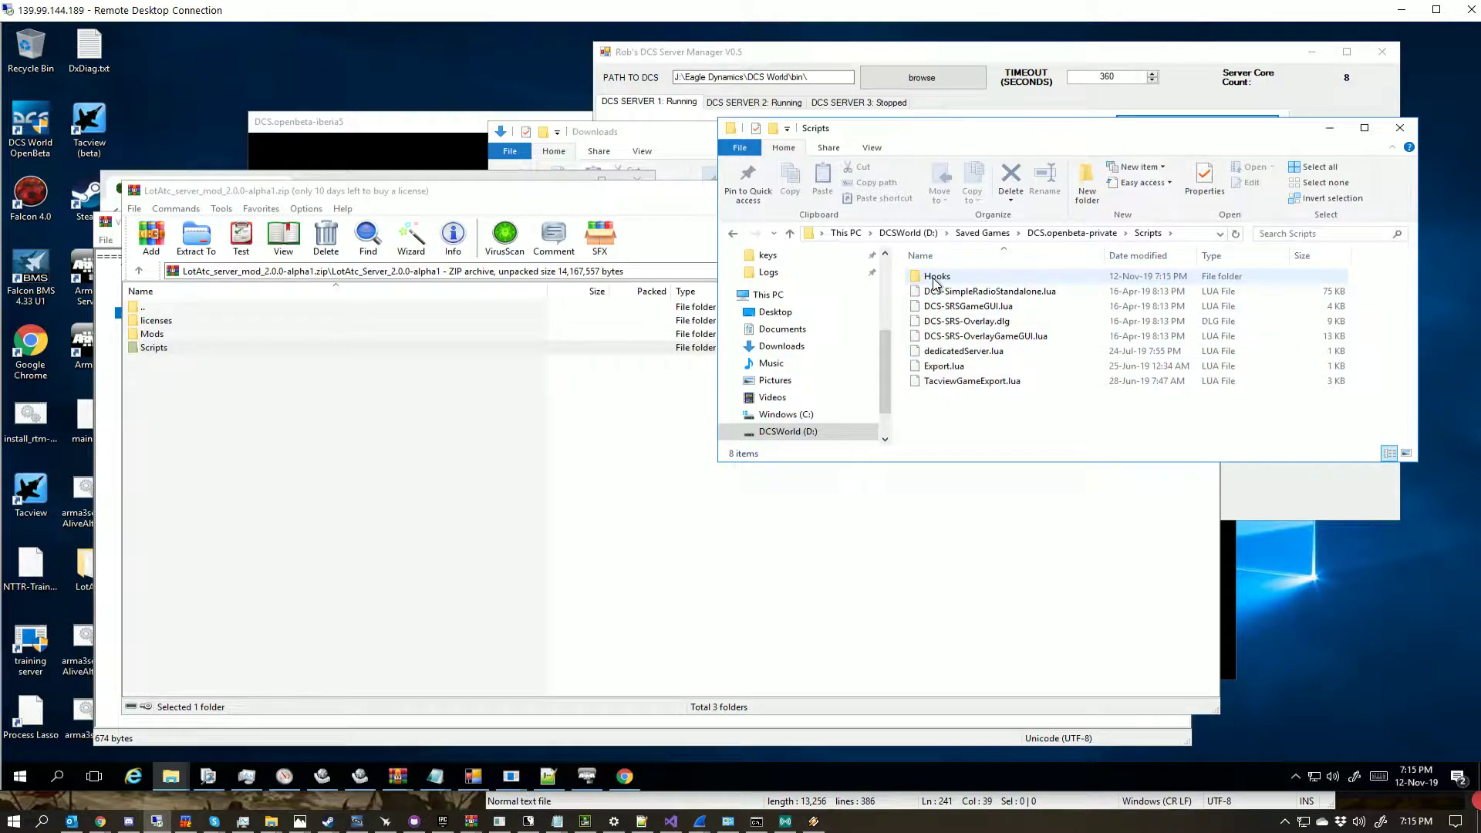
pyautogui.doubleClick(934, 282)
pyautogui.click(1084, 295)
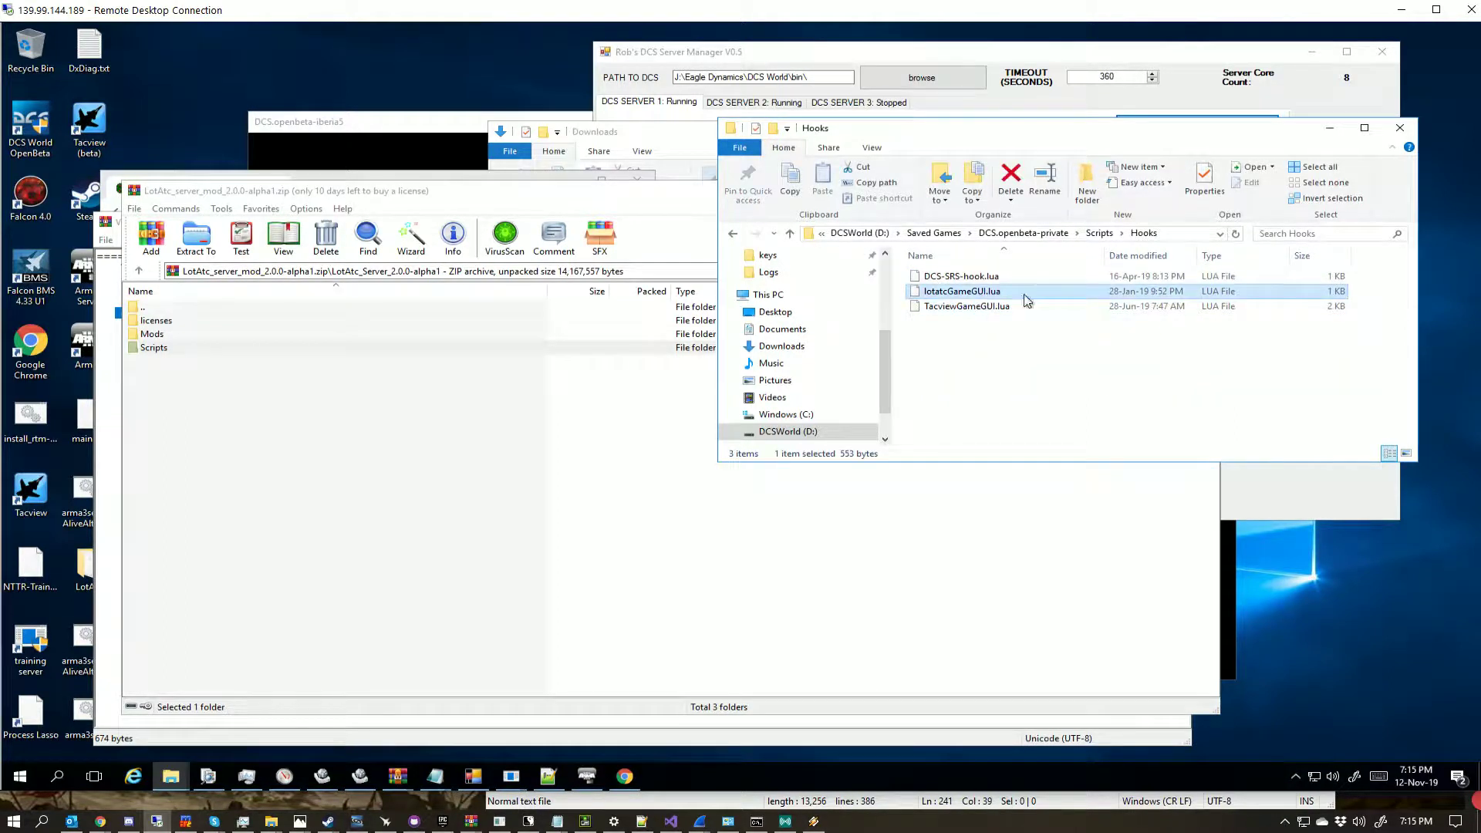
pyautogui.click(1024, 233)
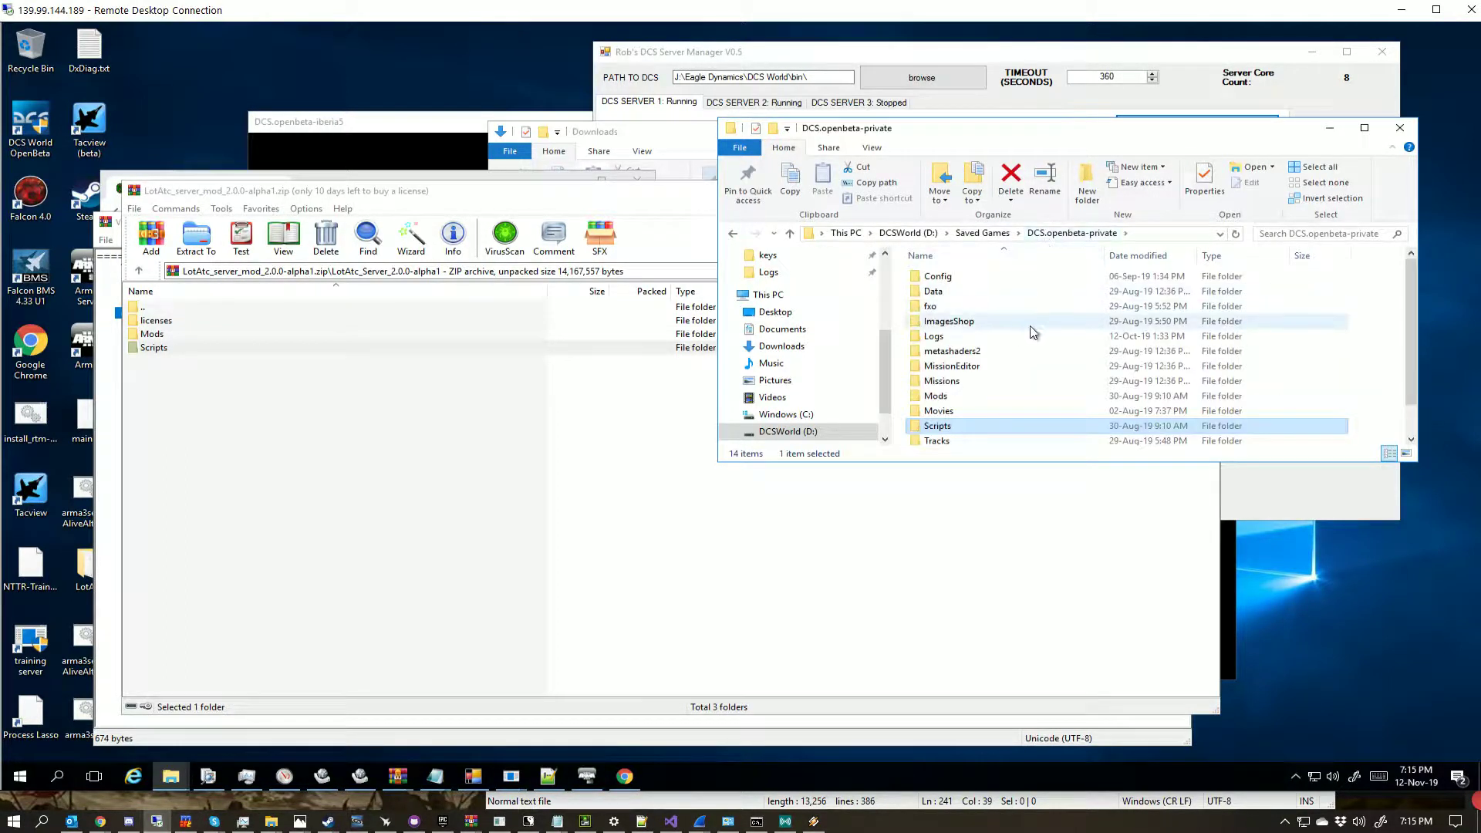
pyautogui.scroll(-1, 1019, 352)
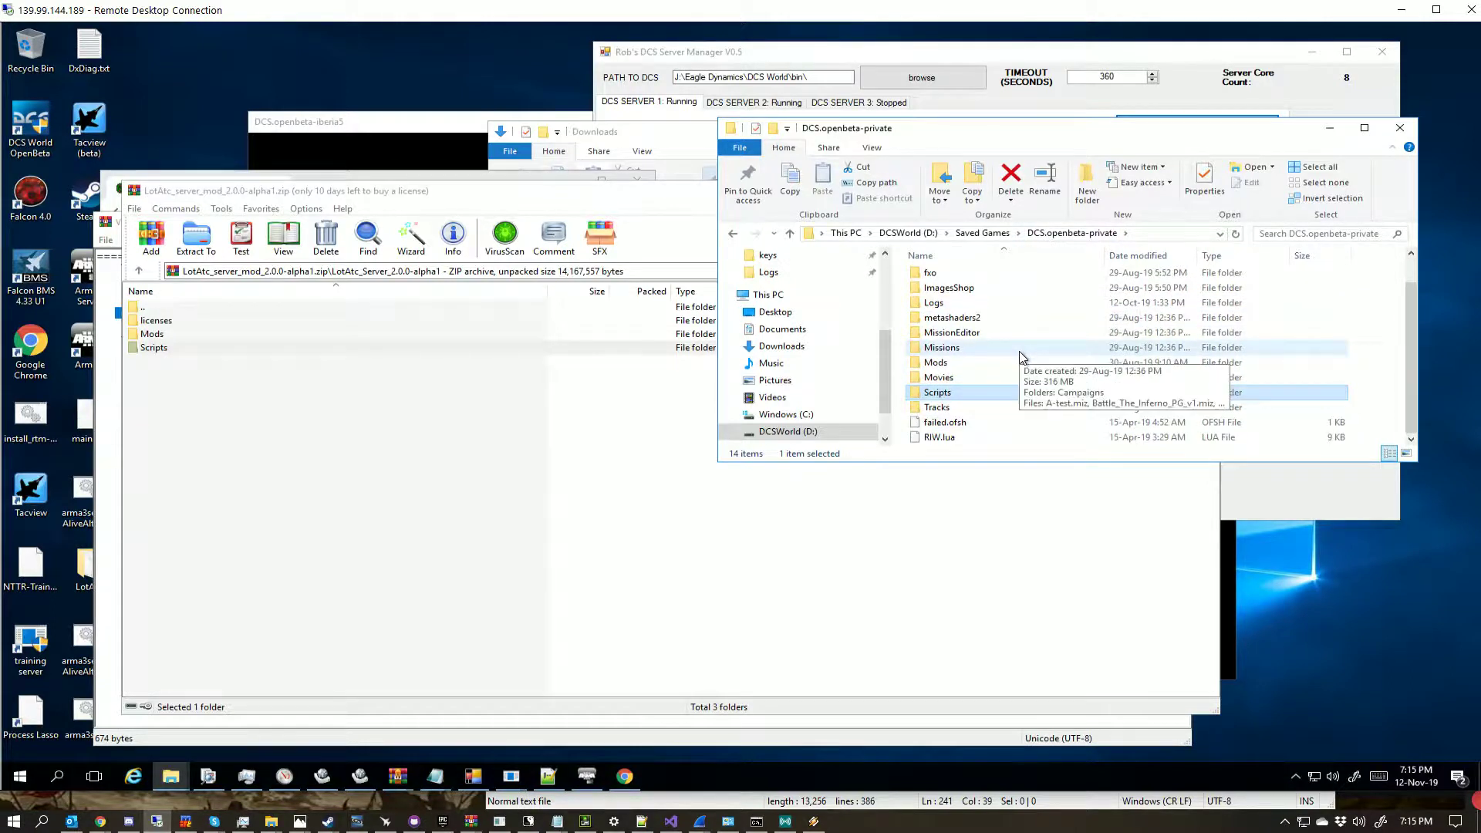
pyautogui.scroll(1, 971, 374)
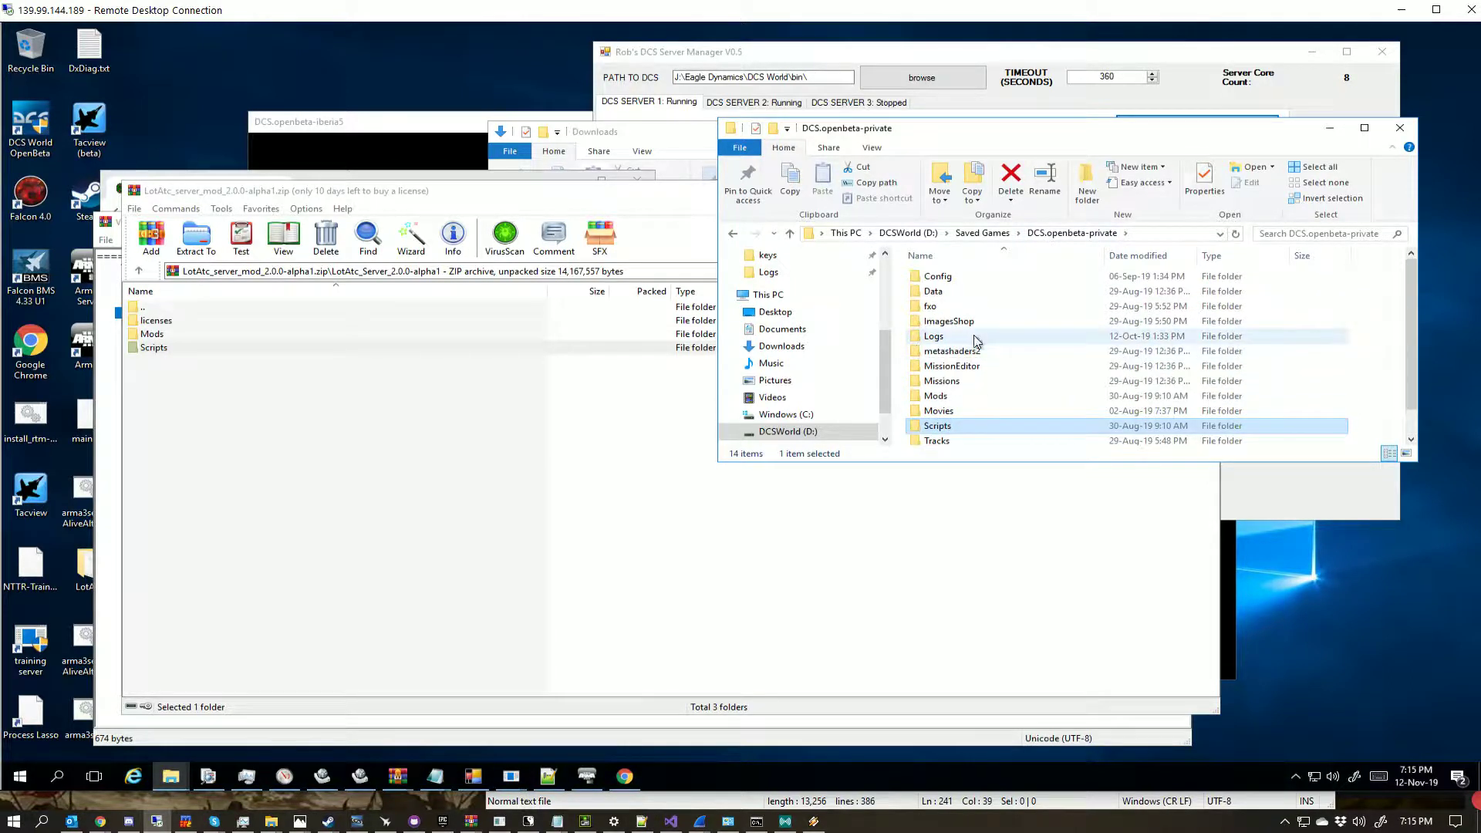
# Step: Open the Mods\tech\LotAtc folder in DCS.openbeta-private
pyautogui.doubleClick(965, 394)
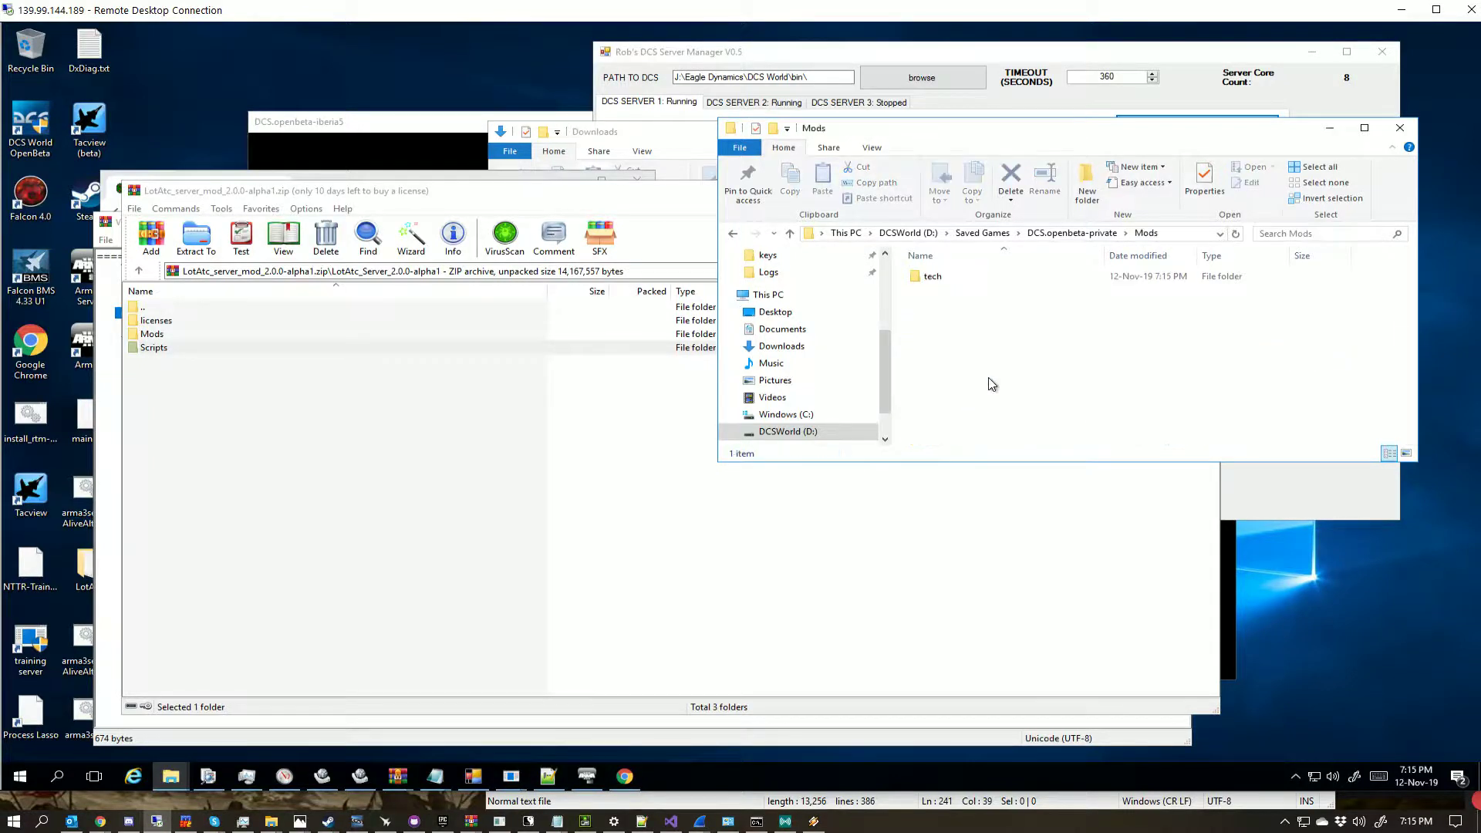
pyautogui.doubleClick(956, 276)
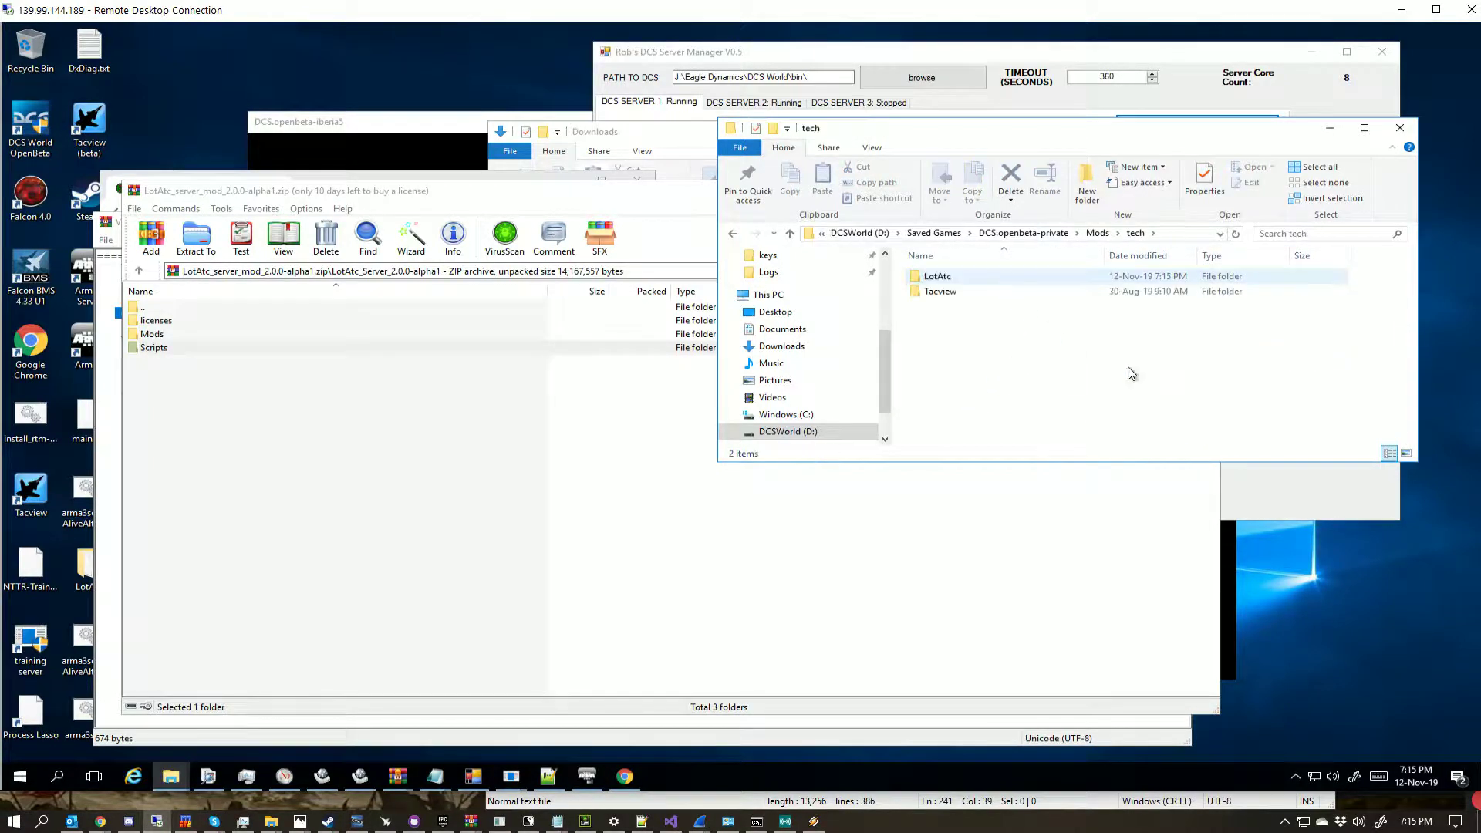
pyautogui.doubleClick(973, 278)
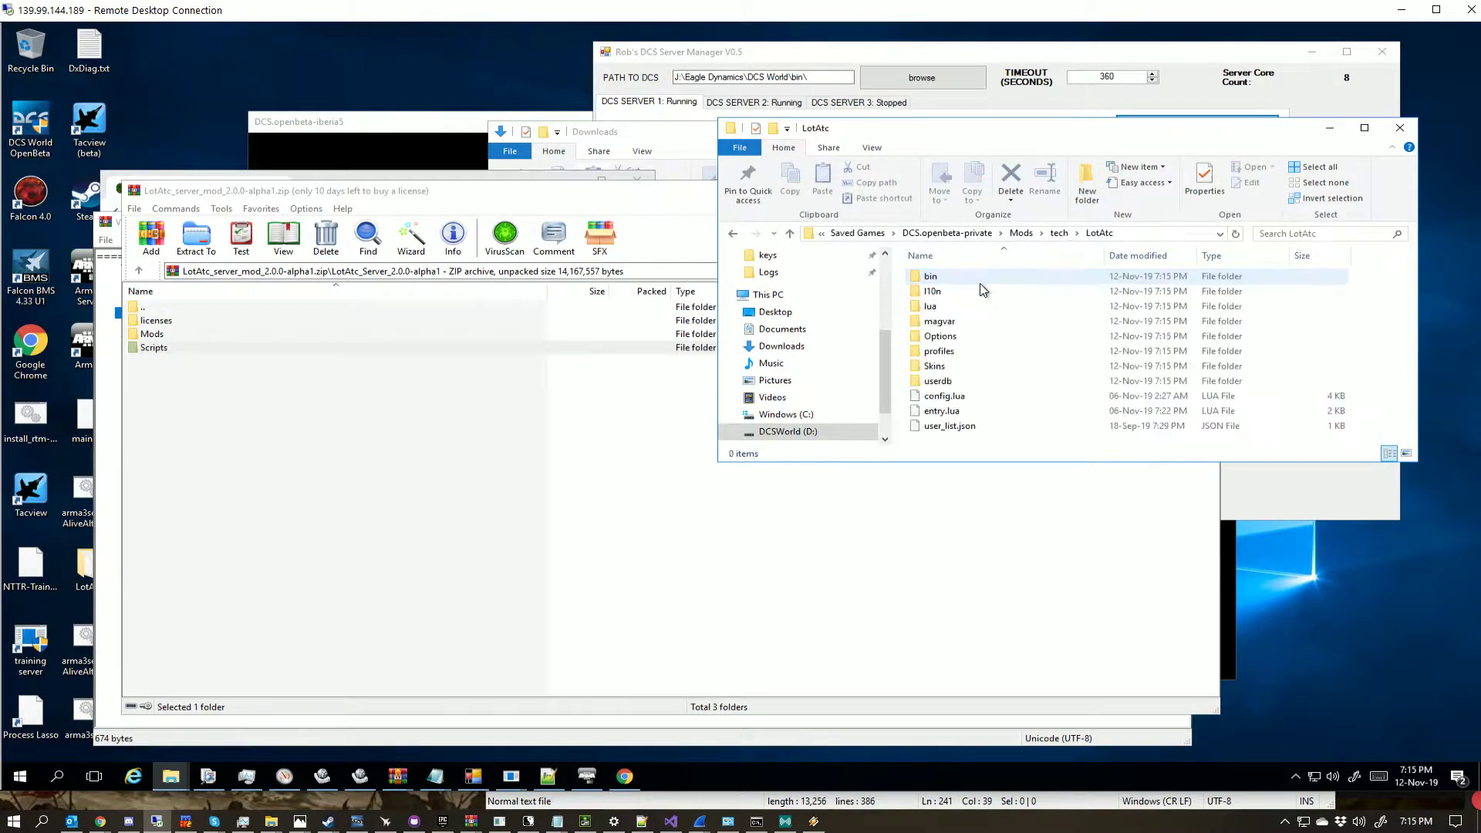
# Step: Open LotAtc's config.lua in Notepad++
pyautogui.rightClick(985, 398)
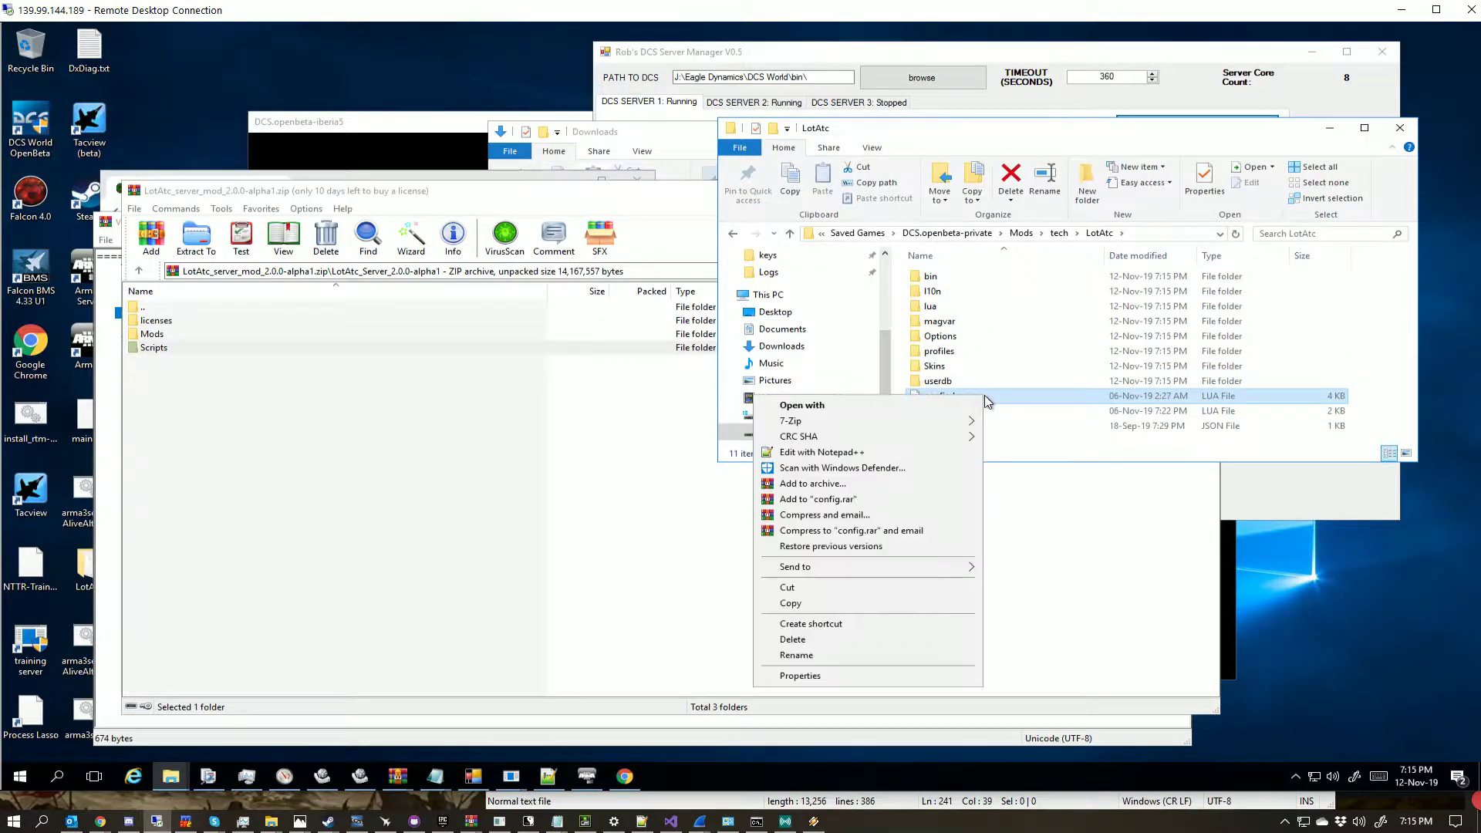
pyautogui.click(915, 453)
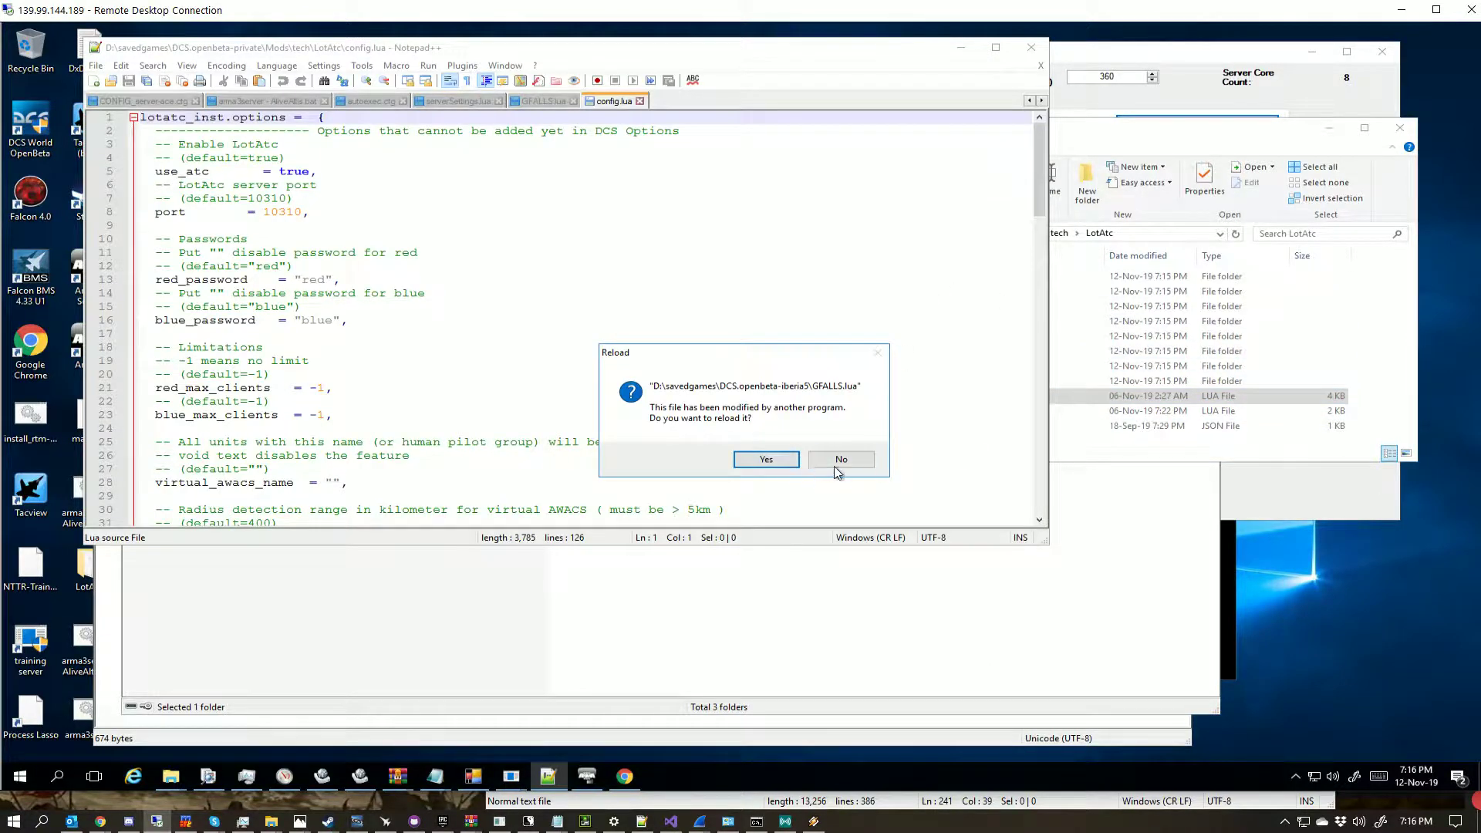
pyautogui.click(769, 461)
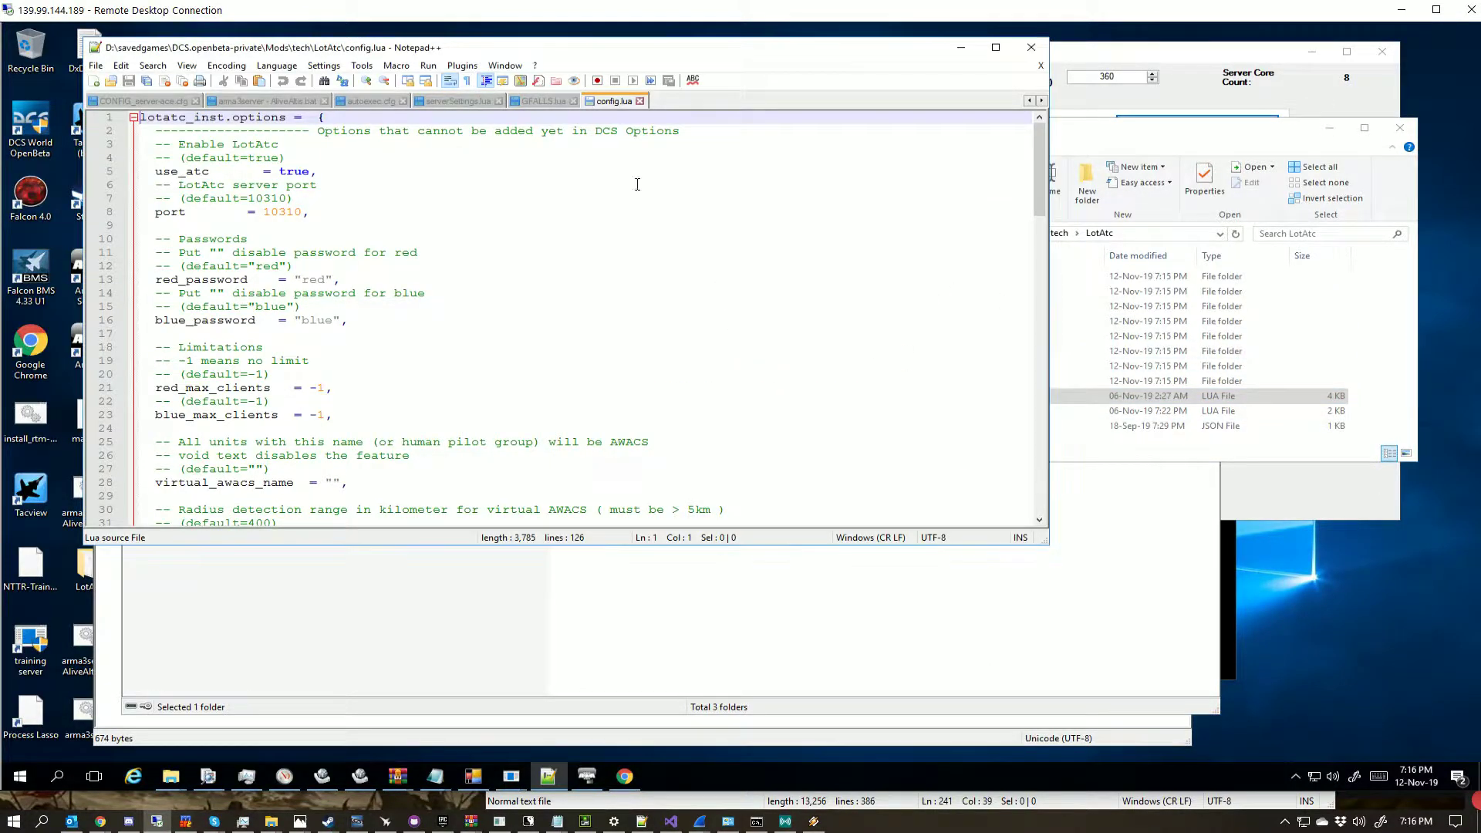
pyautogui.moveTo(728, 48); pyautogui.dragTo(1027, 69)
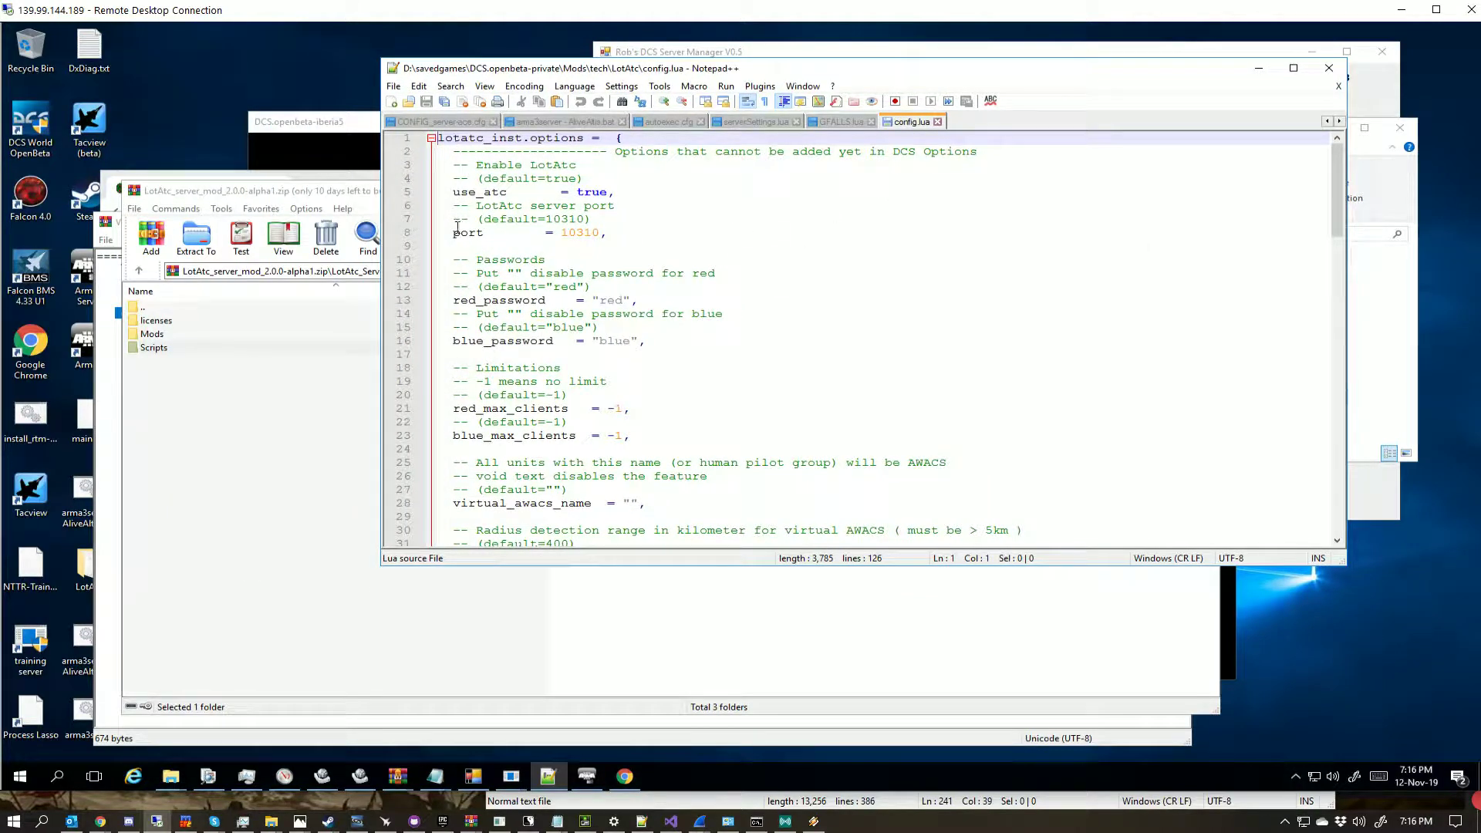
# Step: Review the port 10310, blue password, red_max_clients and virtual_awacs_name settings
pyautogui.moveTo(455, 237); pyautogui.dragTo(419, 235)
pyautogui.click(607, 233)
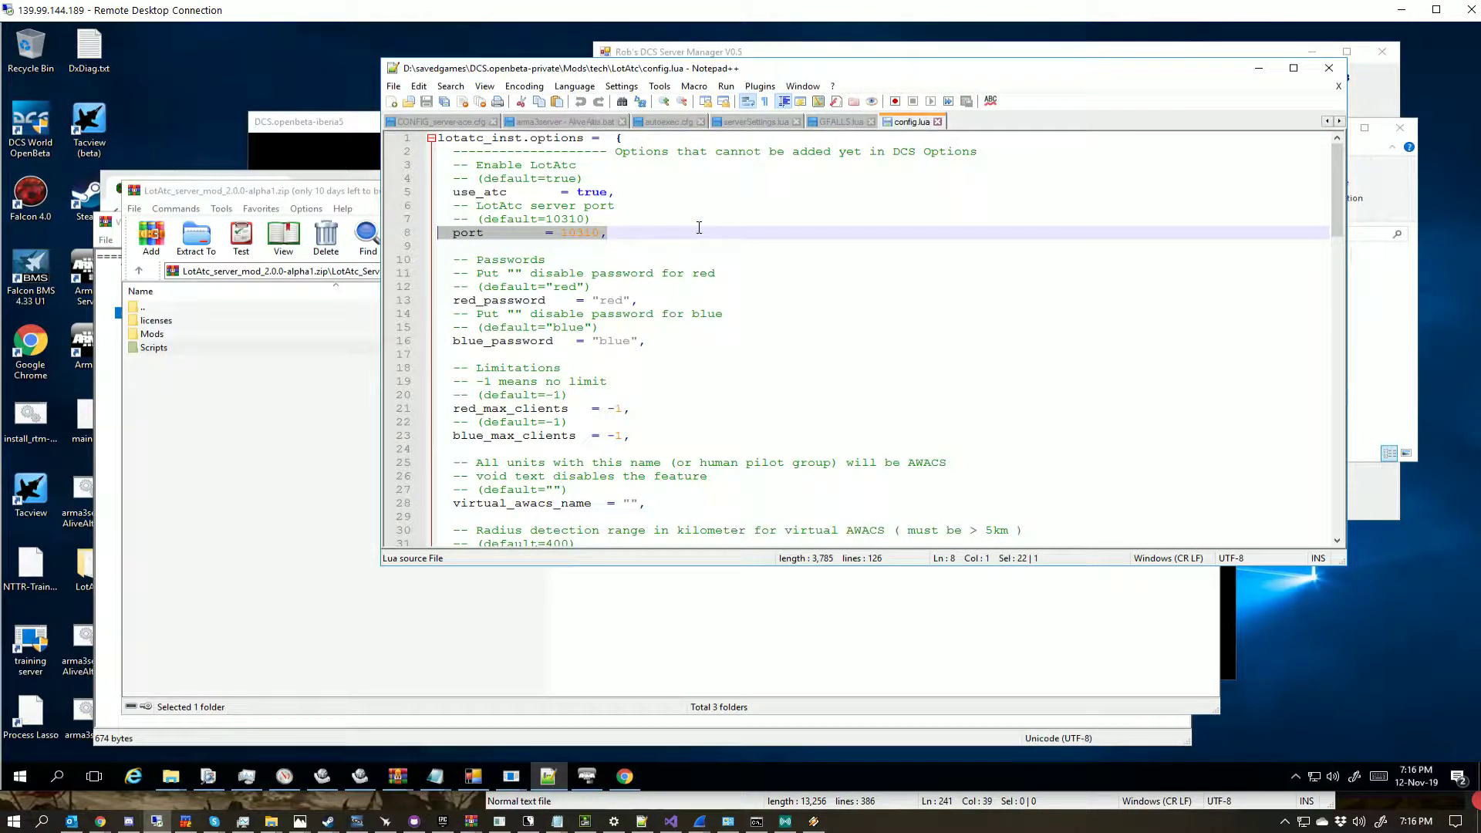
pyautogui.click(635, 229)
pyautogui.moveTo(704, 231); pyautogui.dragTo(437, 233)
pyautogui.click(618, 230)
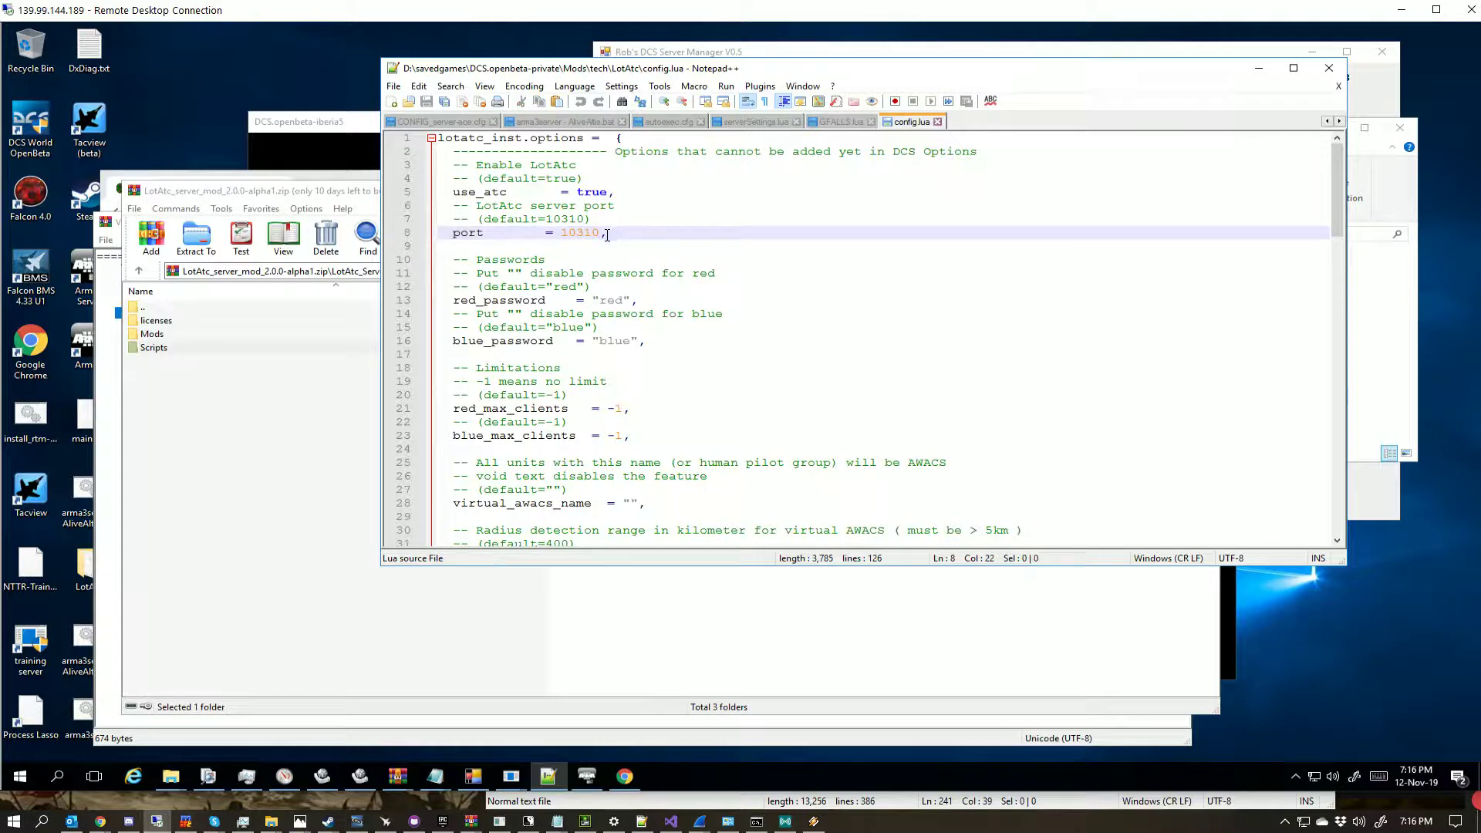
pyautogui.moveTo(606, 233); pyautogui.dragTo(460, 234)
pyautogui.scroll(-1, 735, 238)
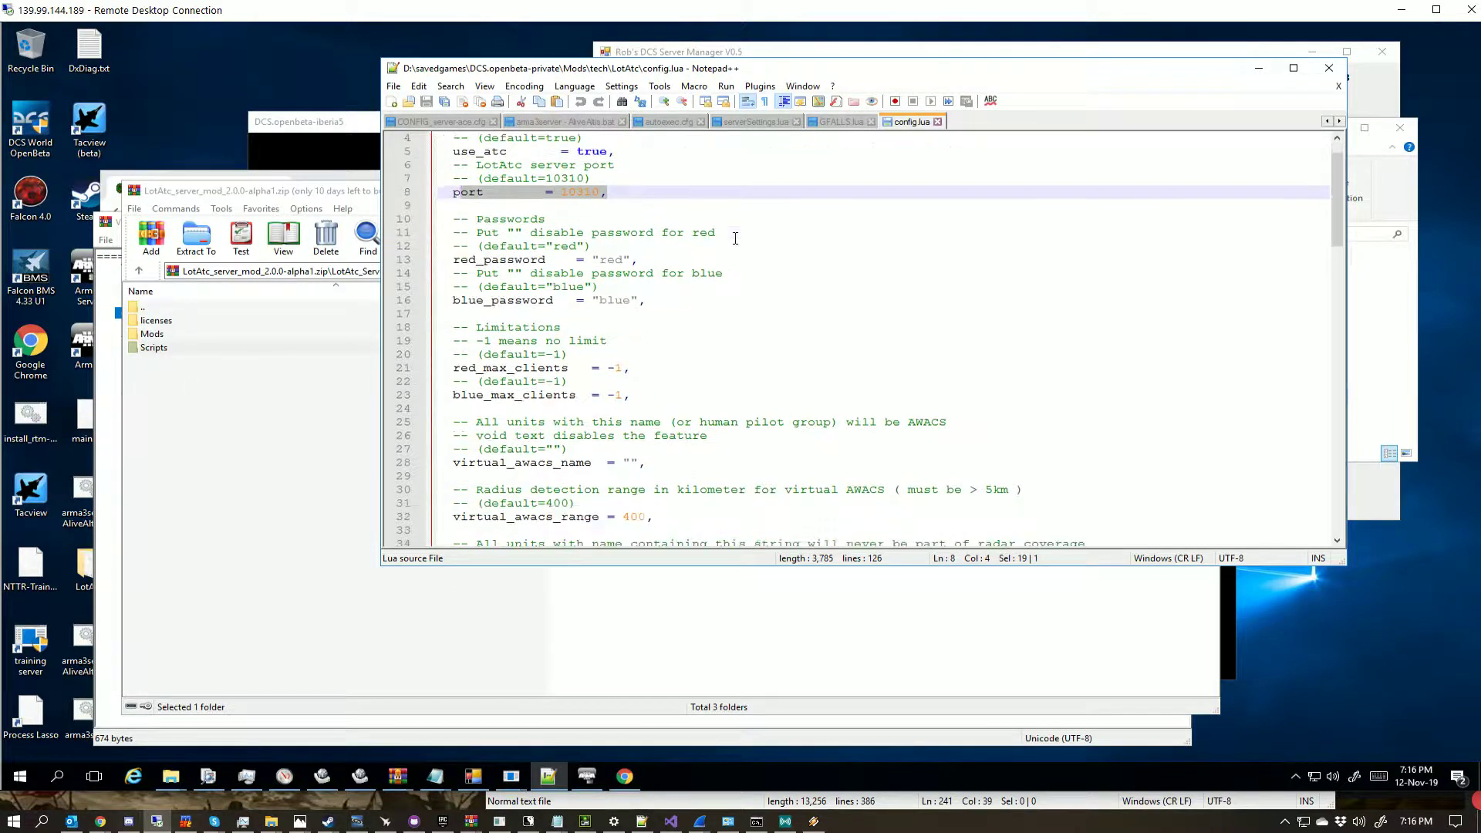
pyautogui.scroll(-2, 746, 224)
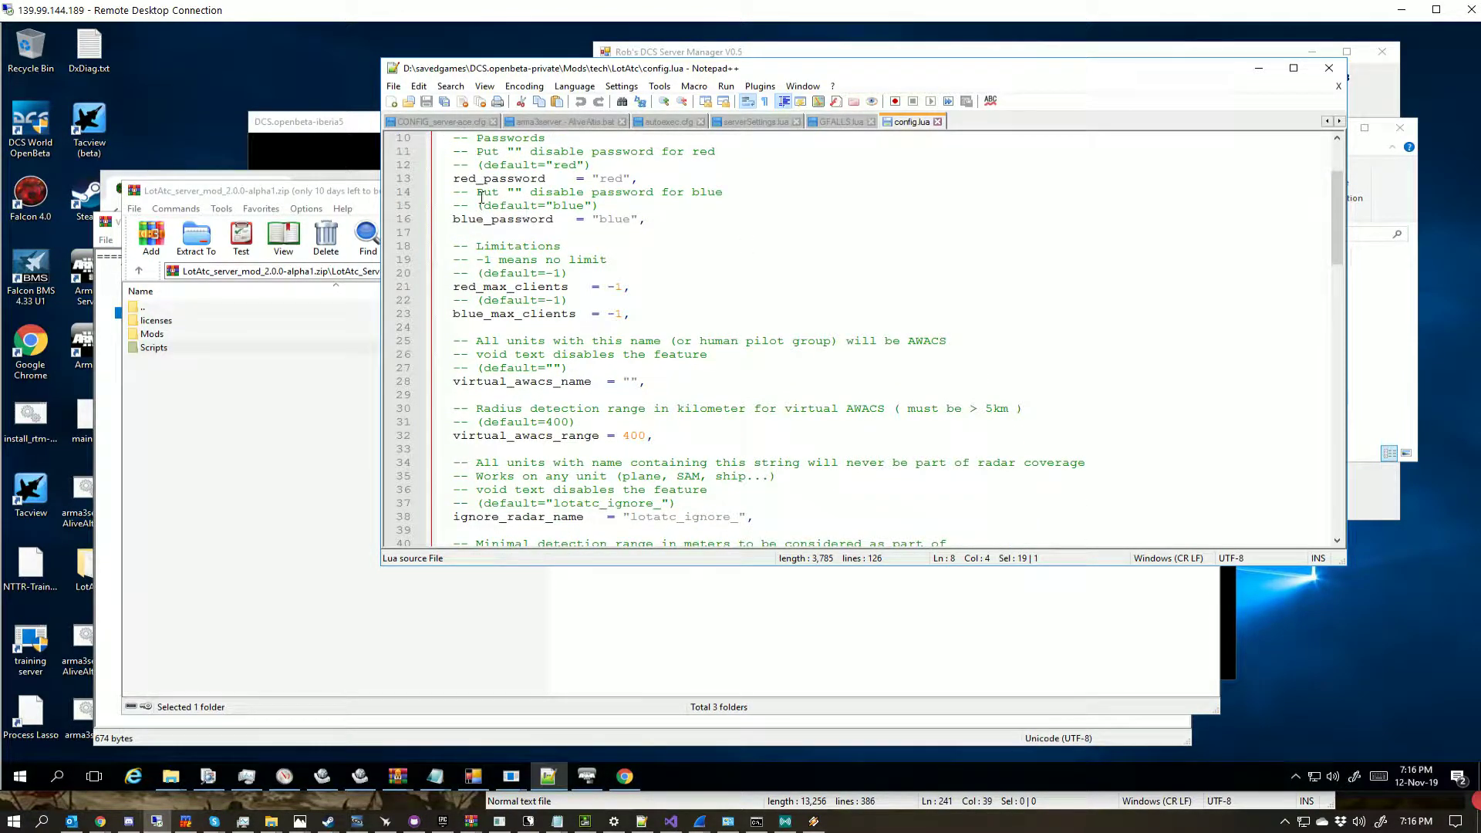
pyautogui.moveTo(644, 219); pyautogui.dragTo(455, 220)
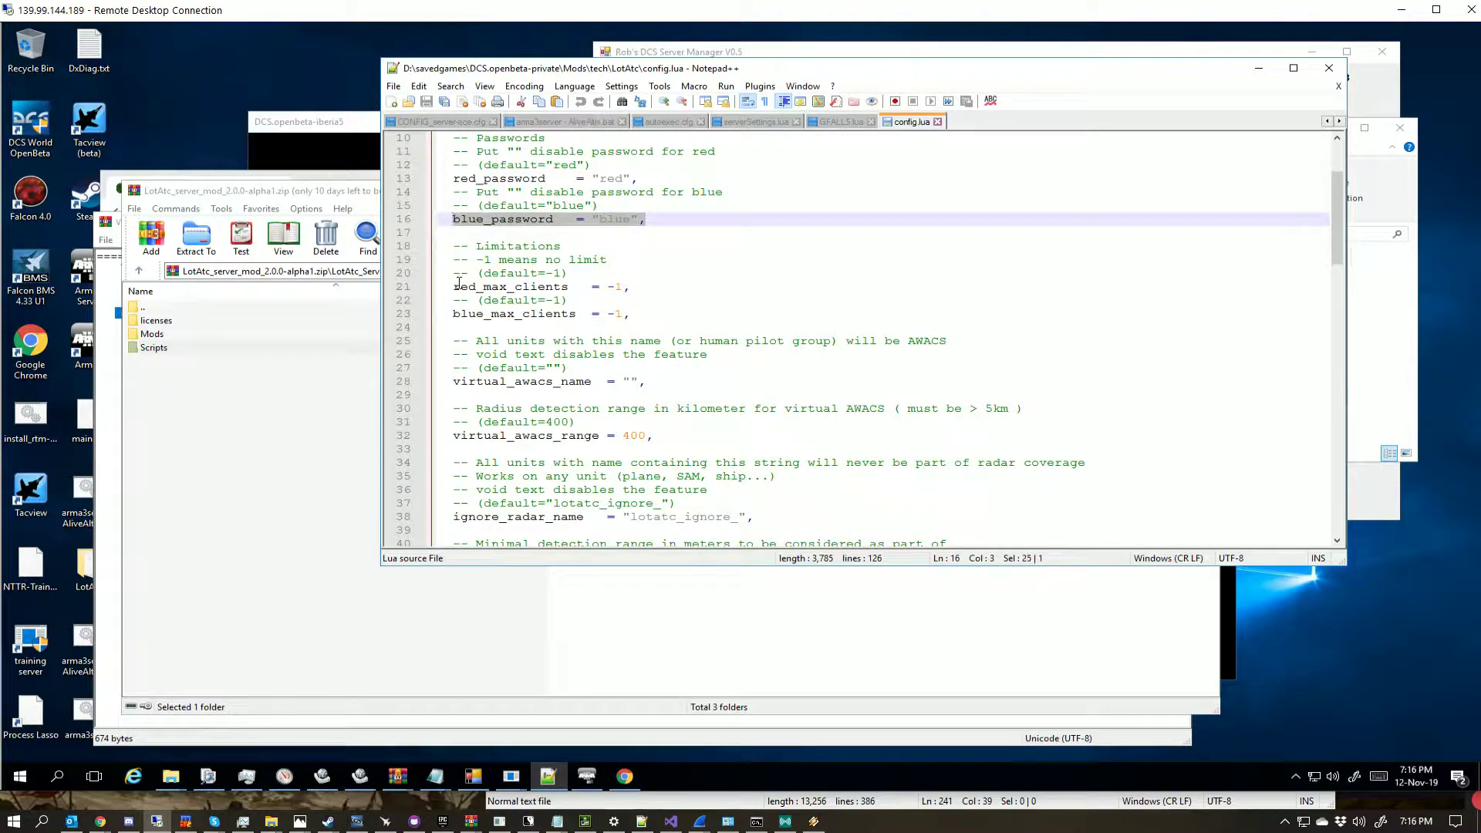
pyautogui.moveTo(451, 286)
pyautogui.mouseDown()
pyautogui.moveTo(630, 287)
pyautogui.moveTo(571, 313)
pyautogui.moveTo(449, 313)
pyautogui.mouseUp()
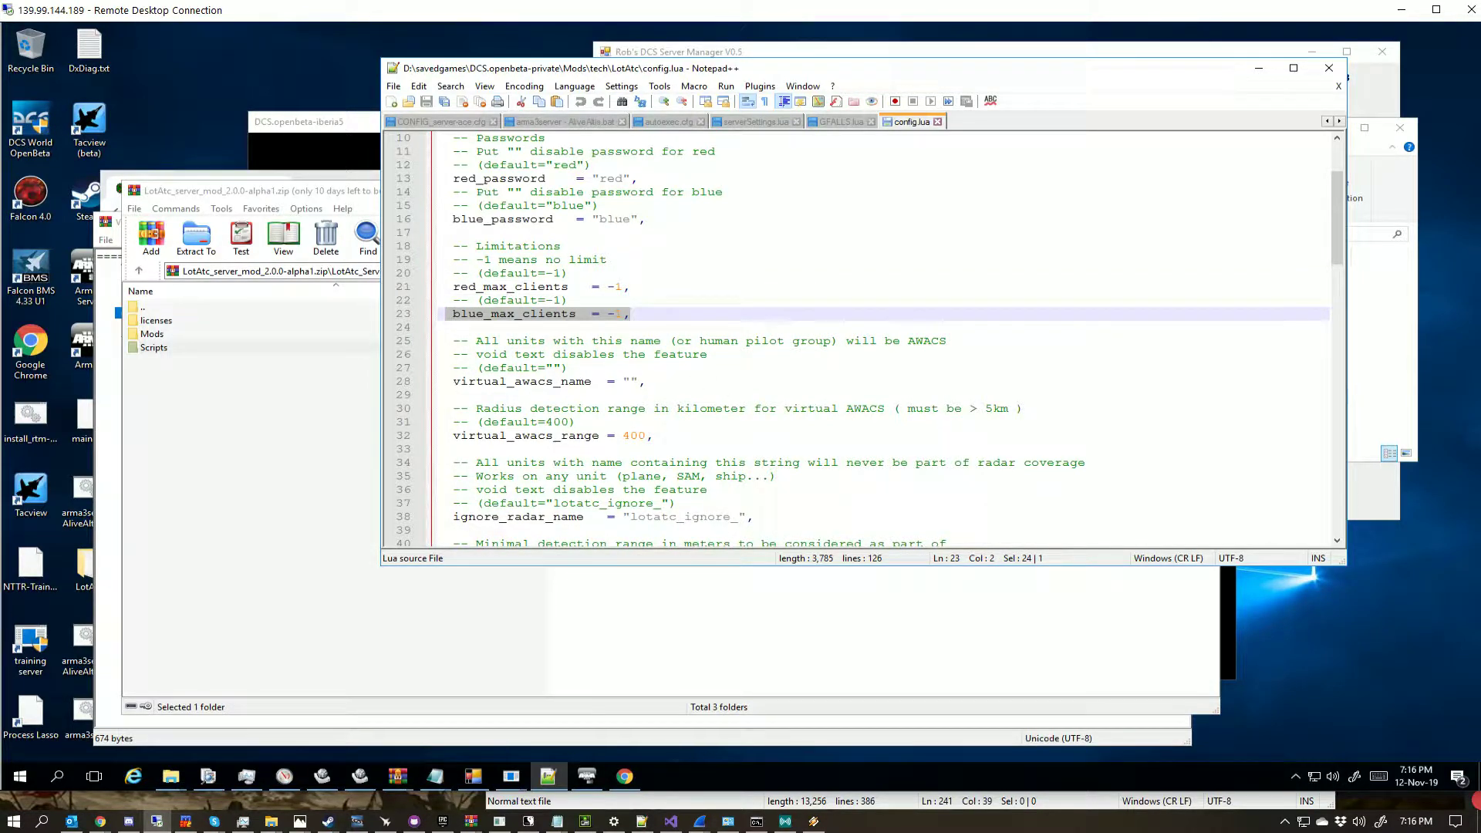
pyautogui.moveTo(452, 381); pyautogui.dragTo(644, 381)
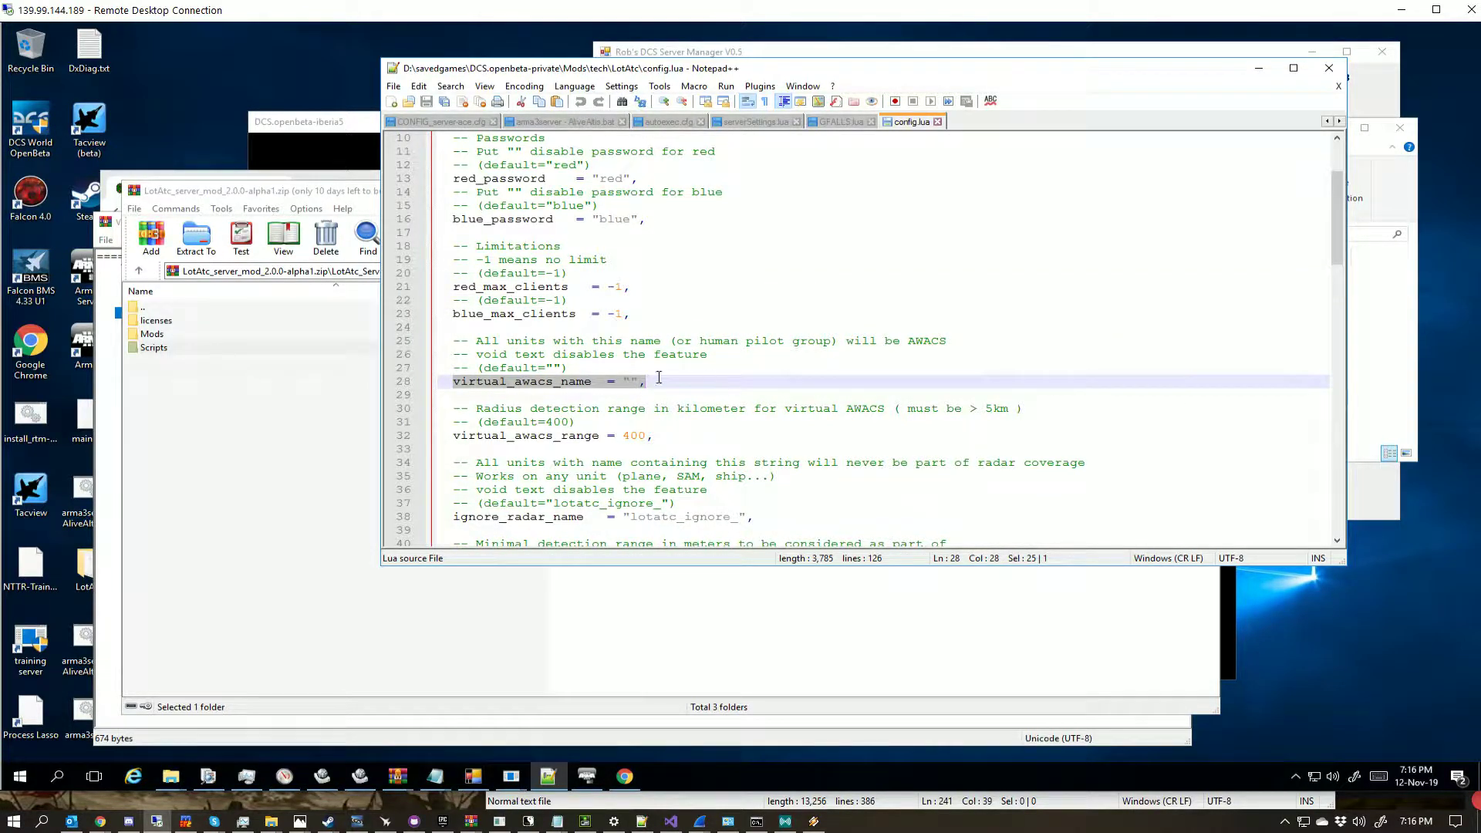
pyautogui.scroll(-3, 803, 443)
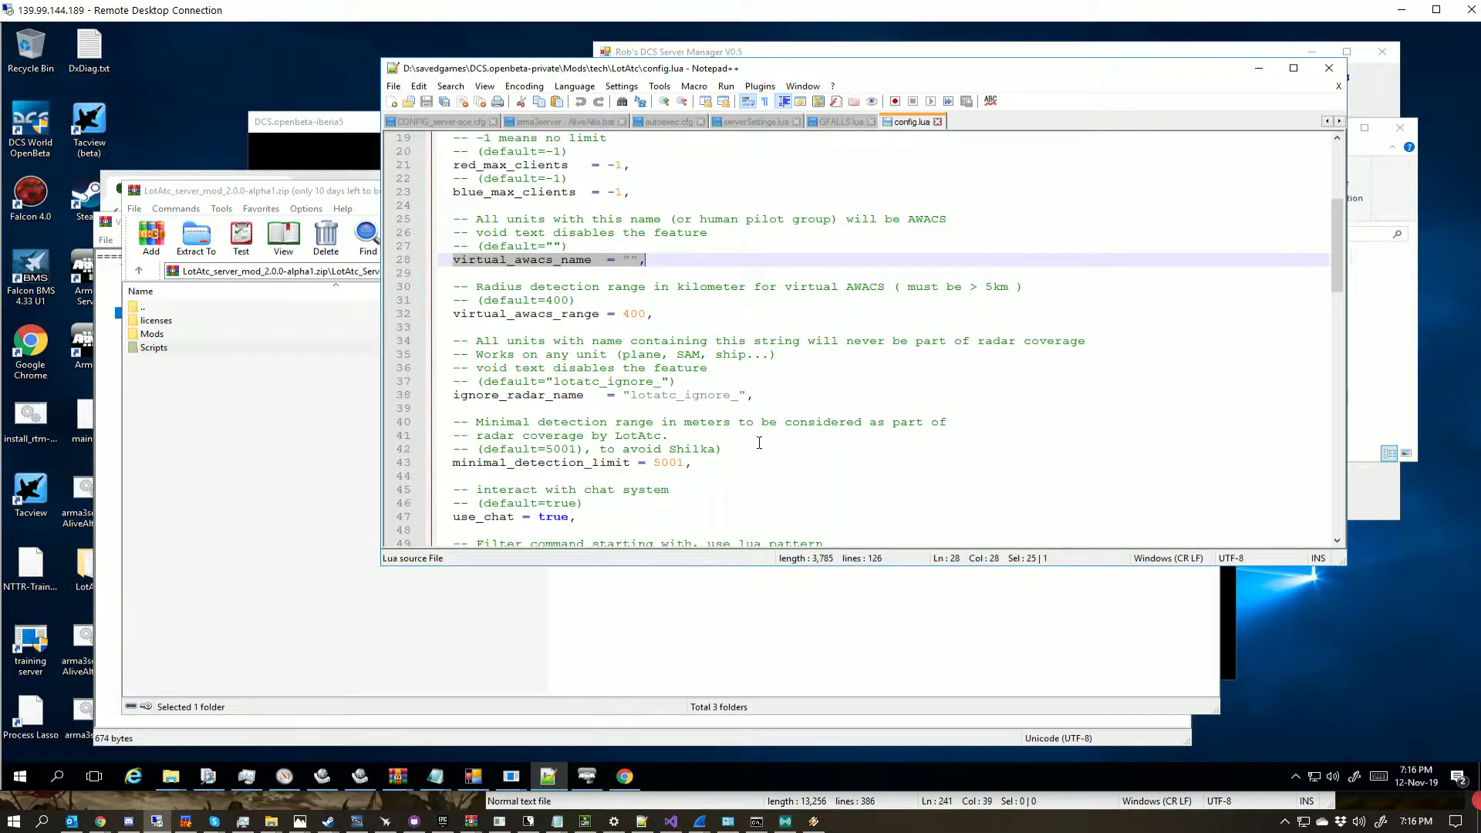
pyautogui.scroll(-4, 748, 324)
pyautogui.scroll(-10, 573, 312)
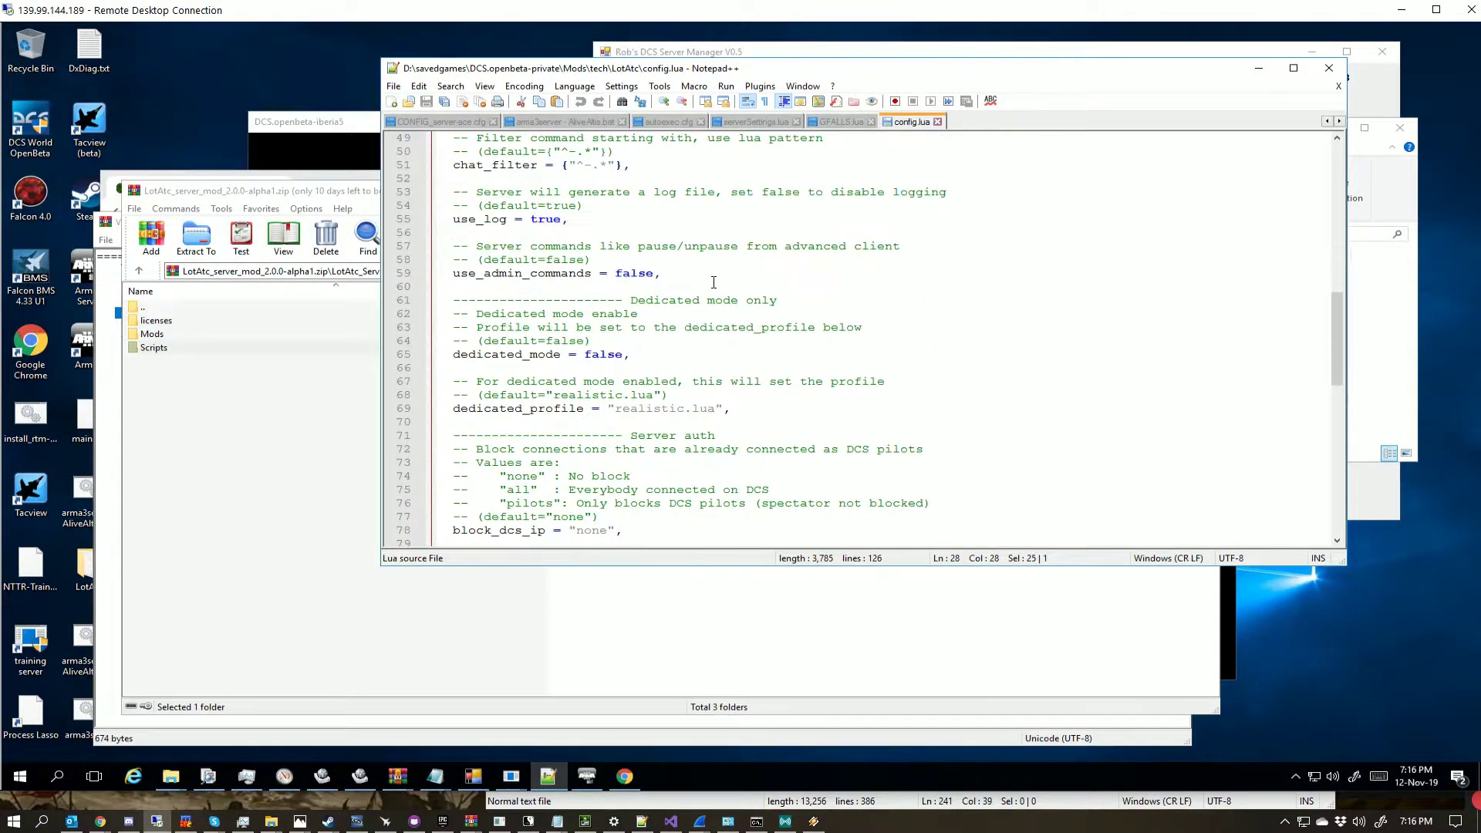
pyautogui.scroll(2, 572, 270)
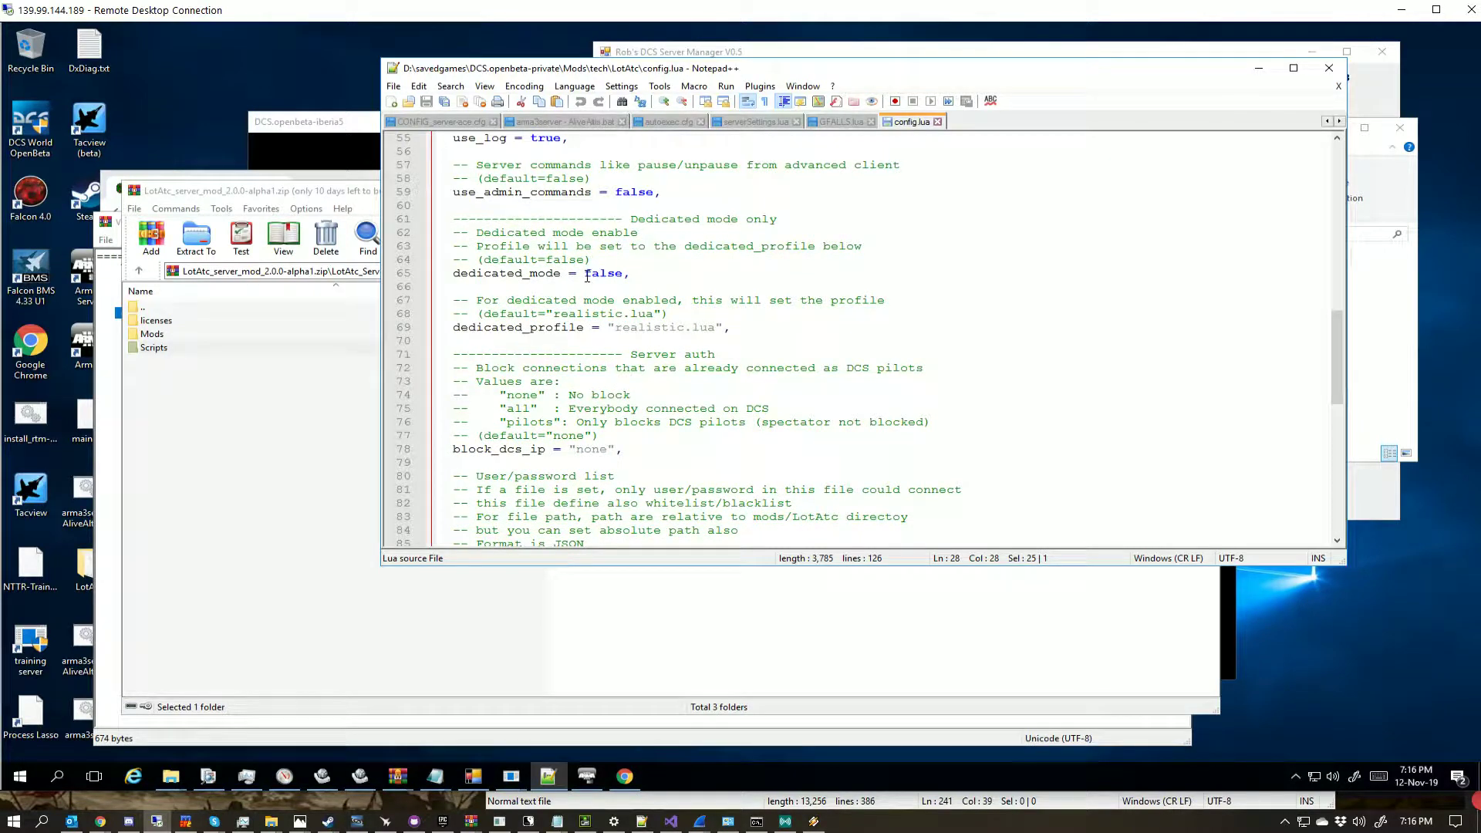
# Step: Change dedicated_mode from false to true
pyautogui.doubleClick(603, 273)
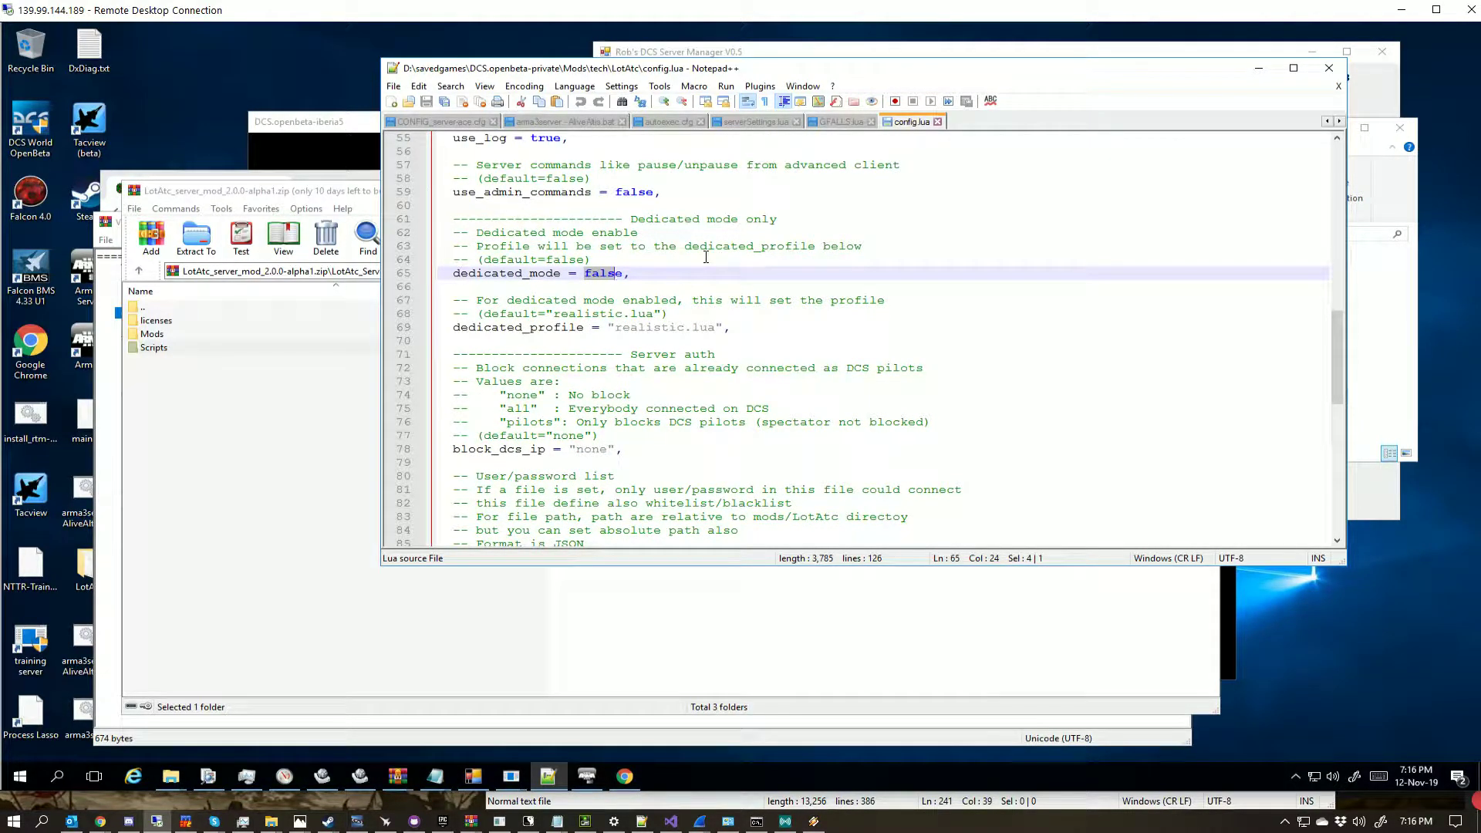
pyautogui.hotkey('shift', 'Right')
pyautogui.write('true')
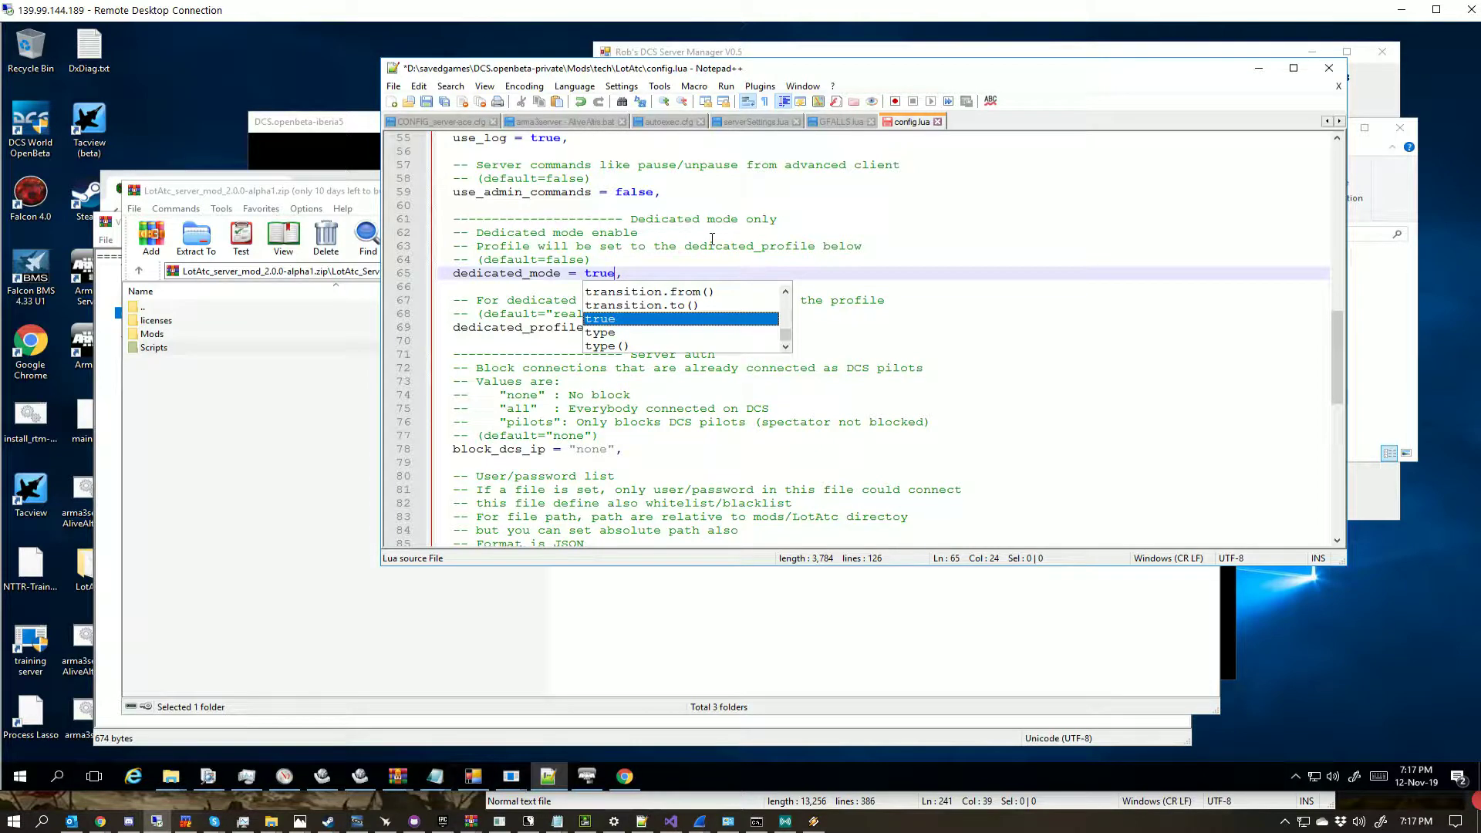
pyautogui.click(712, 239)
# Step: Check dedicated_profile is "realistic.lua" and save config.lua
pyautogui.moveTo(736, 327); pyautogui.dragTo(455, 309)
pyautogui.click(788, 323)
pyautogui.scroll(-2, 840, 276)
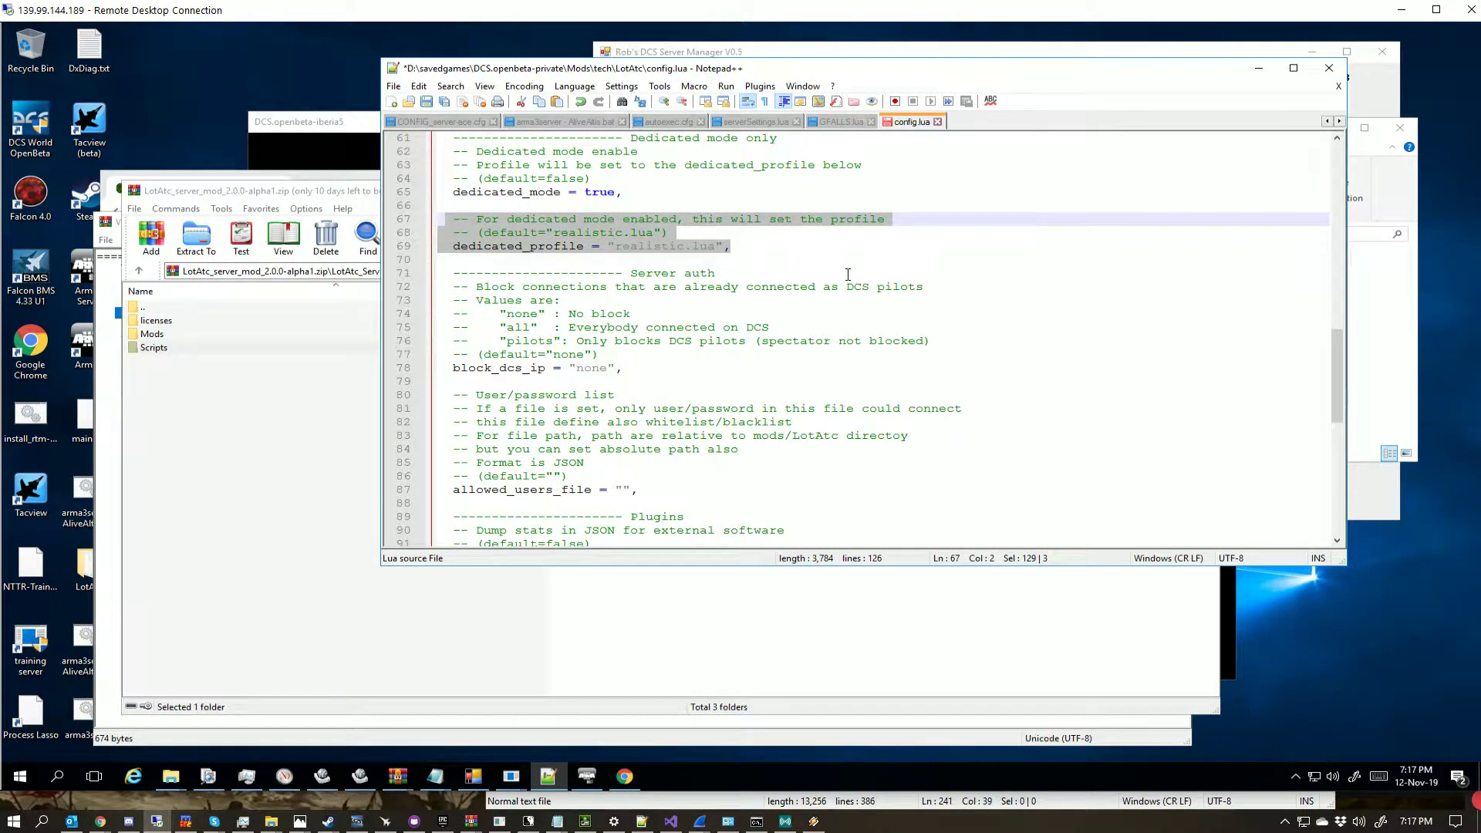
pyautogui.scroll(-3, 848, 275)
pyautogui.scroll(1, 850, 274)
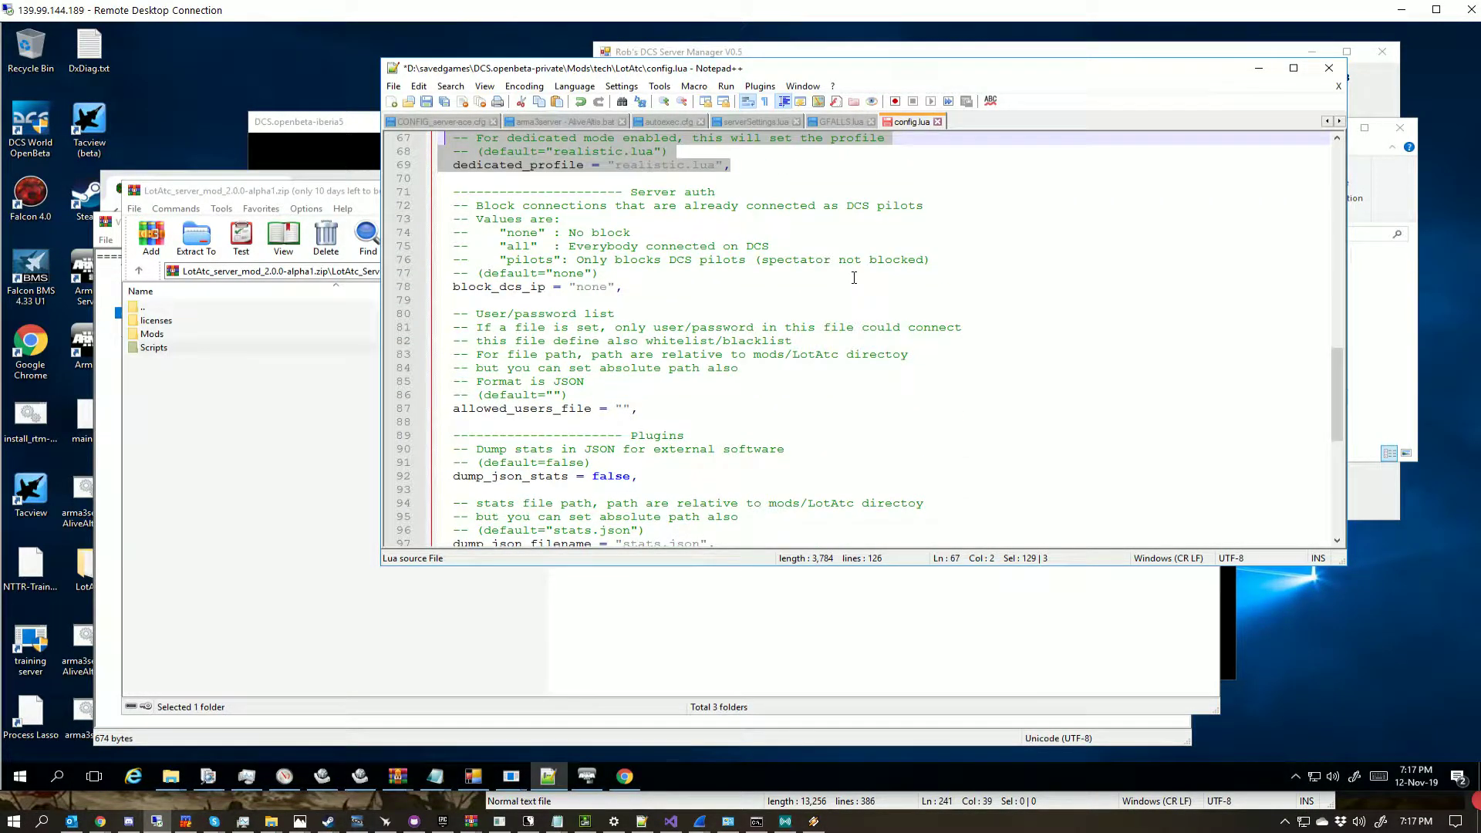
pyautogui.scroll(2, 707, 273)
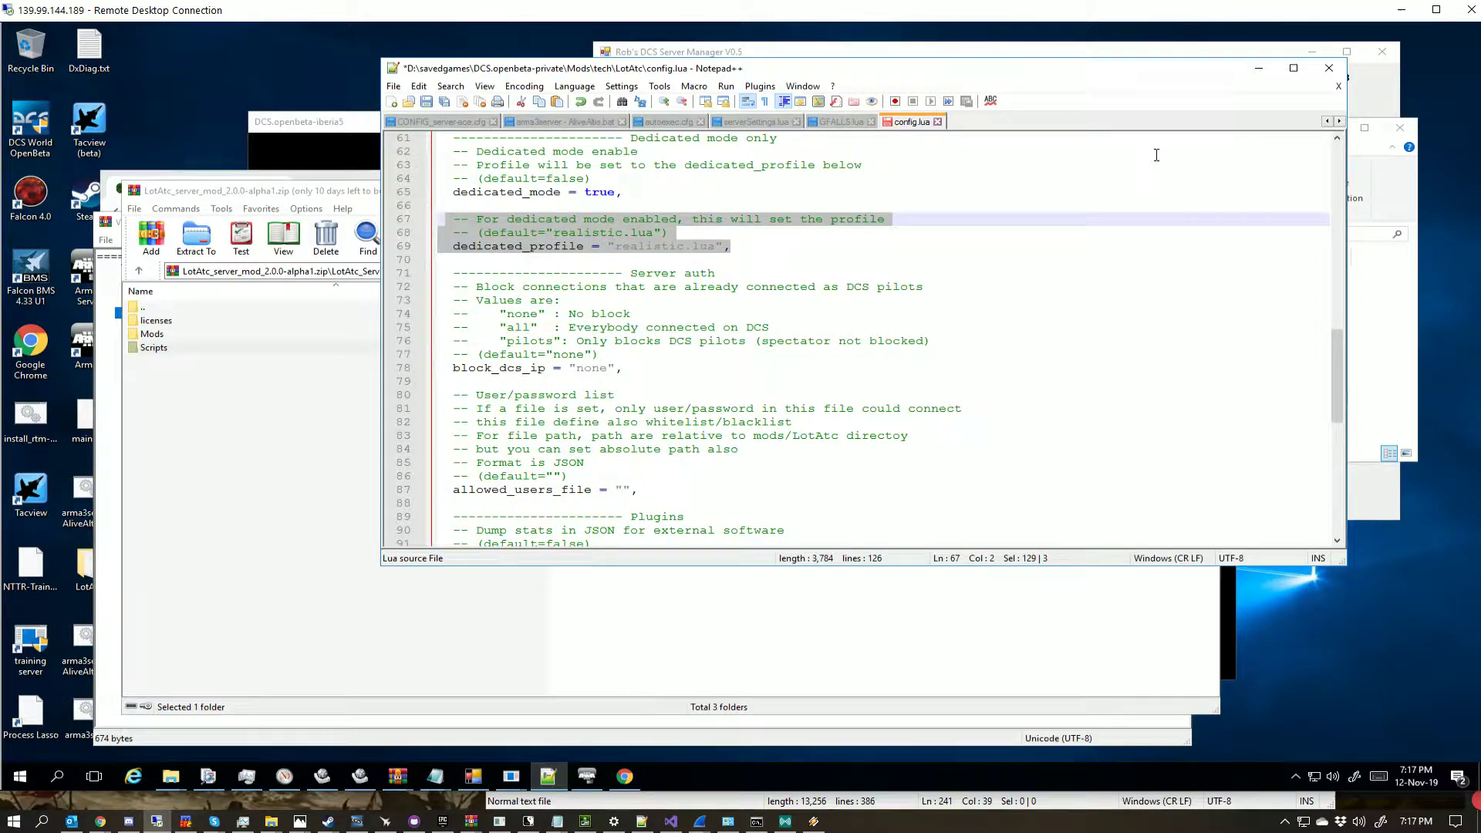
pyautogui.scroll(-12, 789, 318)
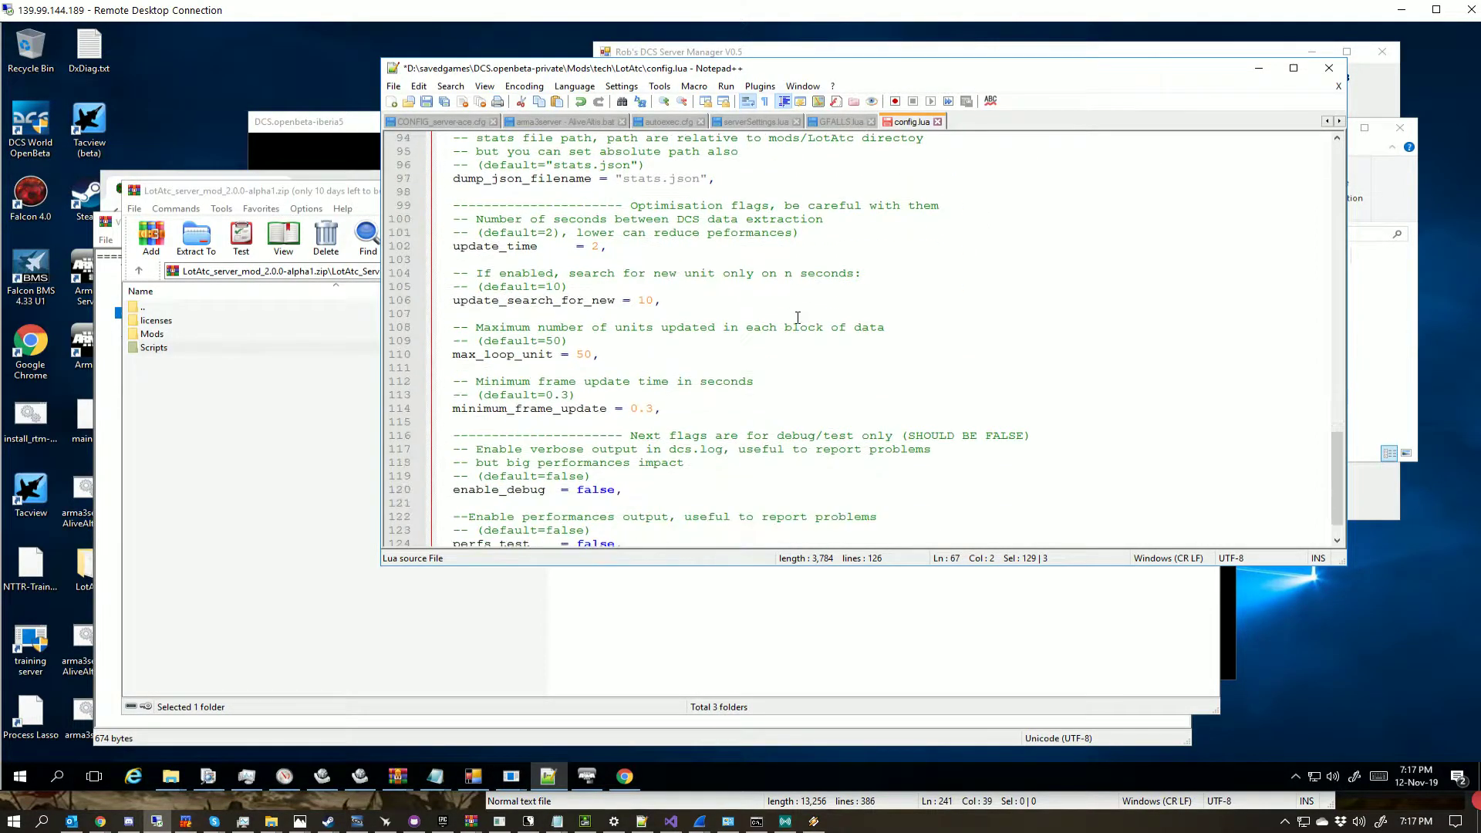
pyautogui.scroll(14, 802, 321)
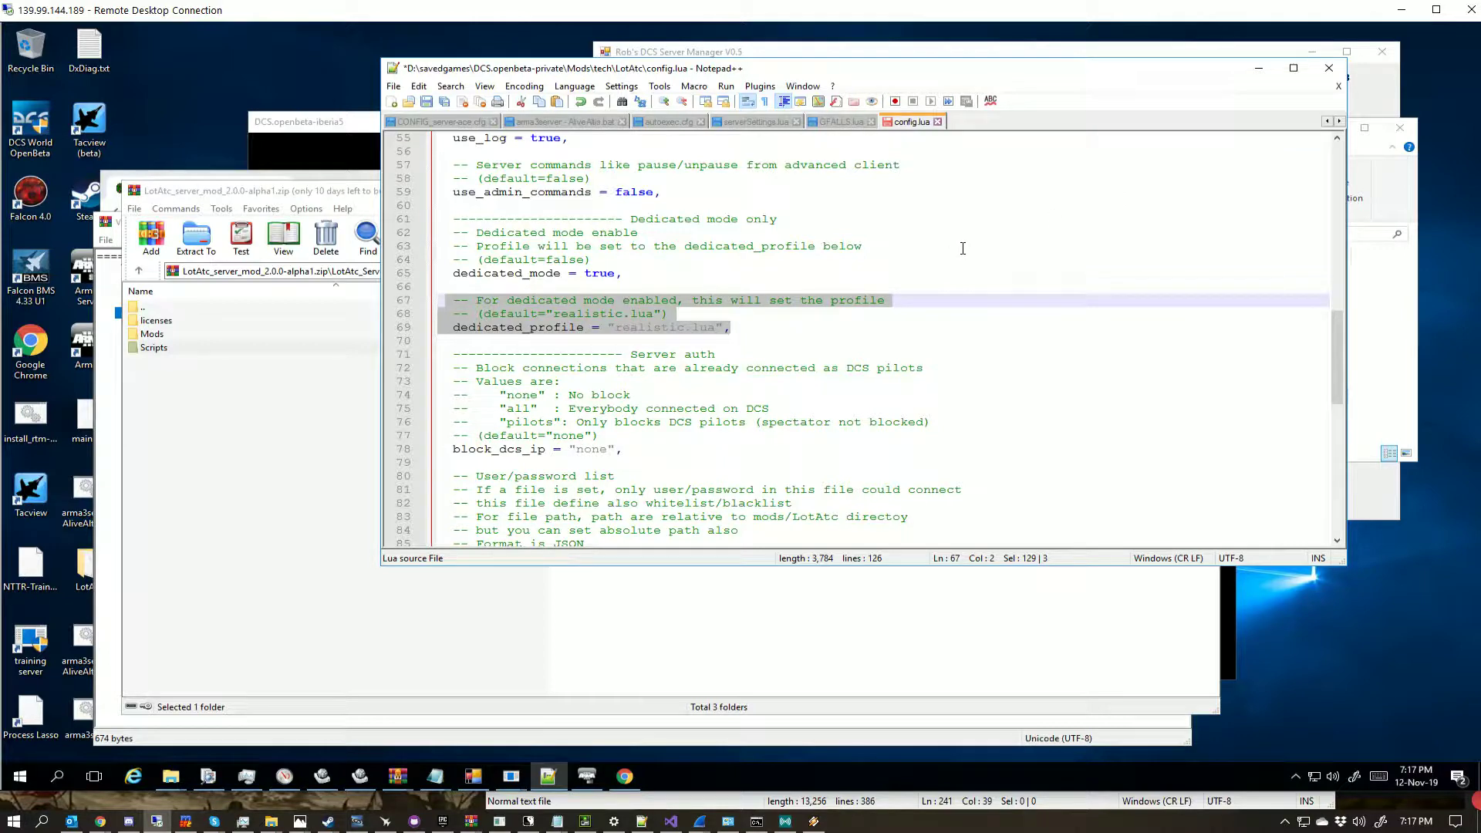
pyautogui.scroll(-11, 1340, 362)
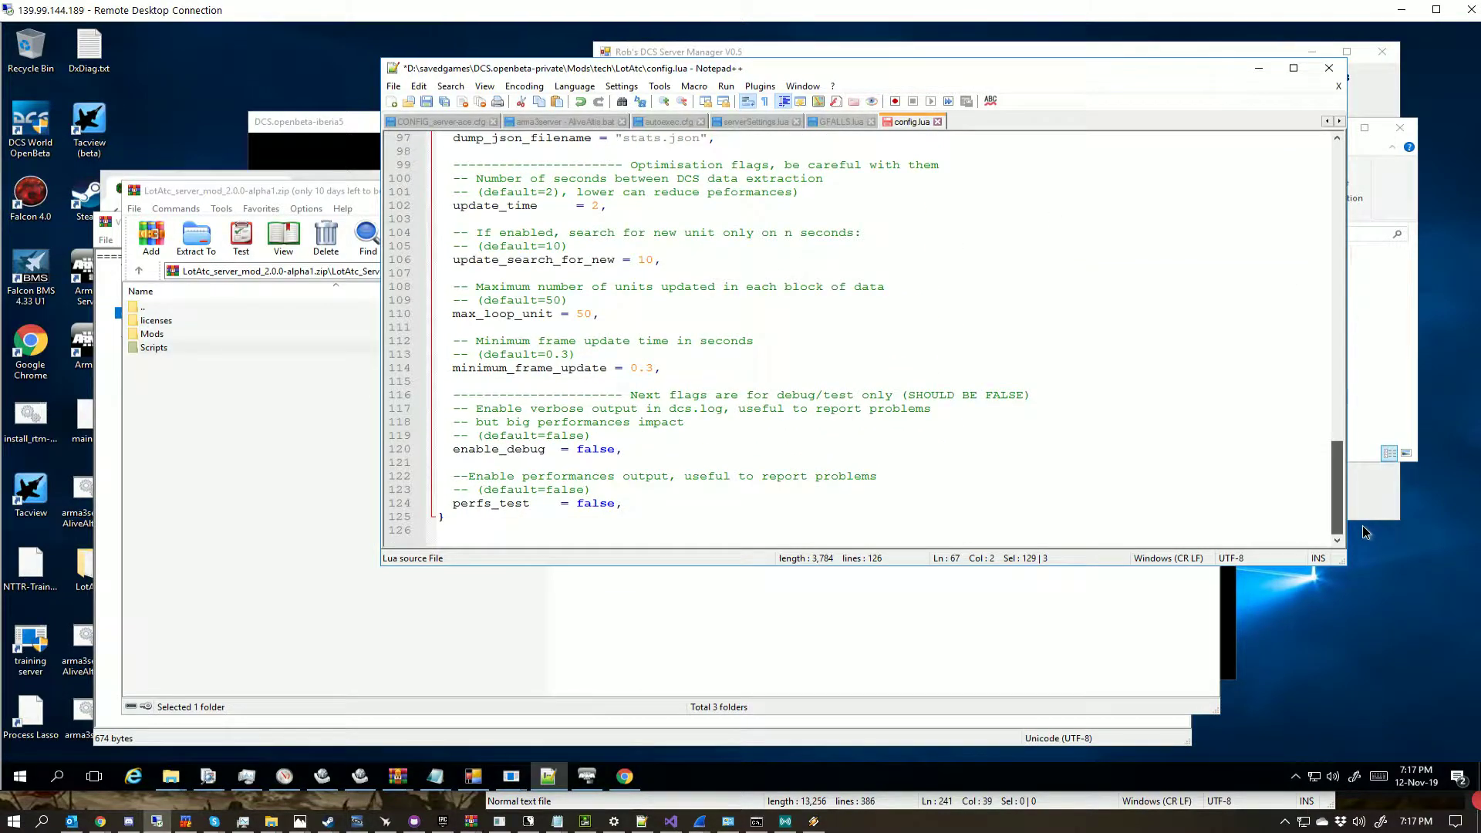
pyautogui.scroll(8, 1338, 352)
pyautogui.scroll(8, 1334, 331)
pyautogui.hotkey('ctrl', 's')
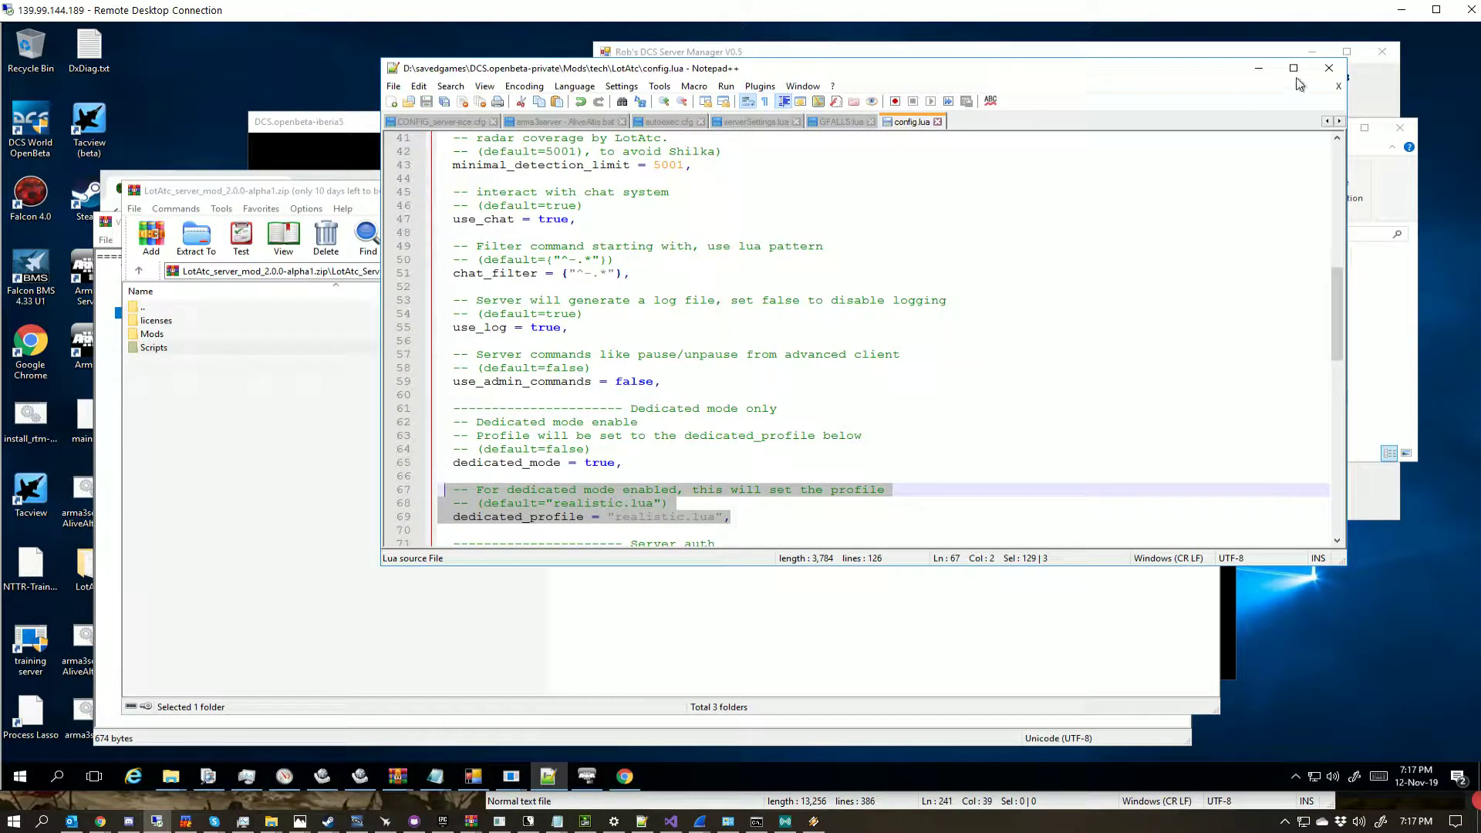
# Step: Minimize Notepad++, close the LotAtc server mod and dcs.log archives, and hide the server manager
pyautogui.click(1258, 68)
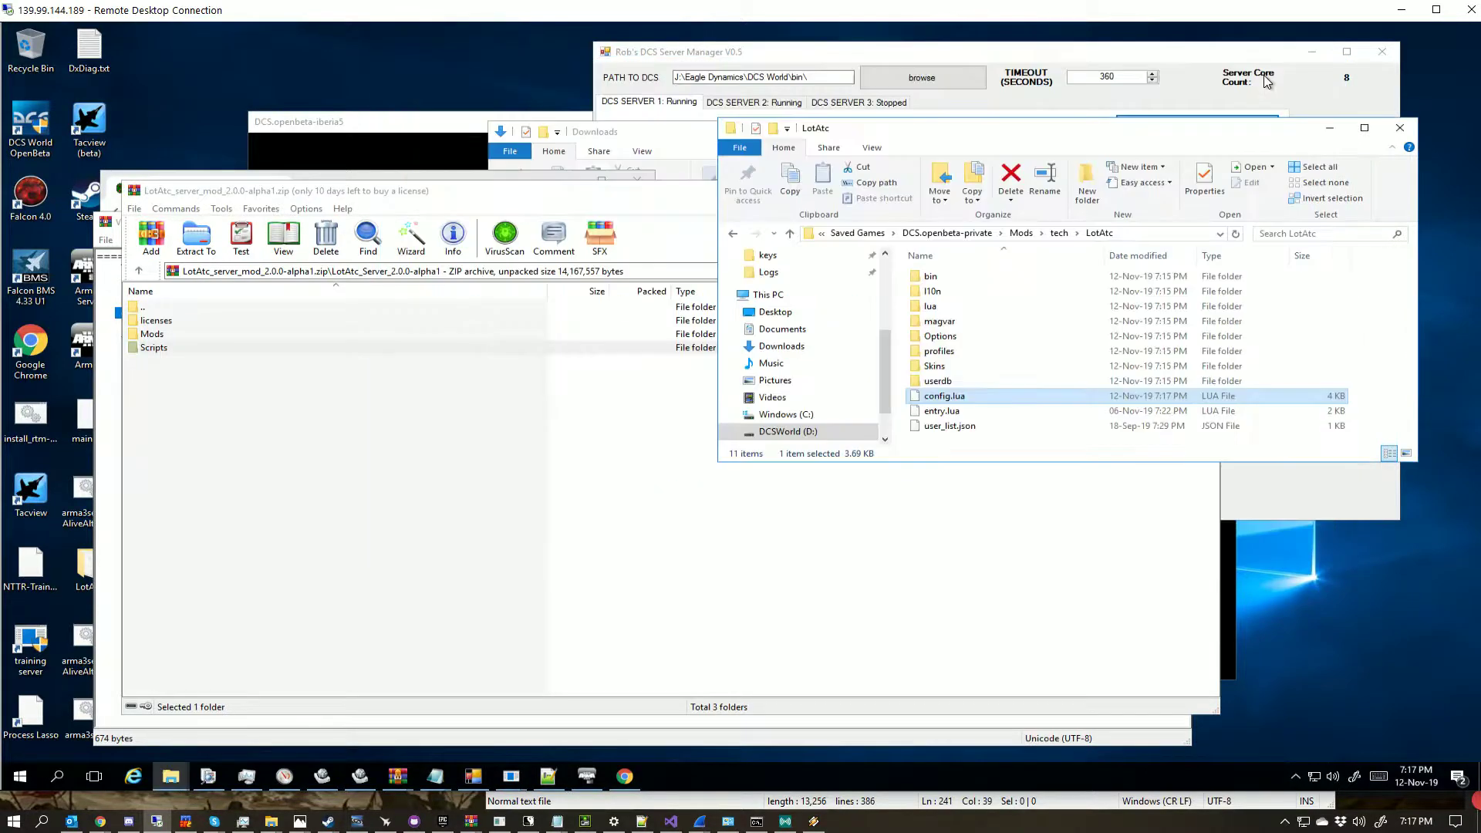
pyautogui.click(567, 198)
pyautogui.click(1202, 191)
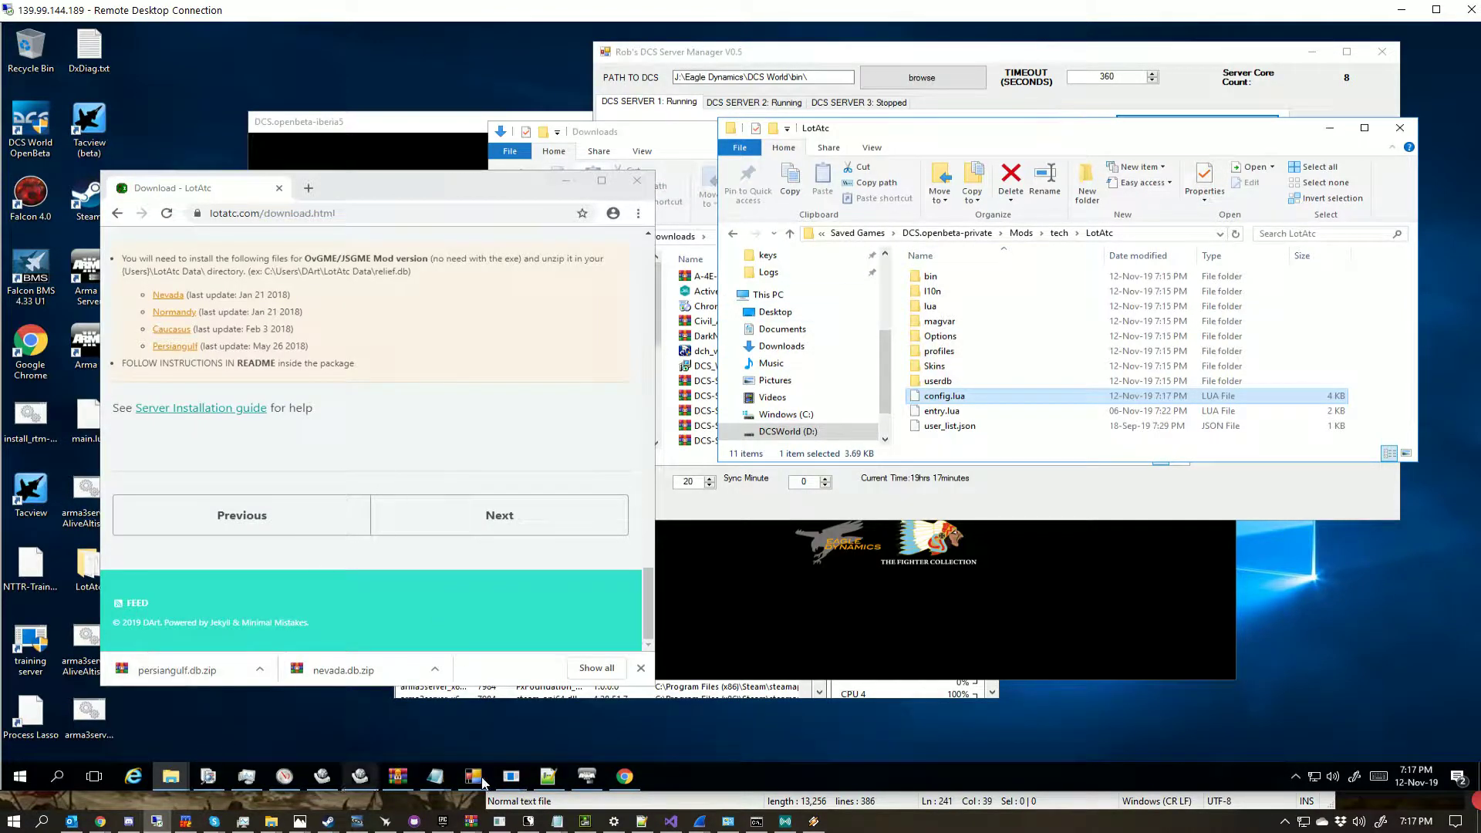
pyautogui.click(625, 776)
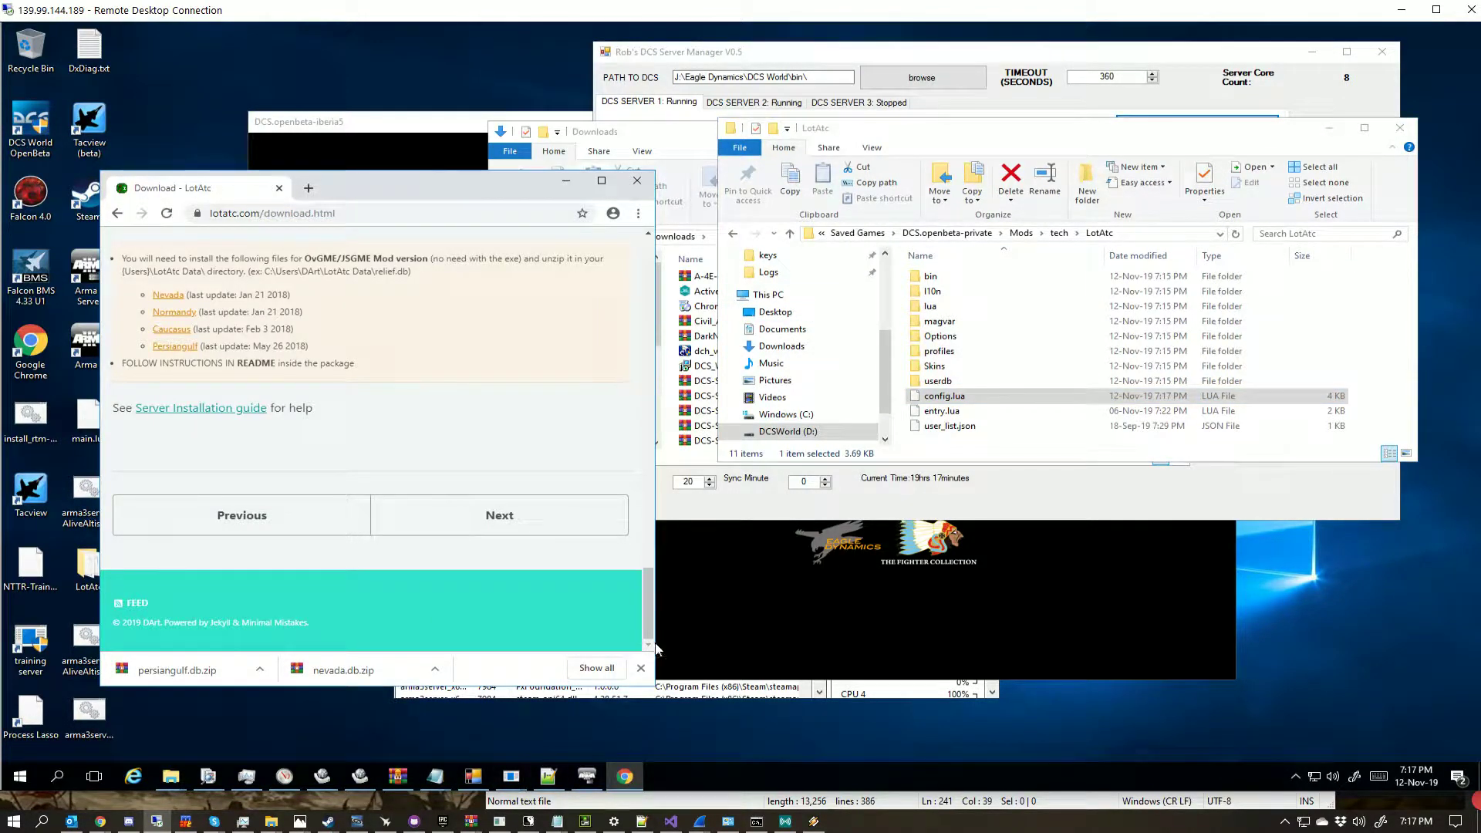
pyautogui.moveTo(624, 776)
pyautogui.click(398, 776)
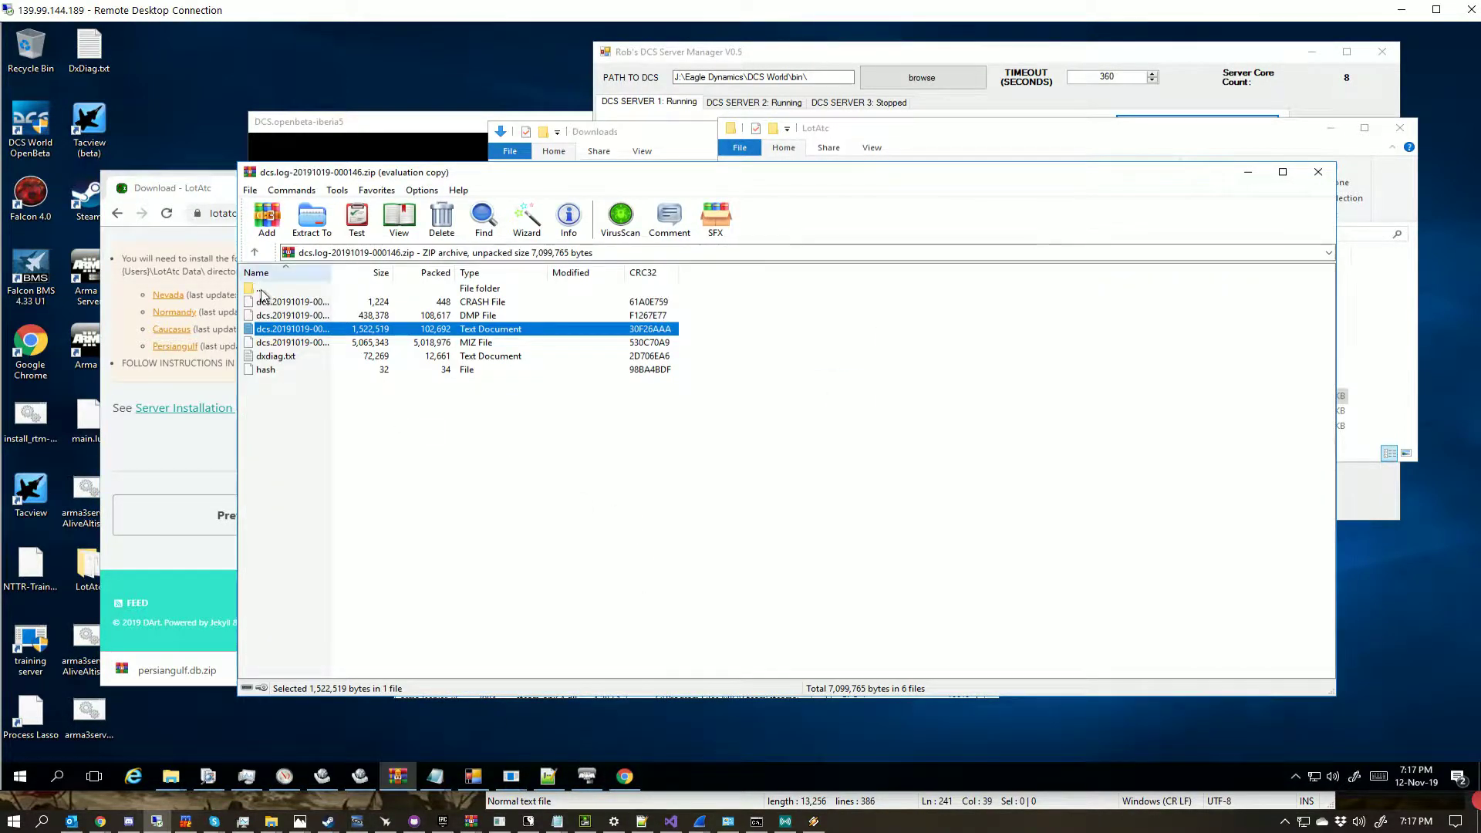
pyautogui.click(1318, 172)
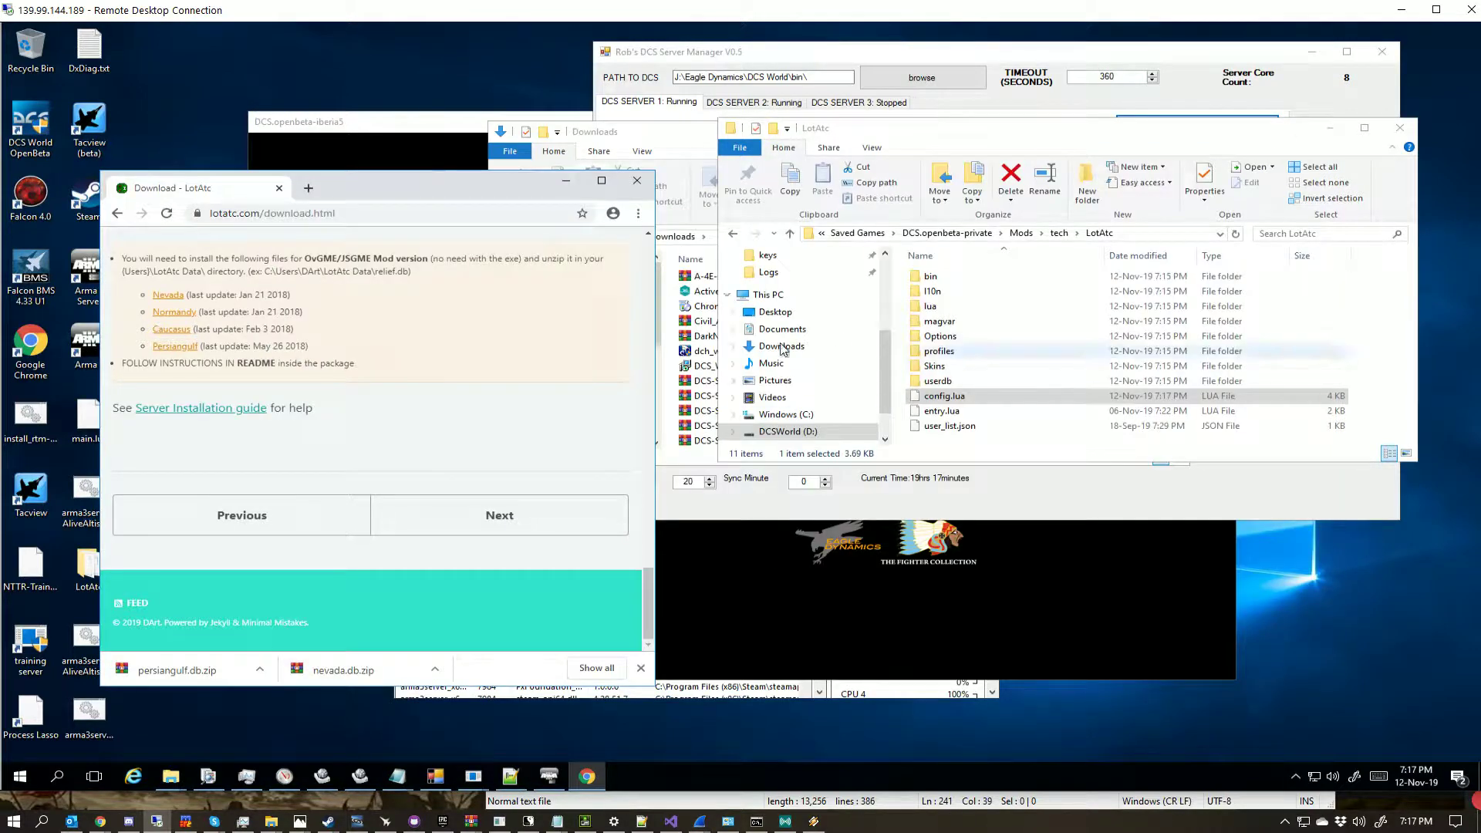
pyautogui.click(691, 114)
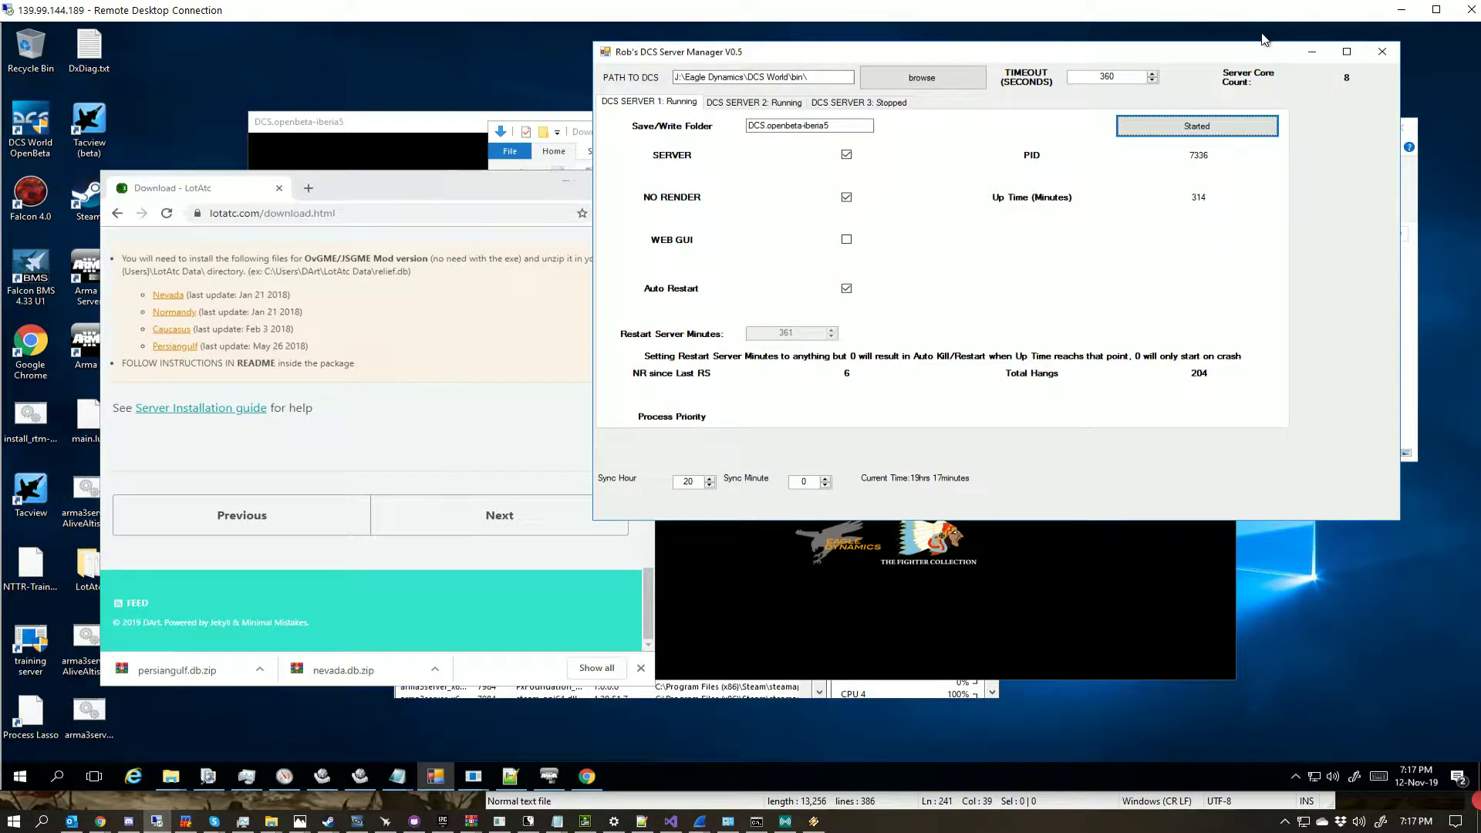
pyautogui.click(1311, 52)
# Step: Sort the Downloads folder by Date modified so the newest files come first
pyautogui.click(624, 181)
pyautogui.scroll(2, 854, 323)
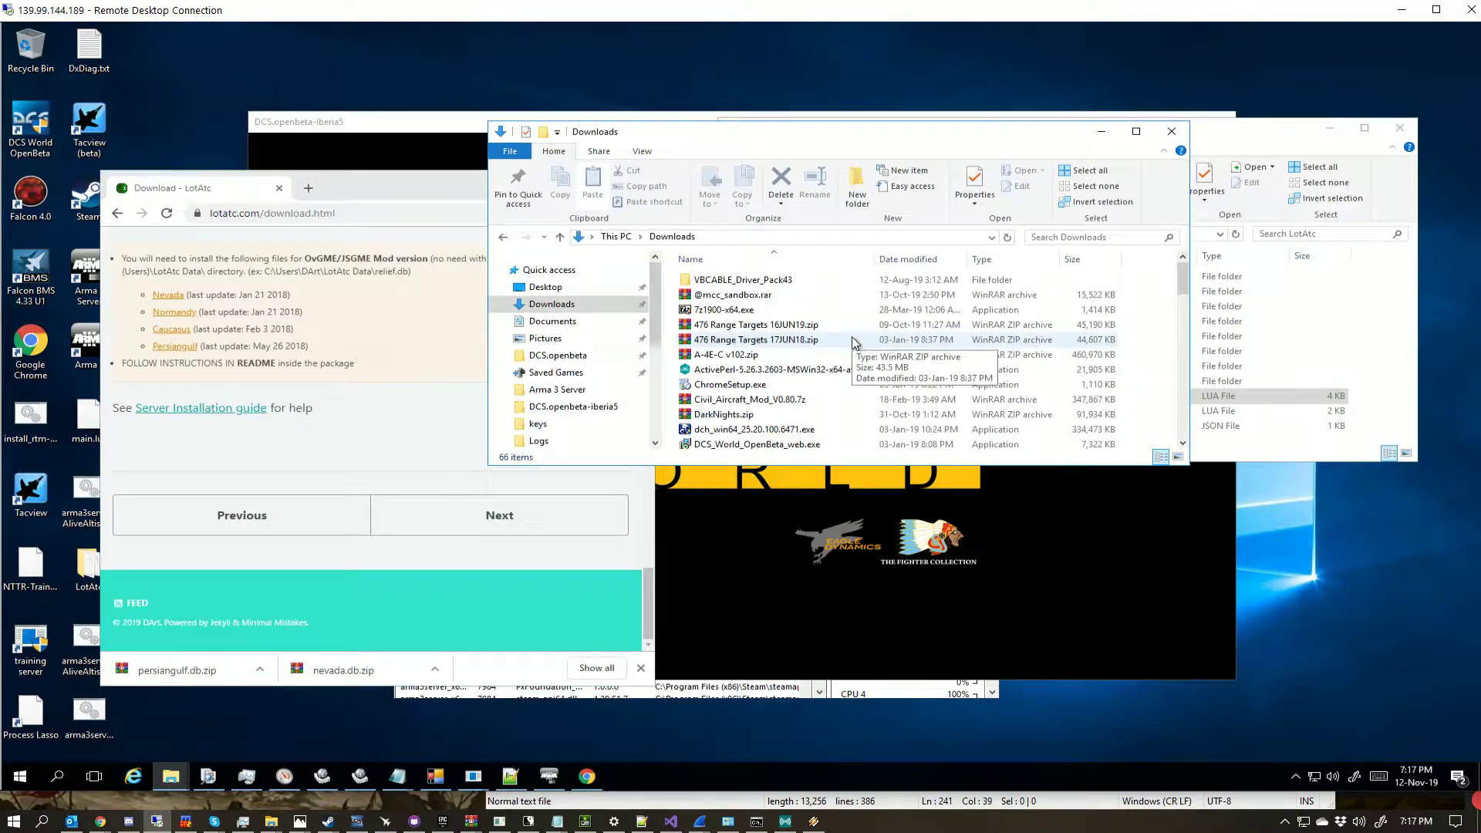
pyautogui.click(910, 259)
# Step: Open README_FIRST.txt from LotAtc_server_mod_2.0.0-alpha1.zip and highlight the {User}\LotAtc 4 DCS Data\ path
pyautogui.doubleClick(730, 339)
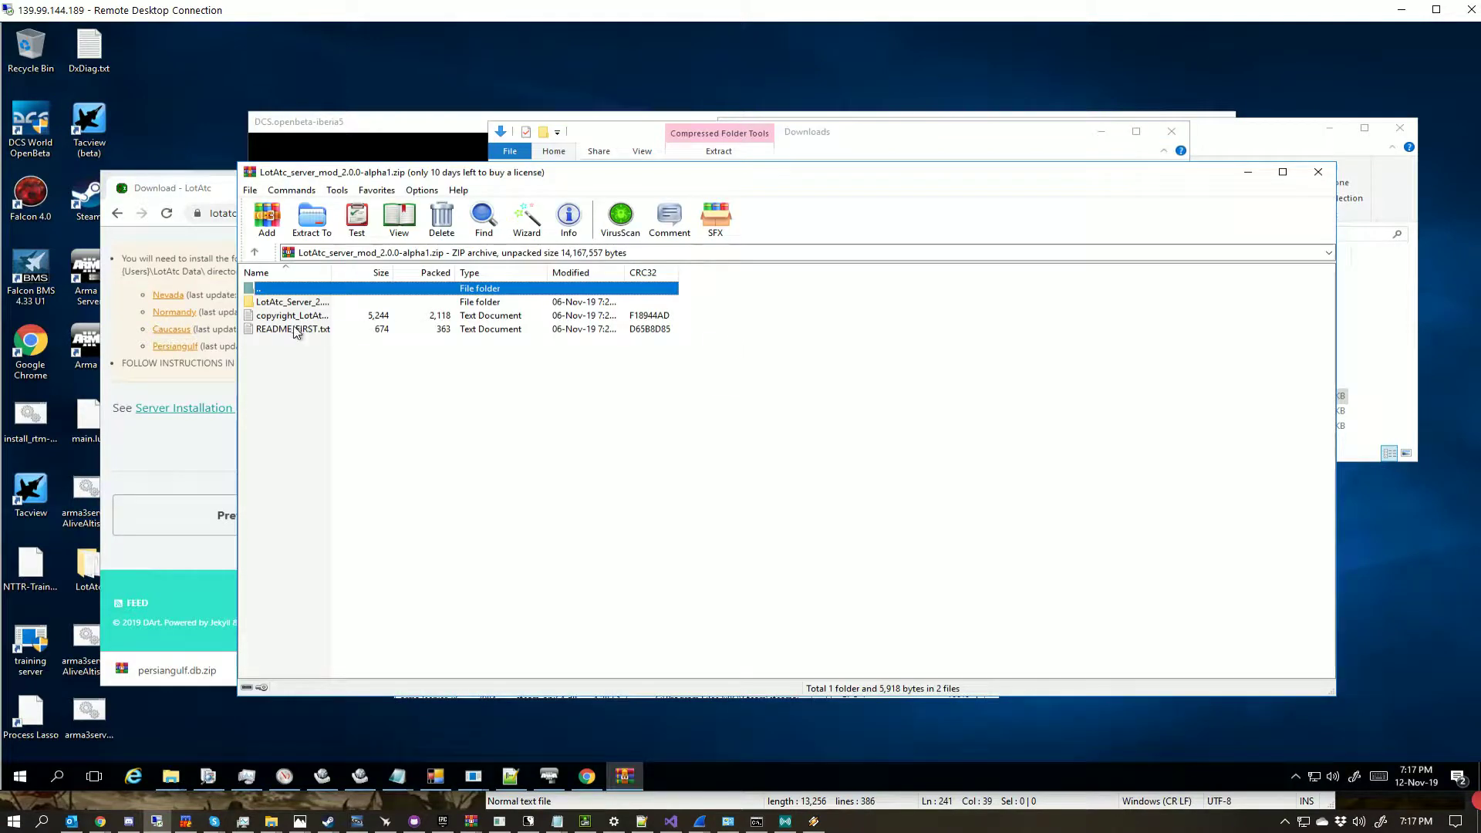
pyautogui.doubleClick(295, 330)
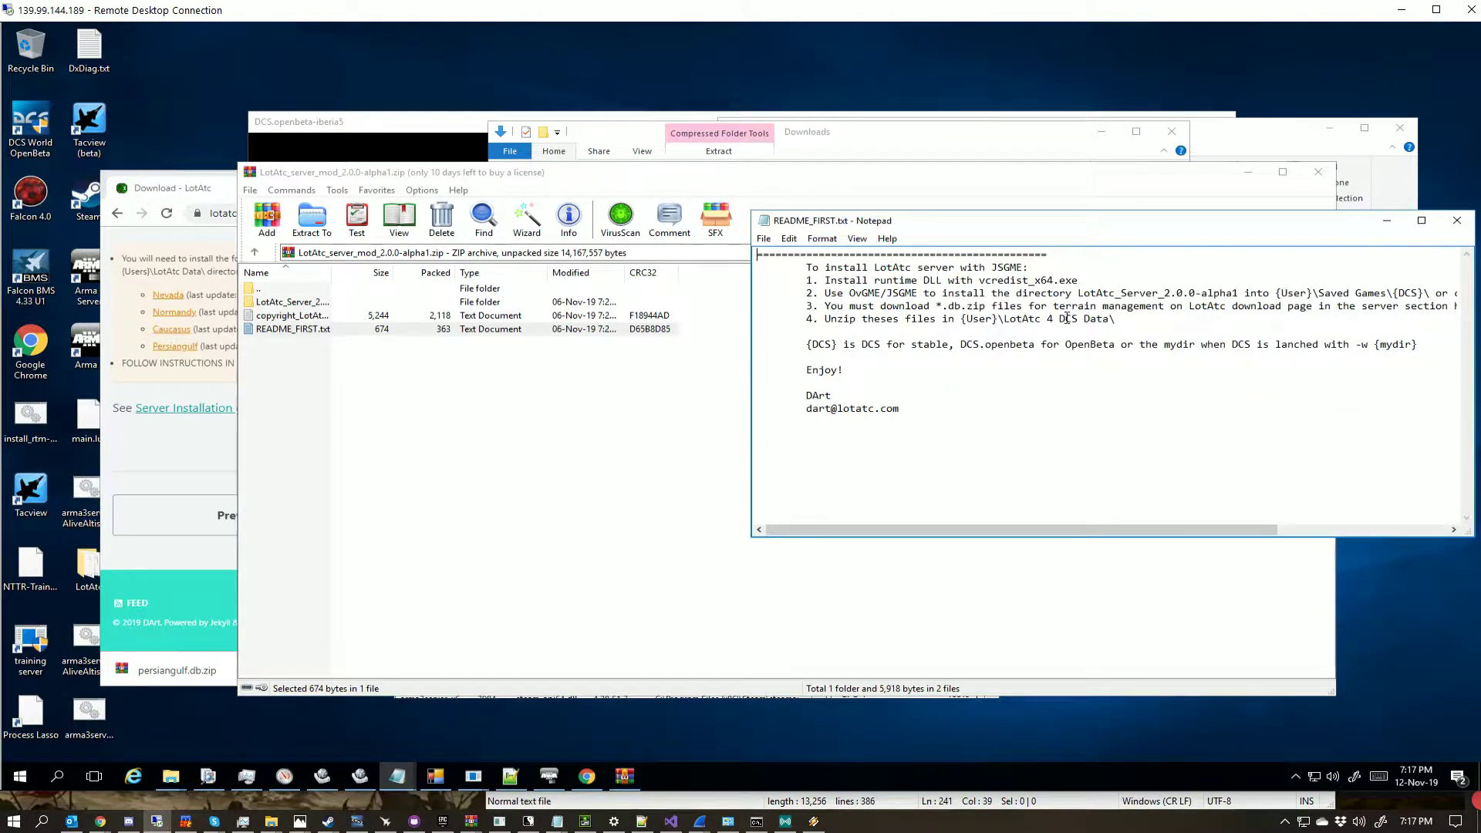
pyautogui.moveTo(964, 319); pyautogui.dragTo(1115, 319)
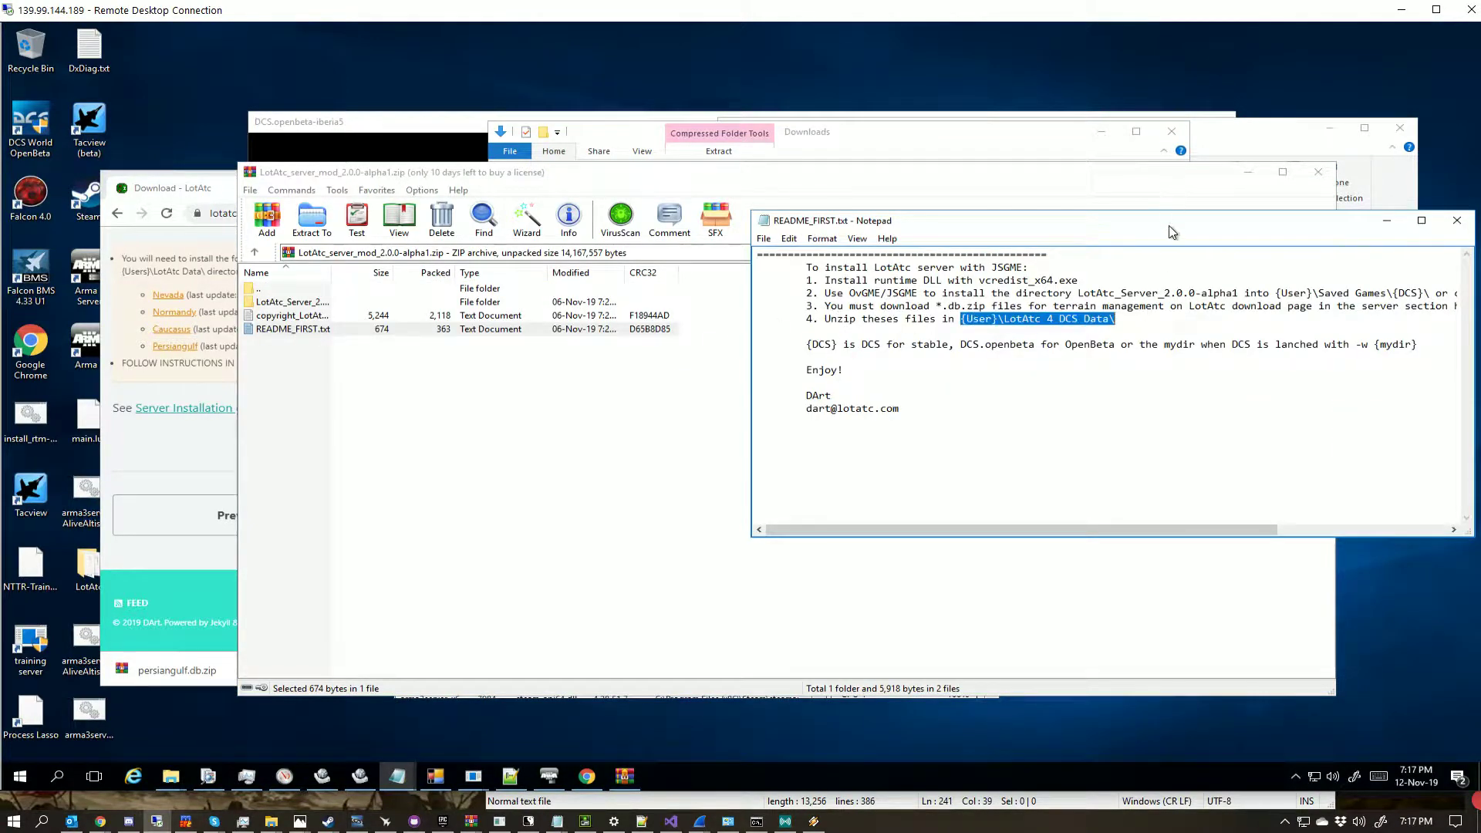
pyautogui.moveTo(1168, 225); pyautogui.dragTo(673, 85)
pyautogui.click(1180, 150)
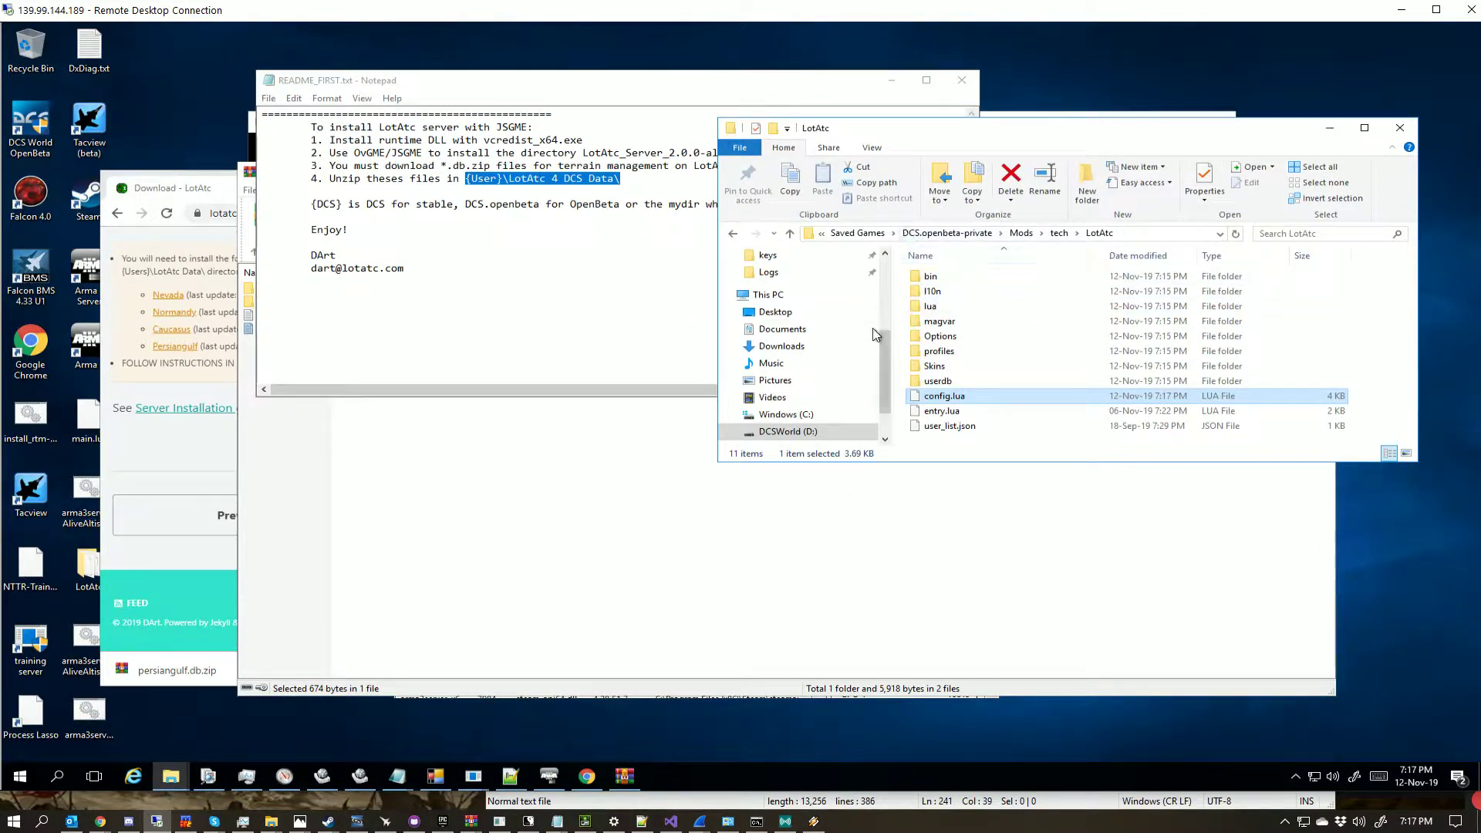
# Step: Go to C:\Users\root, peek inside the LotAtc Data folder, and return to root
pyautogui.click(801, 416)
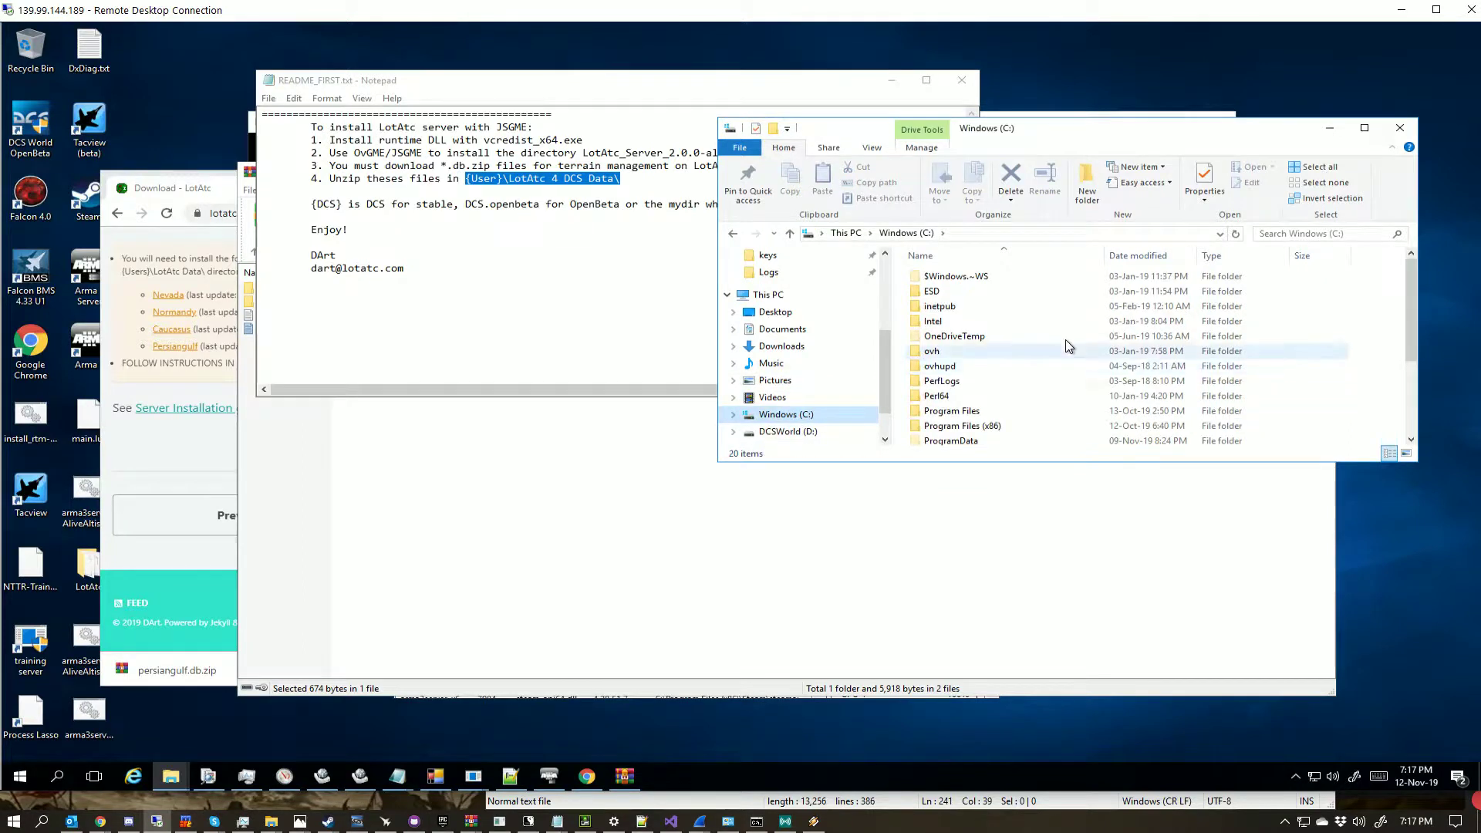
pyautogui.scroll(-3, 1064, 343)
pyautogui.click(956, 335)
pyautogui.doubleClick(956, 335)
pyautogui.doubleClick(940, 414)
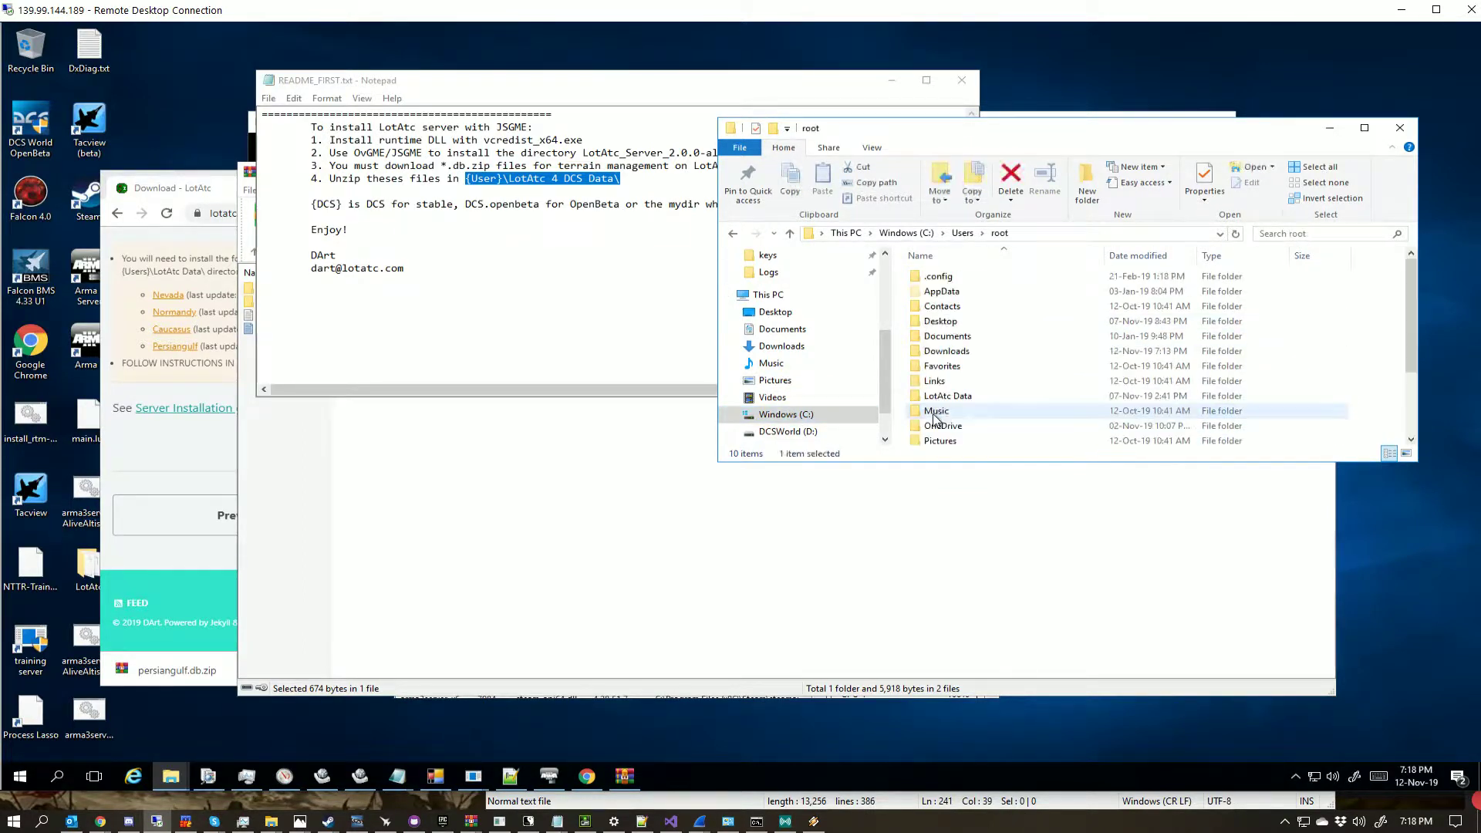
pyautogui.scroll(-2, 1110, 327)
pyautogui.scroll(2, 1111, 279)
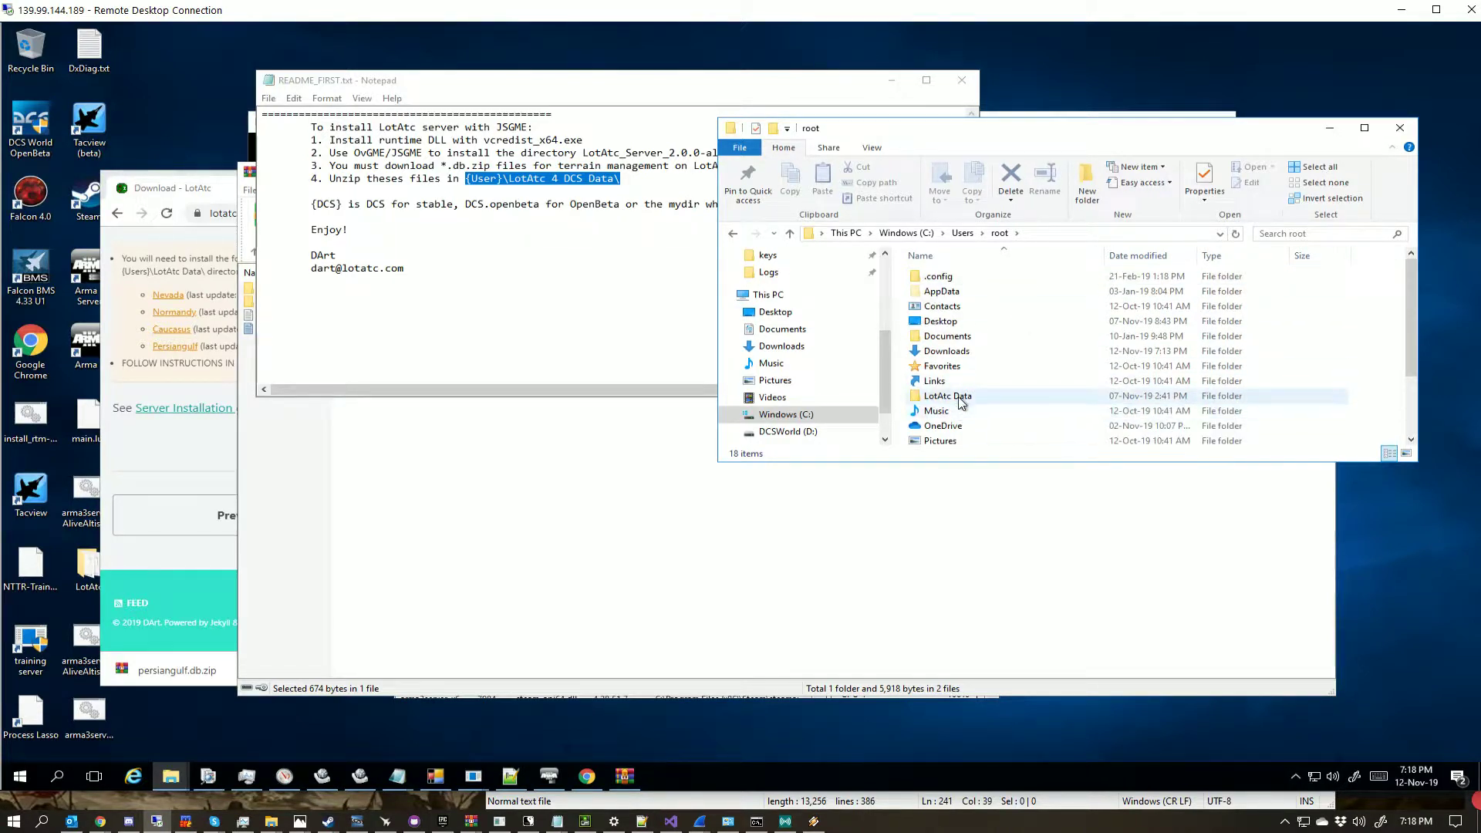
pyautogui.moveTo(958, 398)
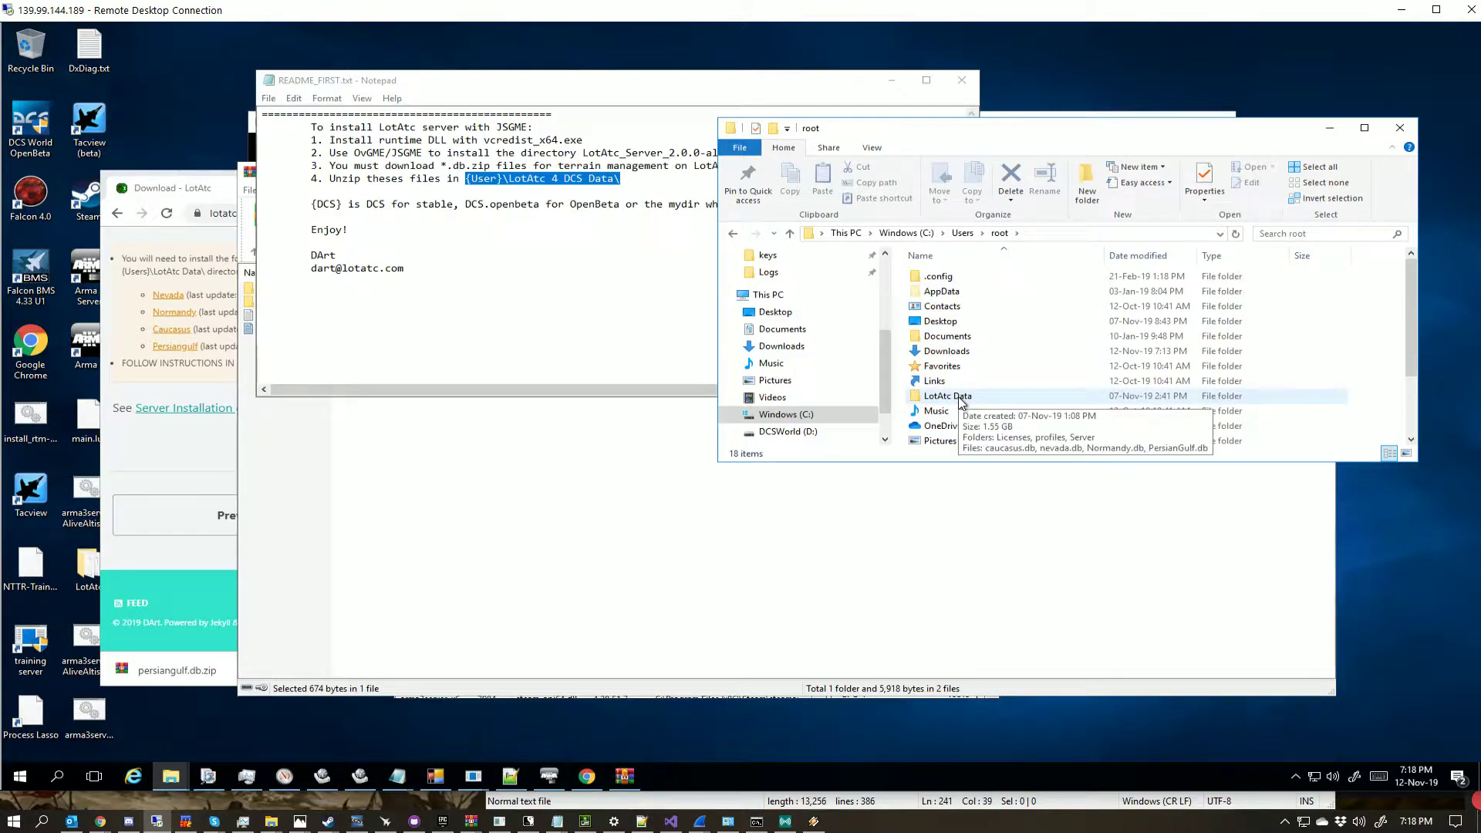
pyautogui.click(958, 396)
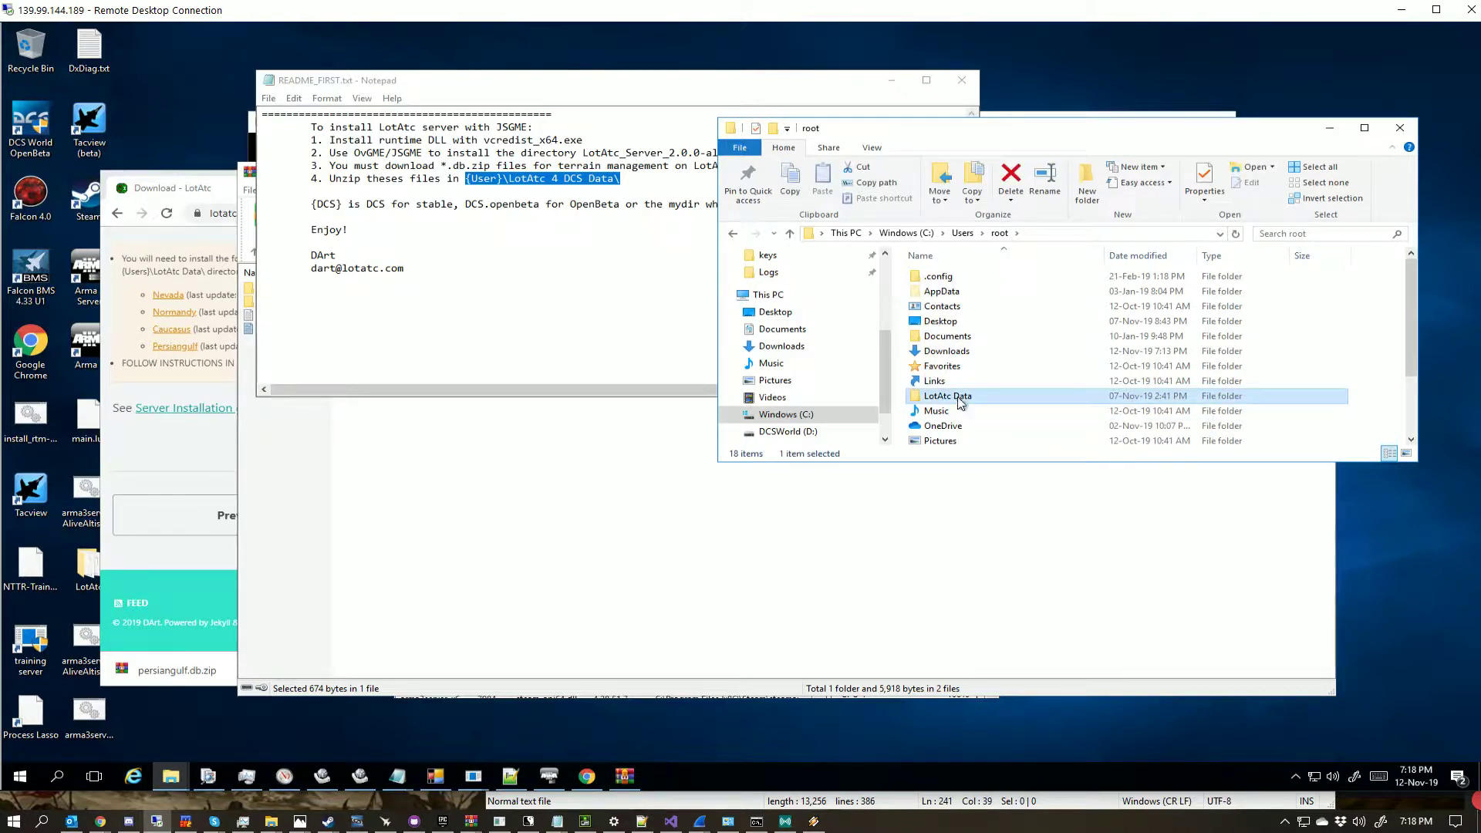
pyautogui.doubleClick(957, 397)
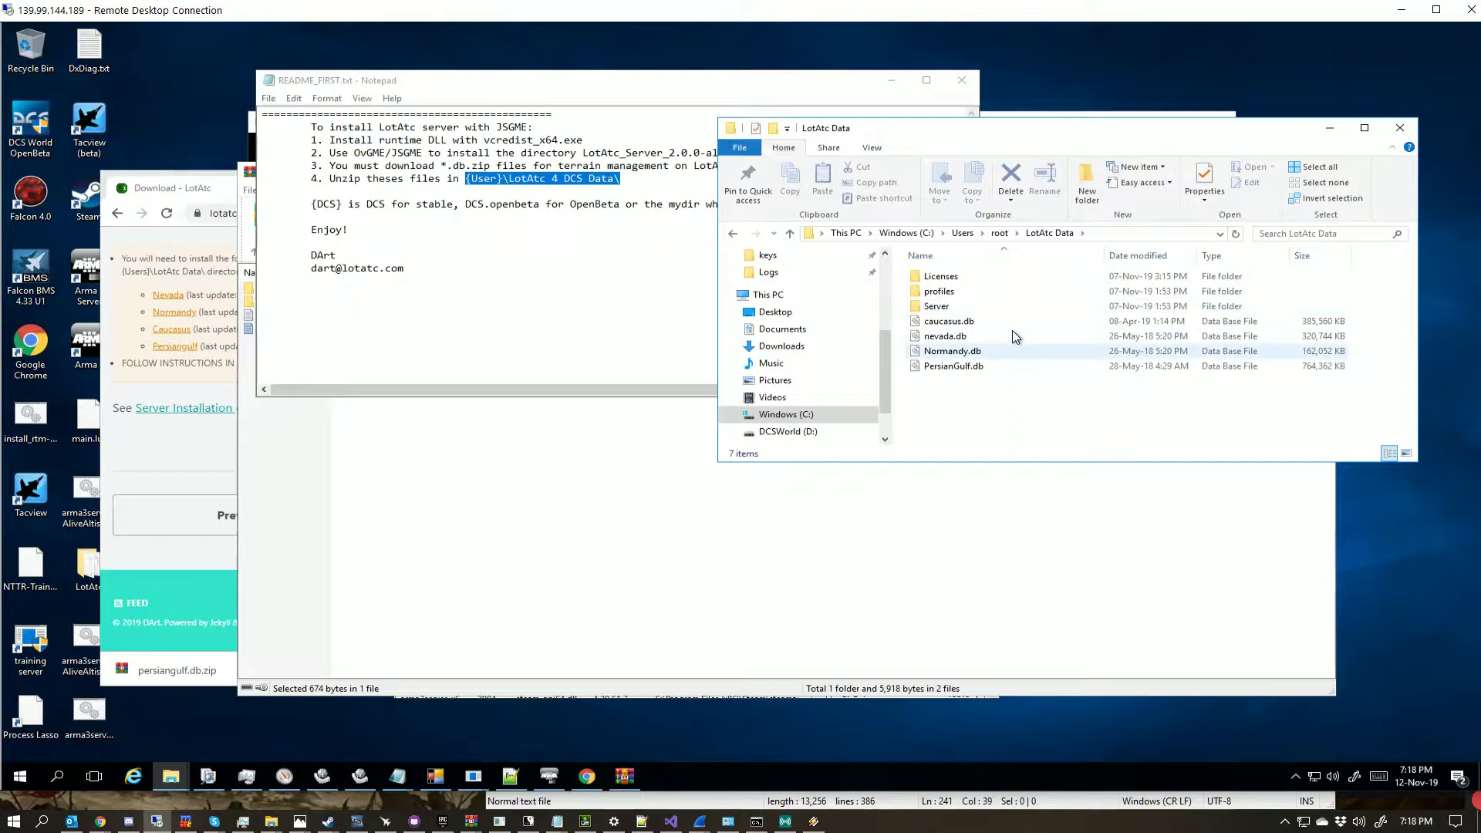
pyautogui.click(999, 233)
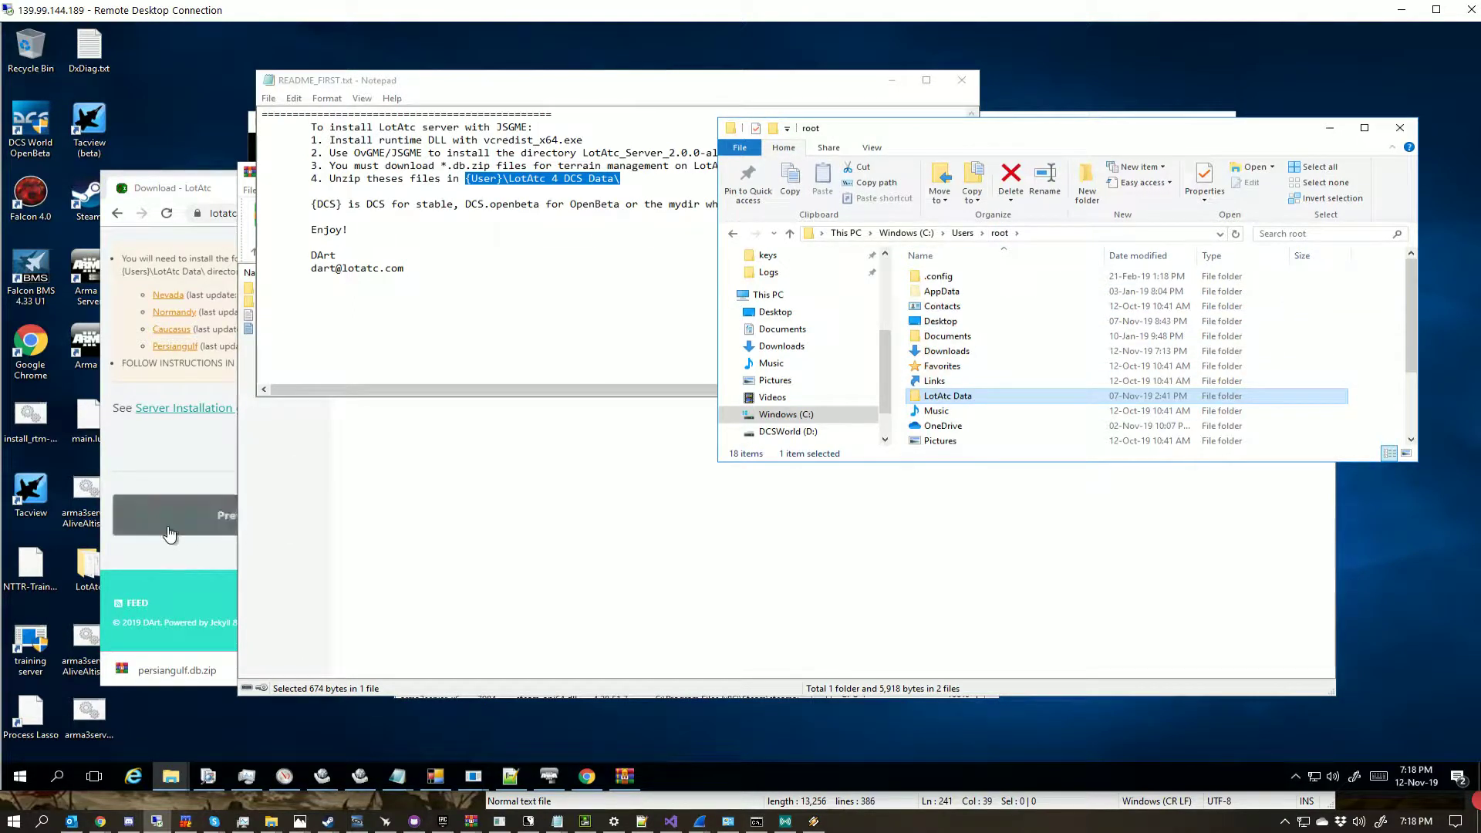
# Step: Open persiangulf.db.zip from Chrome's download bar in WinRAR and arrange it beside the root folder
pyautogui.click(174, 564)
pyautogui.click(203, 665)
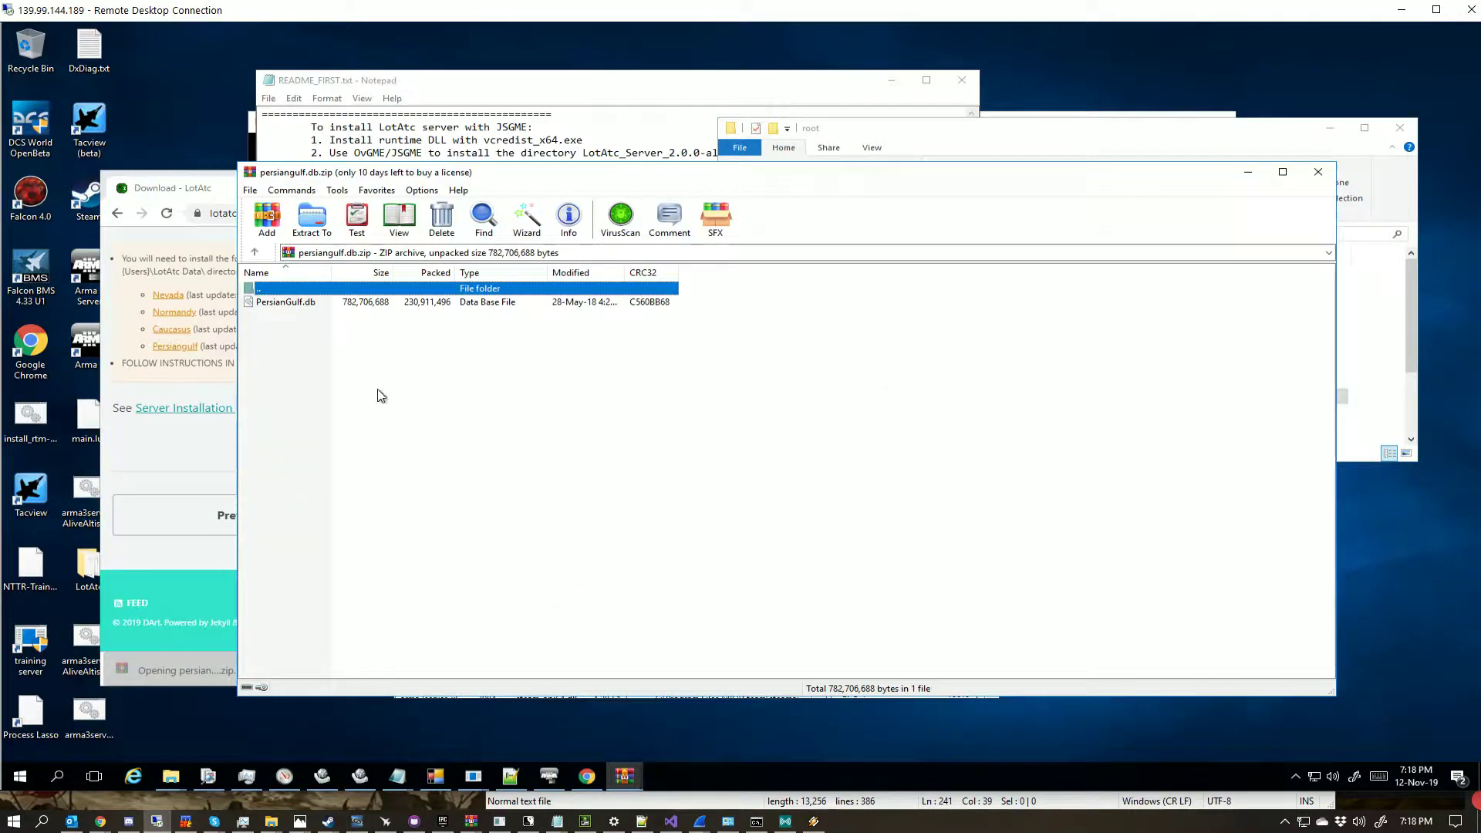
pyautogui.click(1169, 133)
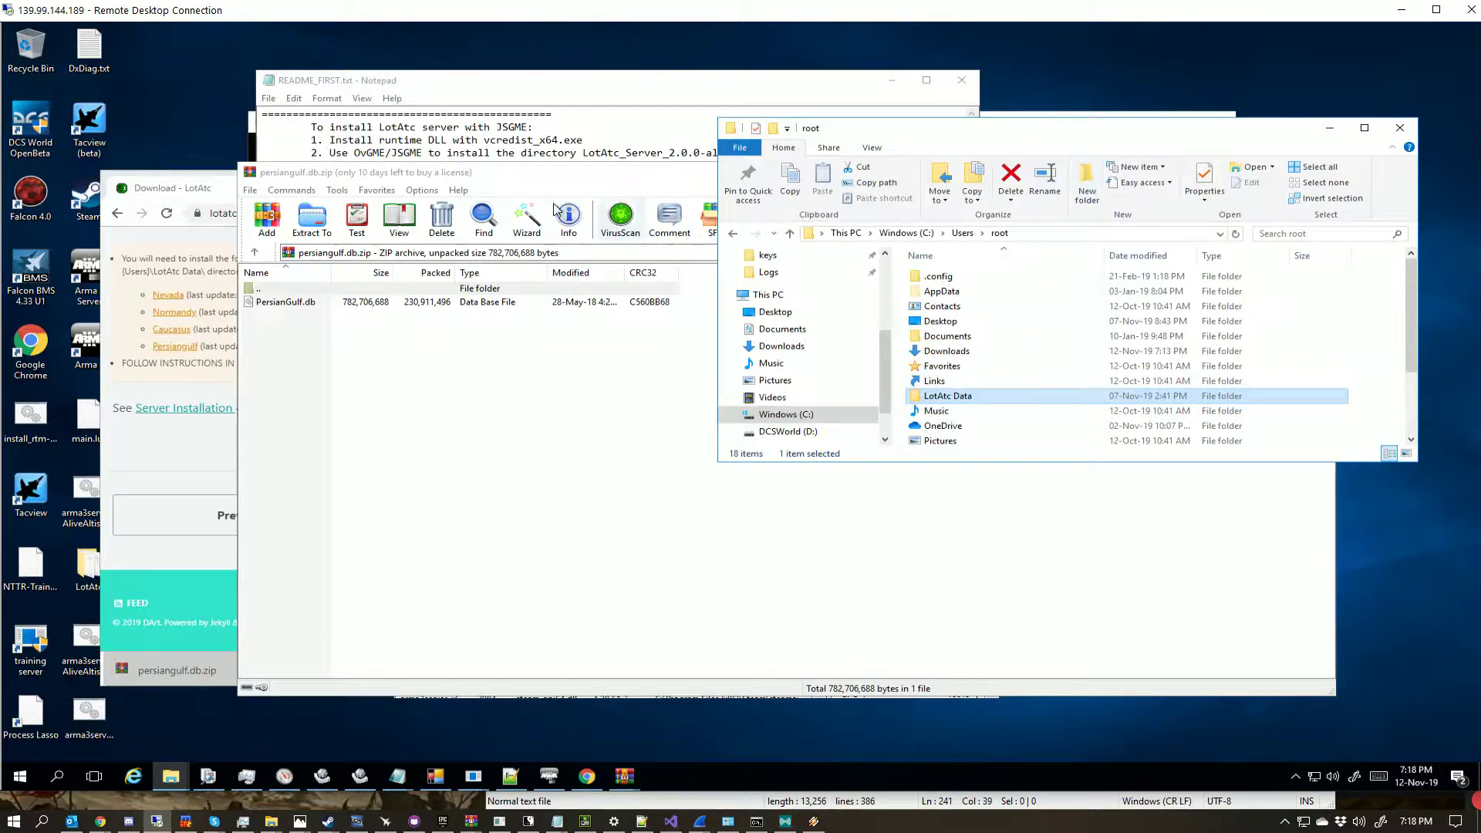
pyautogui.moveTo(526, 173); pyautogui.dragTo(404, 270)
pyautogui.click(1075, 144)
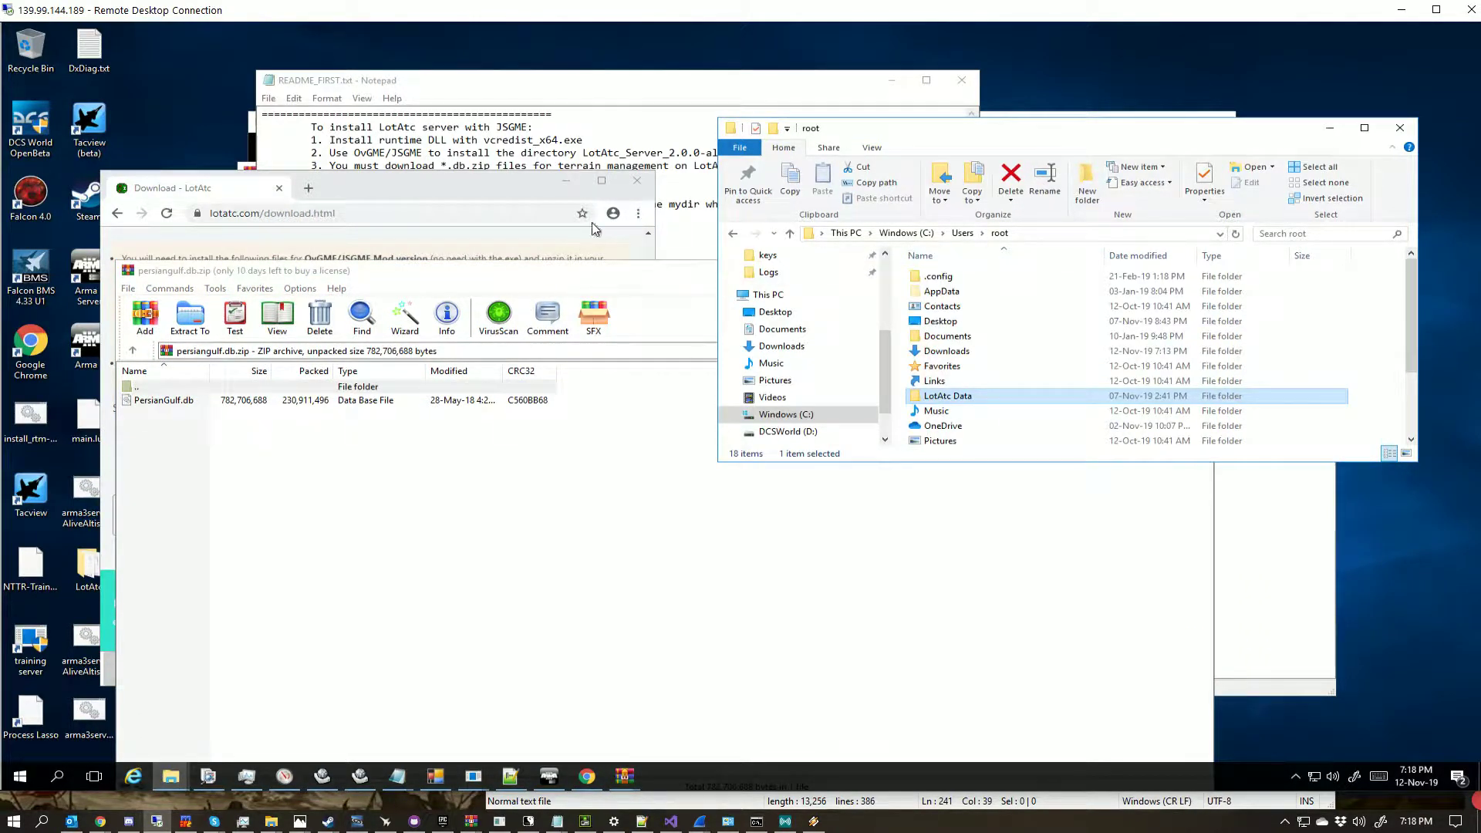
pyautogui.click(651, 112)
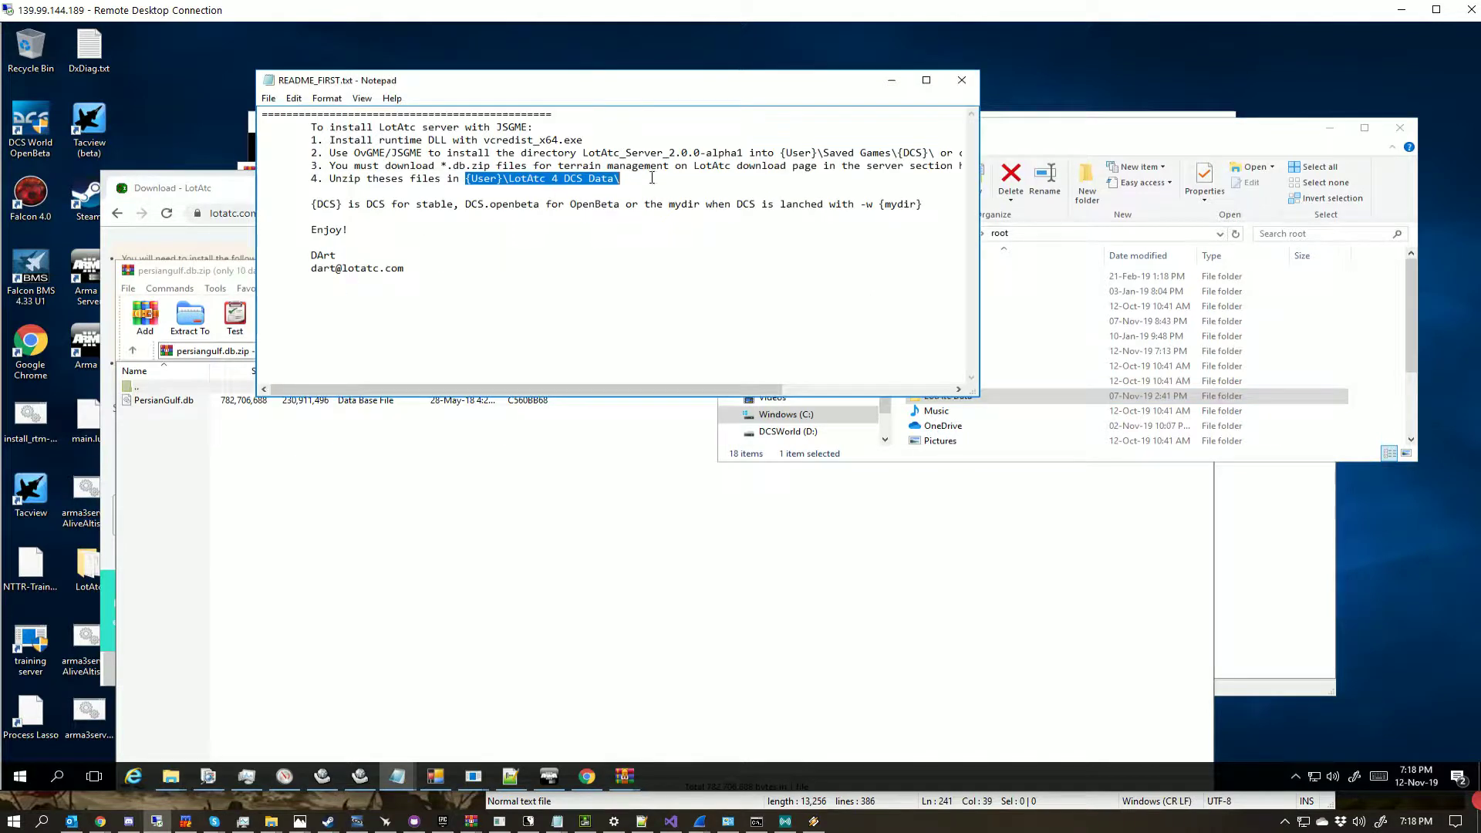
# Step: Create a new folder in root named 'LotAtc 4 DCS Data'
pyautogui.click(1131, 143)
pyautogui.click(1087, 185)
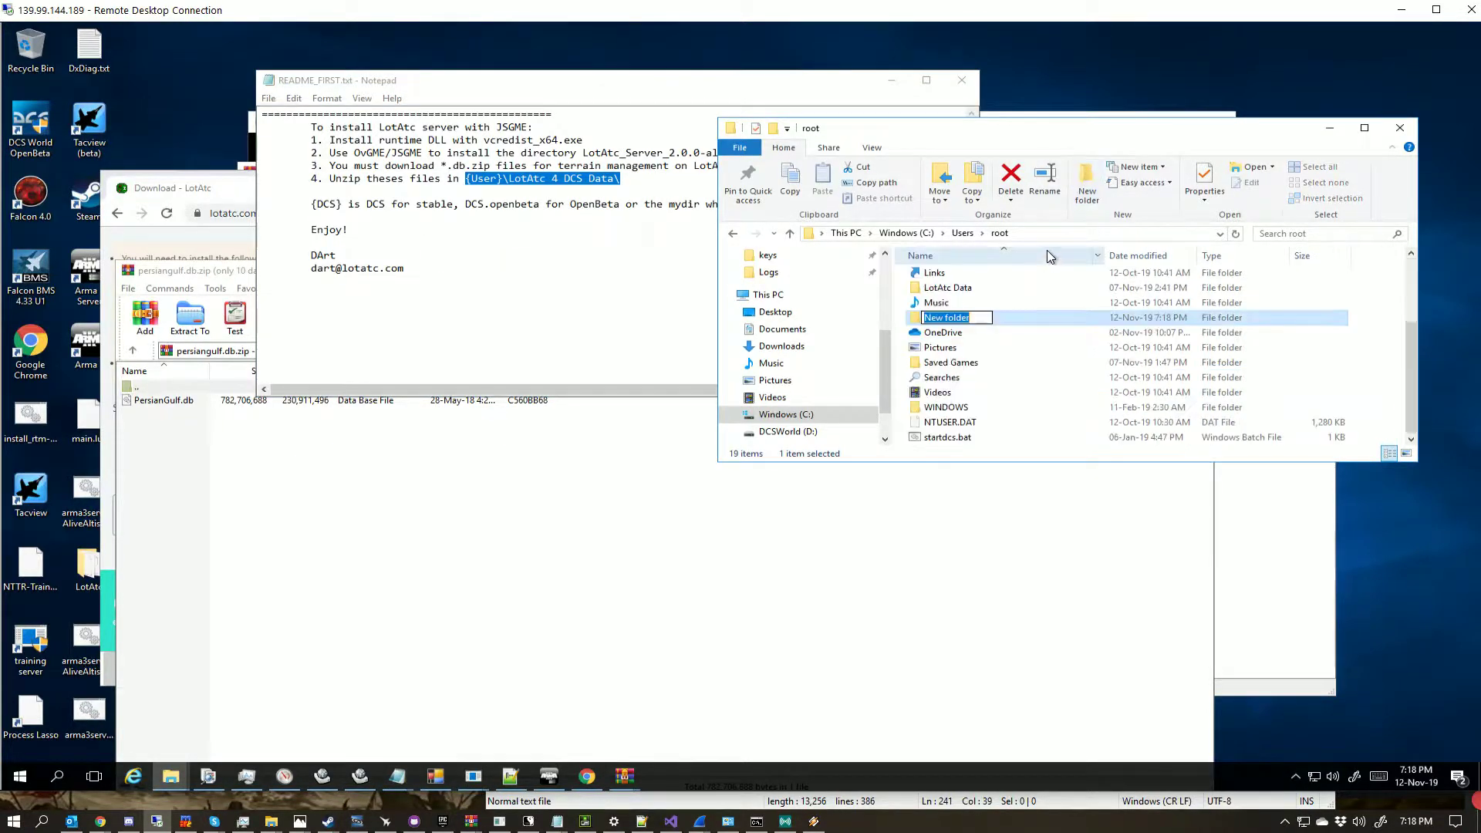
pyautogui.write('LotATC')
pyautogui.press('BackSpace')
pyautogui.press('BackSpace')
pyautogui.write('tc 4 DCS Data')
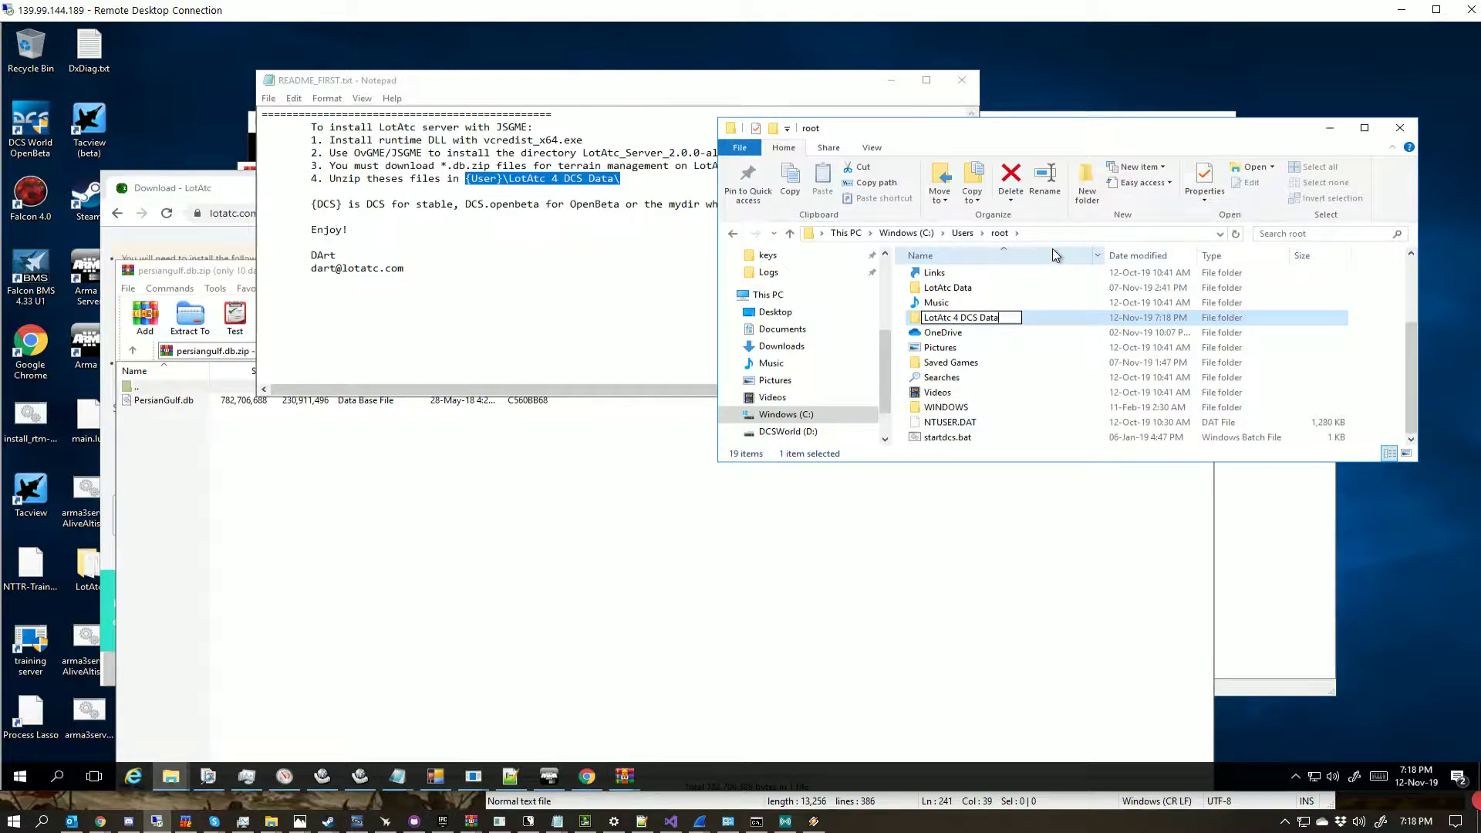
pyautogui.press('Return')
# Step: Extract PersianGulf.db from the archive into the LotAtc 4 DCS Data folder
pyautogui.scroll(2, 995, 393)
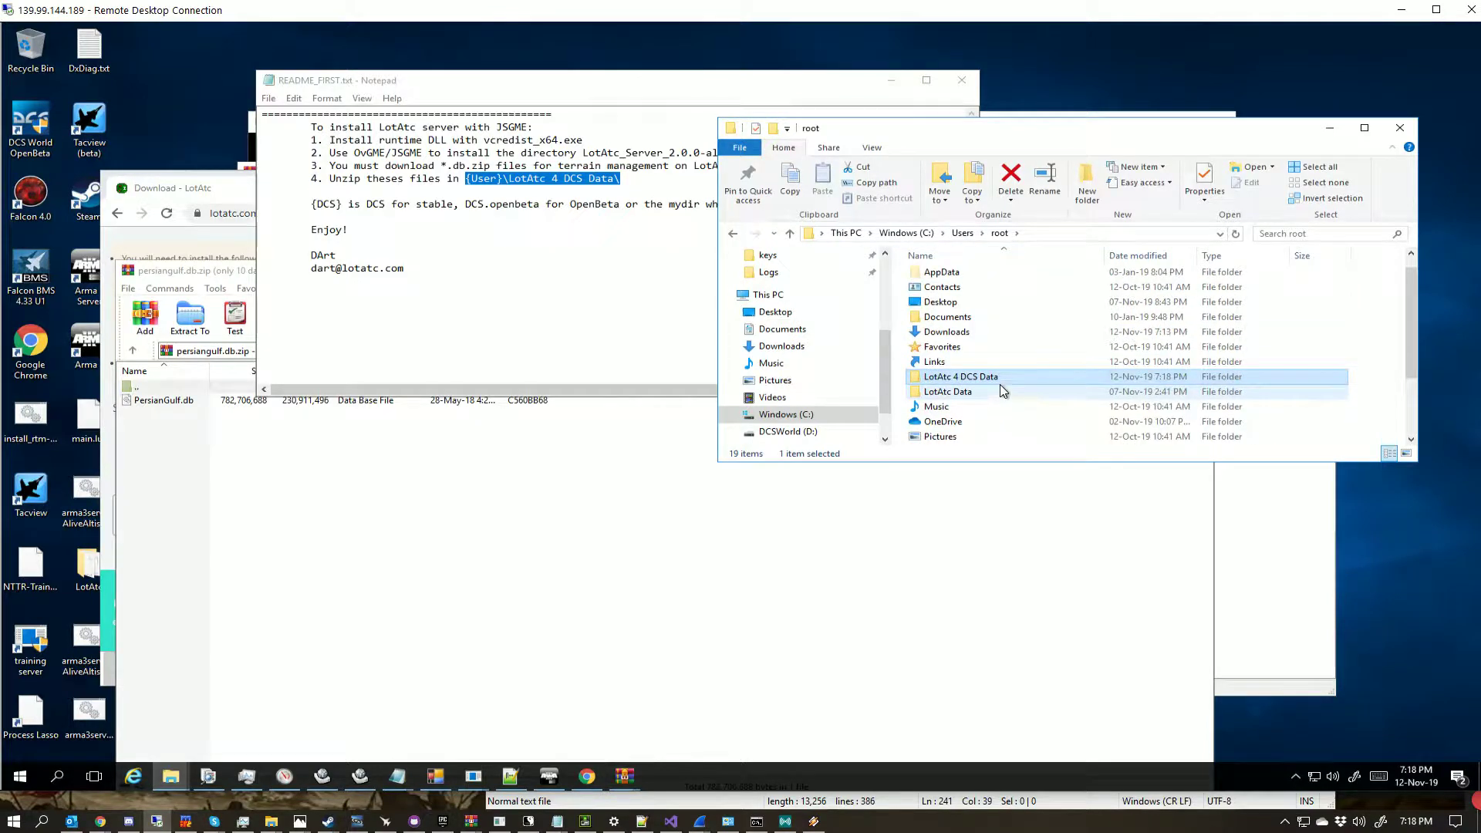
pyautogui.doubleClick(1005, 375)
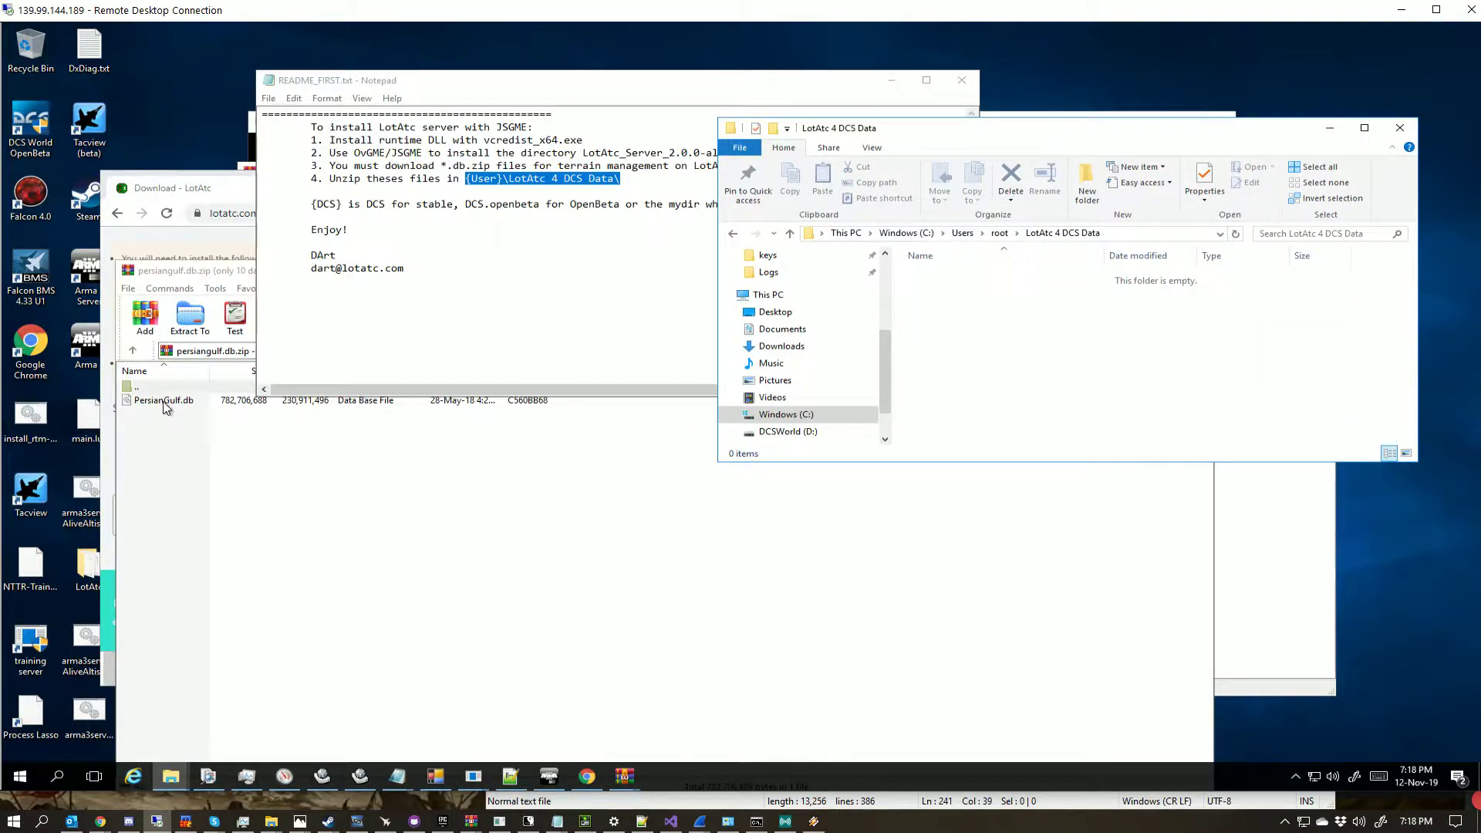
pyautogui.moveTo(164, 400); pyautogui.dragTo(1011, 378)
pyautogui.moveTo(1283, 360); pyautogui.dragTo(1283, 362)
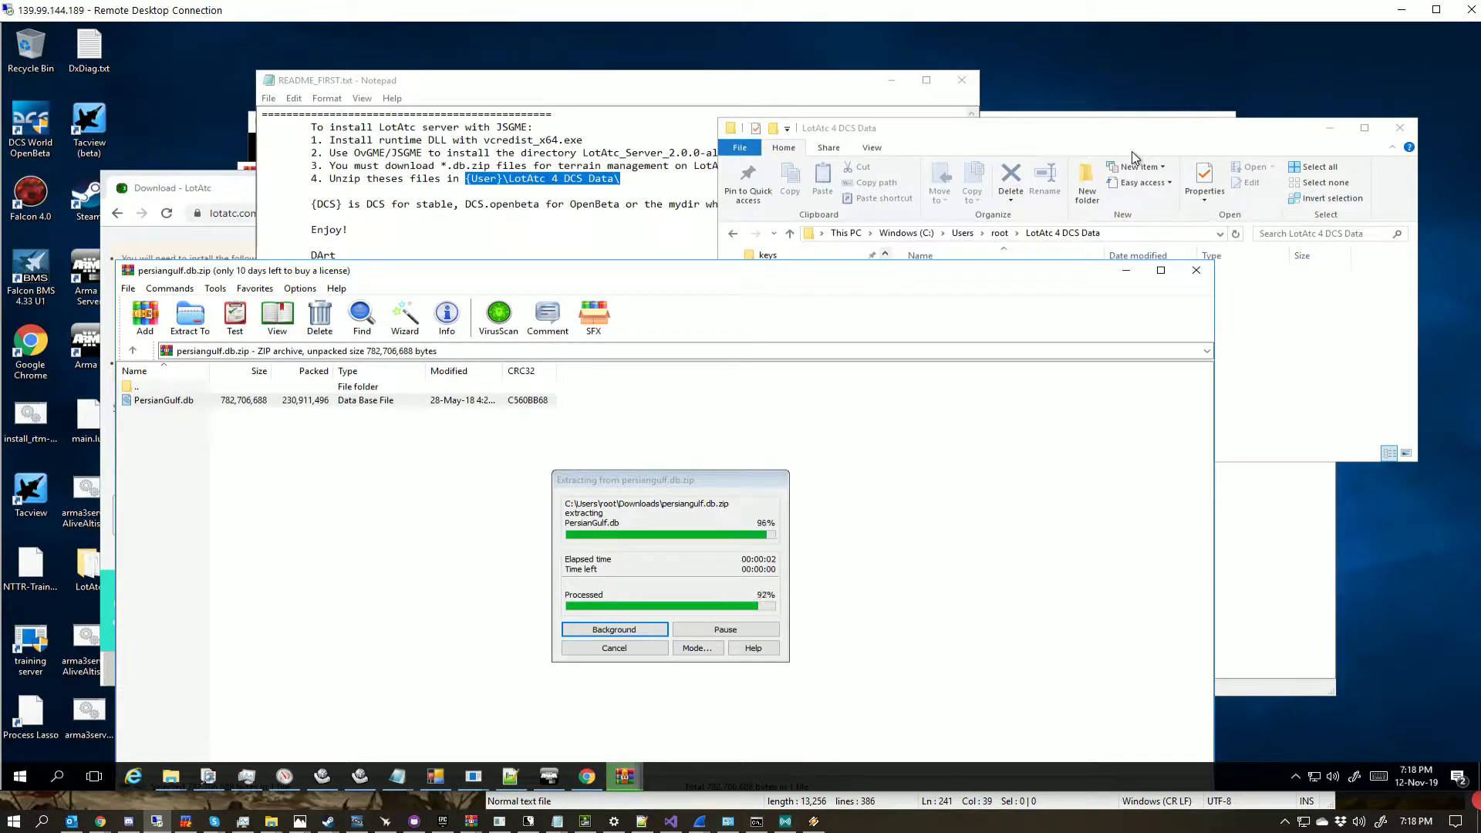
# Step: Delete the LotAtc 4 DCS Data folder from root
pyautogui.click(1004, 235)
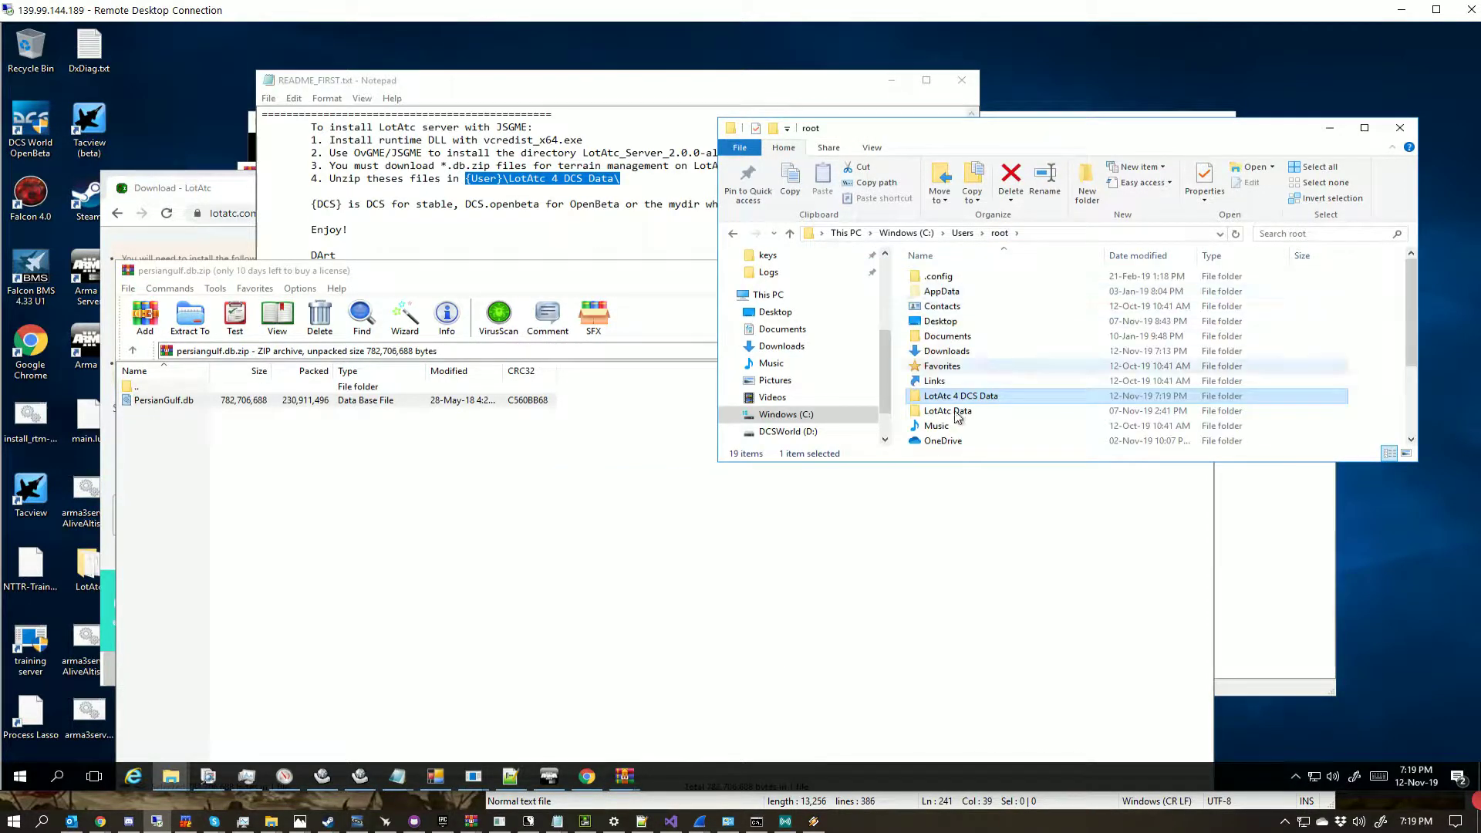
pyautogui.rightClick(962, 403)
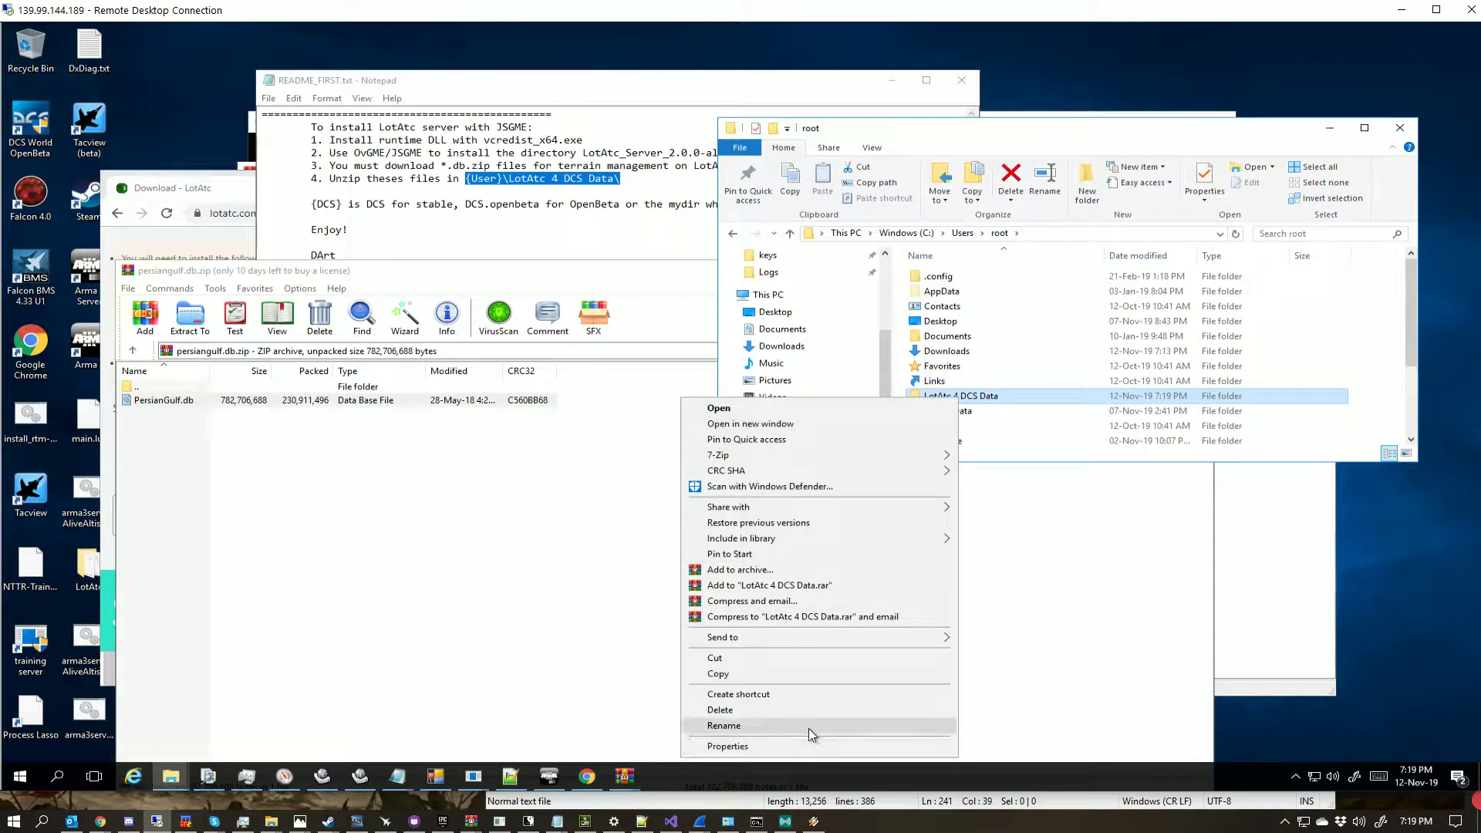
pyautogui.click(821, 709)
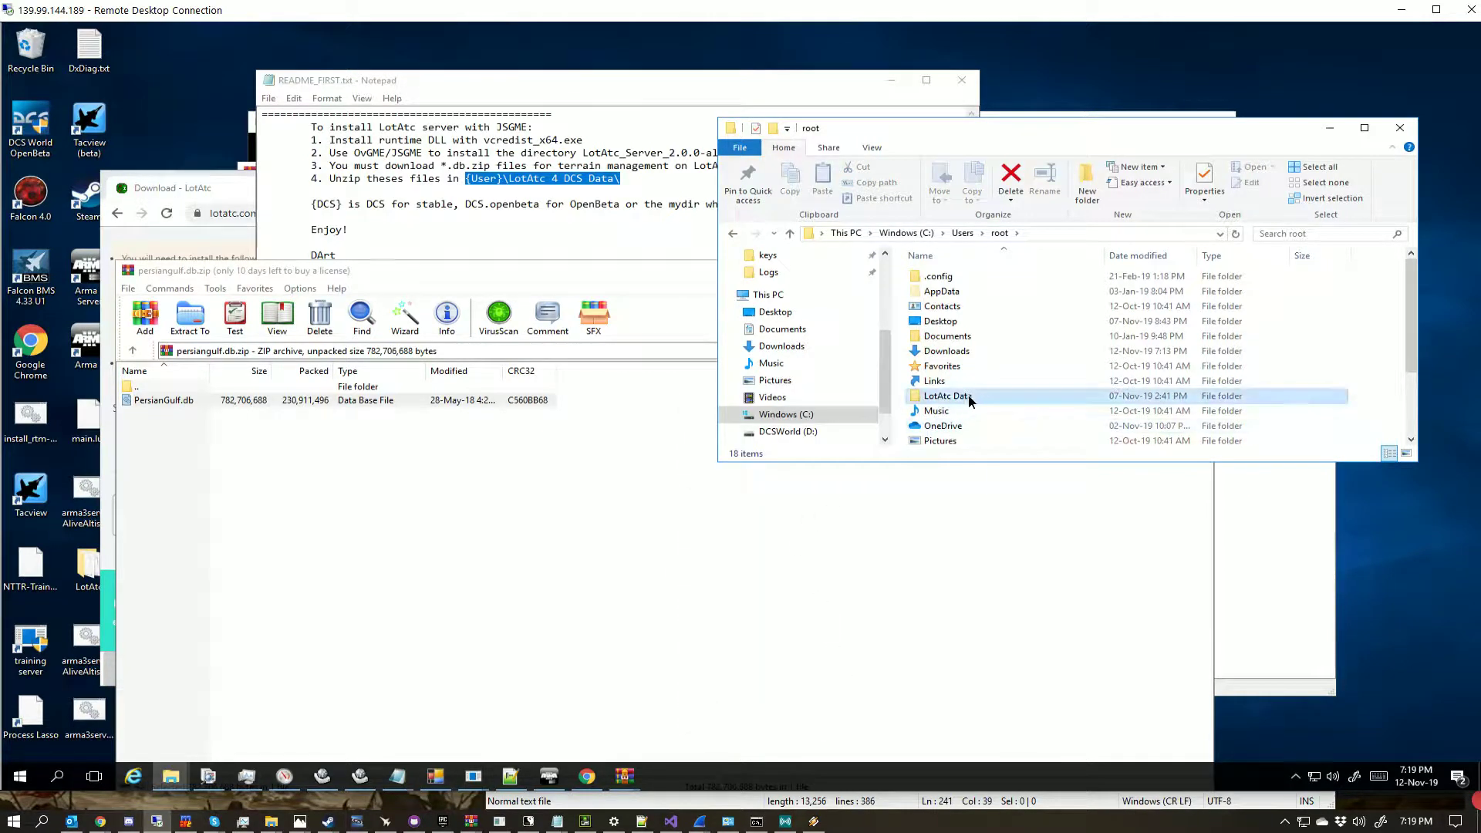
# Step: Open LotAtc Data and inspect its Licenses and profiles subfolders
pyautogui.doubleClick(964, 396)
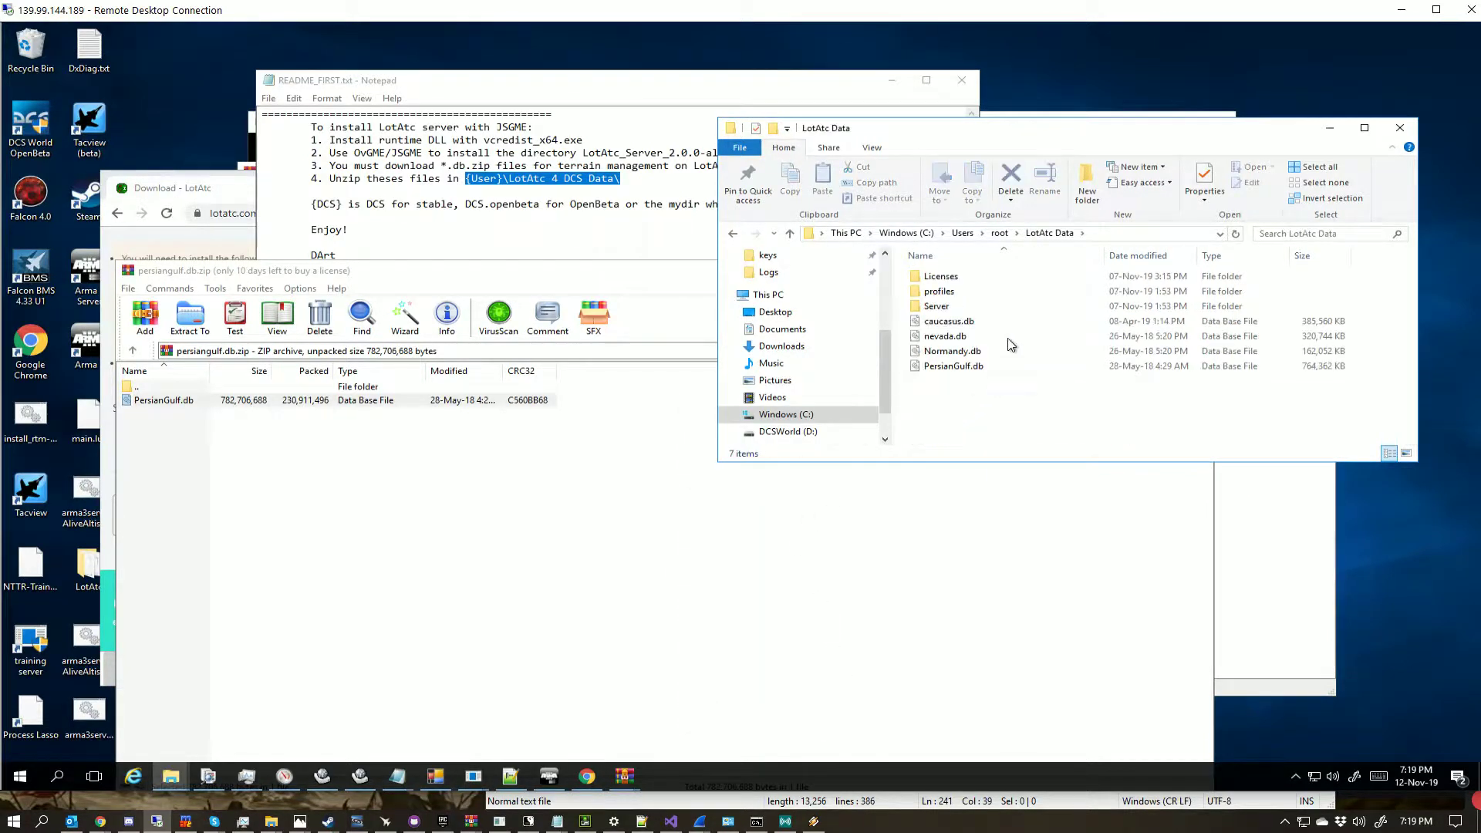
pyautogui.doubleClick(941, 282)
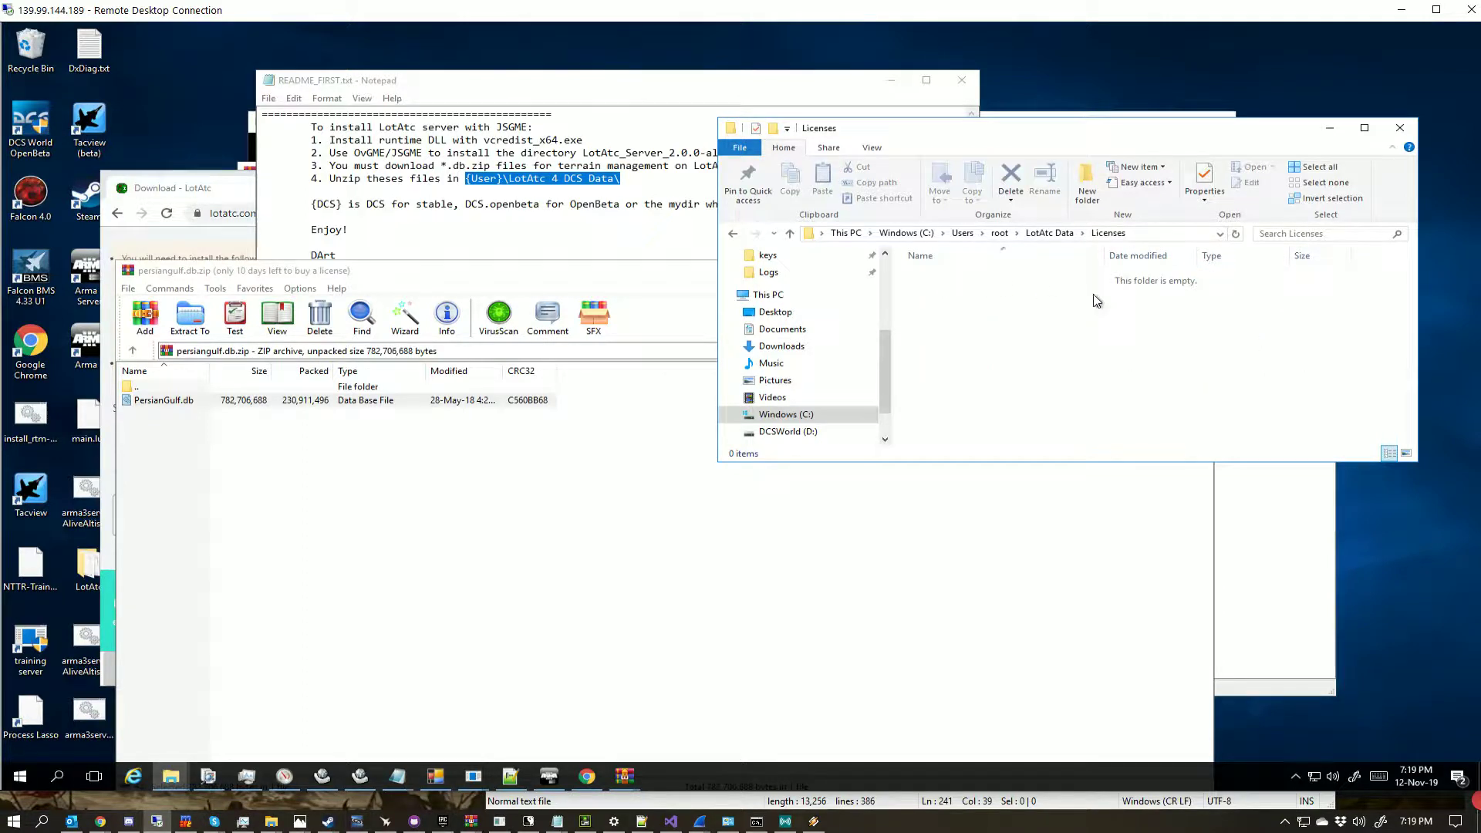
pyautogui.press('BackSpace')
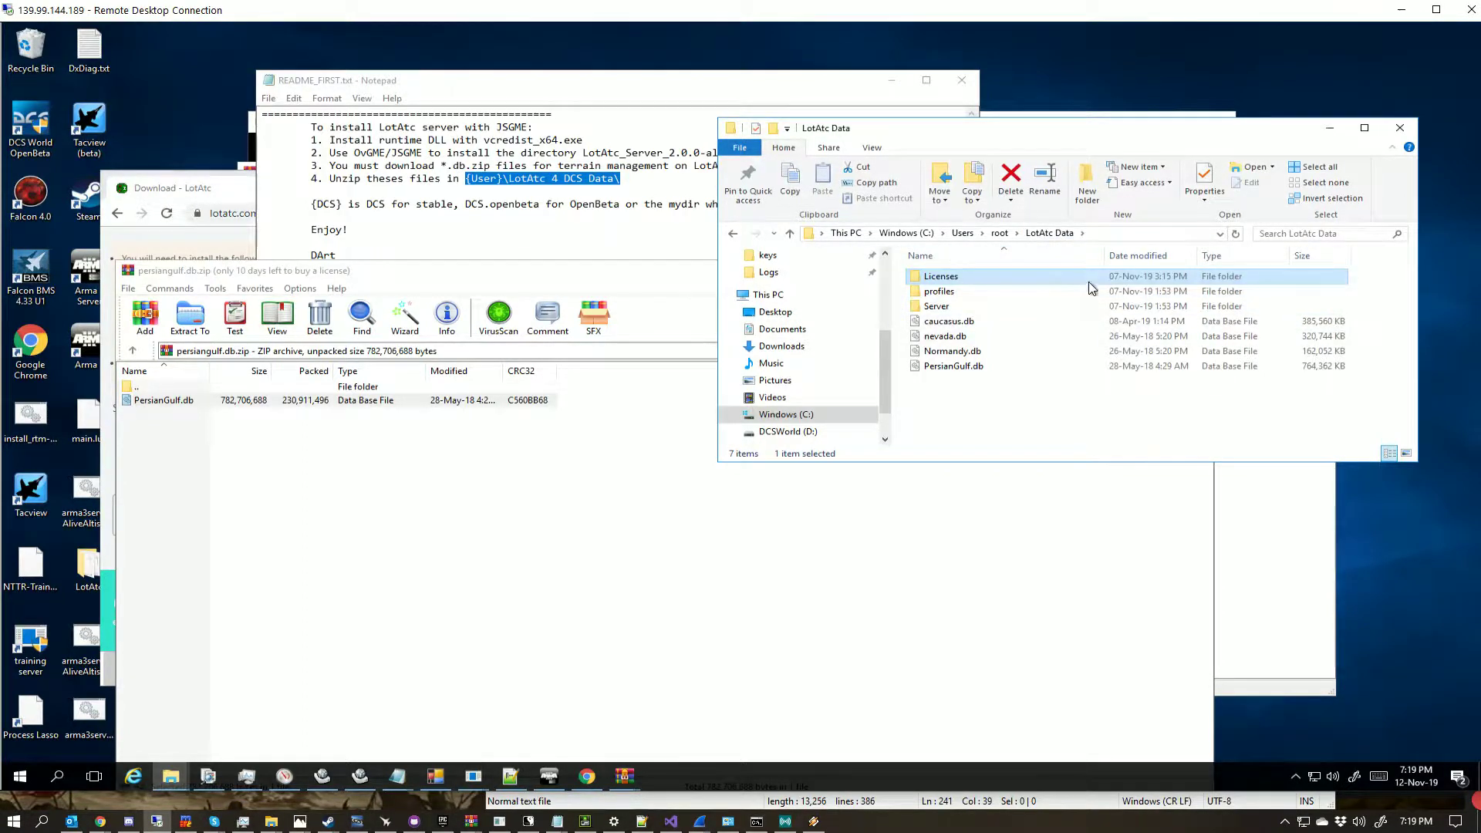
pyautogui.doubleClick(969, 277)
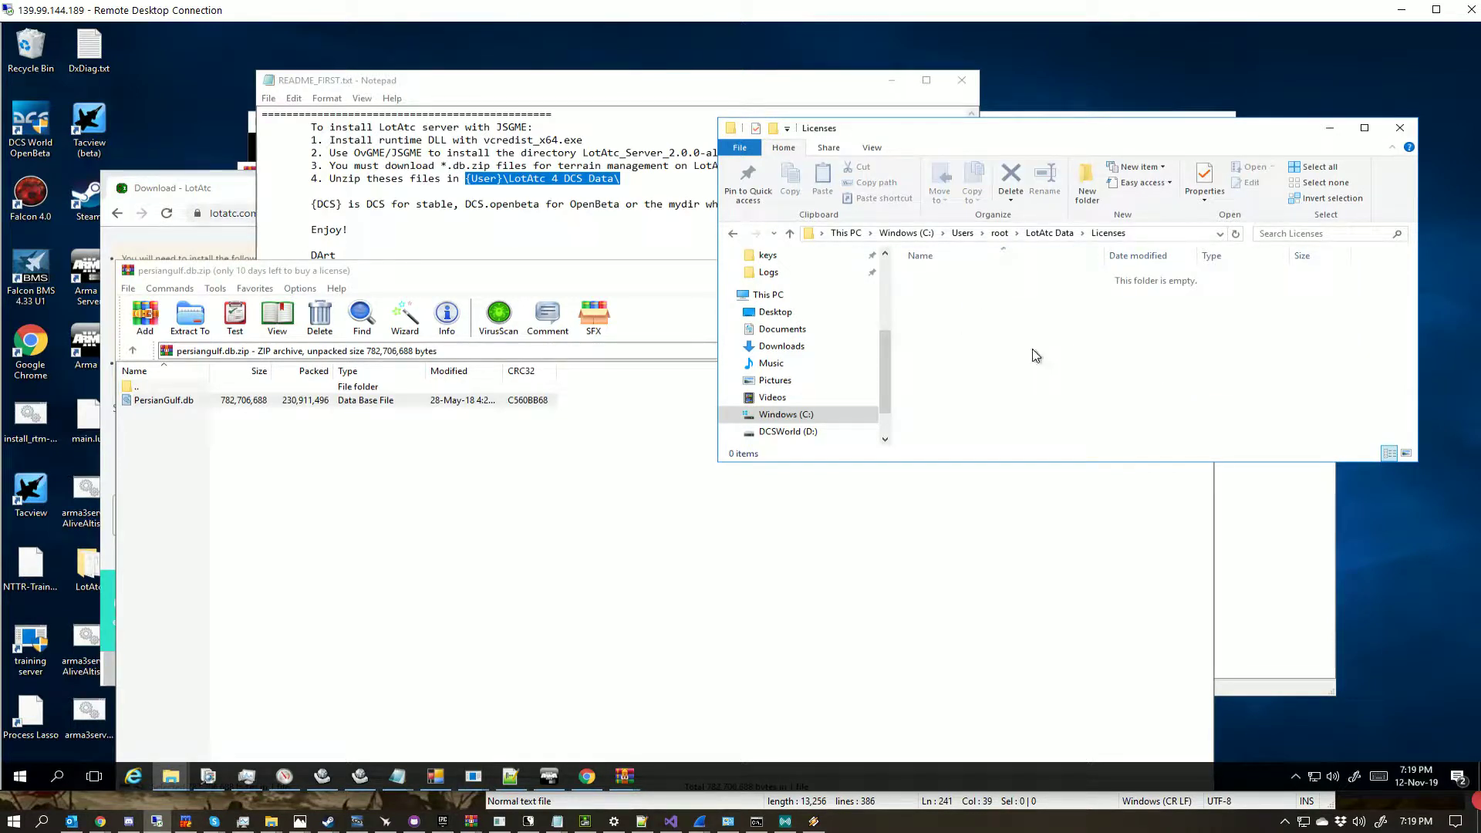
pyautogui.click(1049, 233)
pyautogui.doubleClick(937, 291)
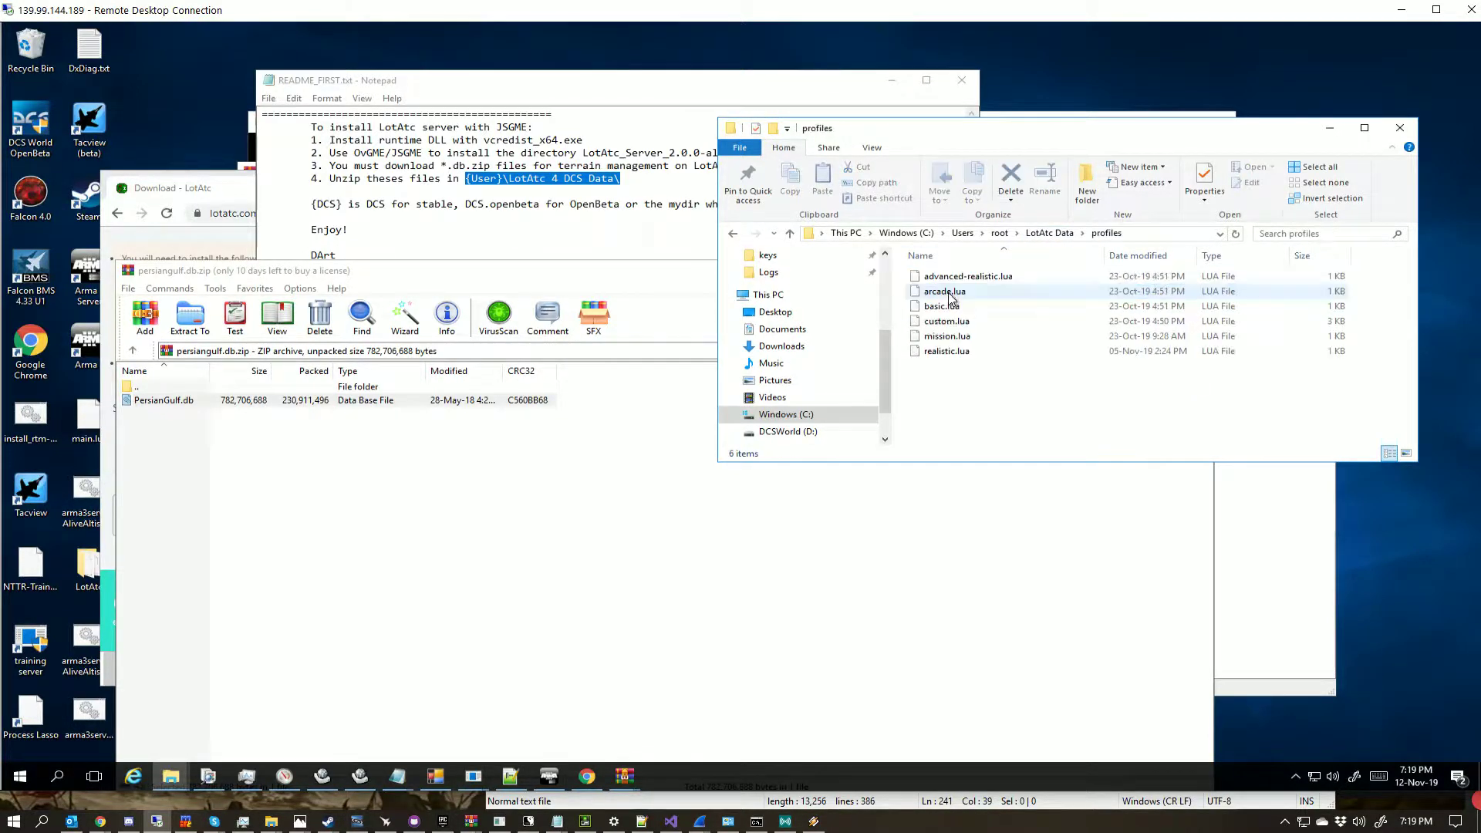
pyautogui.click(1049, 233)
# Step: Inspect the Server folder and its Licenses, then select all seven LotAtc Data items
pyautogui.doubleClick(945, 307)
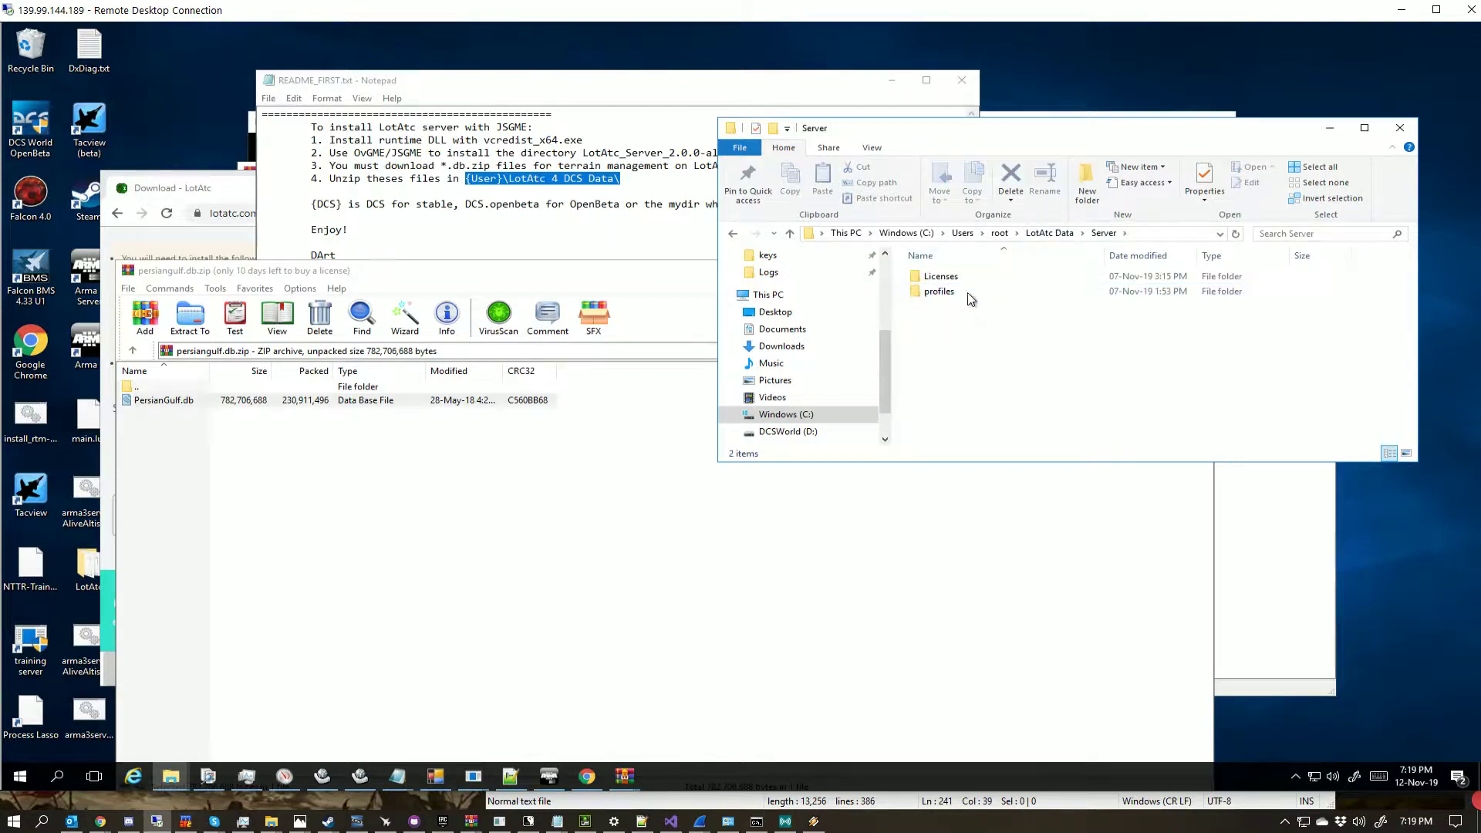
pyautogui.doubleClick(952, 278)
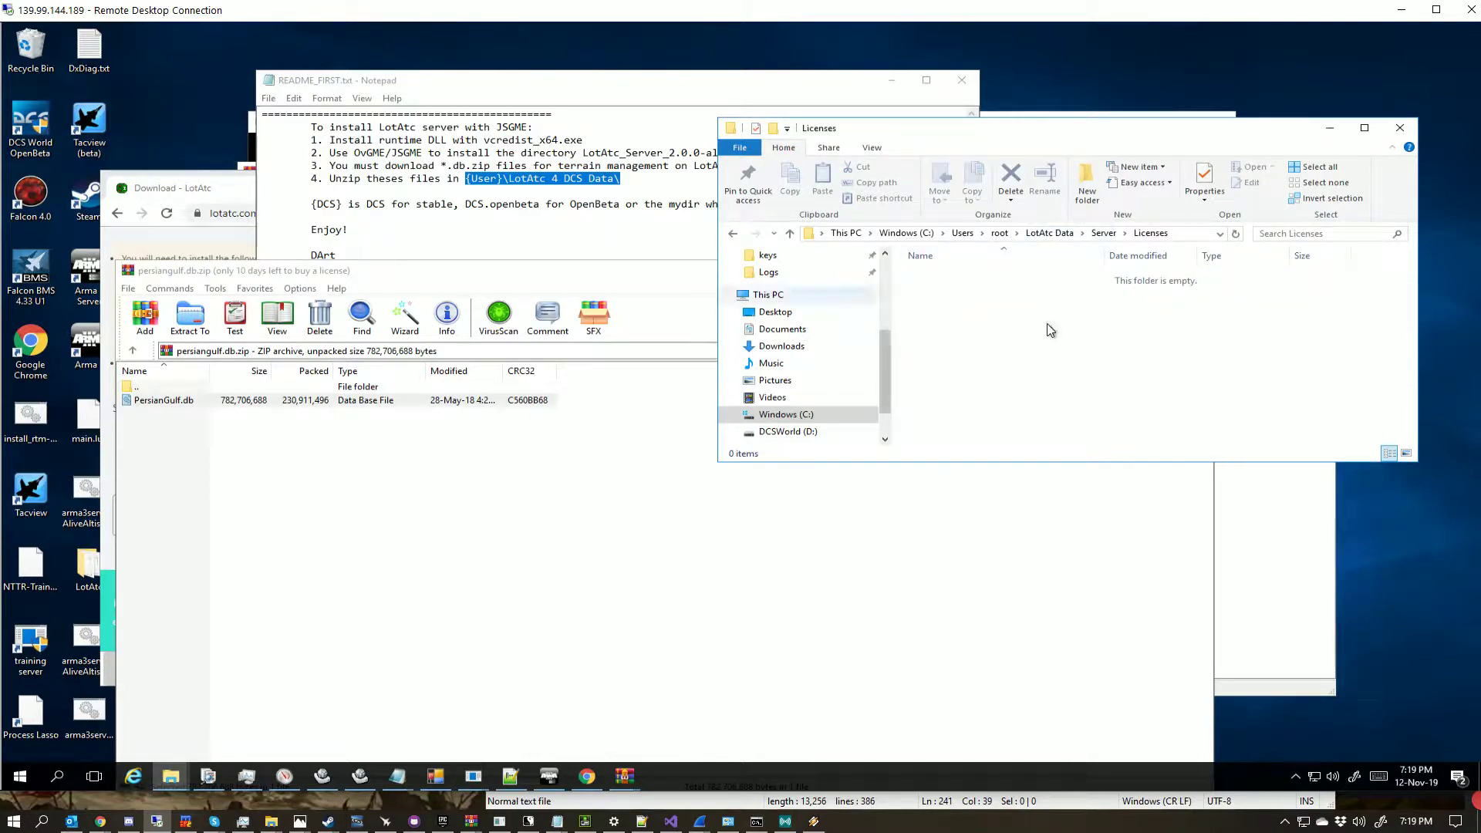
pyautogui.click(1103, 233)
pyautogui.click(1060, 233)
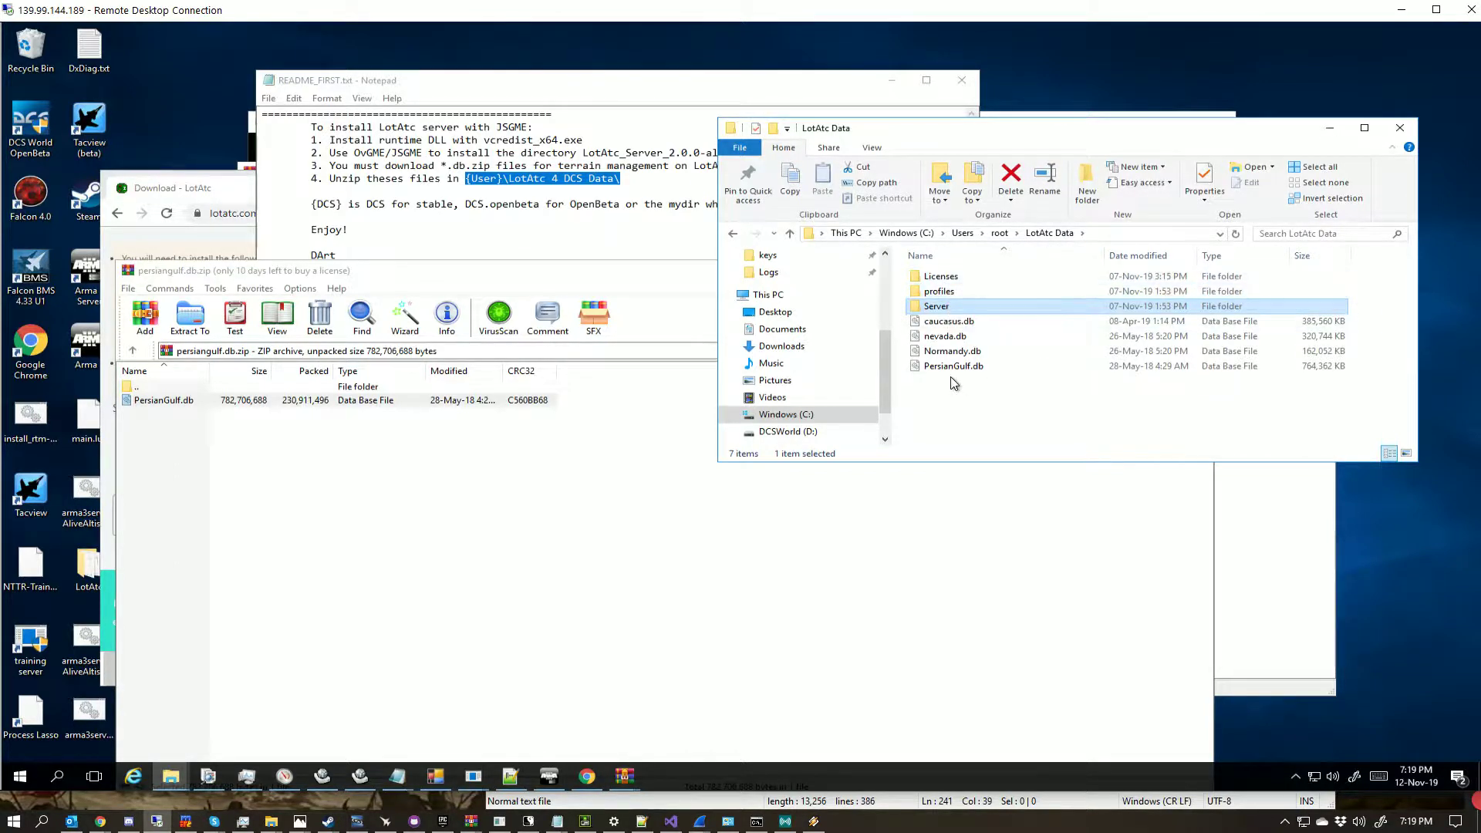
pyautogui.moveTo(962, 405); pyautogui.dragTo(986, 235)
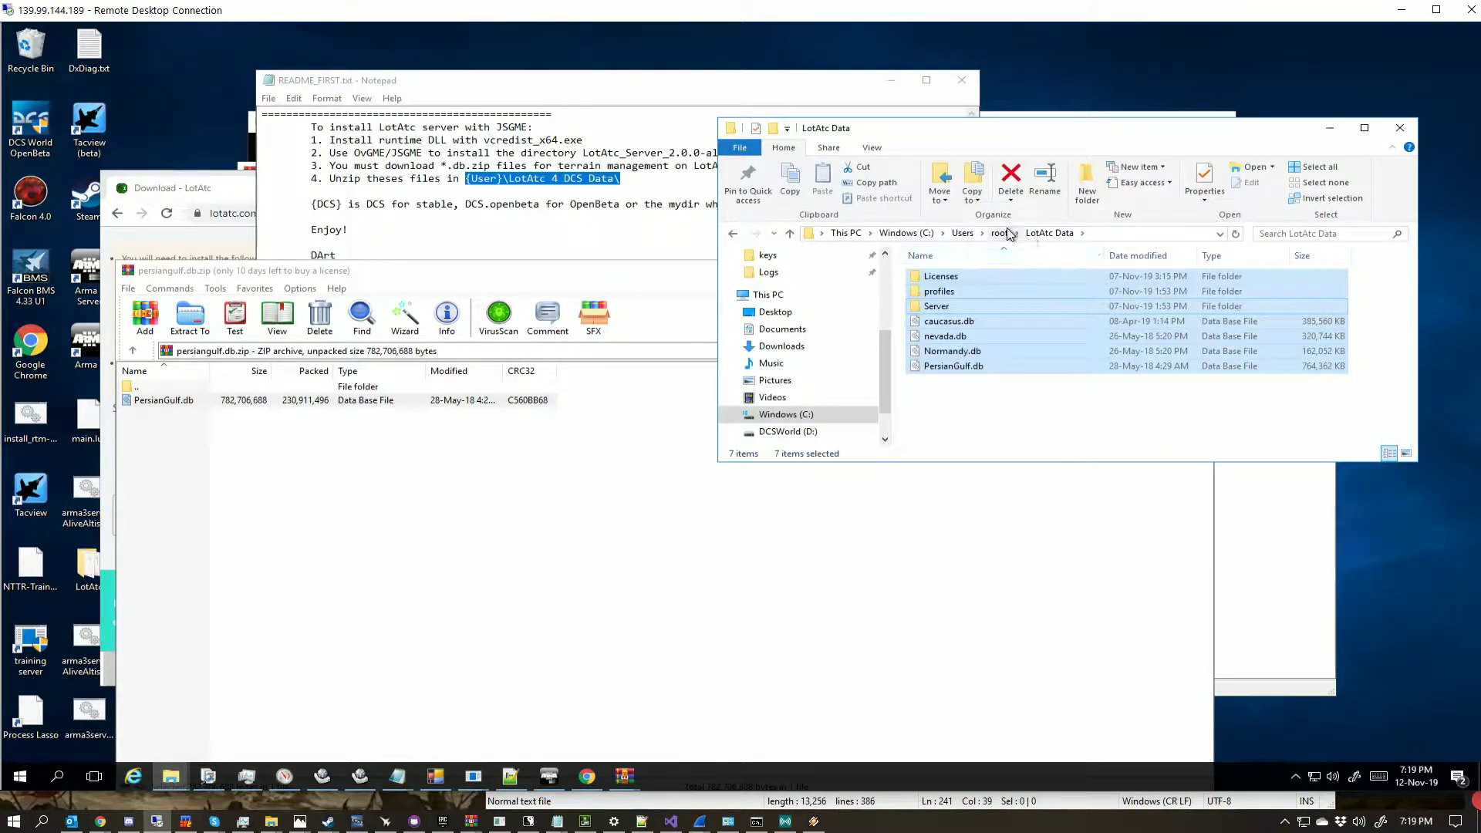
# Step: Delete the LotAtc Data folder and permanently empty the Recycle Bin
pyautogui.click(999, 233)
pyautogui.rightClick(955, 396)
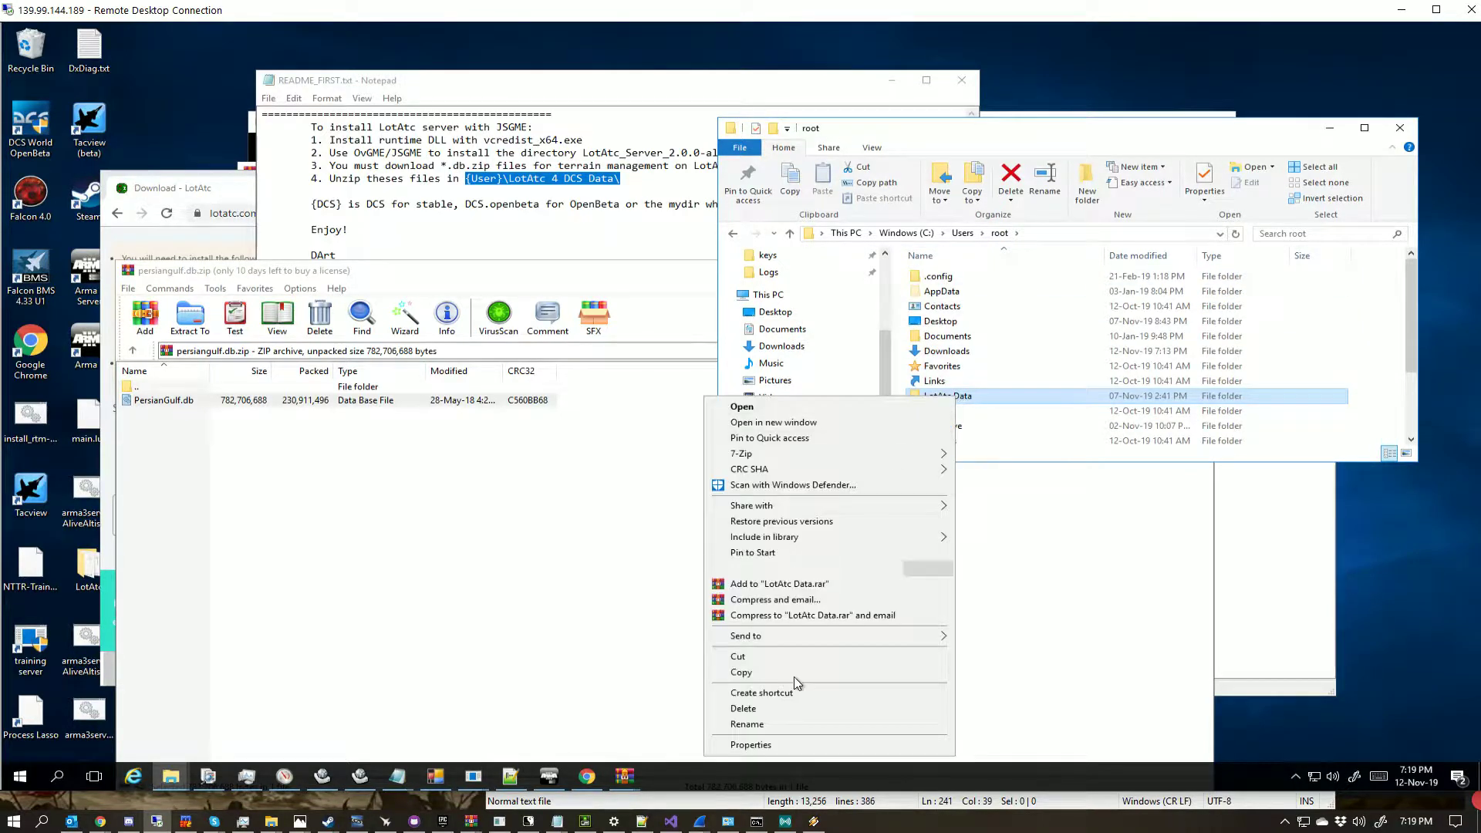
pyautogui.click(800, 706)
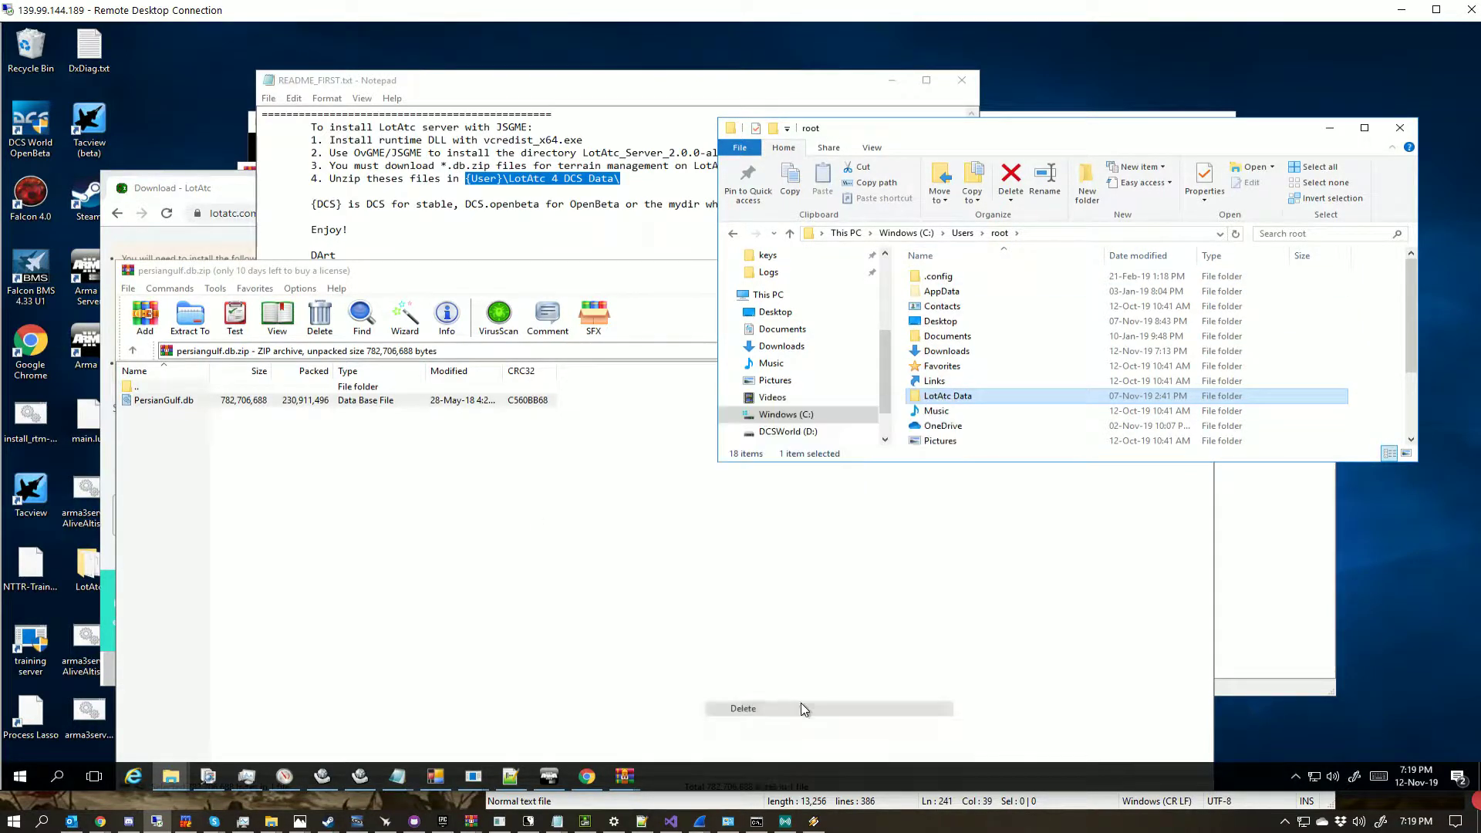
pyautogui.rightClick(31, 54)
pyautogui.click(54, 69)
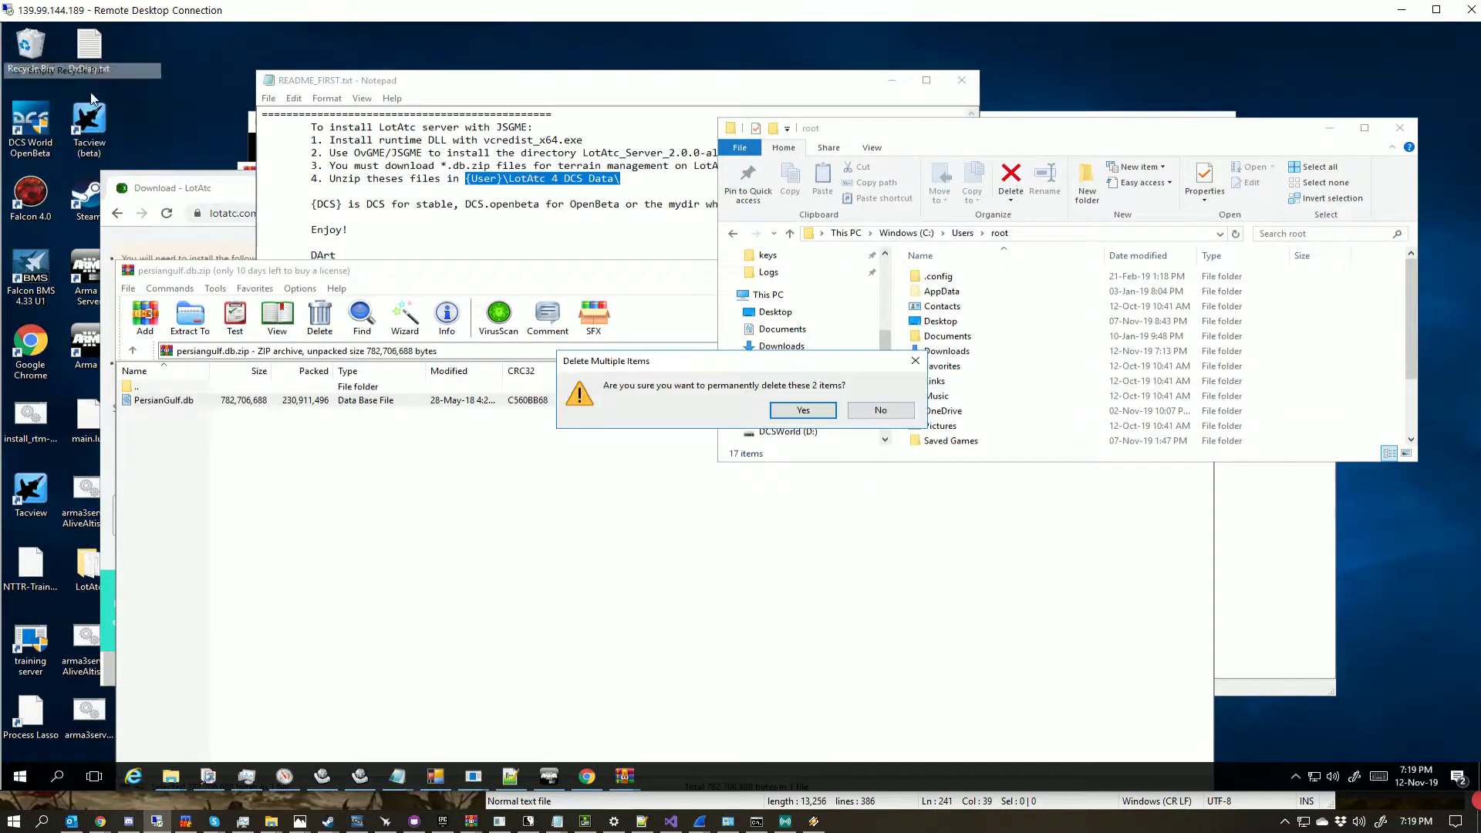
pyautogui.click(803, 410)
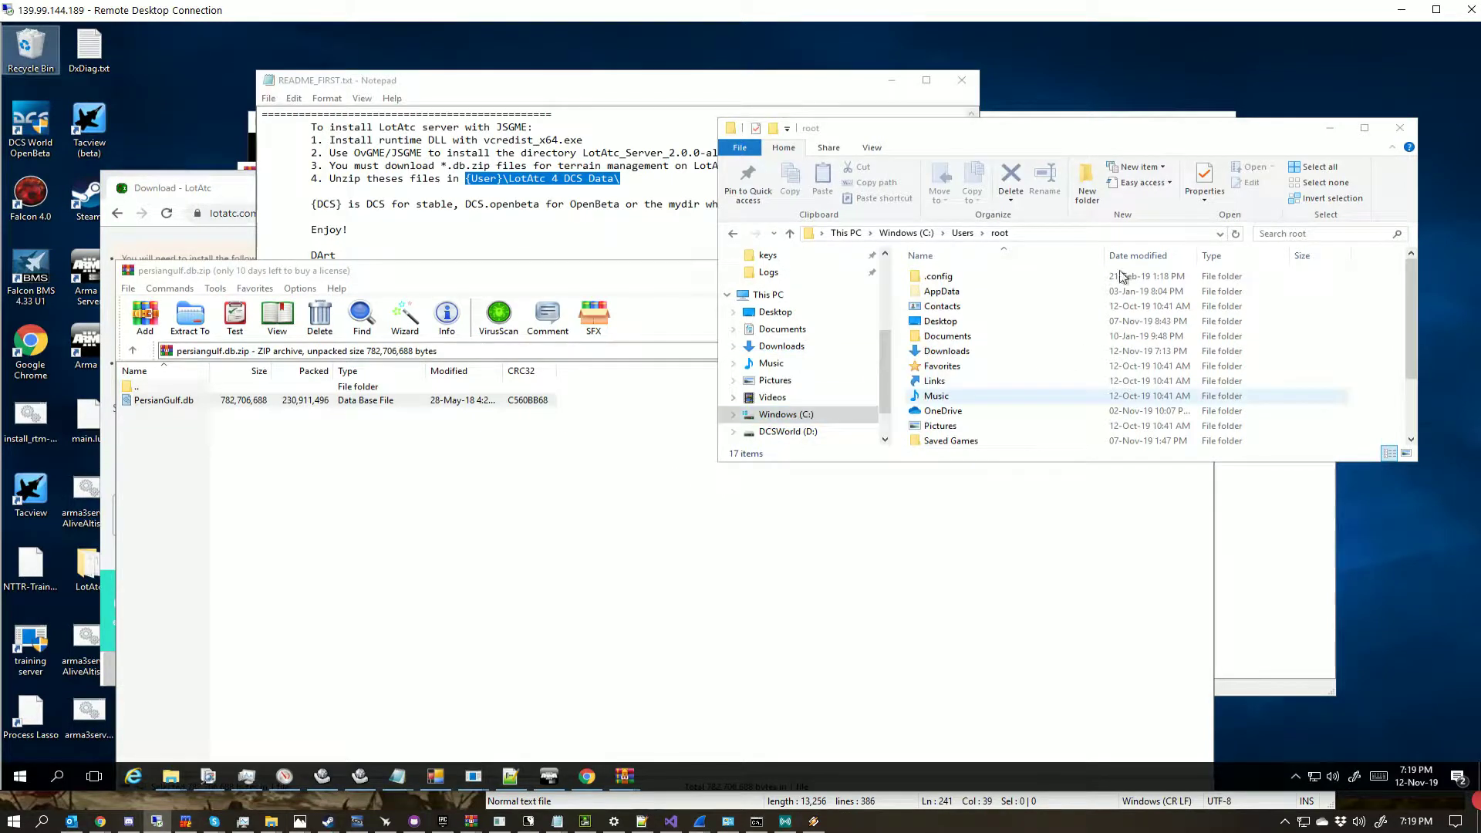
# Step: Create a new folder in root named 'LotATC Data'
pyautogui.click(1087, 185)
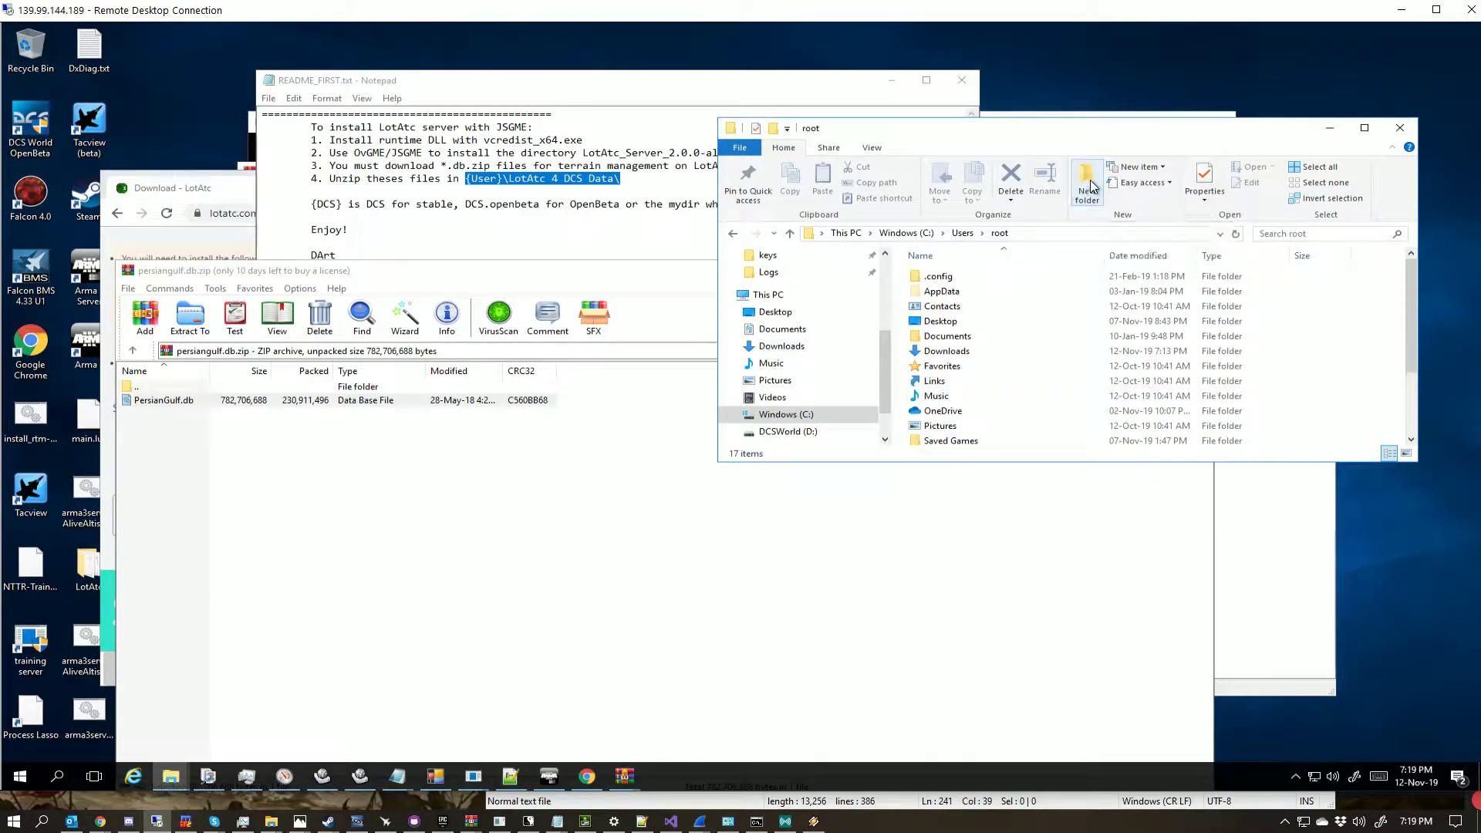
pyautogui.write('LotATC Data')
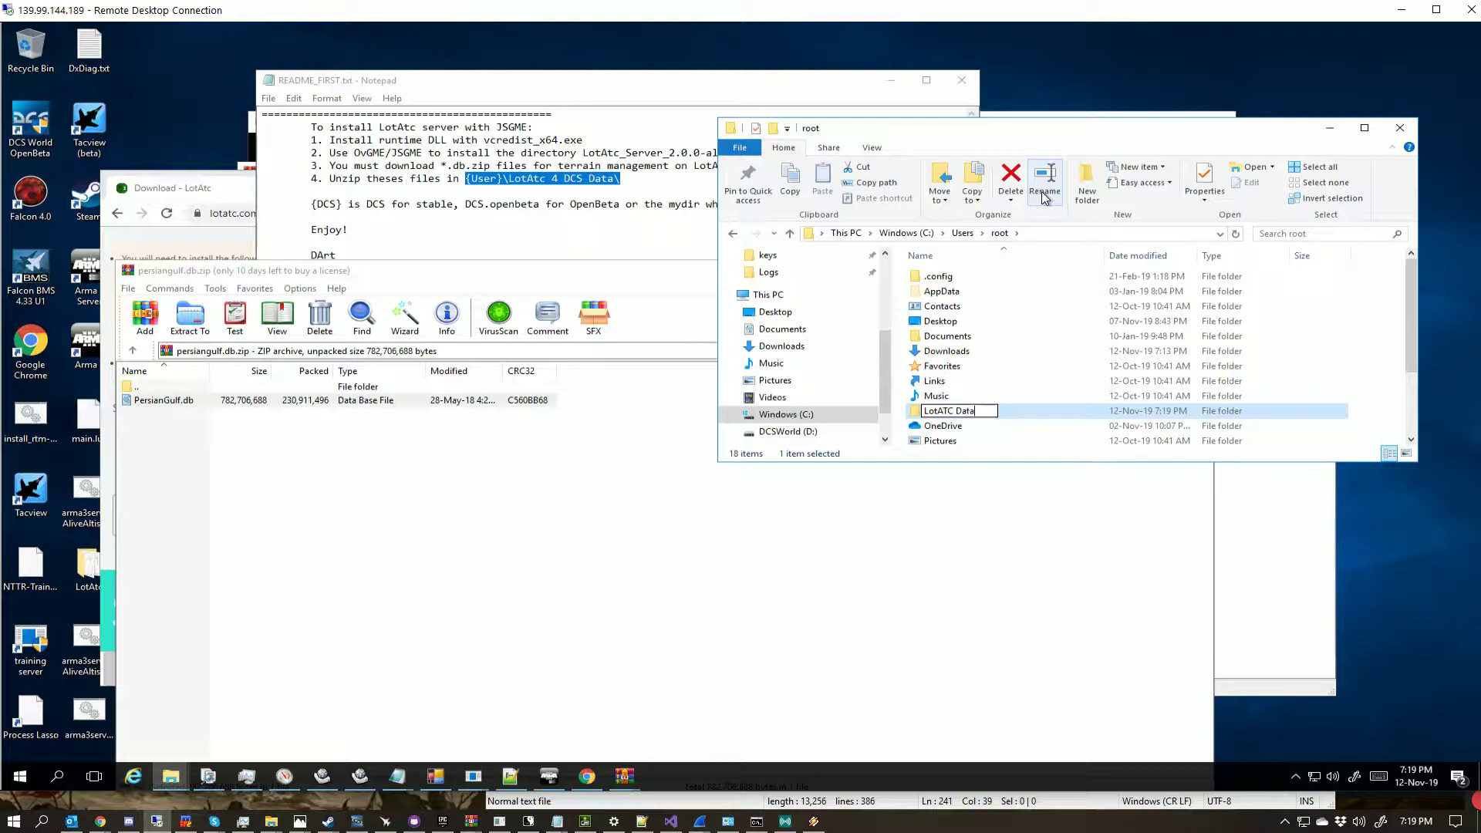
pyautogui.press('Return')
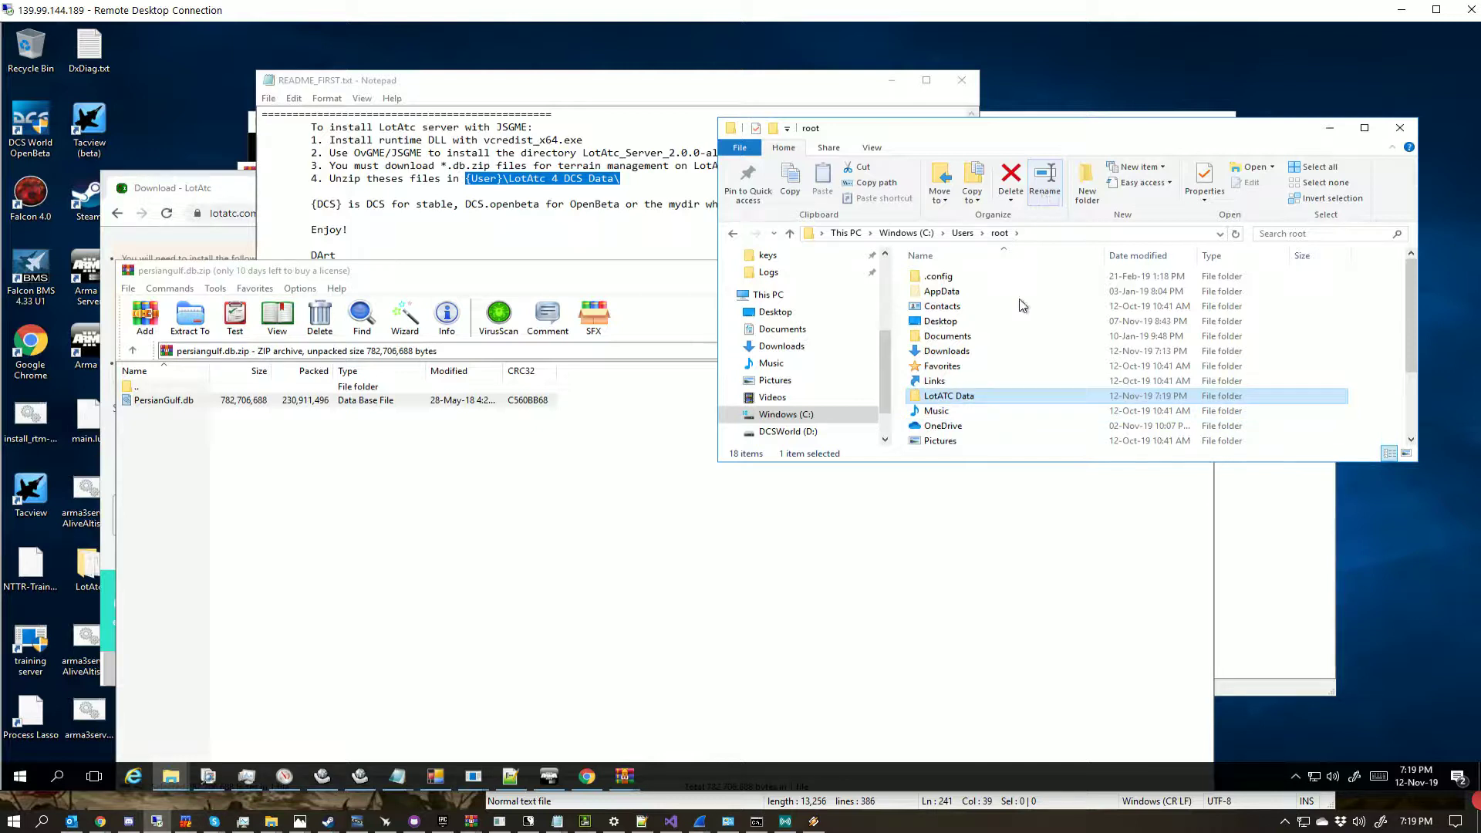
# Step: Extract PersianGulf.db and Normandy.db from their archives into the LotATC Data folder
pyautogui.doubleClick(947, 397)
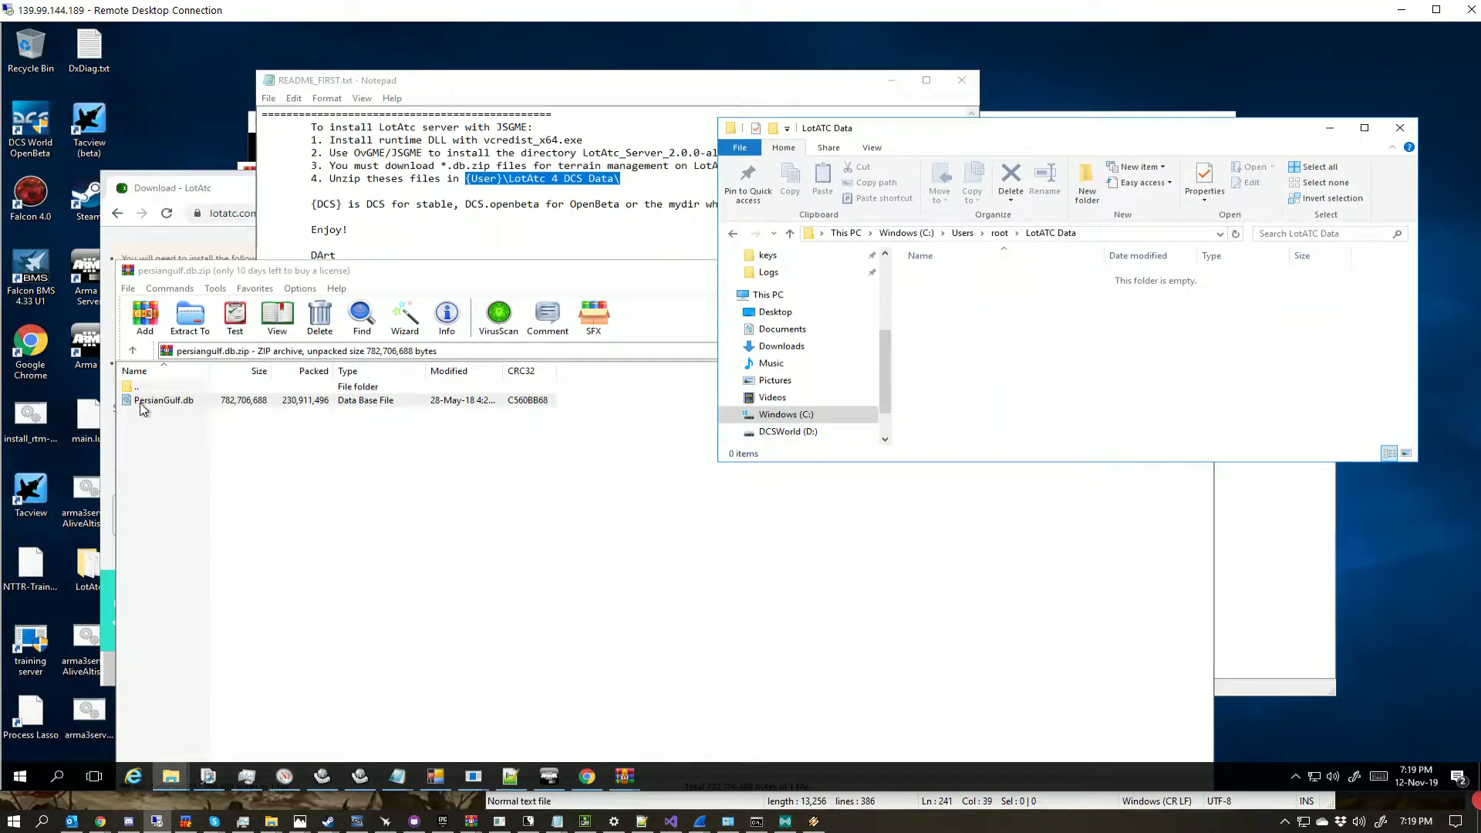
pyautogui.moveTo(142, 408); pyautogui.dragTo(1290, 333)
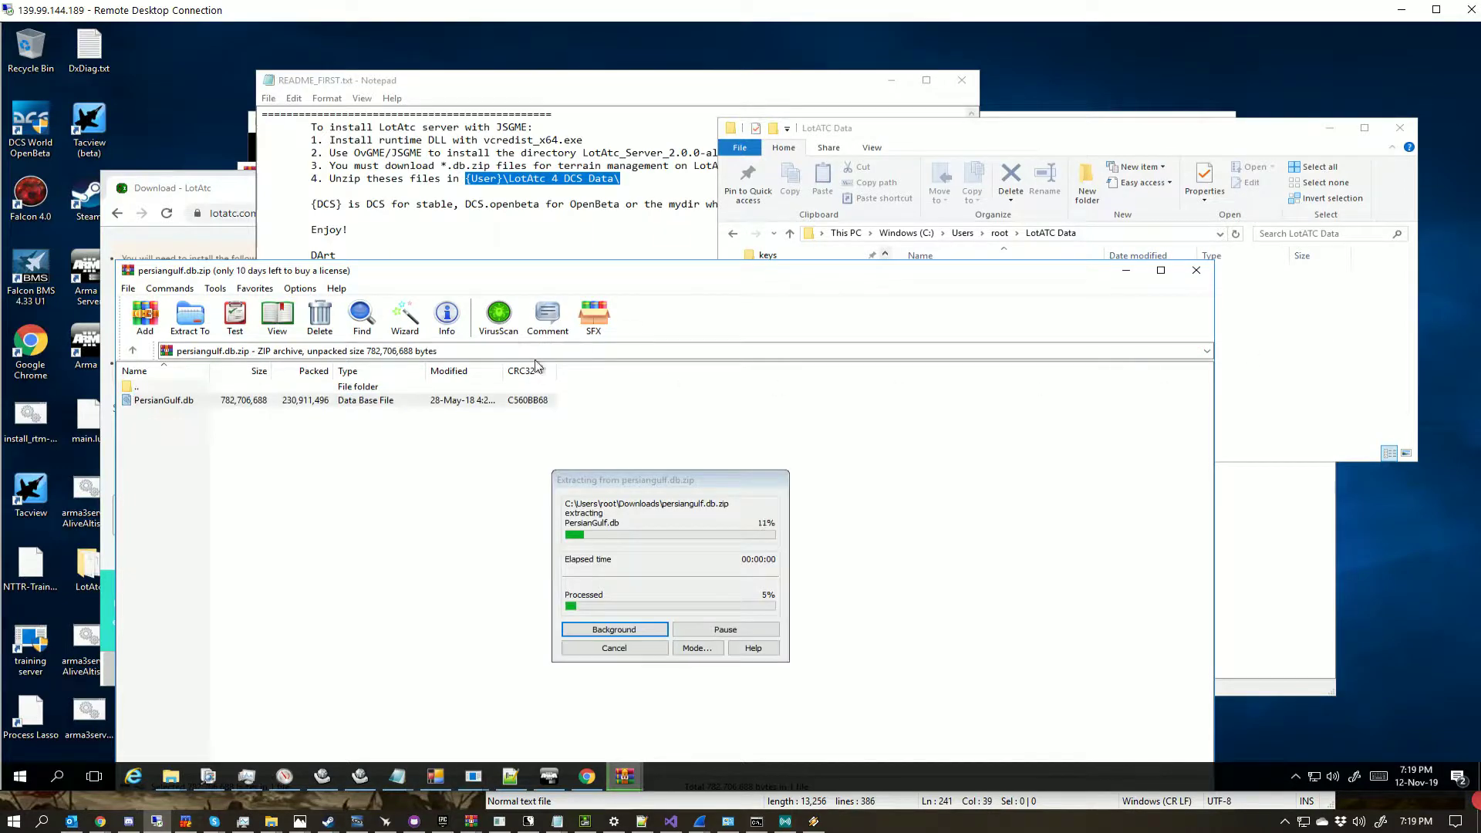
pyautogui.click(138, 390)
pyautogui.doubleClick(140, 390)
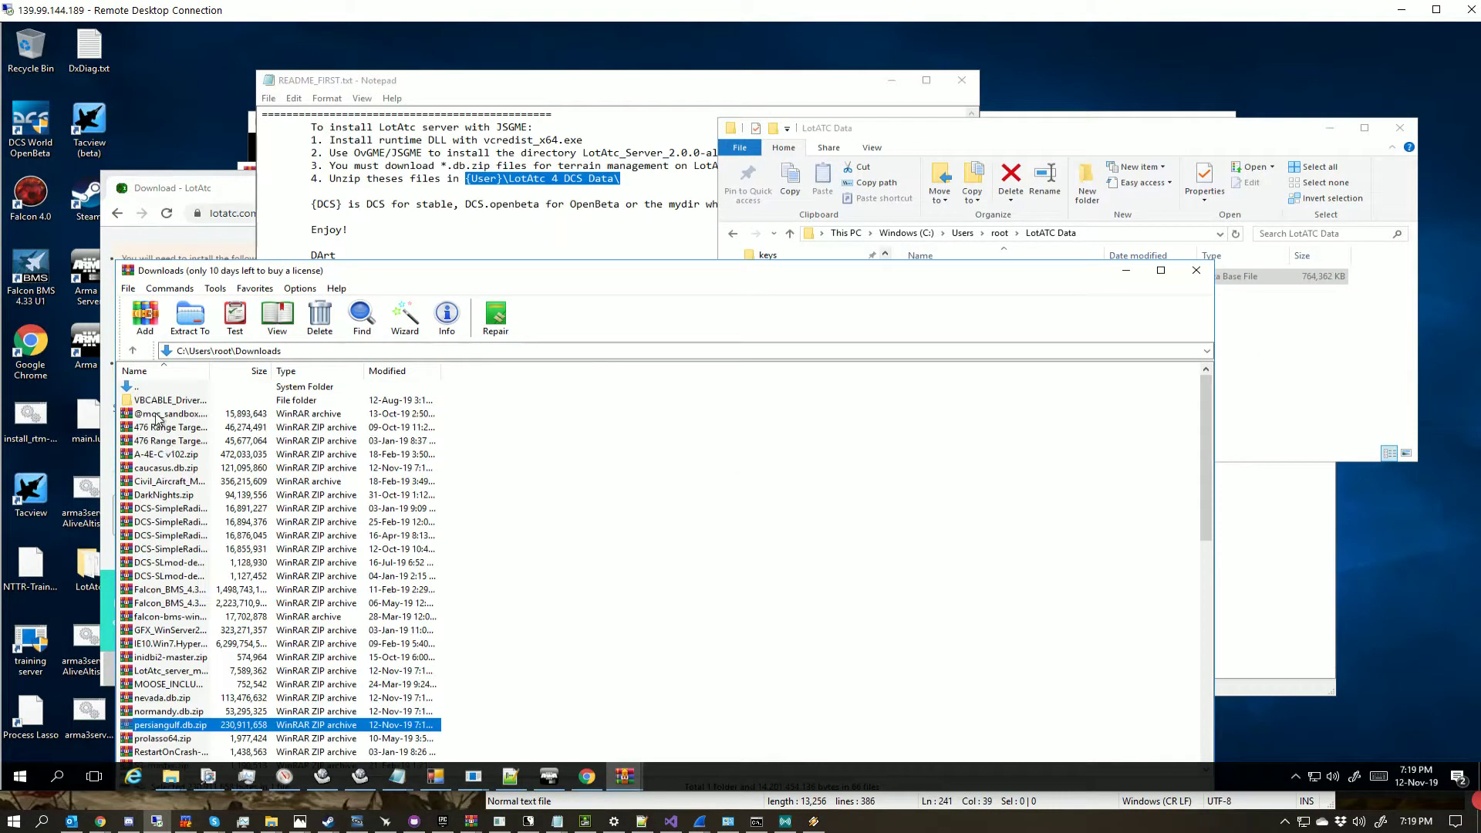
pyautogui.doubleClick(162, 711)
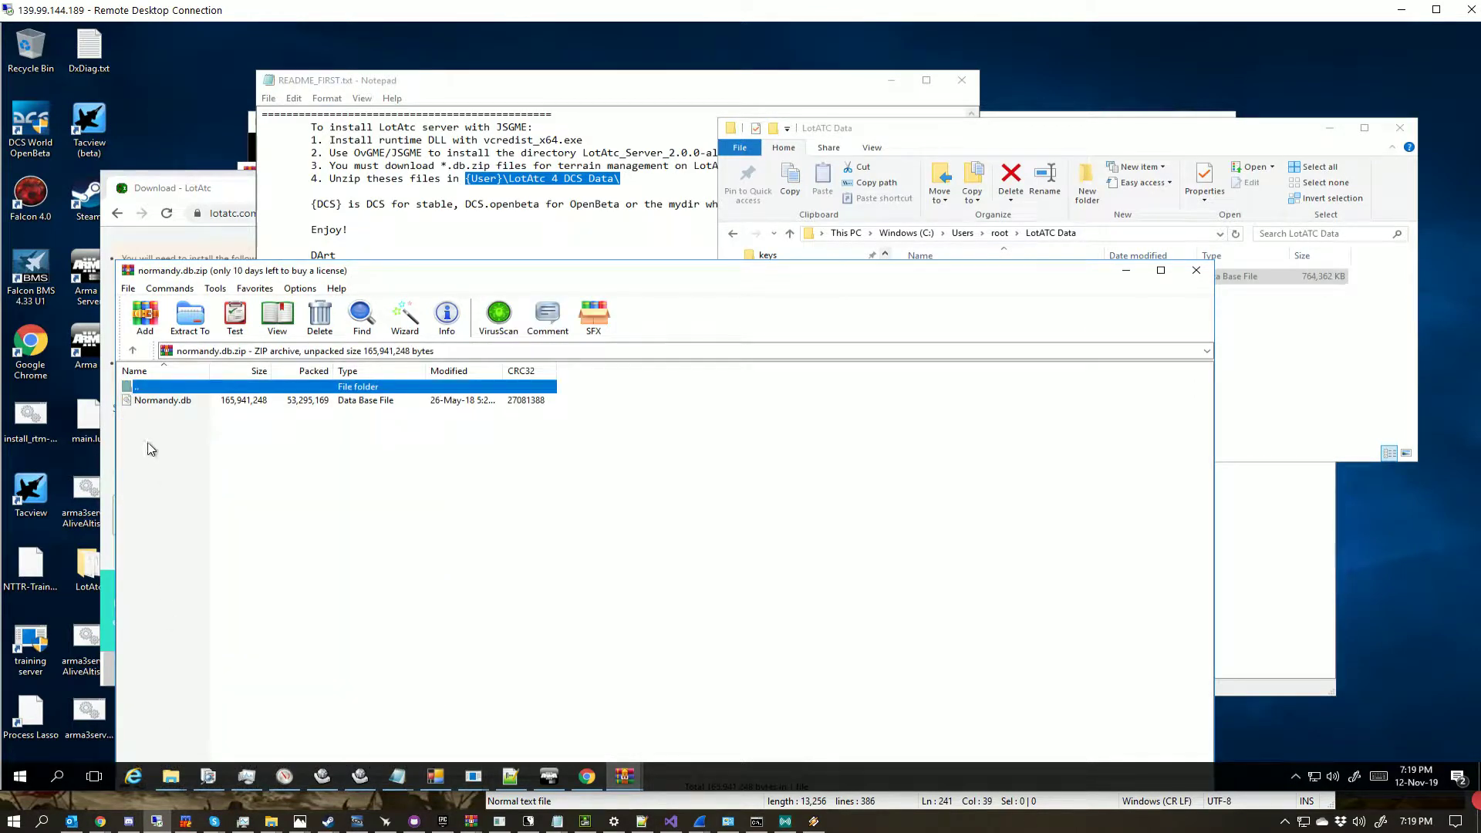
pyautogui.click(148, 399)
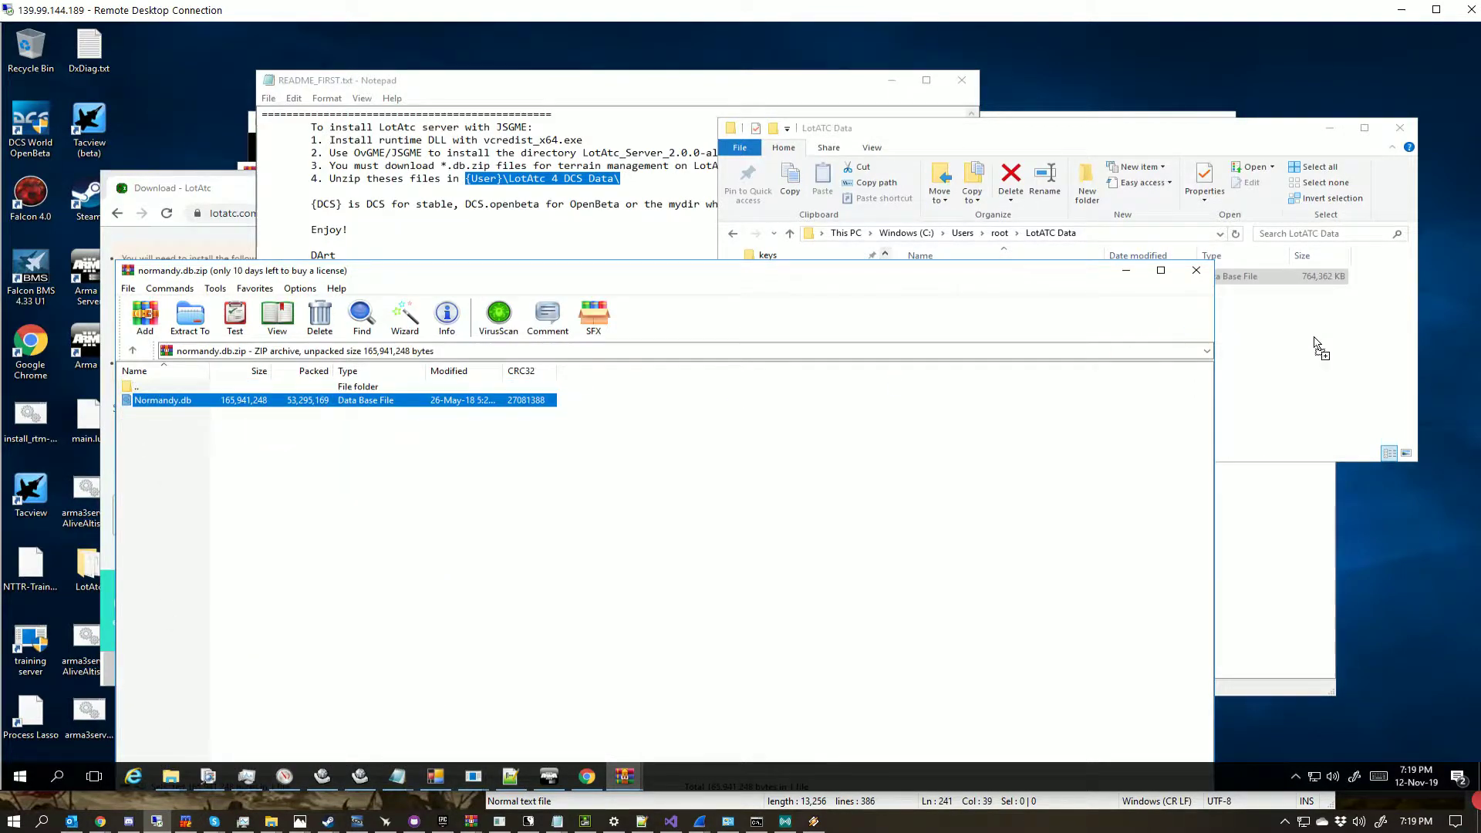
pyautogui.moveTo(1318, 344); pyautogui.dragTo(1318, 344)
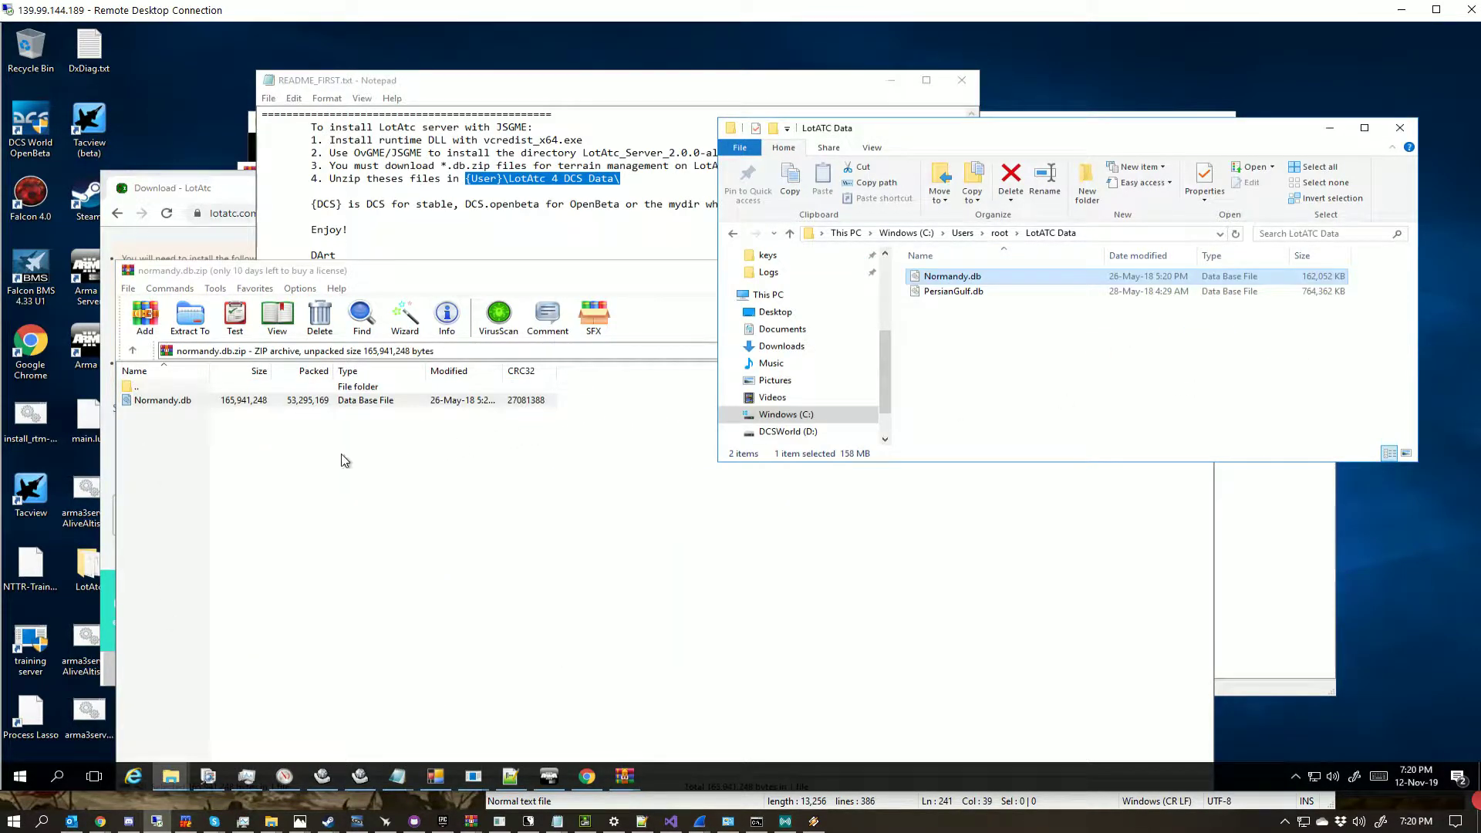
# Step: Extract nevada.db and caucasus.db into LotATC Data, then close the archive window
pyautogui.doubleClick(136, 388)
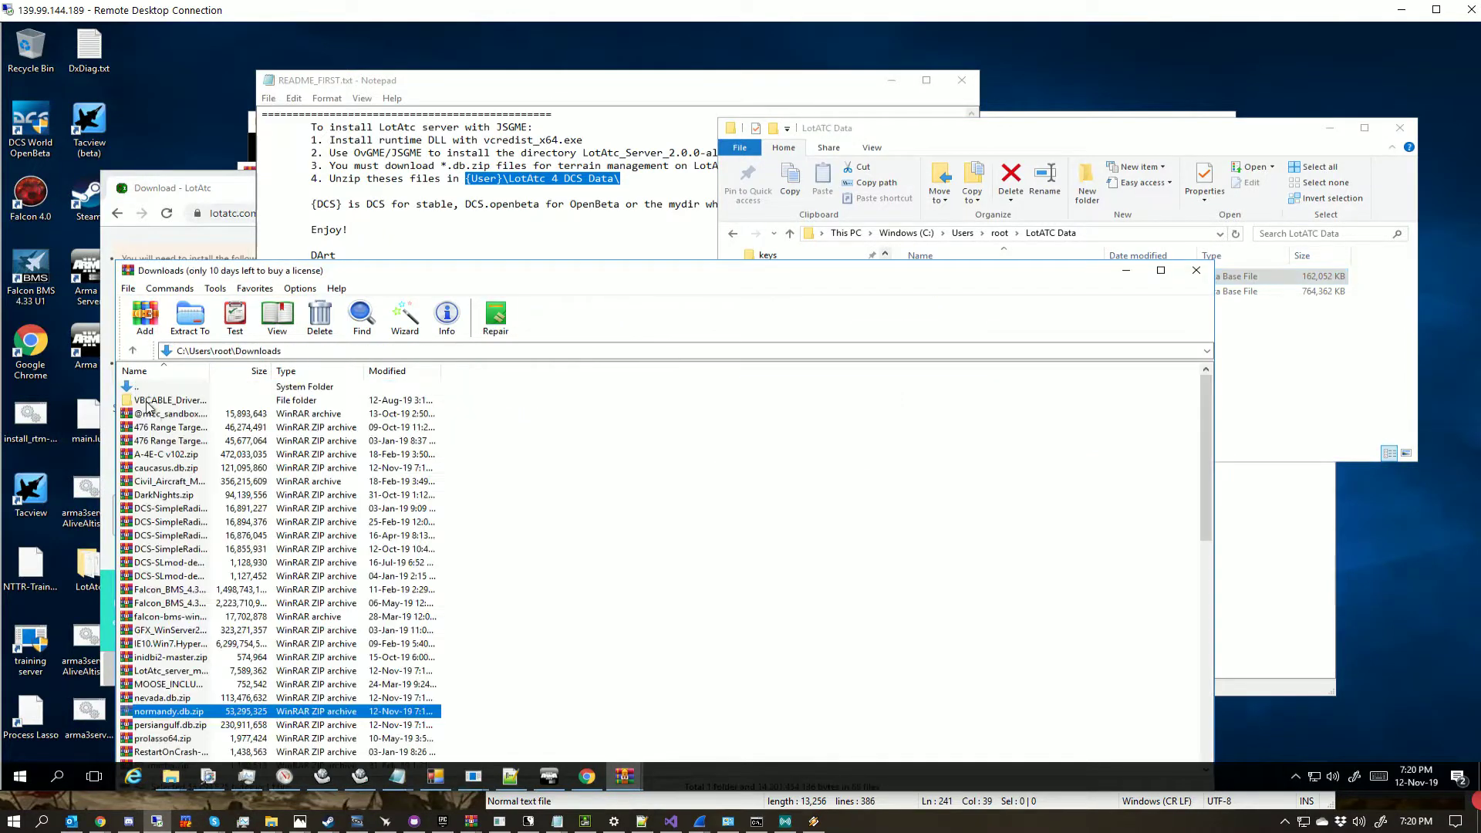
pyautogui.doubleClick(162, 698)
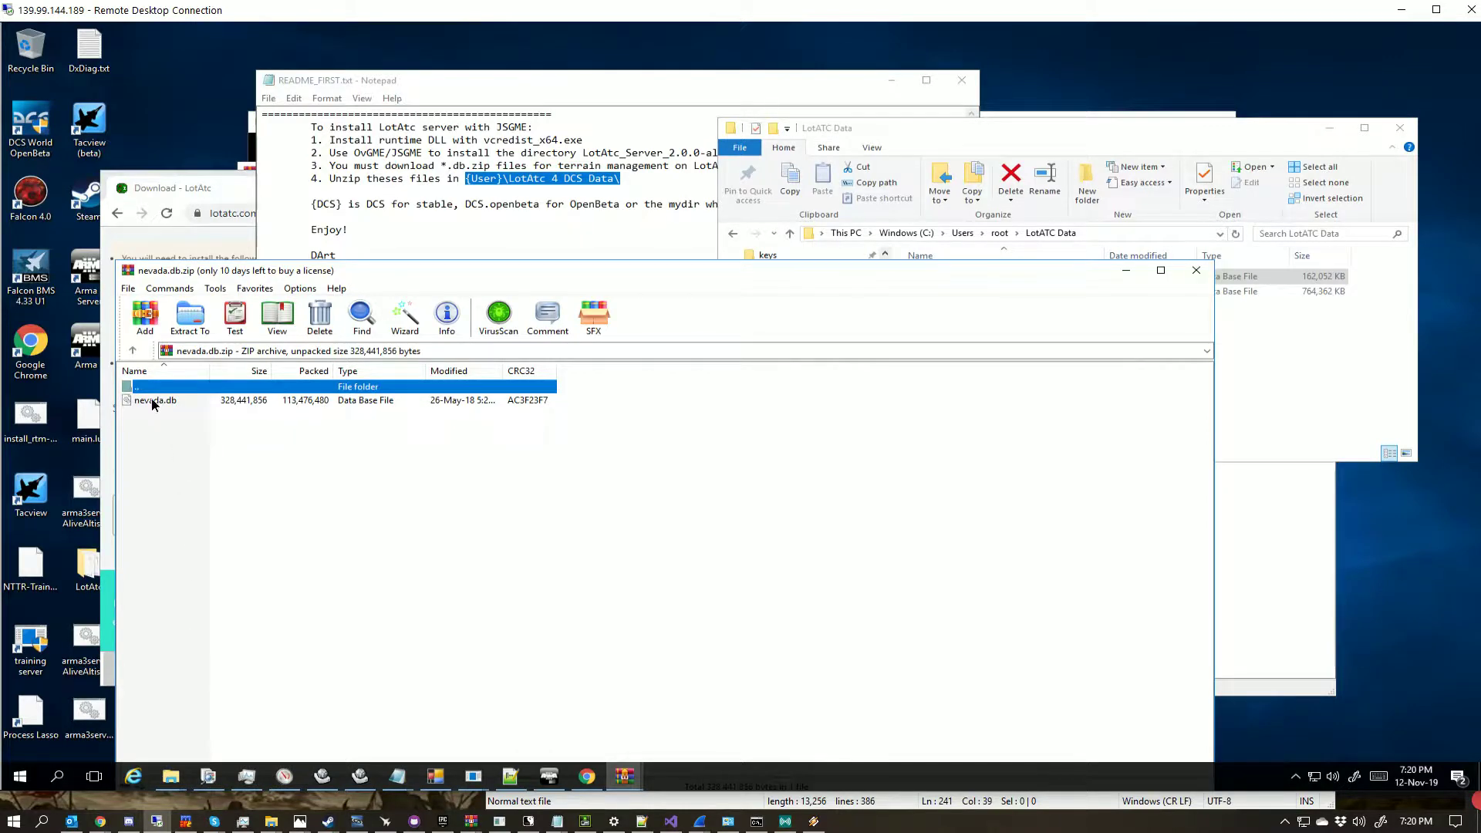
pyautogui.moveTo(154, 404); pyautogui.dragTo(1285, 384)
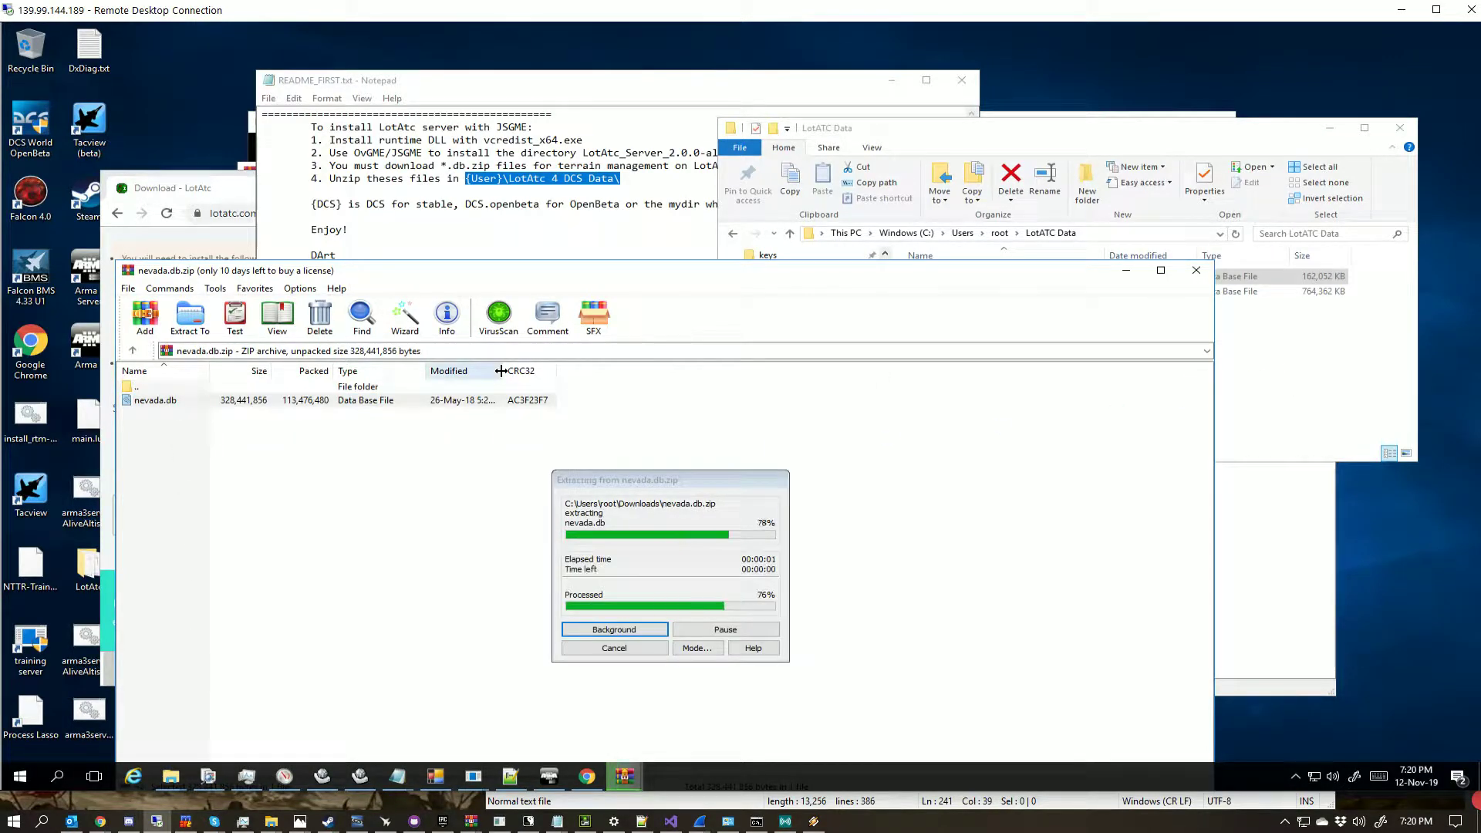
pyautogui.doubleClick(144, 389)
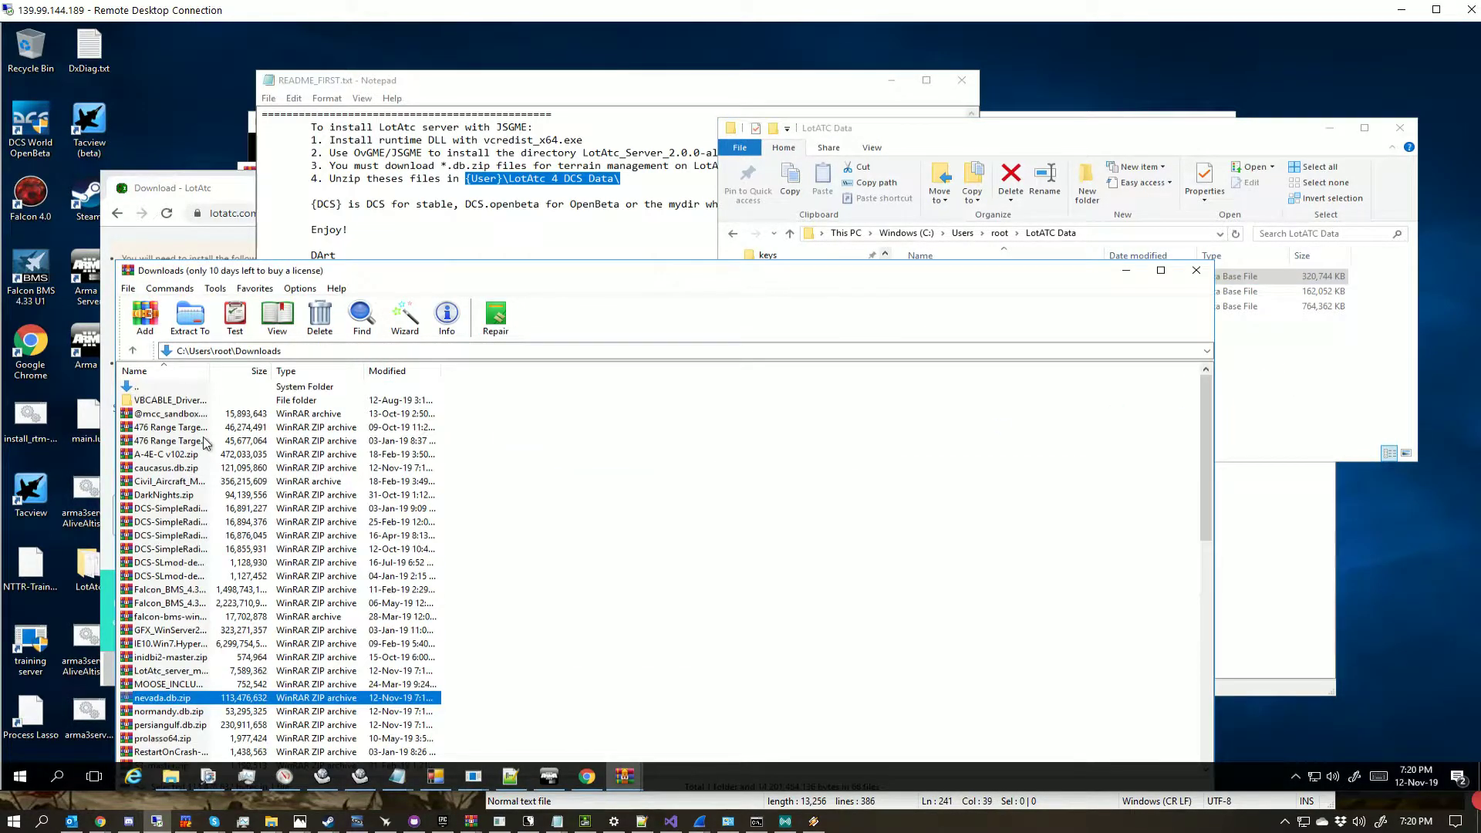
pyautogui.scroll(-1, 194, 555)
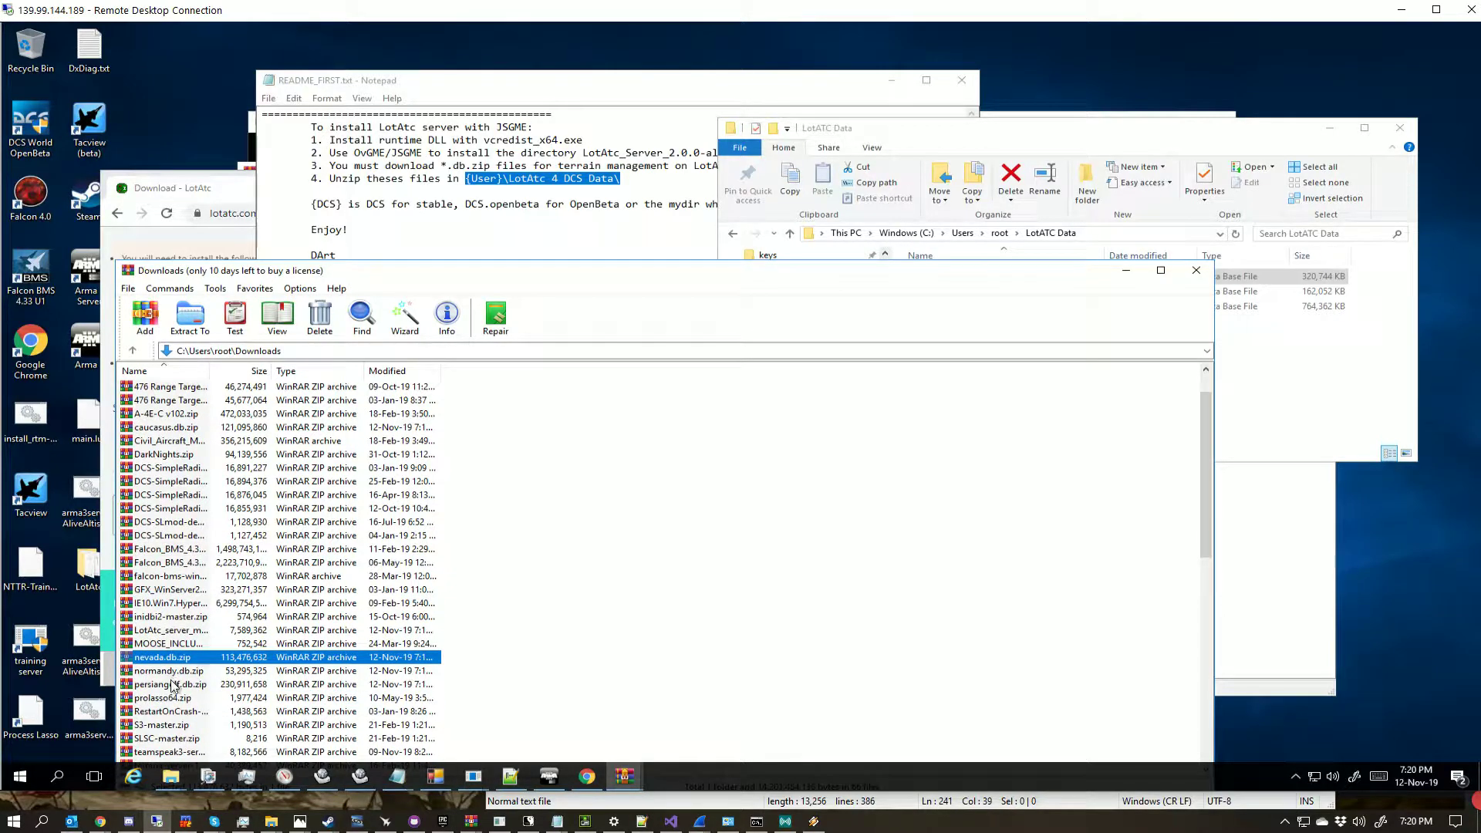
pyautogui.scroll(1, 220, 571)
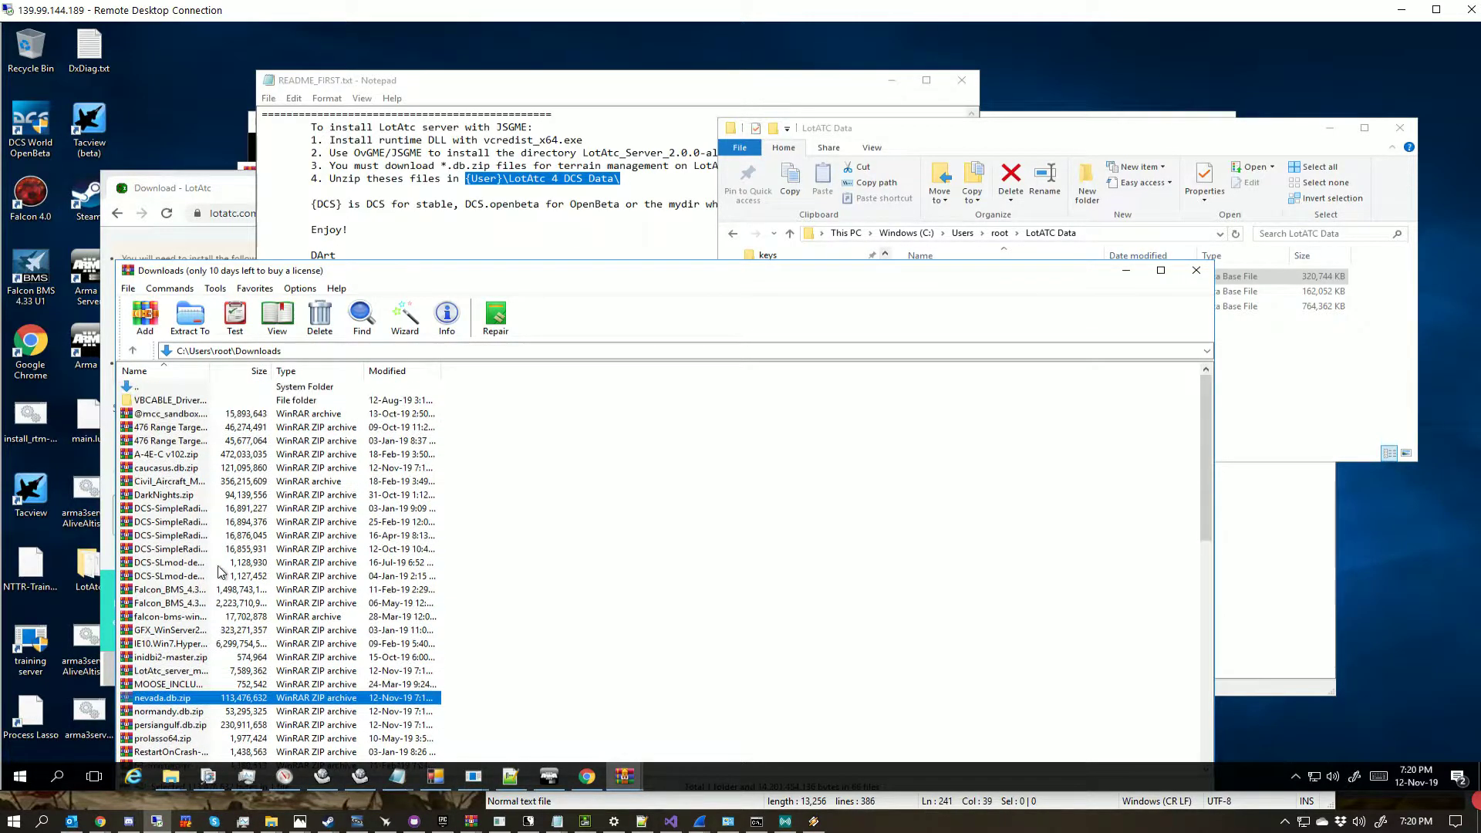
pyautogui.doubleClick(159, 468)
pyautogui.moveTo(159, 408); pyautogui.dragTo(1302, 372)
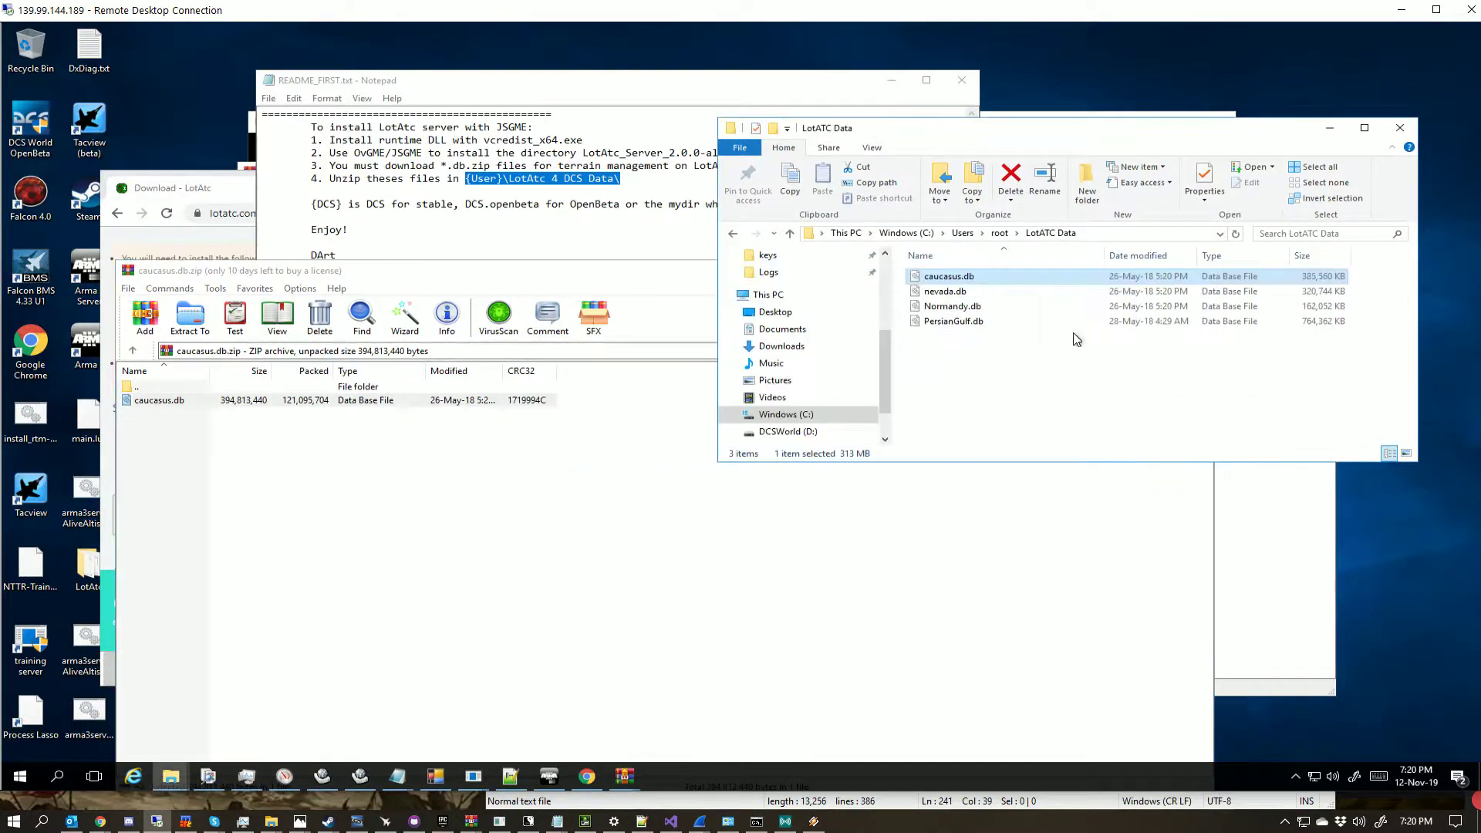
pyautogui.click(637, 540)
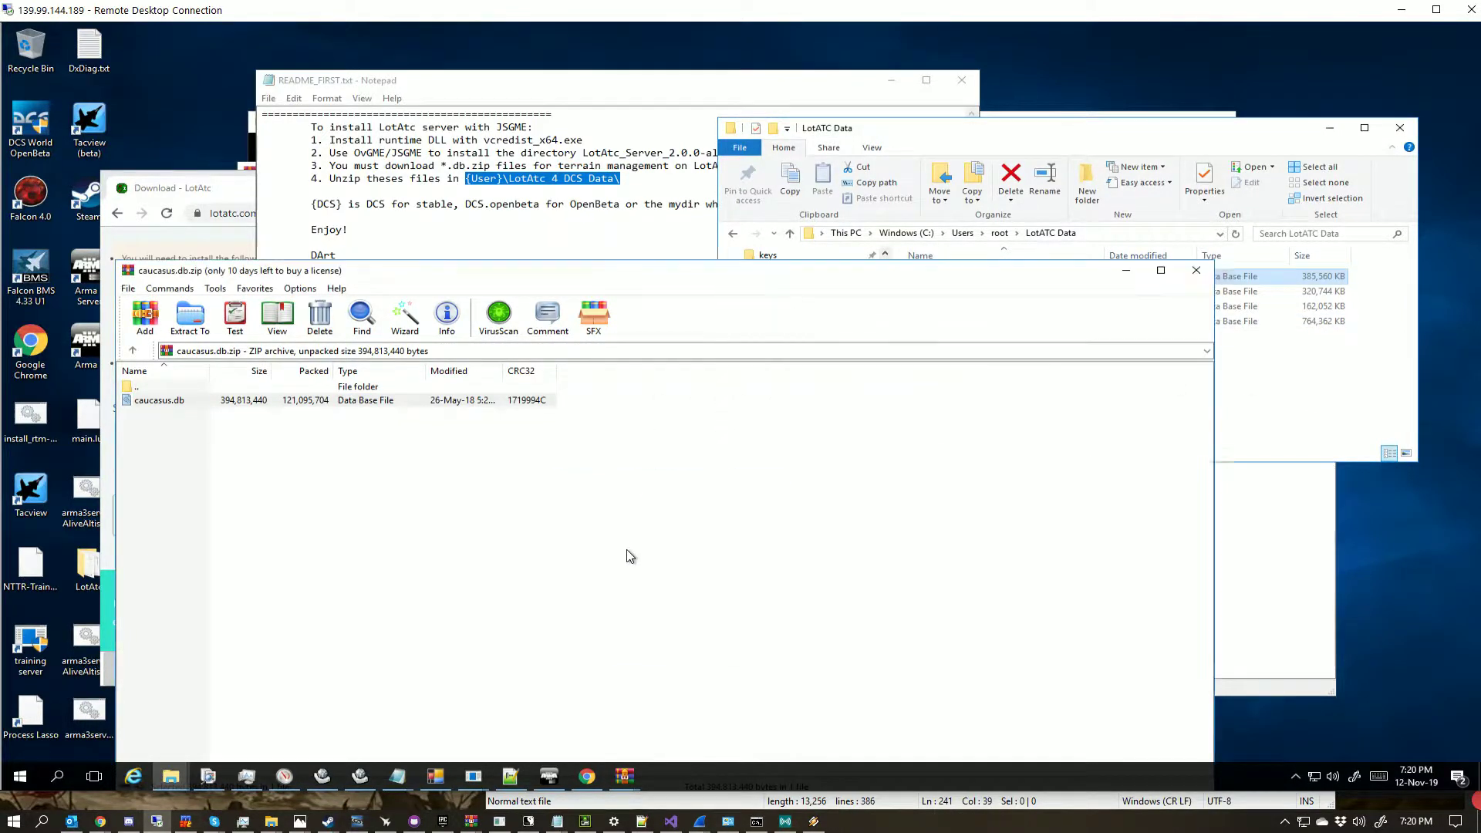
pyautogui.click(1196, 270)
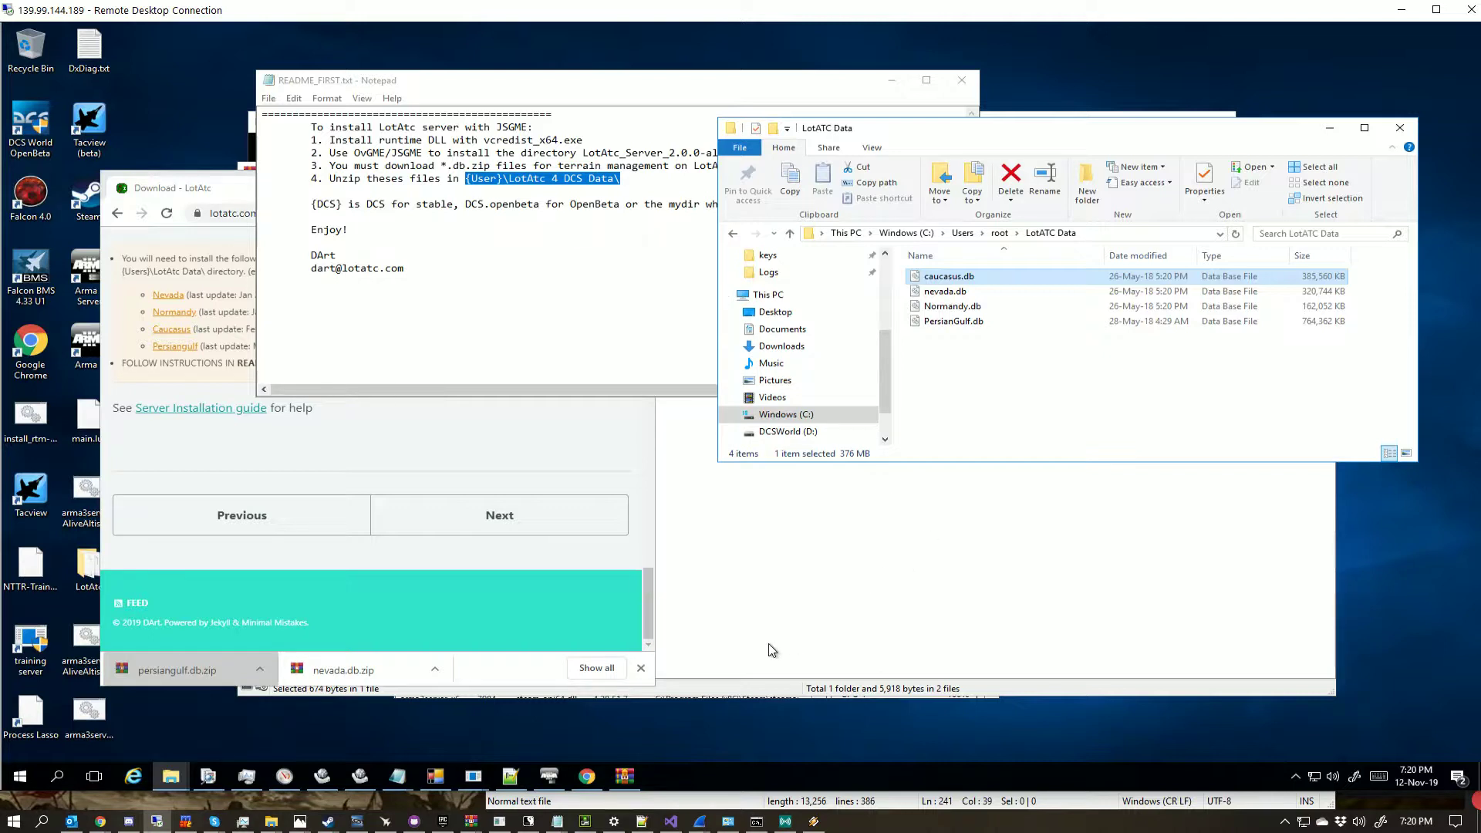
# Step: Close the LotAtc server archive and show DCS Server 3's settings in the server manager
pyautogui.click(926, 589)
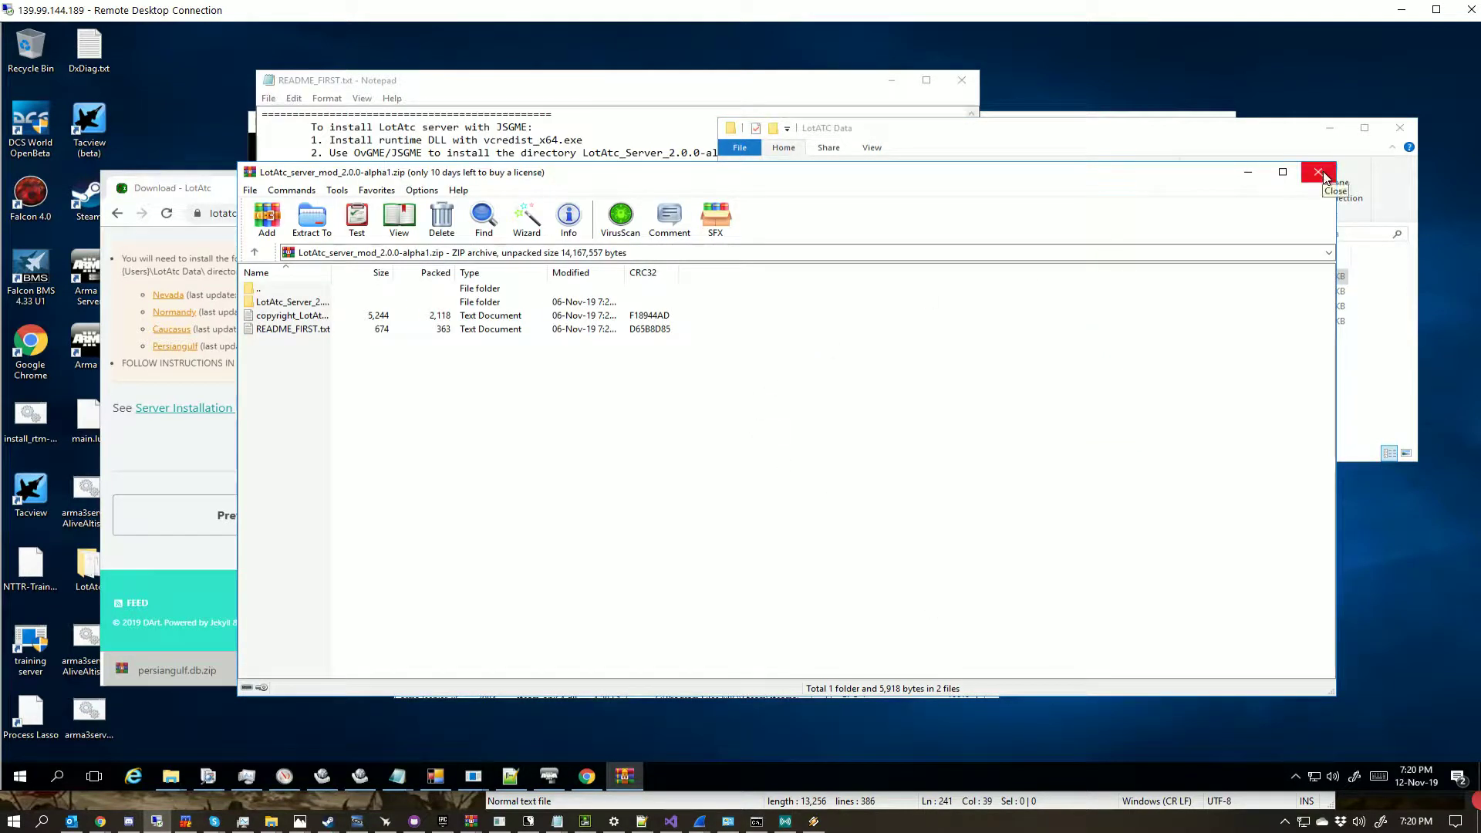
pyautogui.click(1318, 172)
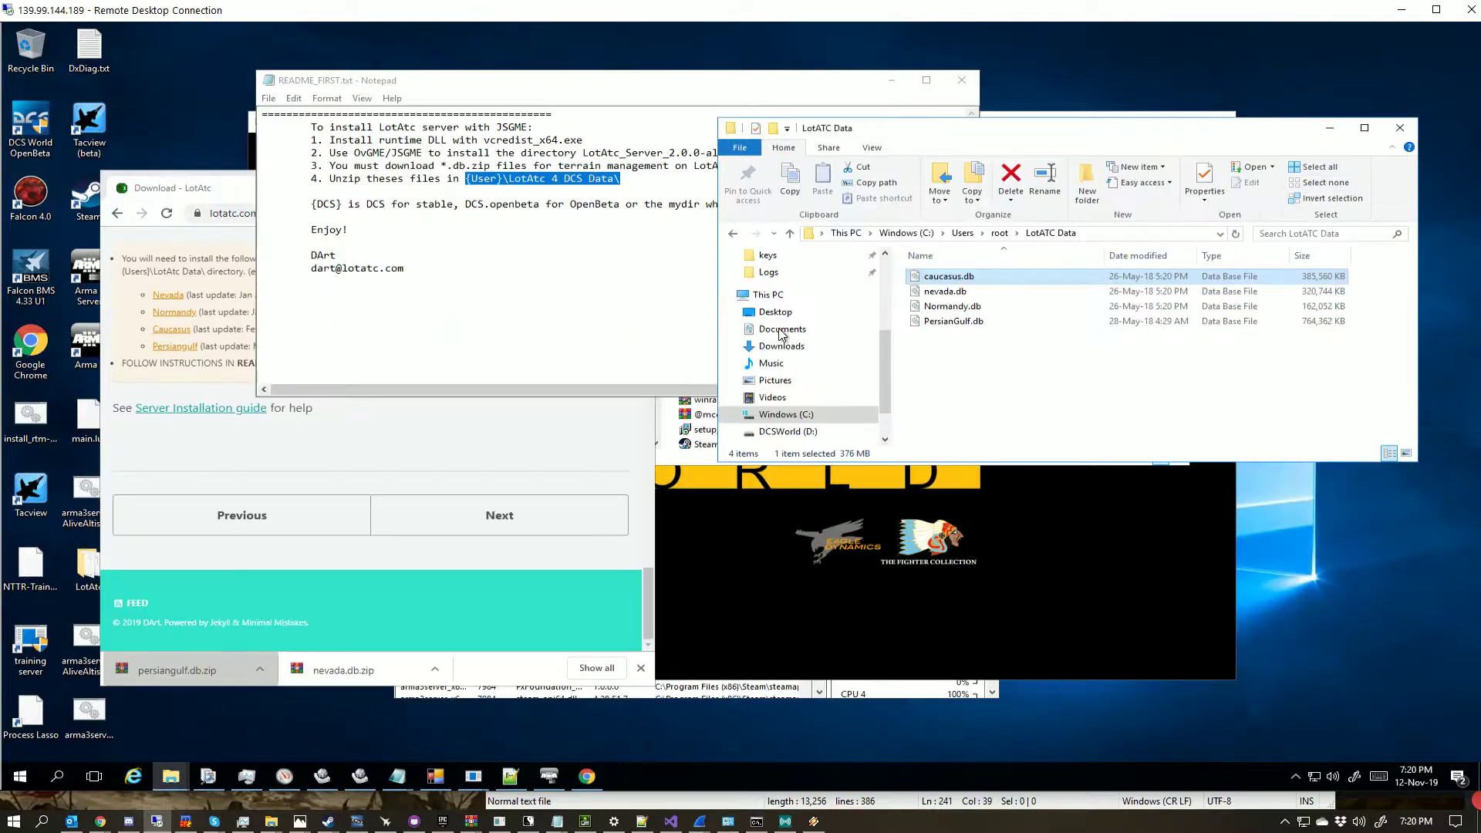
pyautogui.click(444, 779)
pyautogui.click(869, 105)
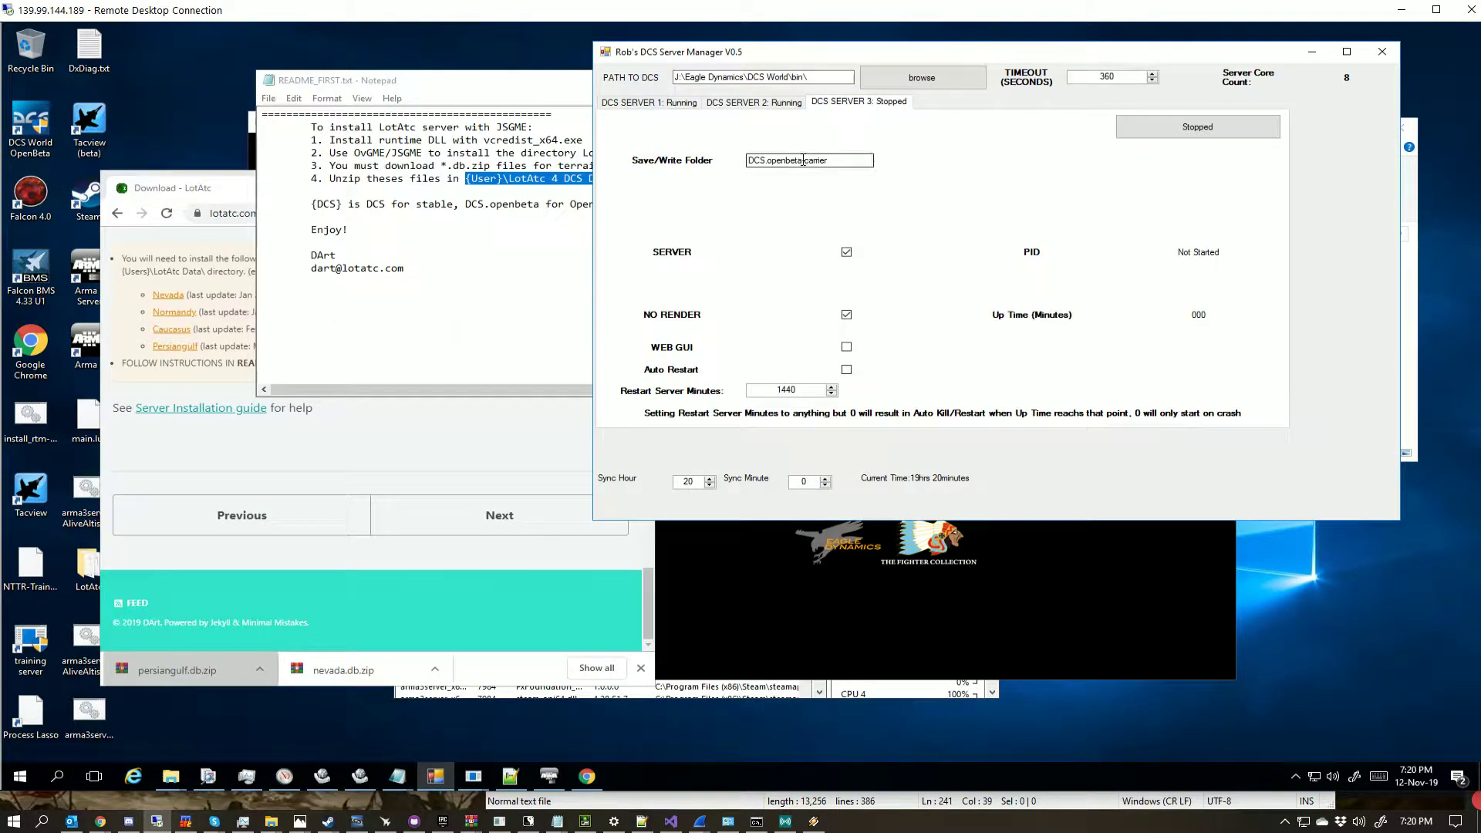
# Step: Locate the DCS.openbeta-private folder under savedgames to use as Server 3's save folder
pyautogui.click(170, 776)
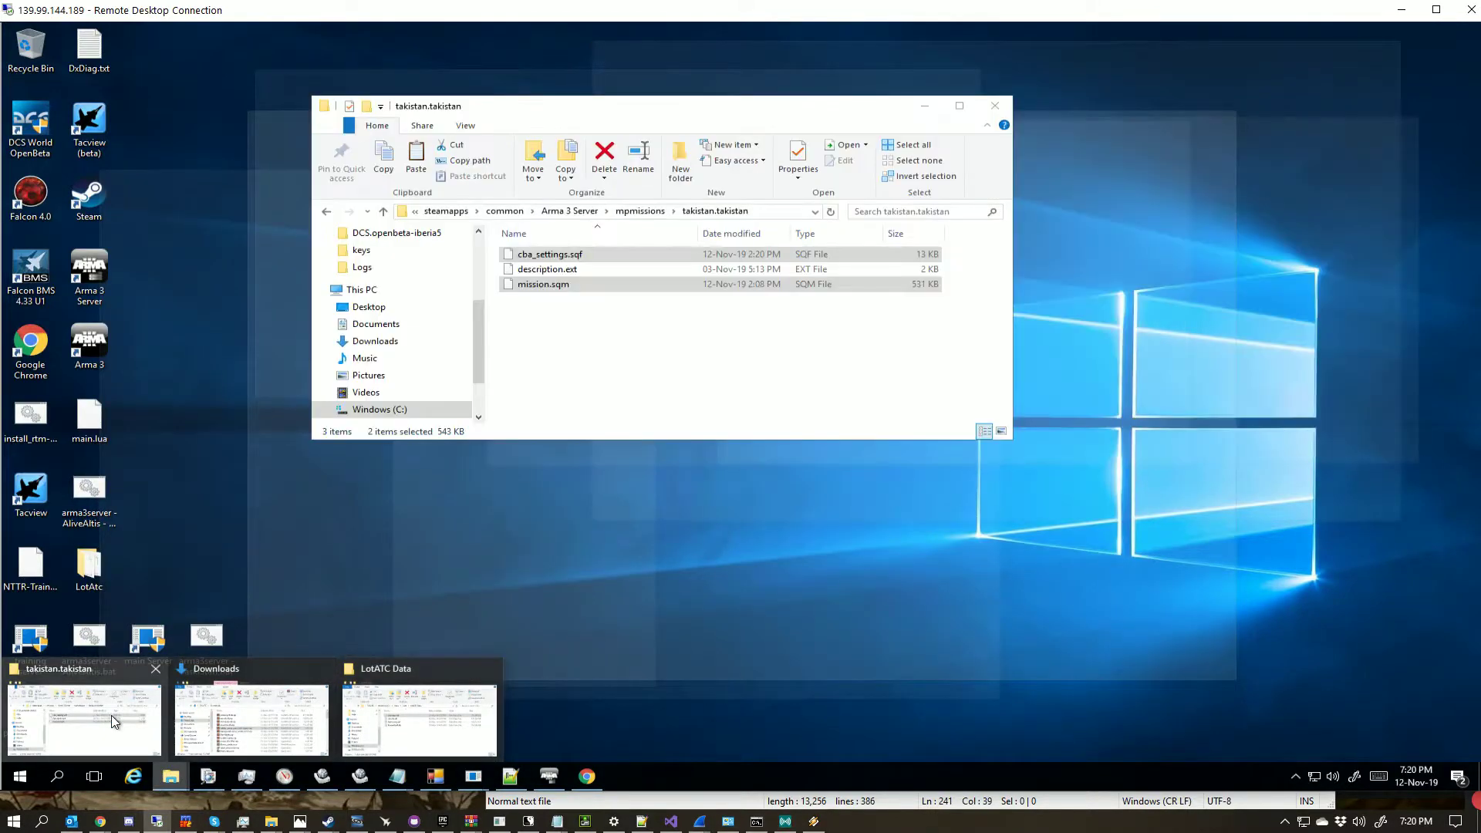
pyautogui.moveTo(438, 702)
pyautogui.moveTo(108, 722)
pyautogui.click(197, 725)
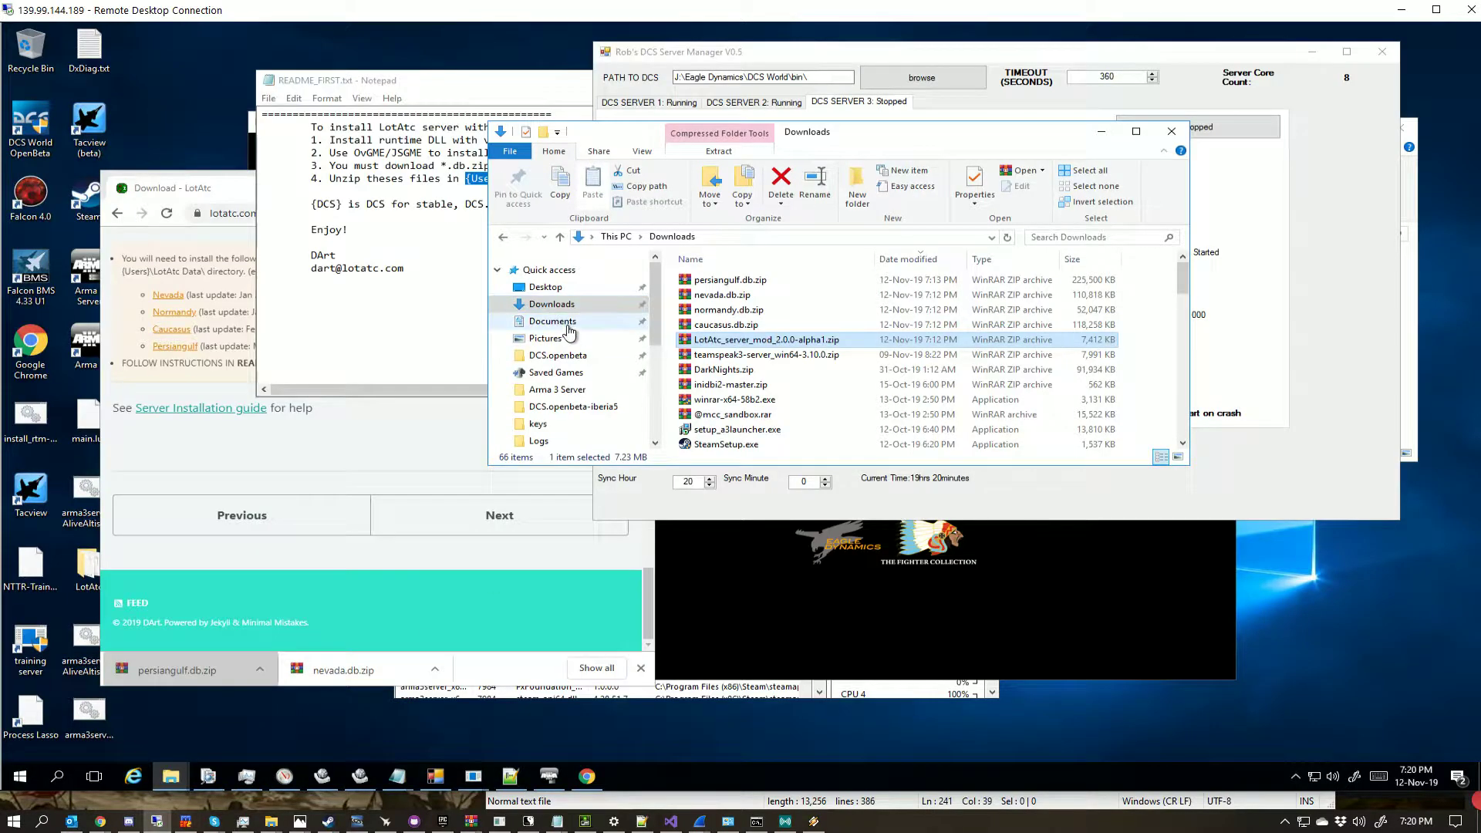
pyautogui.scroll(1, 568, 312)
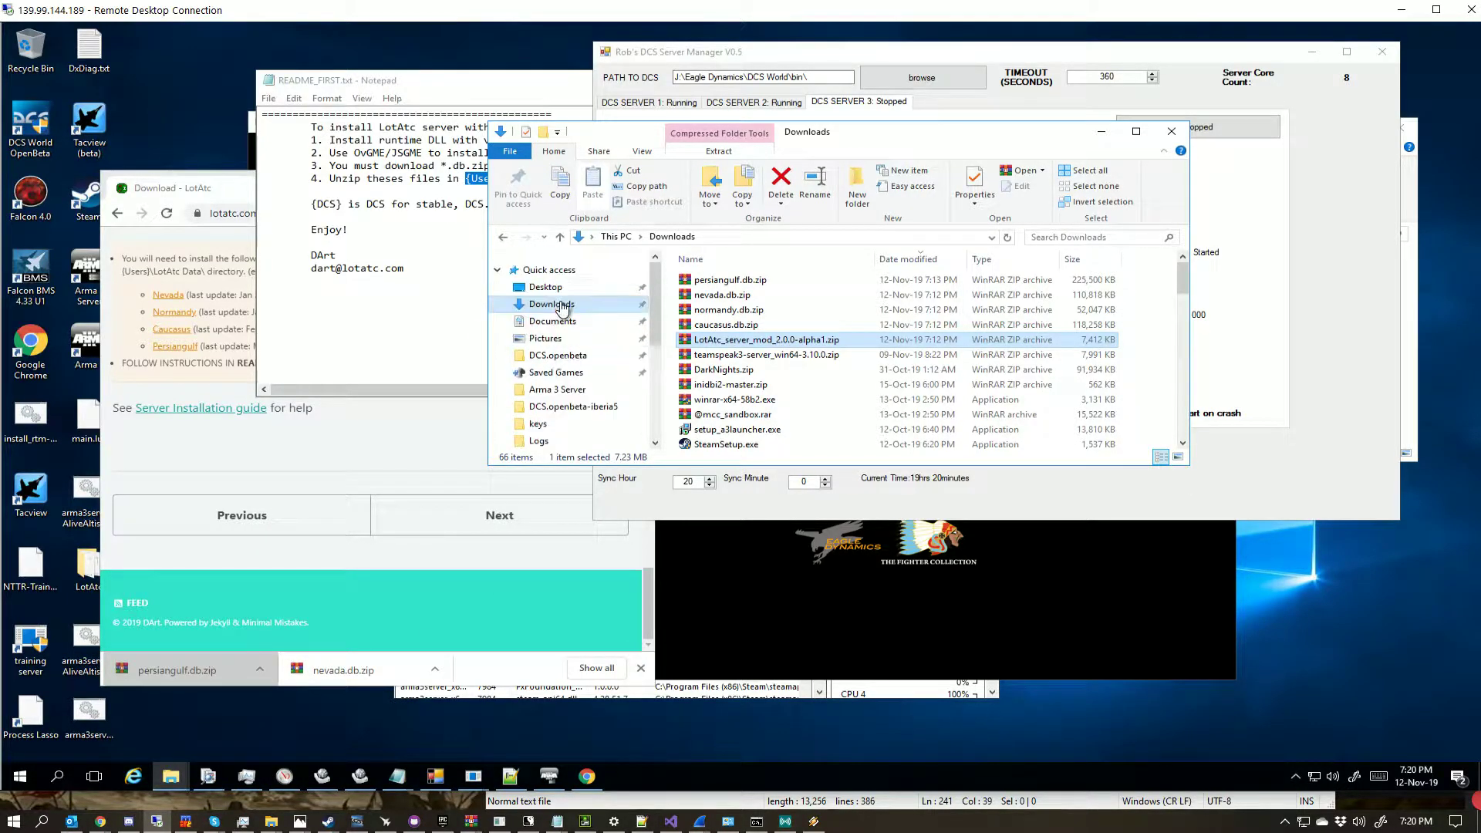
pyautogui.click(571, 356)
pyautogui.click(750, 237)
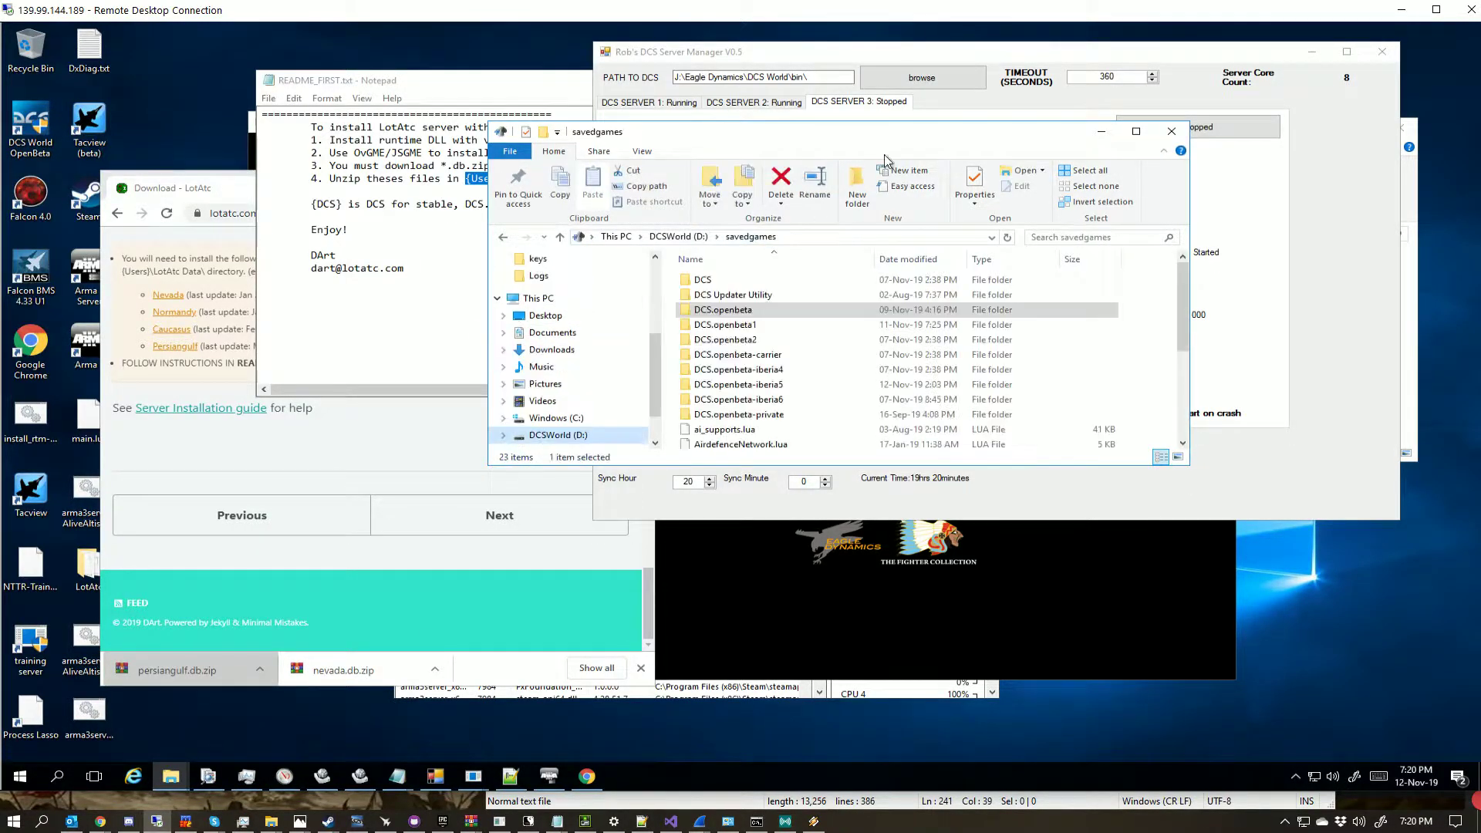
pyautogui.moveTo(899, 125); pyautogui.dragTo(566, 289)
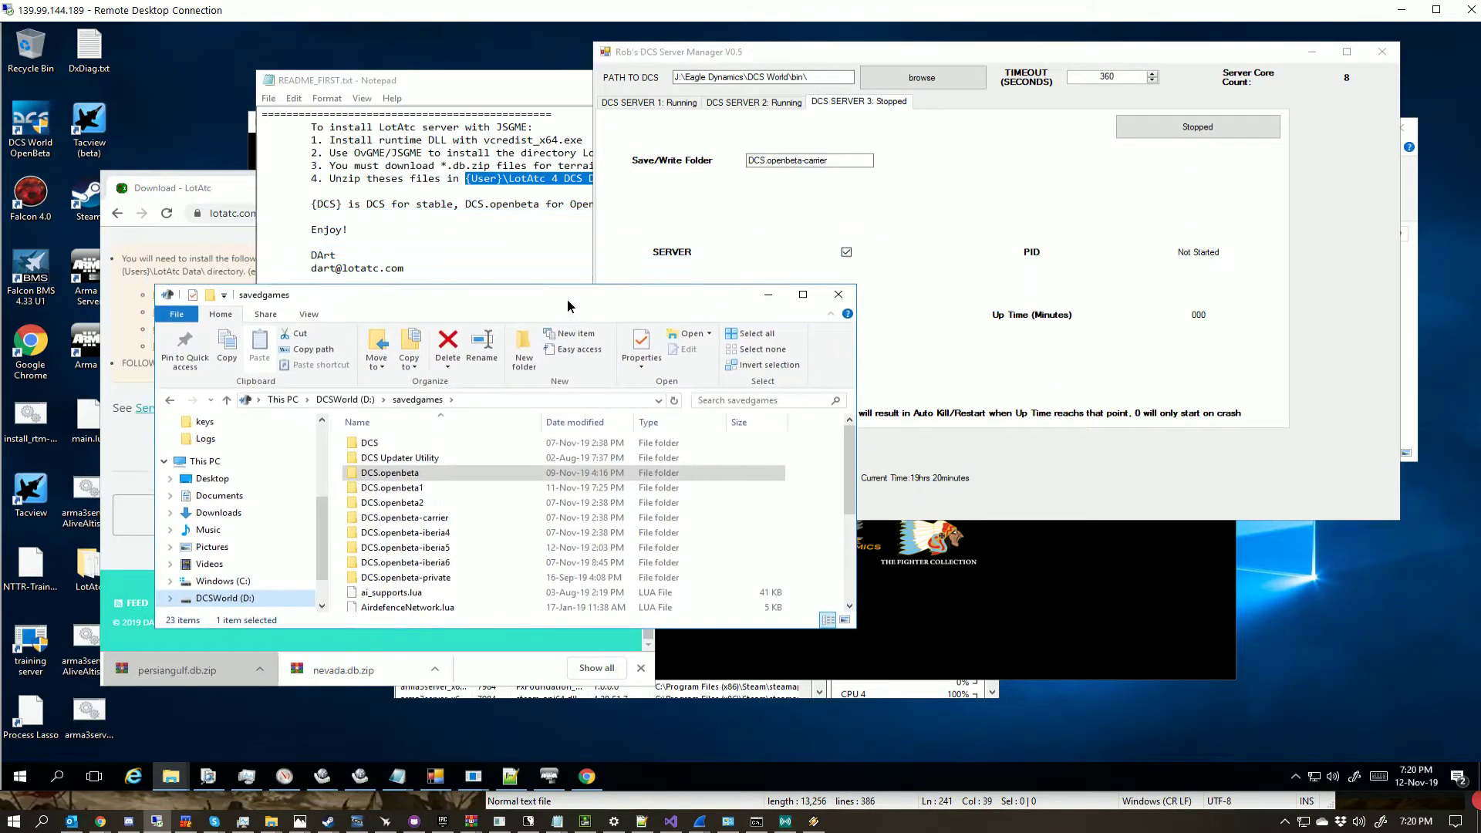
pyautogui.click(452, 579)
pyautogui.click(806, 159)
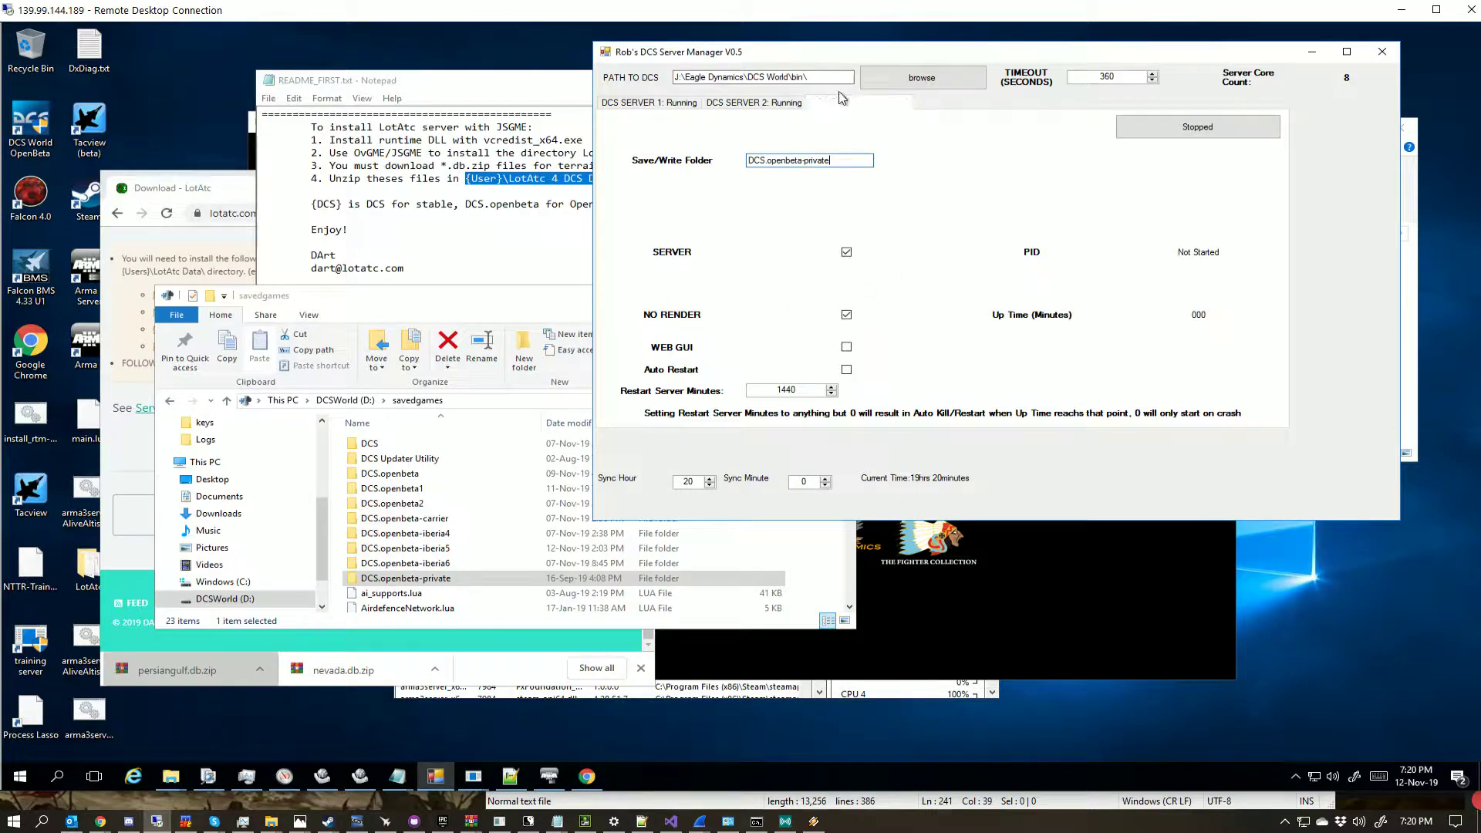
# Step: Start DCS Server 3, then open DCS.openbeta-private\Logs and select dcs.log
pyautogui.click(1227, 131)
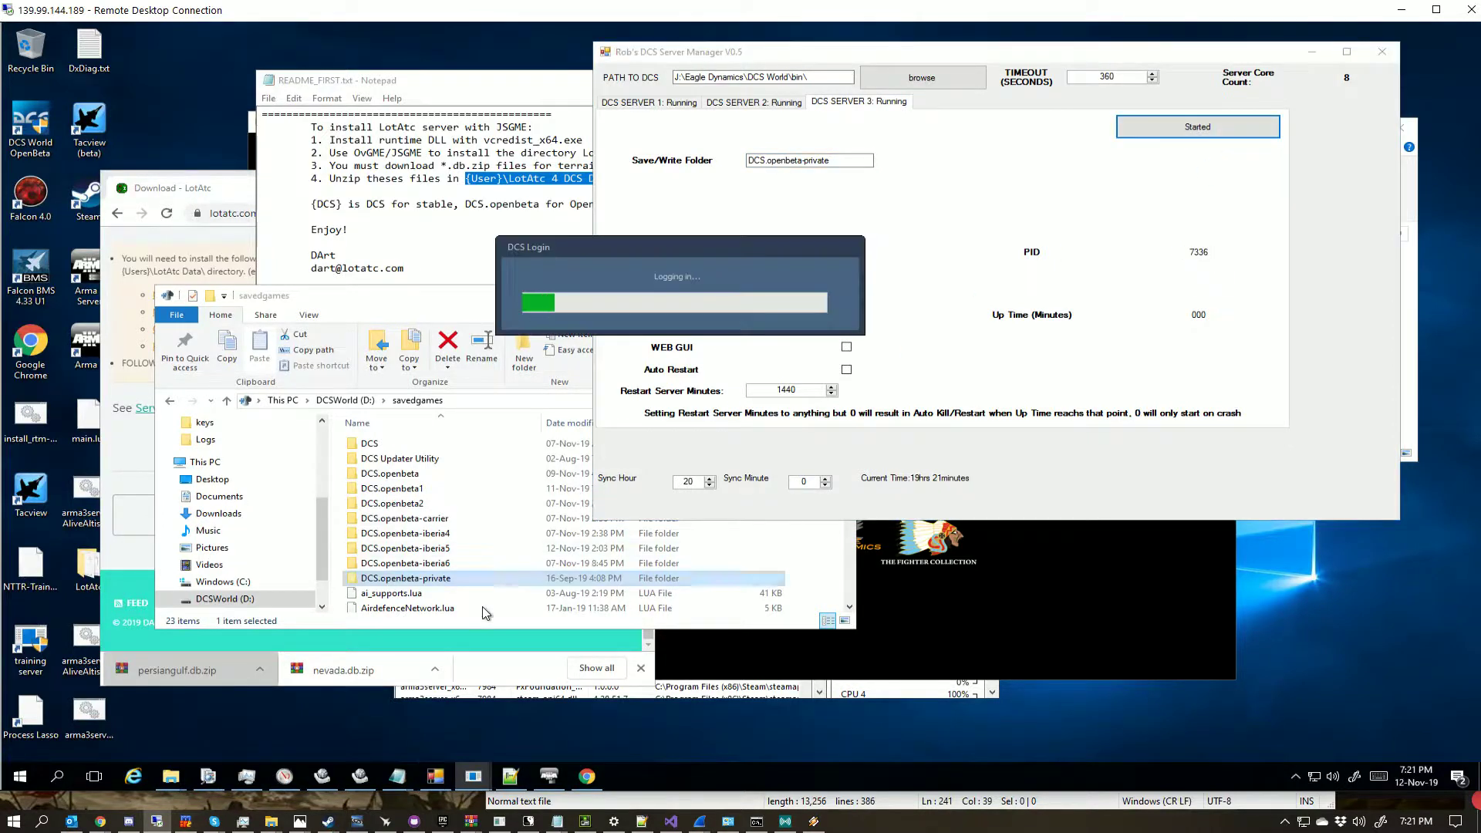
pyautogui.doubleClick(424, 578)
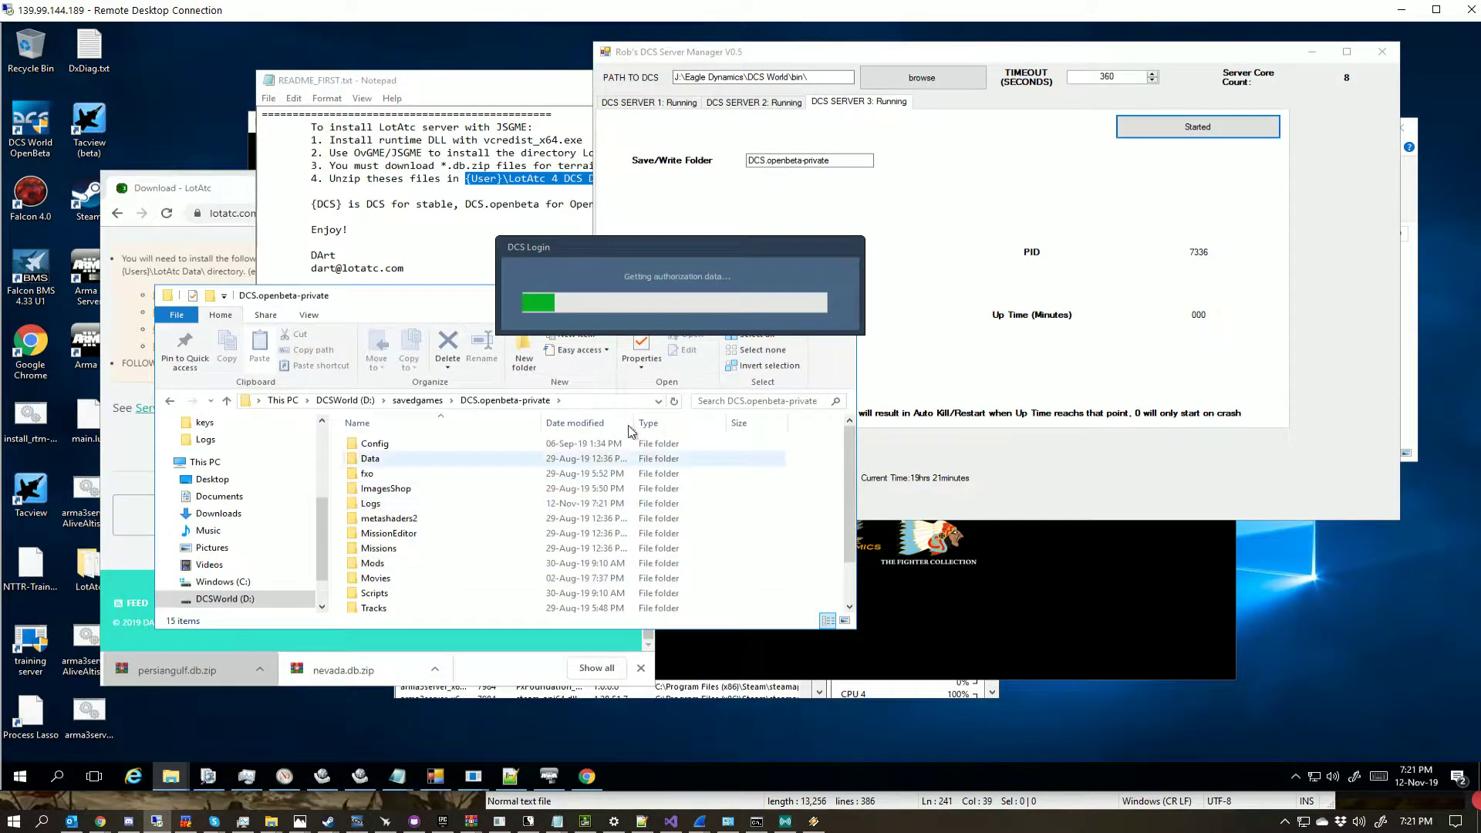
pyautogui.scroll(-1, 432, 501)
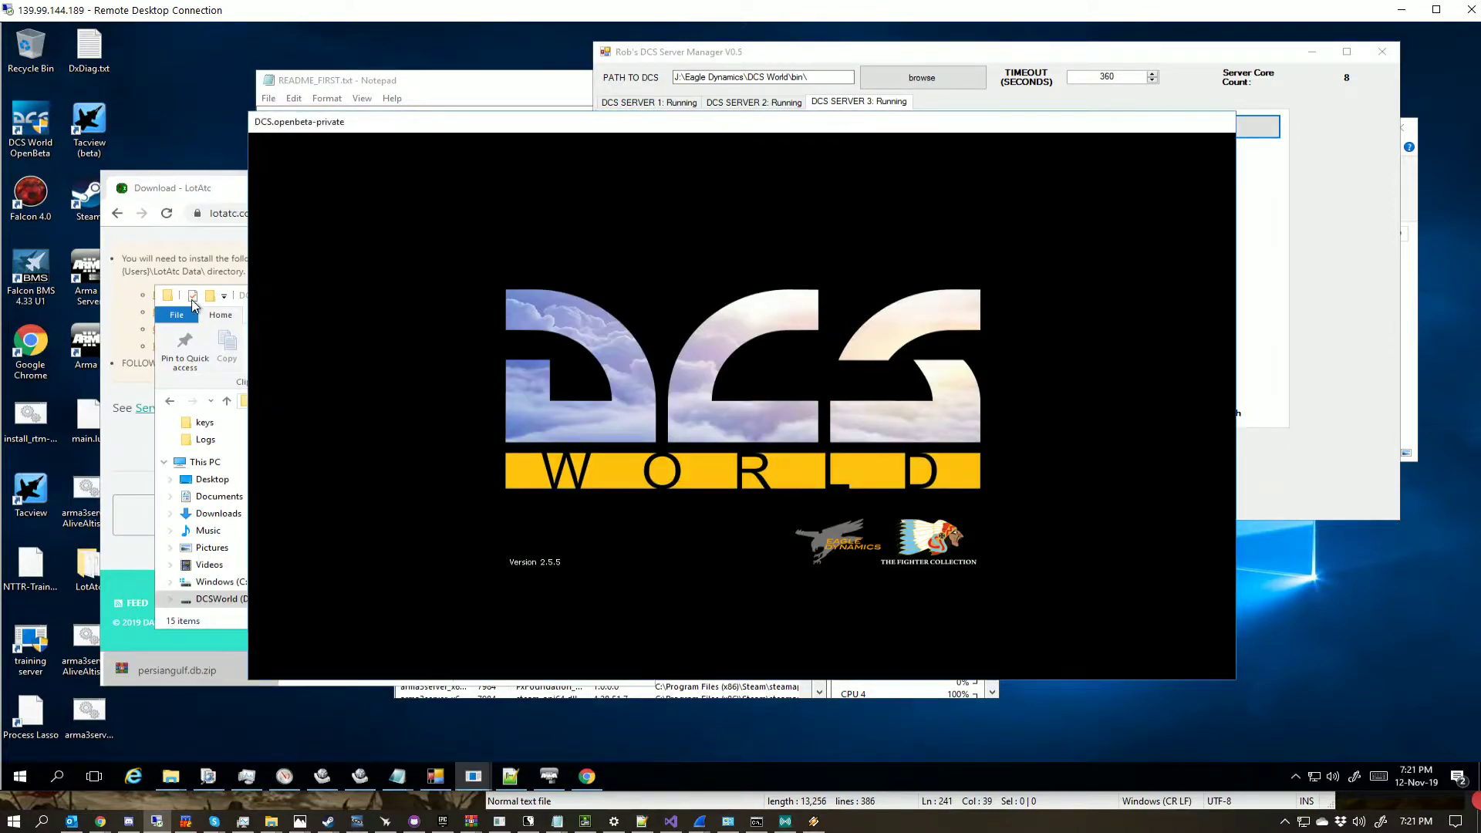
pyautogui.click(237, 301)
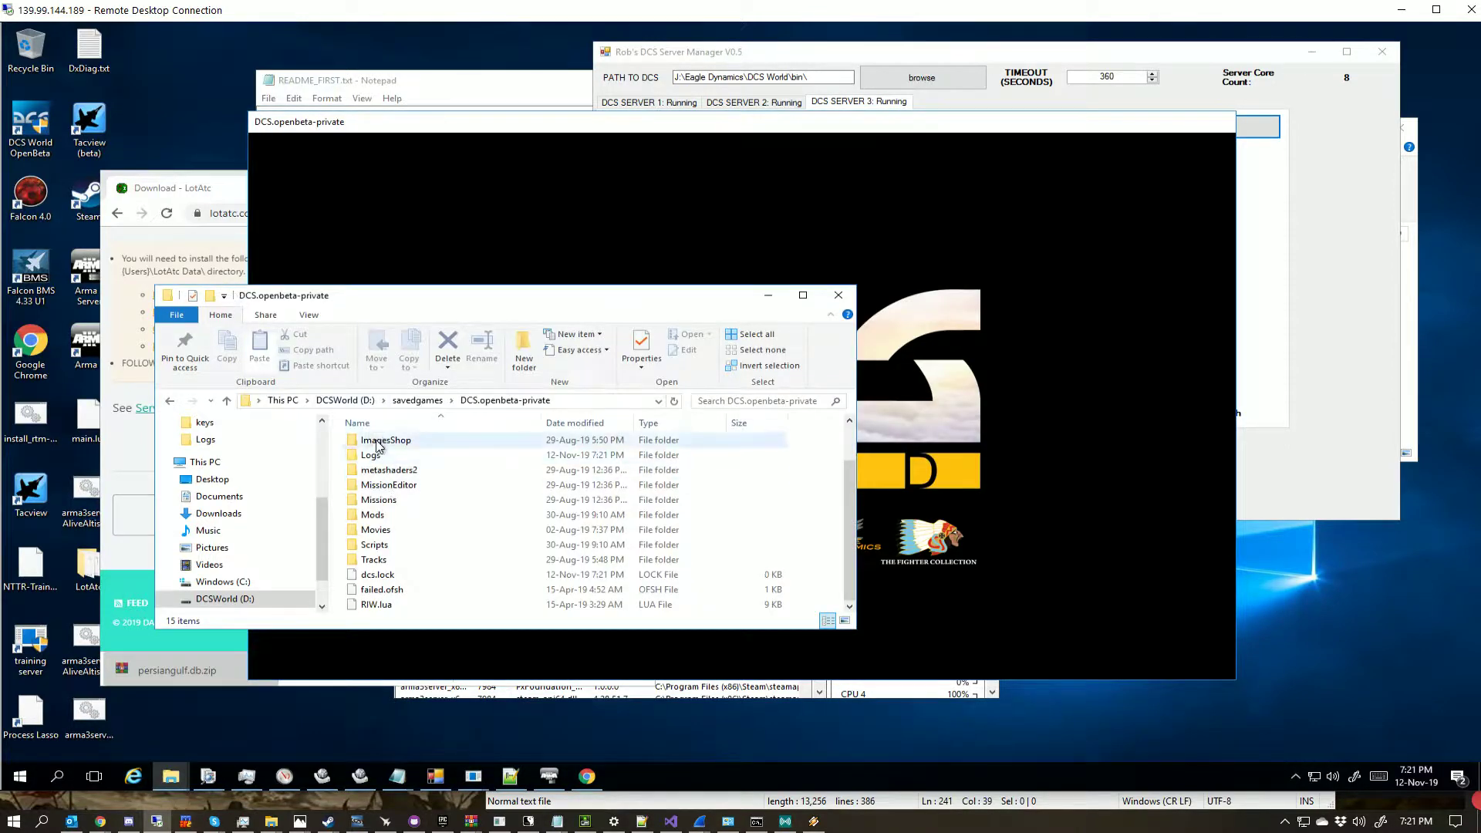
pyautogui.doubleClick(376, 451)
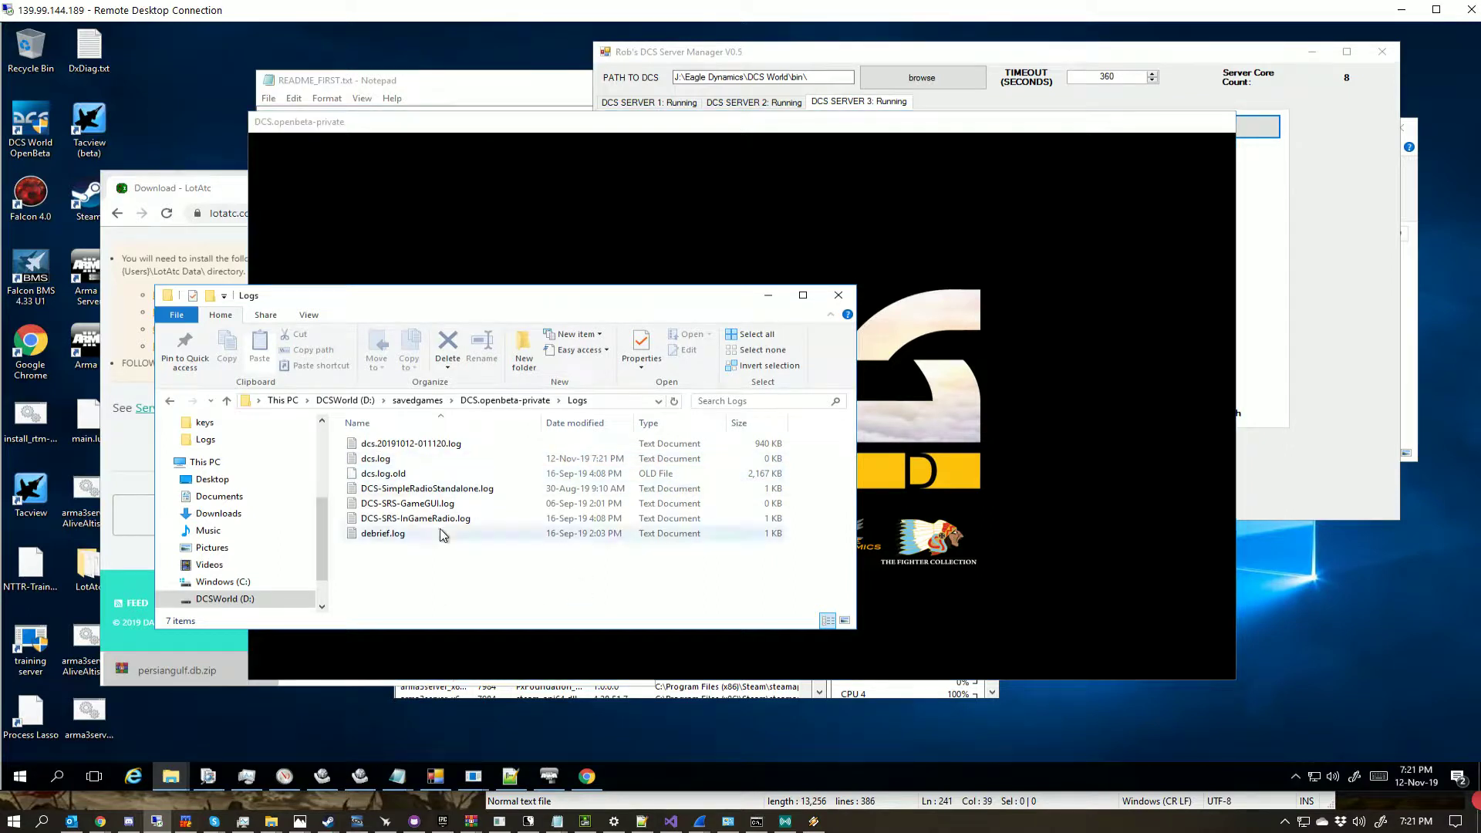
pyautogui.click(390, 460)
pyautogui.rightClick(391, 462)
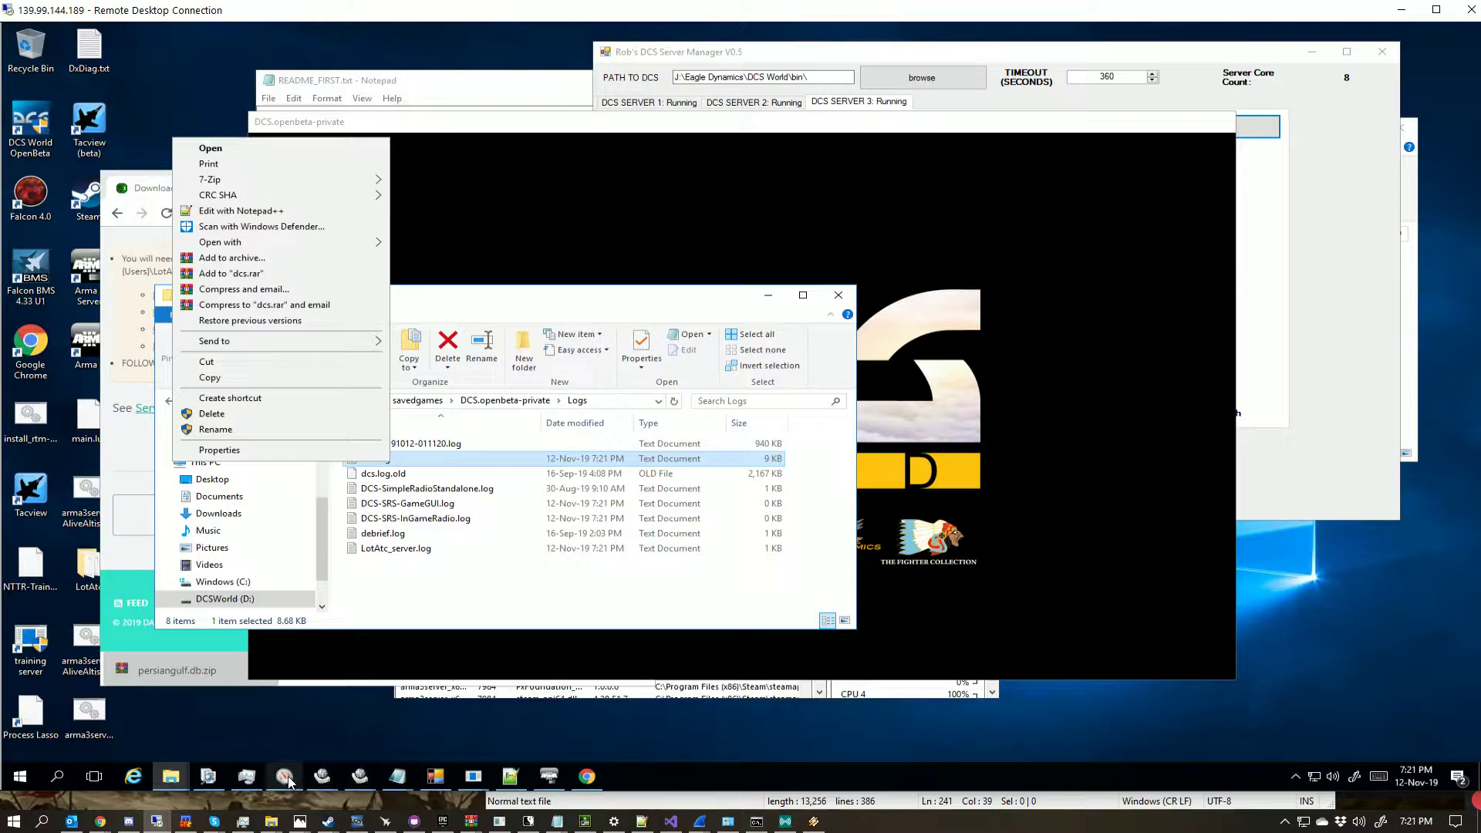
# Step: Load dcs.log into glogg and highlight the LotAtc library loading lines
pyautogui.click(208, 776)
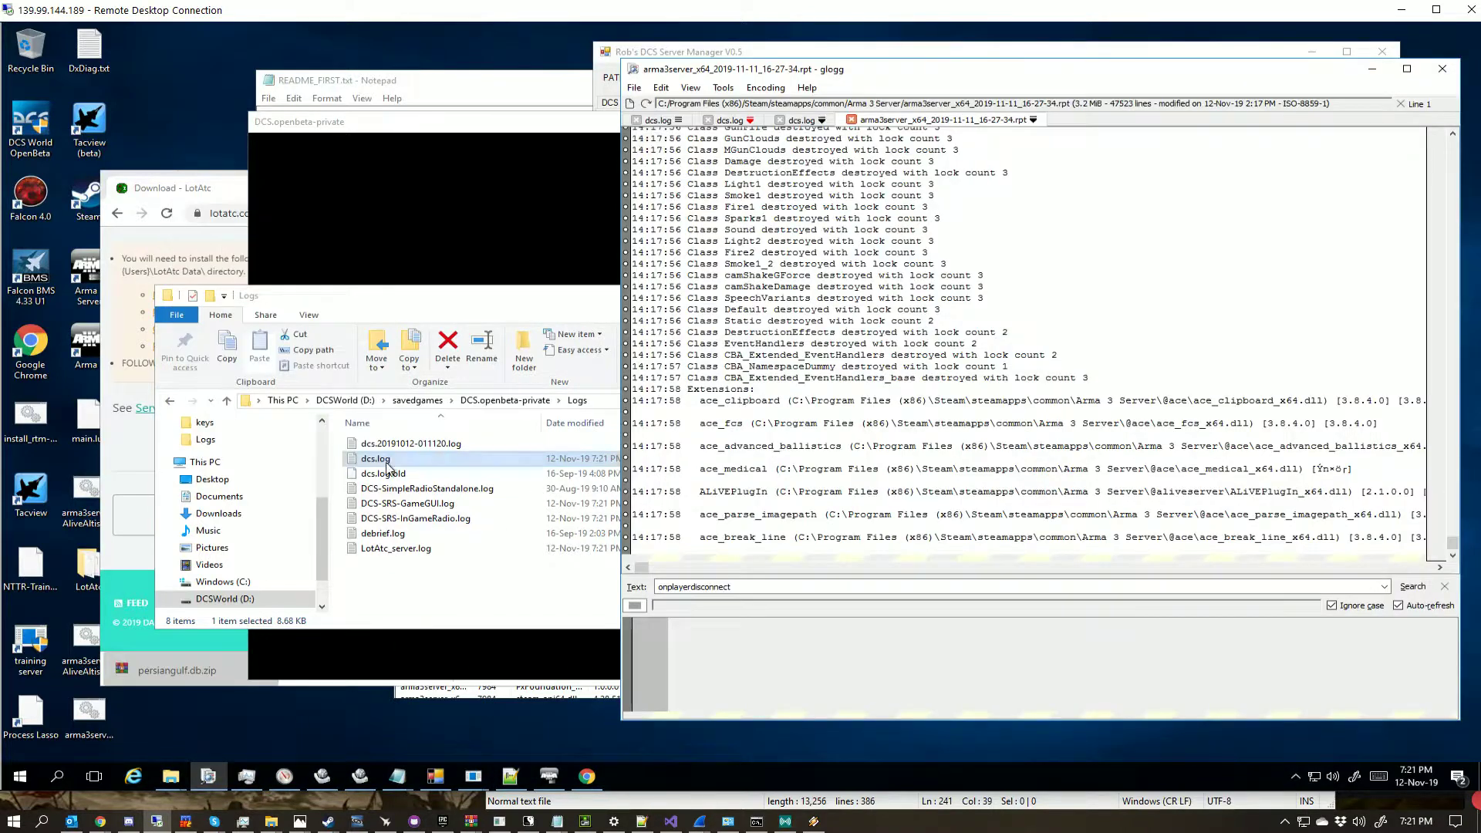
pyautogui.moveTo(376, 458); pyautogui.dragTo(984, 247)
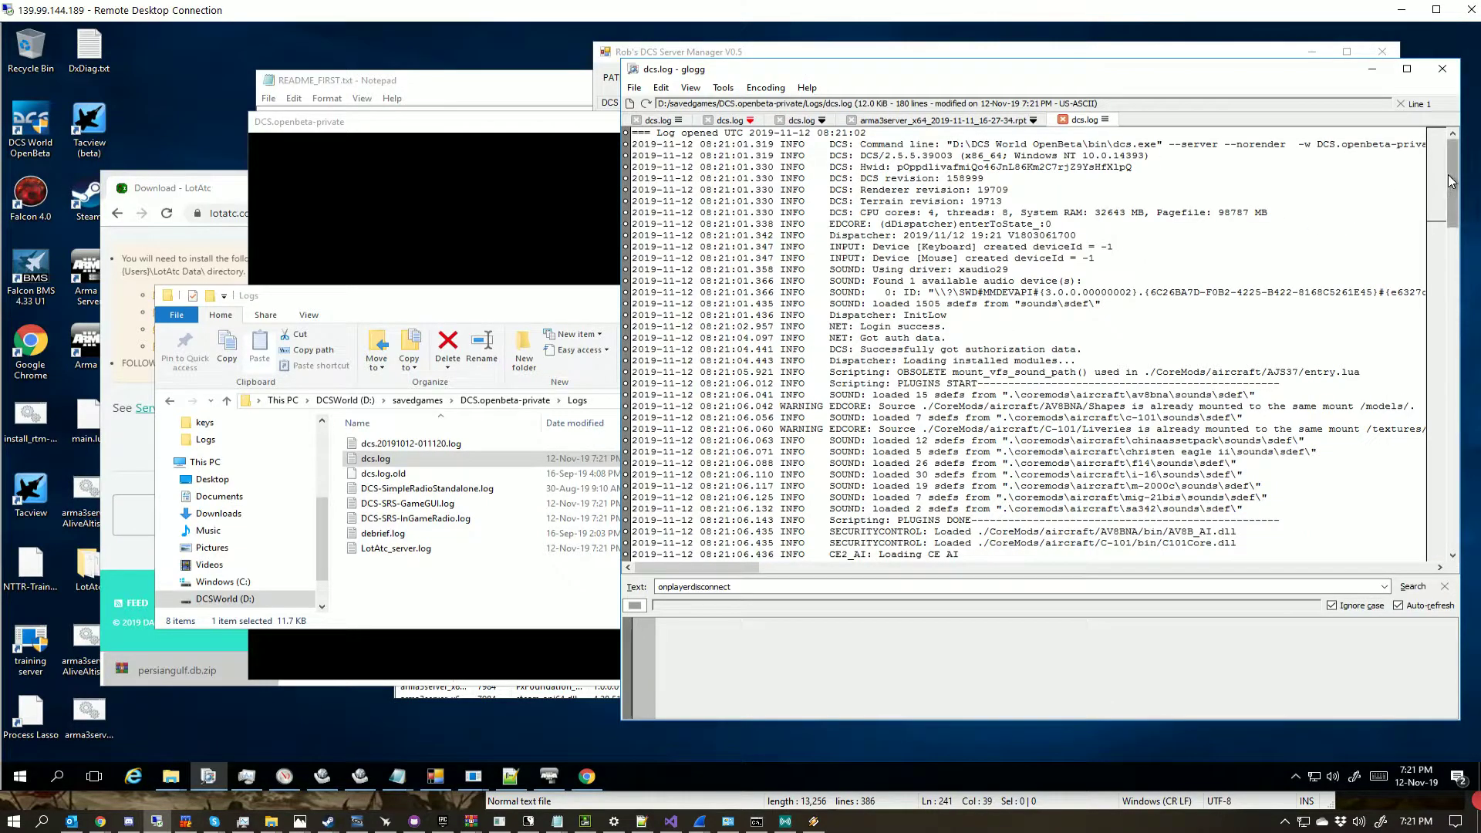
pyautogui.moveTo(1448, 174); pyautogui.dragTo(1453, 263)
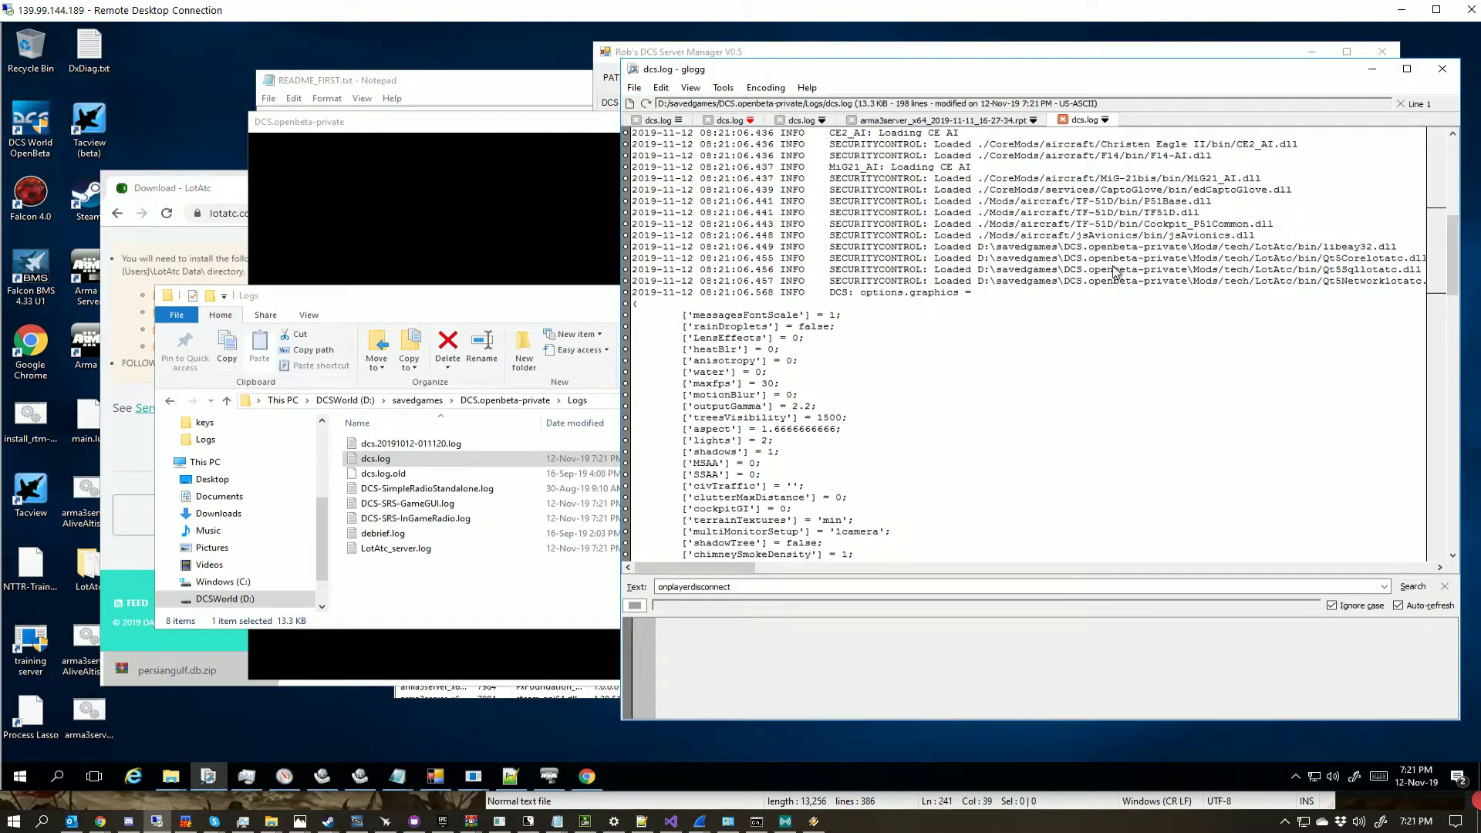
pyautogui.moveTo(1045, 244); pyautogui.dragTo(1070, 287)
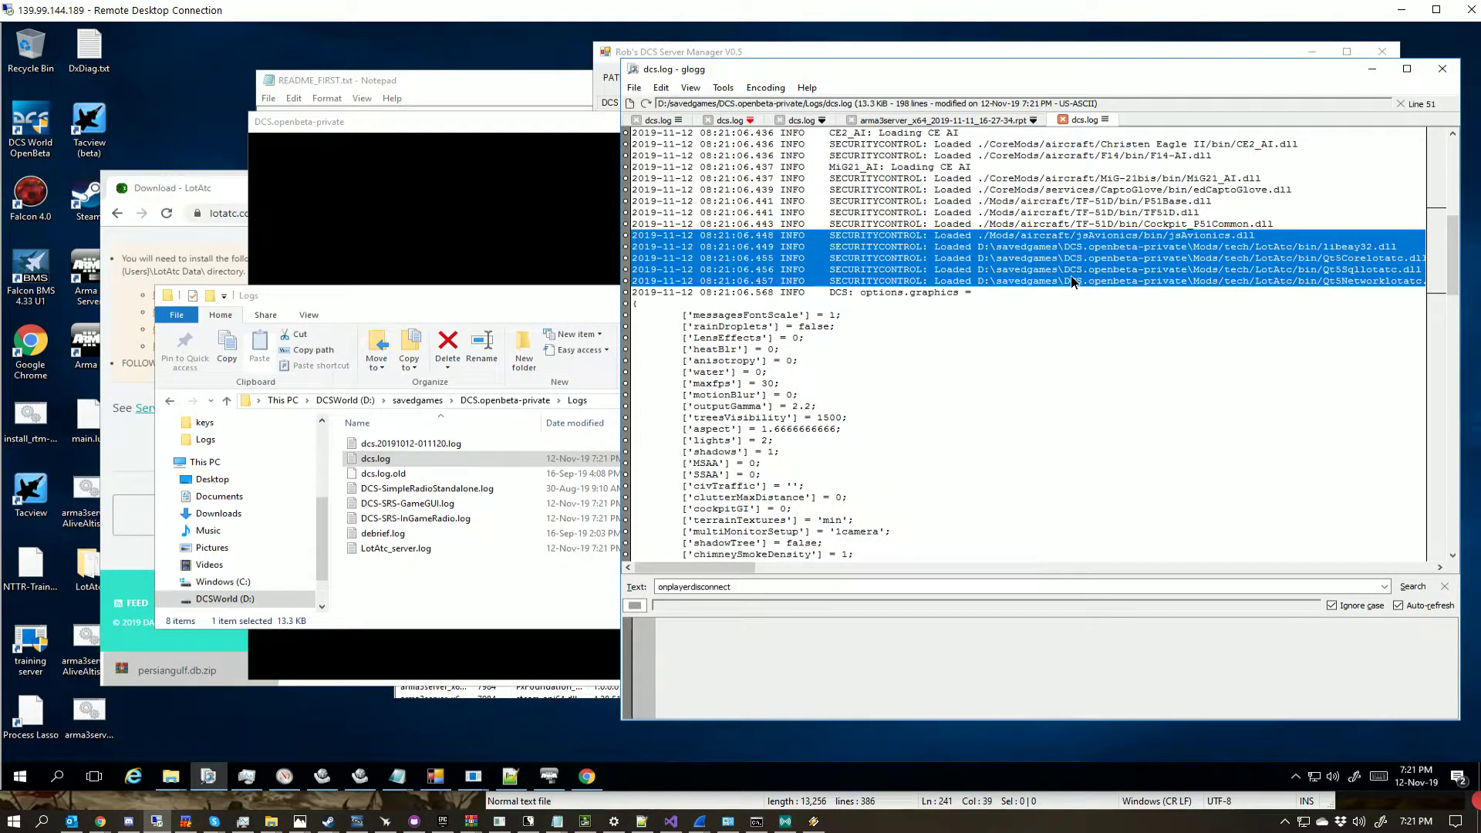
pyautogui.click(1124, 248)
pyautogui.keyDown('shift'); pyautogui.click(1155, 283); pyautogui.keyUp('shift')
pyautogui.scroll(-6, 1290, 235)
pyautogui.scroll(-15, 1287, 235)
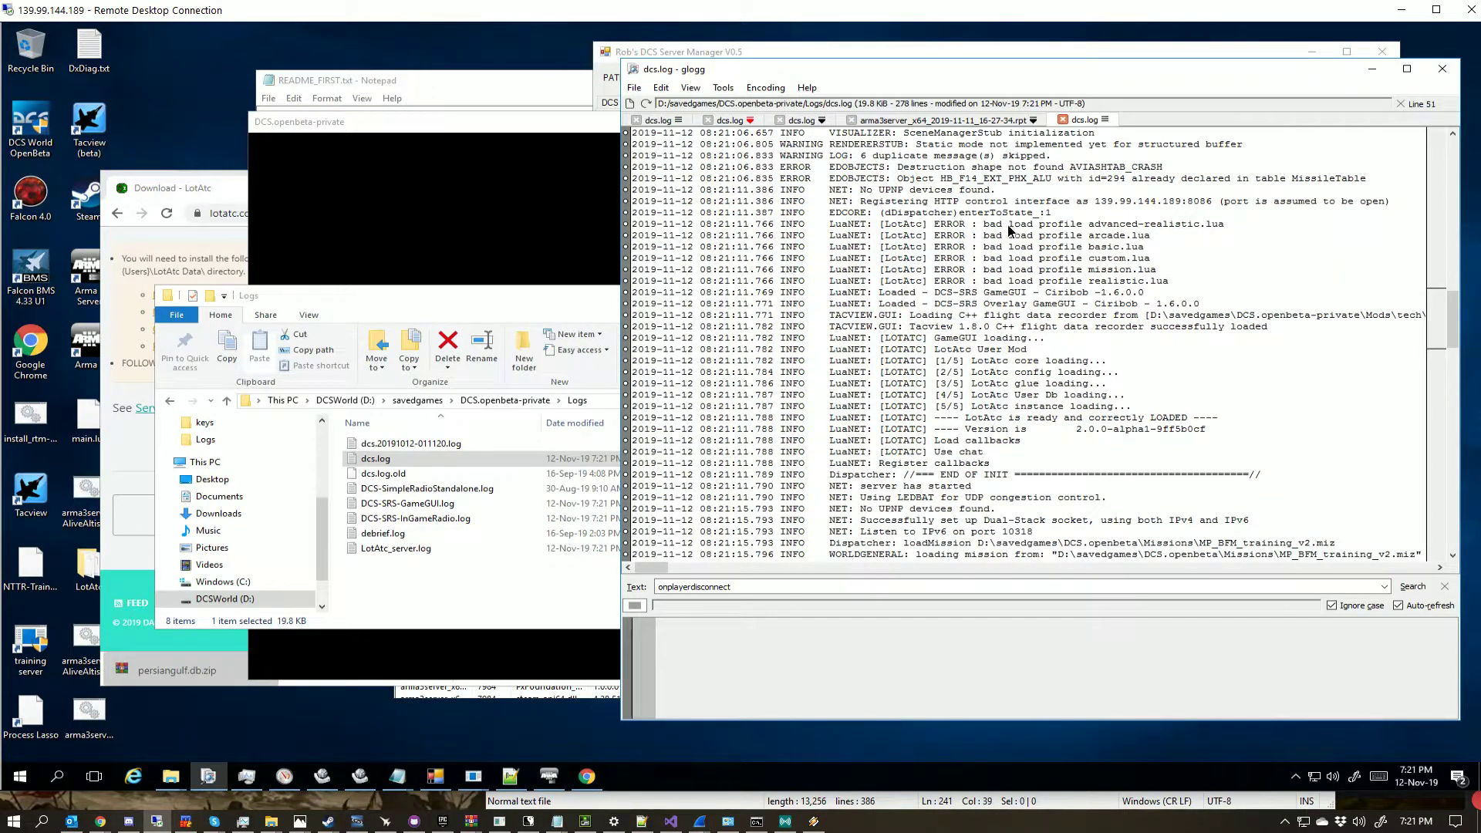
# Step: Highlight the LotAtc bad load profile errors and the LotAtc loading sequence lines
pyautogui.moveTo(1012, 224); pyautogui.dragTo(1043, 281)
pyautogui.scroll(-2, 1048, 295)
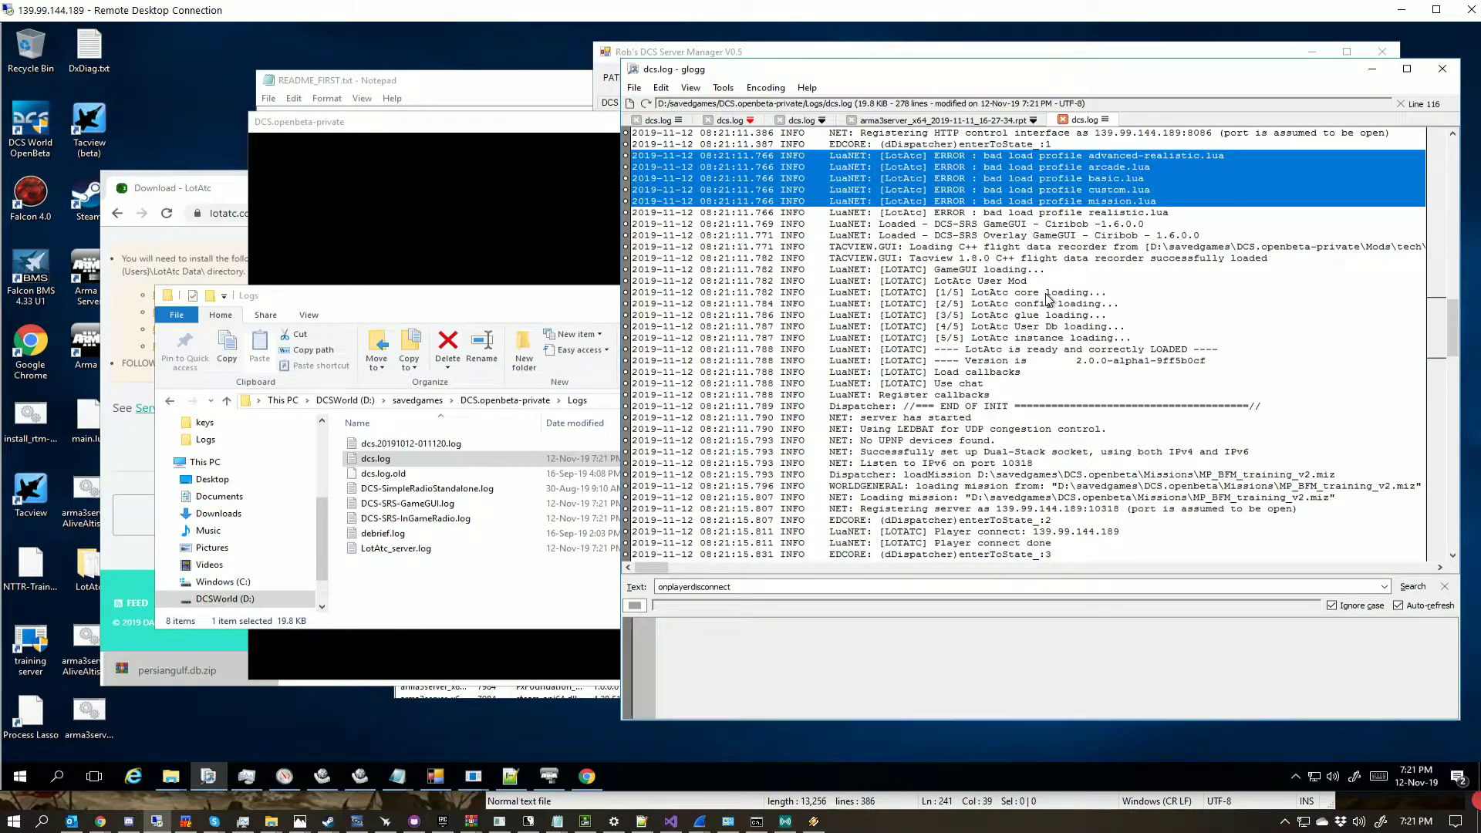
pyautogui.moveTo(943, 275); pyautogui.dragTo(964, 384)
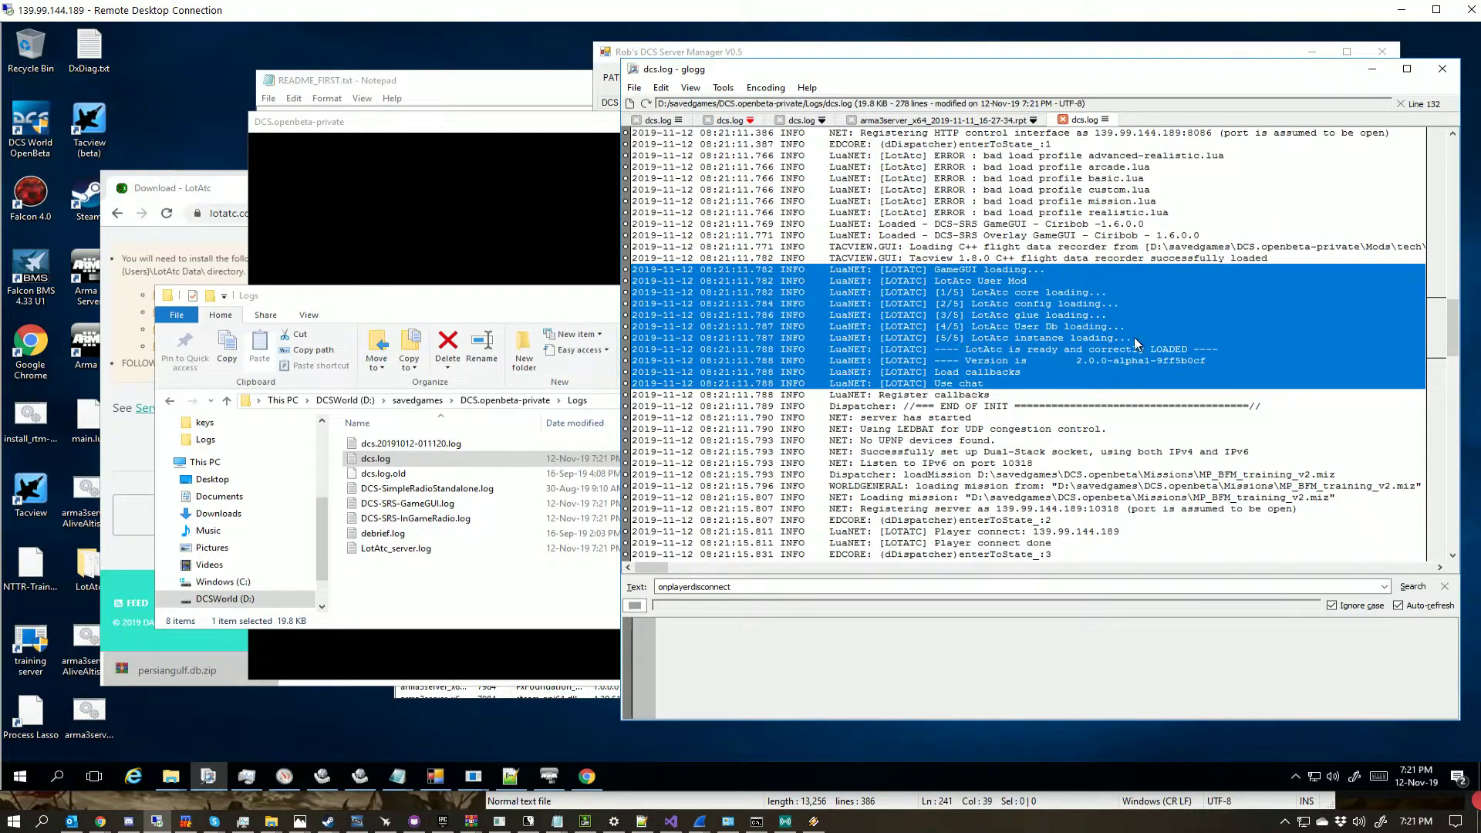
pyautogui.scroll(-3, 1137, 336)
pyautogui.scroll(-1, 1136, 335)
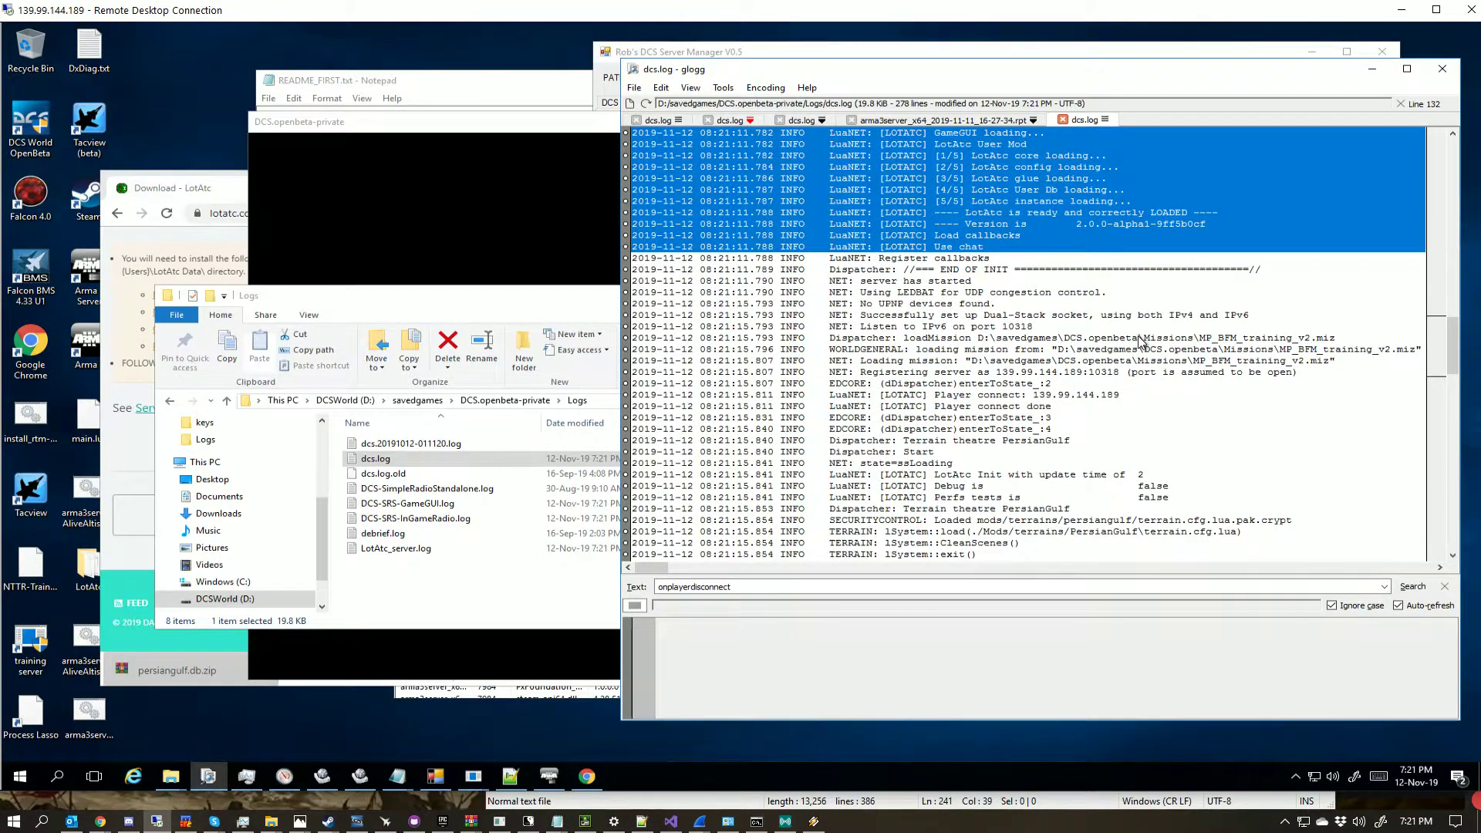
pyautogui.scroll(-1, 1139, 341)
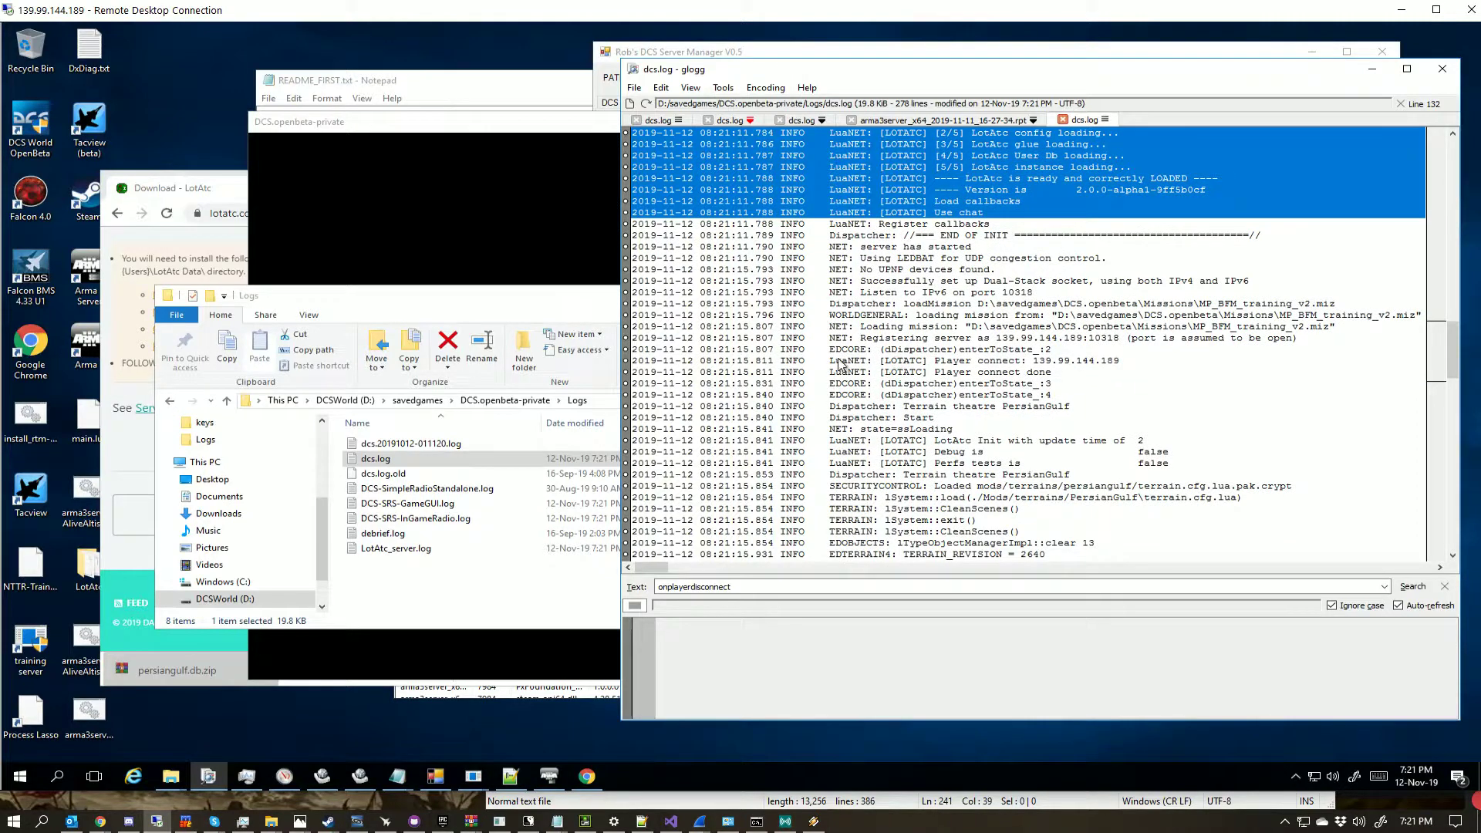
# Step: Select the Player connect, LotAtc Init/Debug/Perfs and Terrain theatre lines
pyautogui.click(1172, 360)
pyautogui.keyDown('shift'); pyautogui.click(997, 383); pyautogui.keyUp('shift')
pyautogui.scroll(-2, 1246, 255)
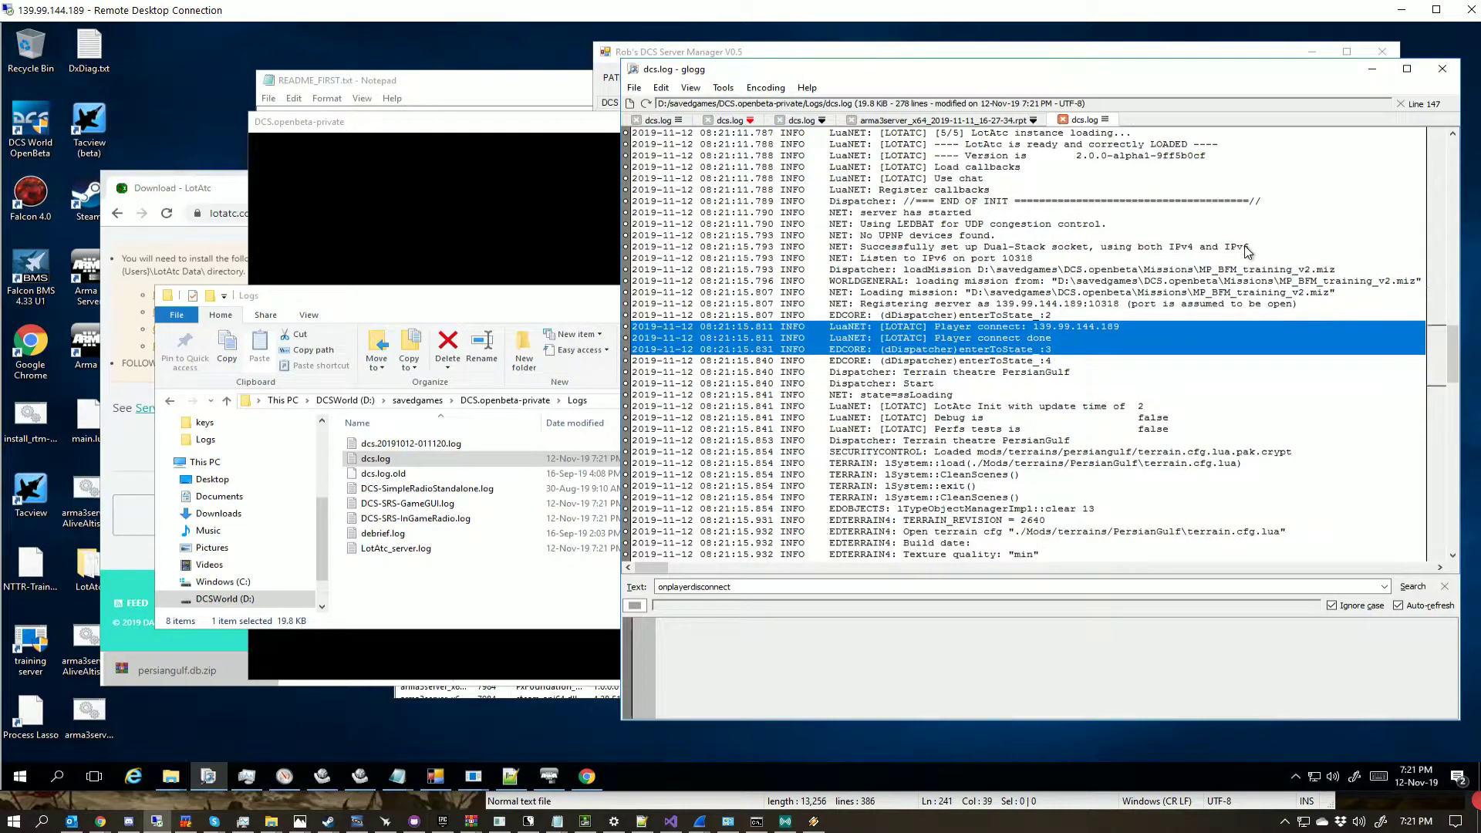
pyautogui.scroll(-1, 1247, 251)
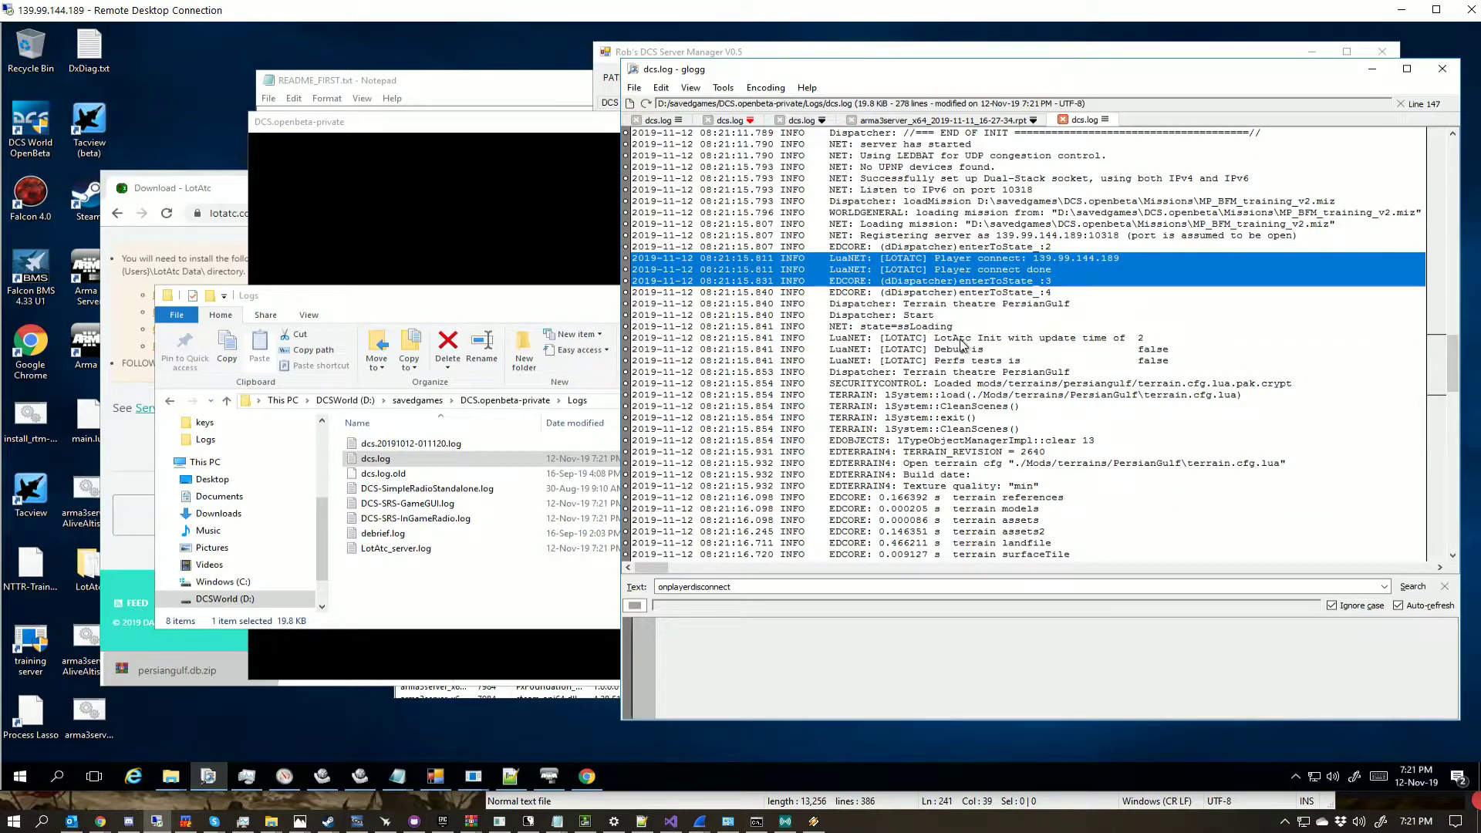
pyautogui.moveTo(961, 341); pyautogui.dragTo(966, 359)
pyautogui.keyDown('shift'); pyautogui.click(967, 371); pyautogui.keyUp('shift')
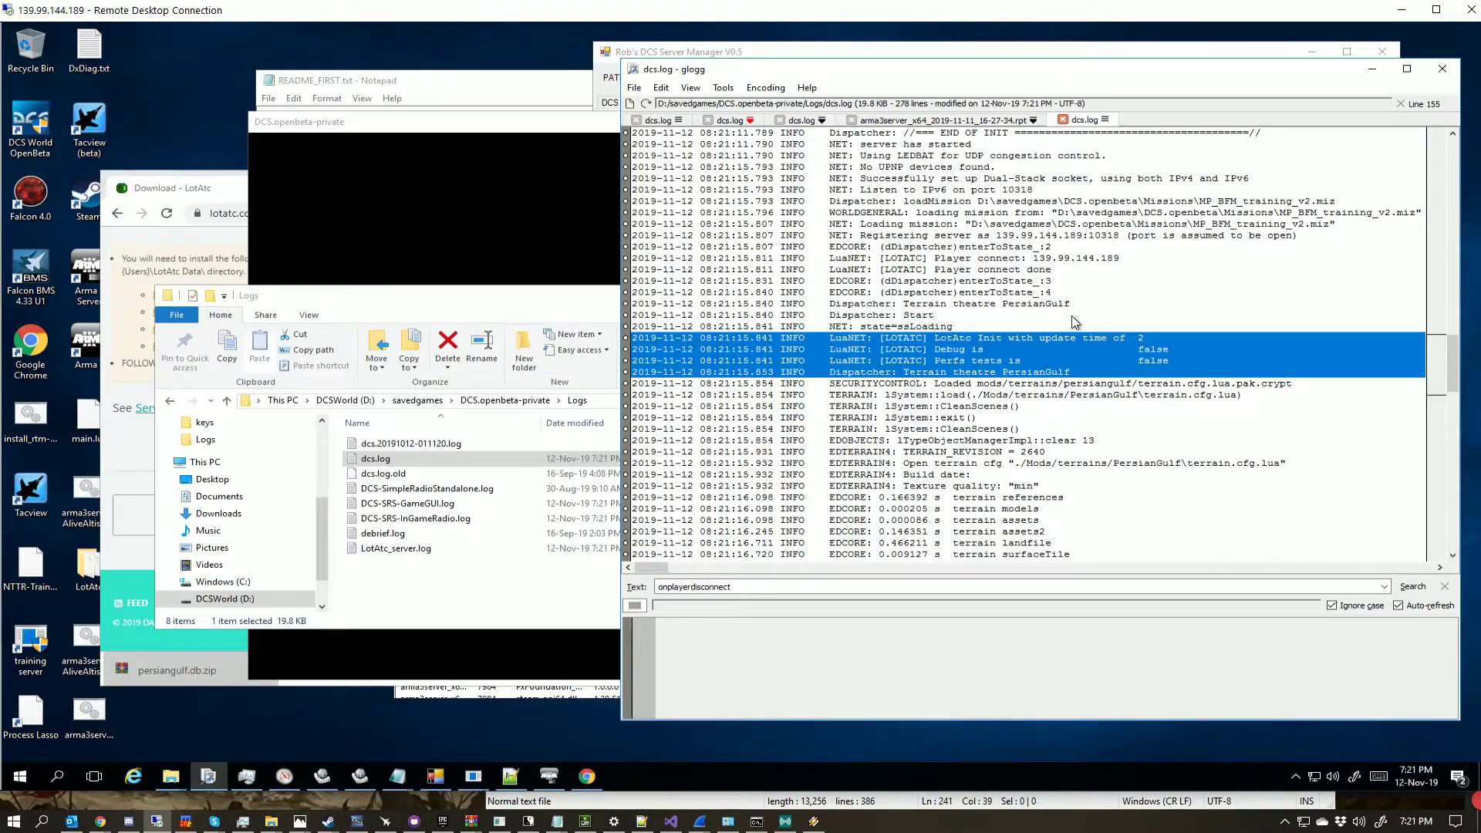
# Step: Highlight dcs.log's LotAtc OPTIONS lines (realistic.lua profile, port 10310) through 'LotAtc Load mission DONE'
pyautogui.scroll(-1, 975, 368)
pyautogui.scroll(-8, 980, 366)
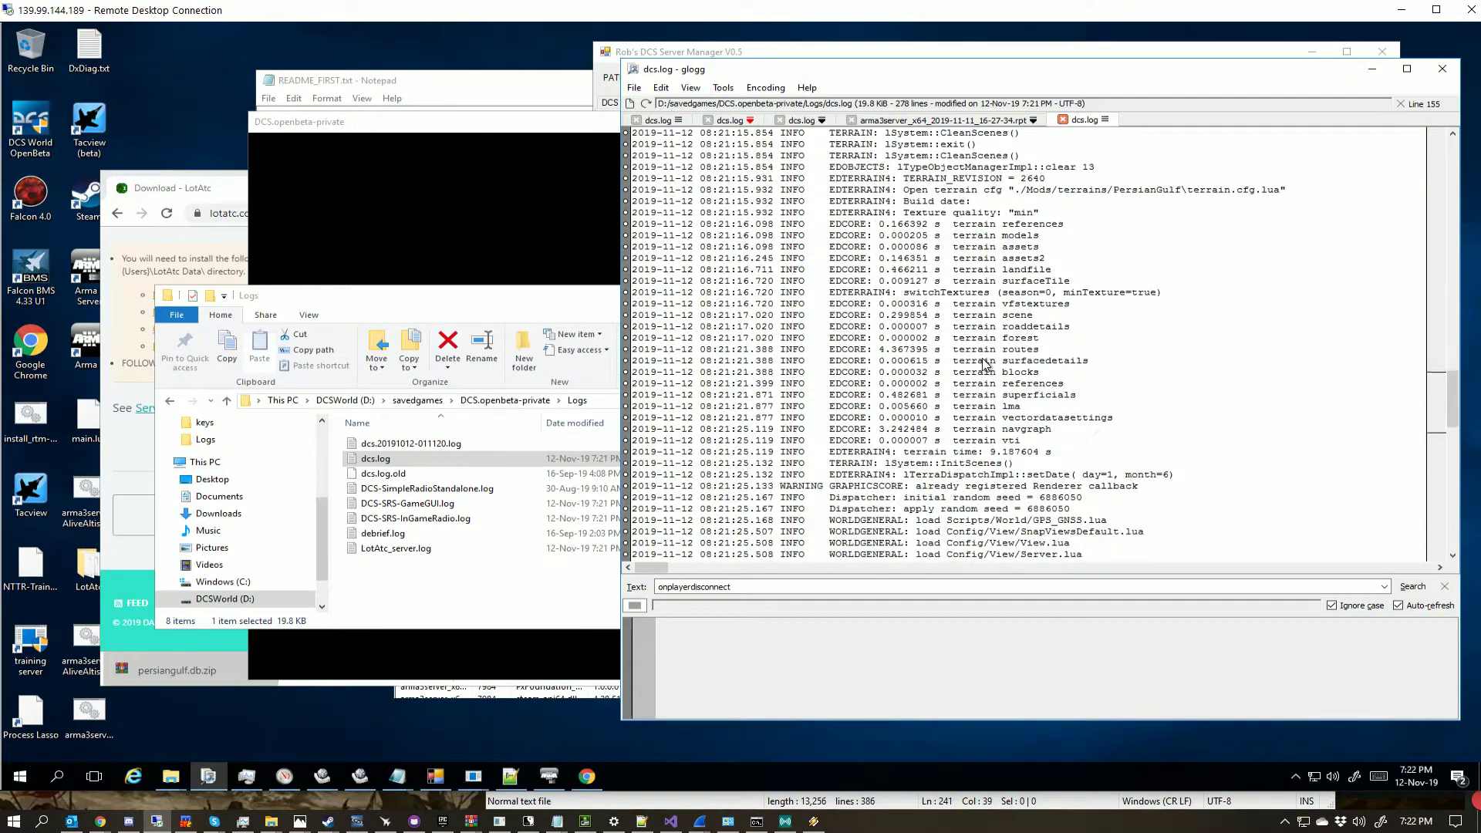
pyautogui.scroll(-5, 985, 363)
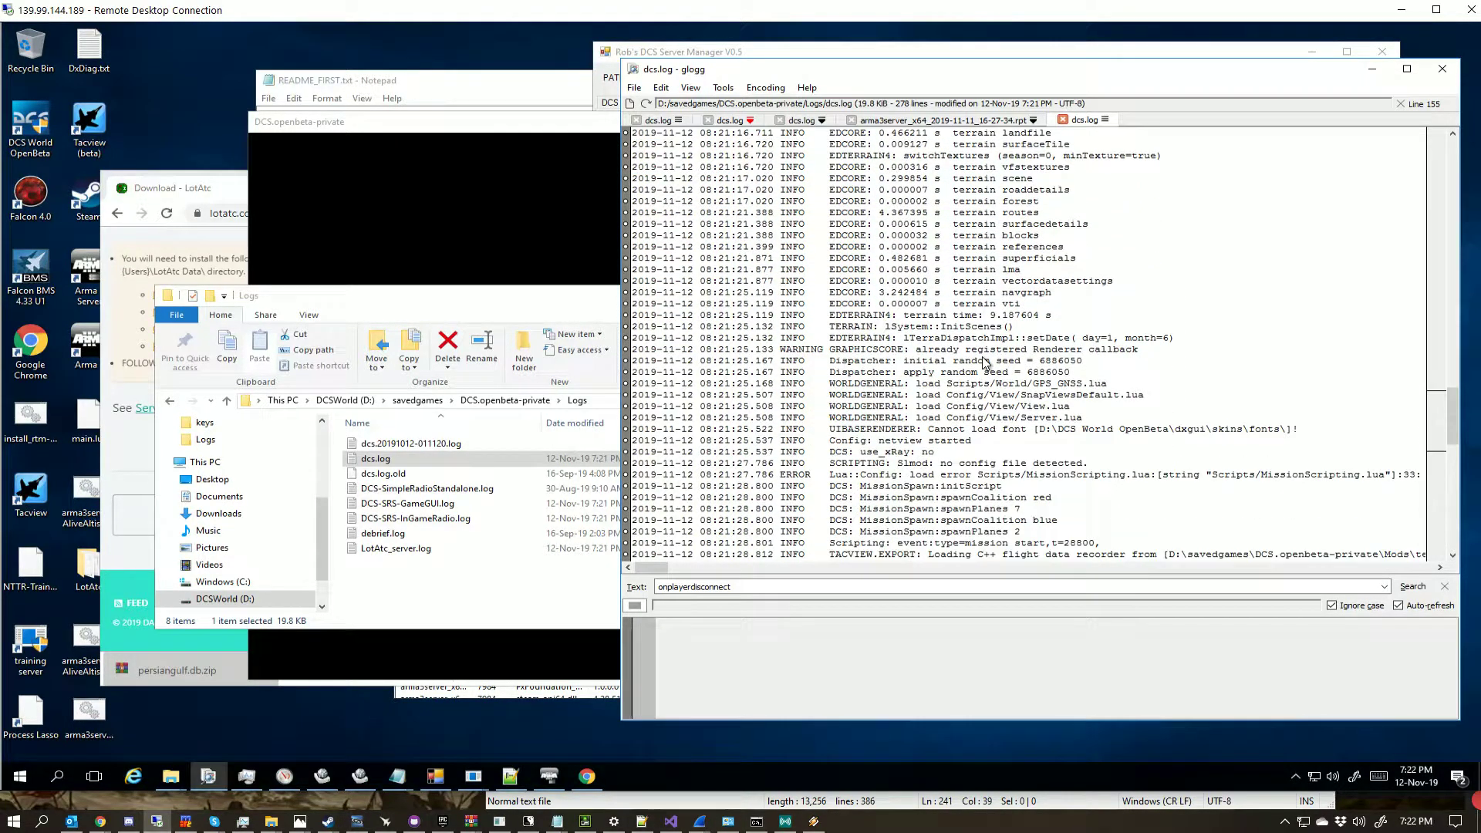
pyautogui.scroll(-10, 985, 363)
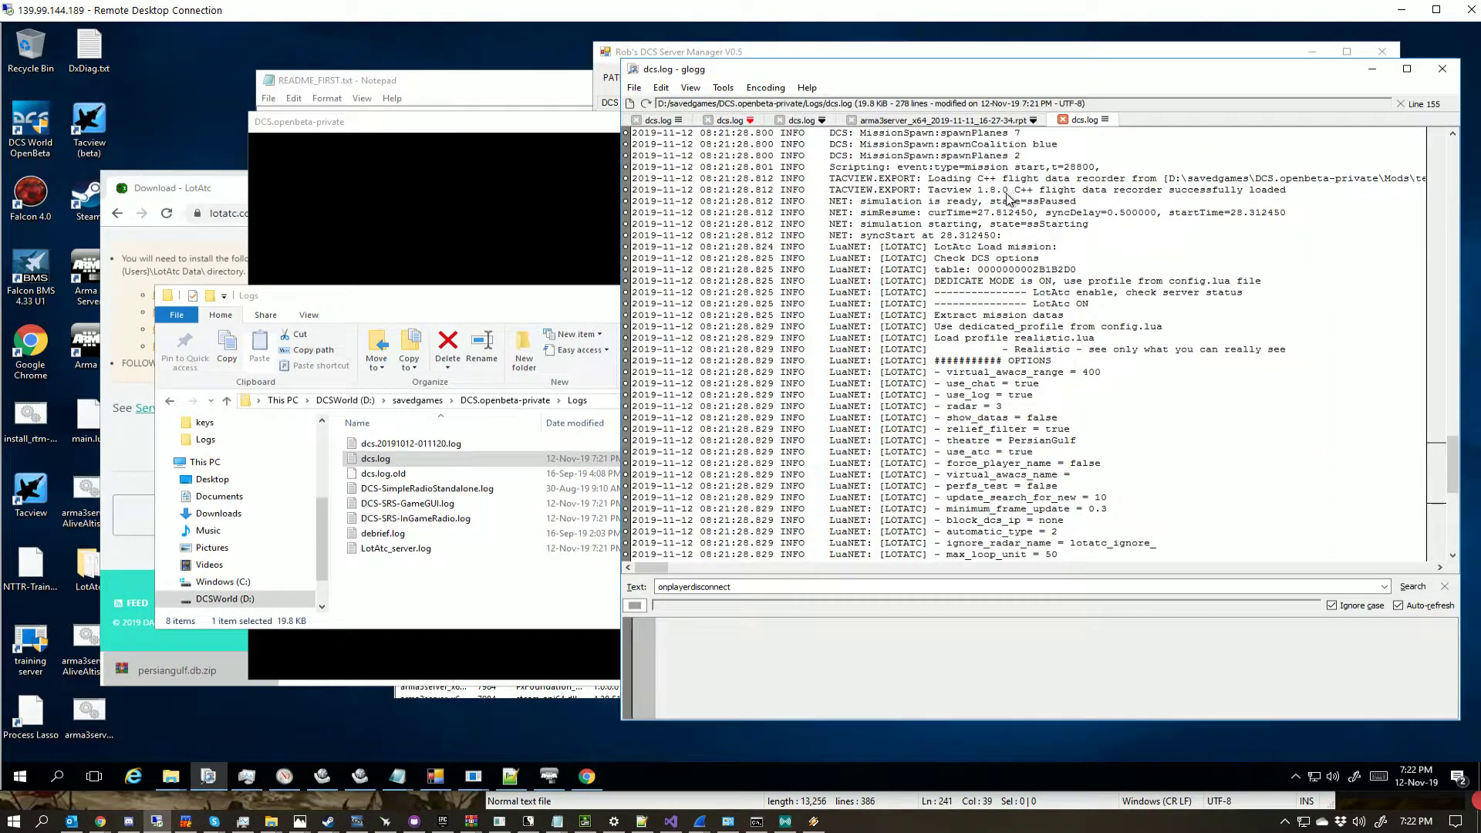
pyautogui.scroll(1, 1008, 199)
pyautogui.moveTo(1007, 293); pyautogui.dragTo(1024, 396)
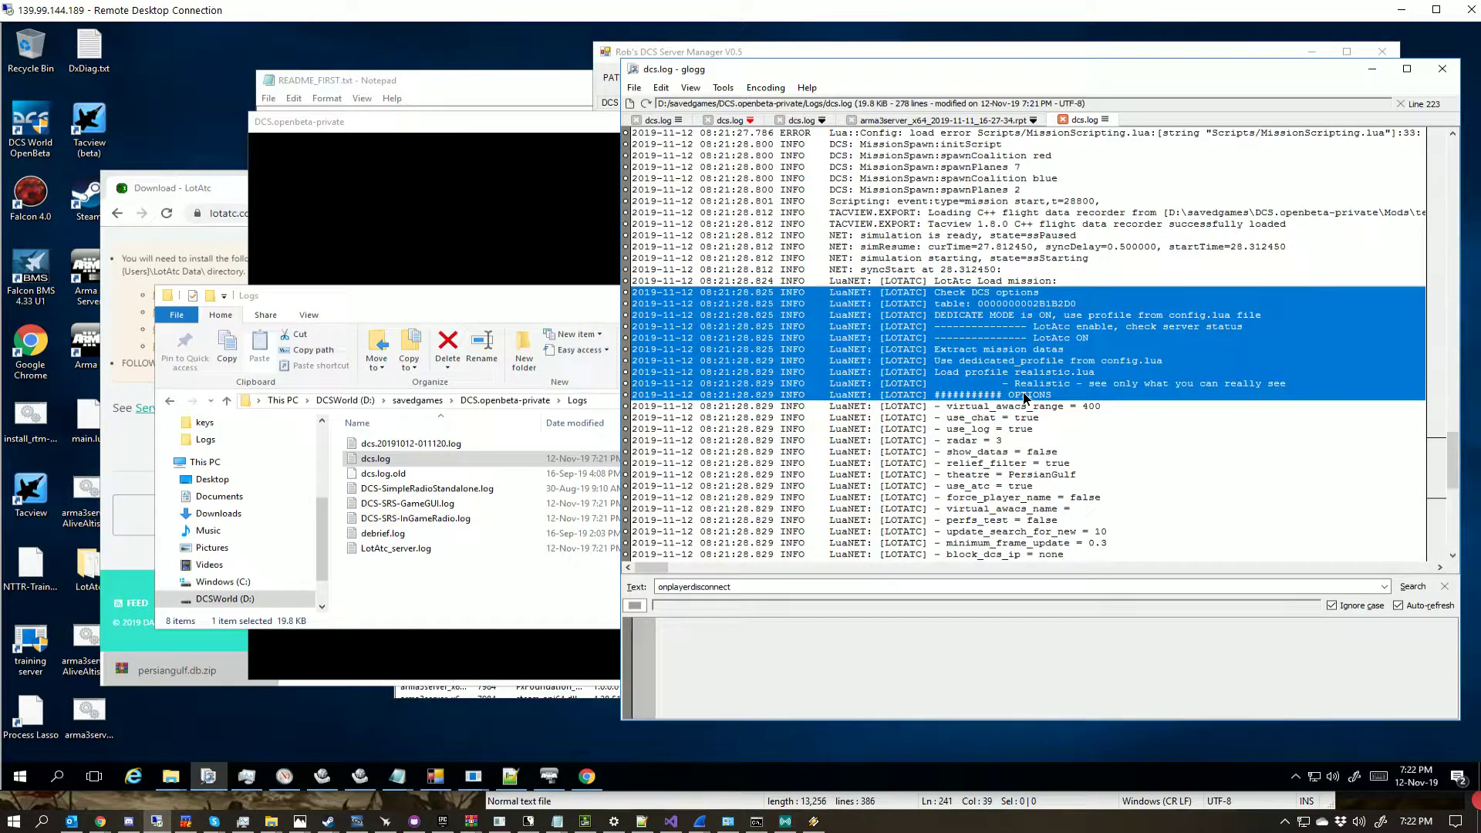
pyautogui.scroll(-13, 1022, 392)
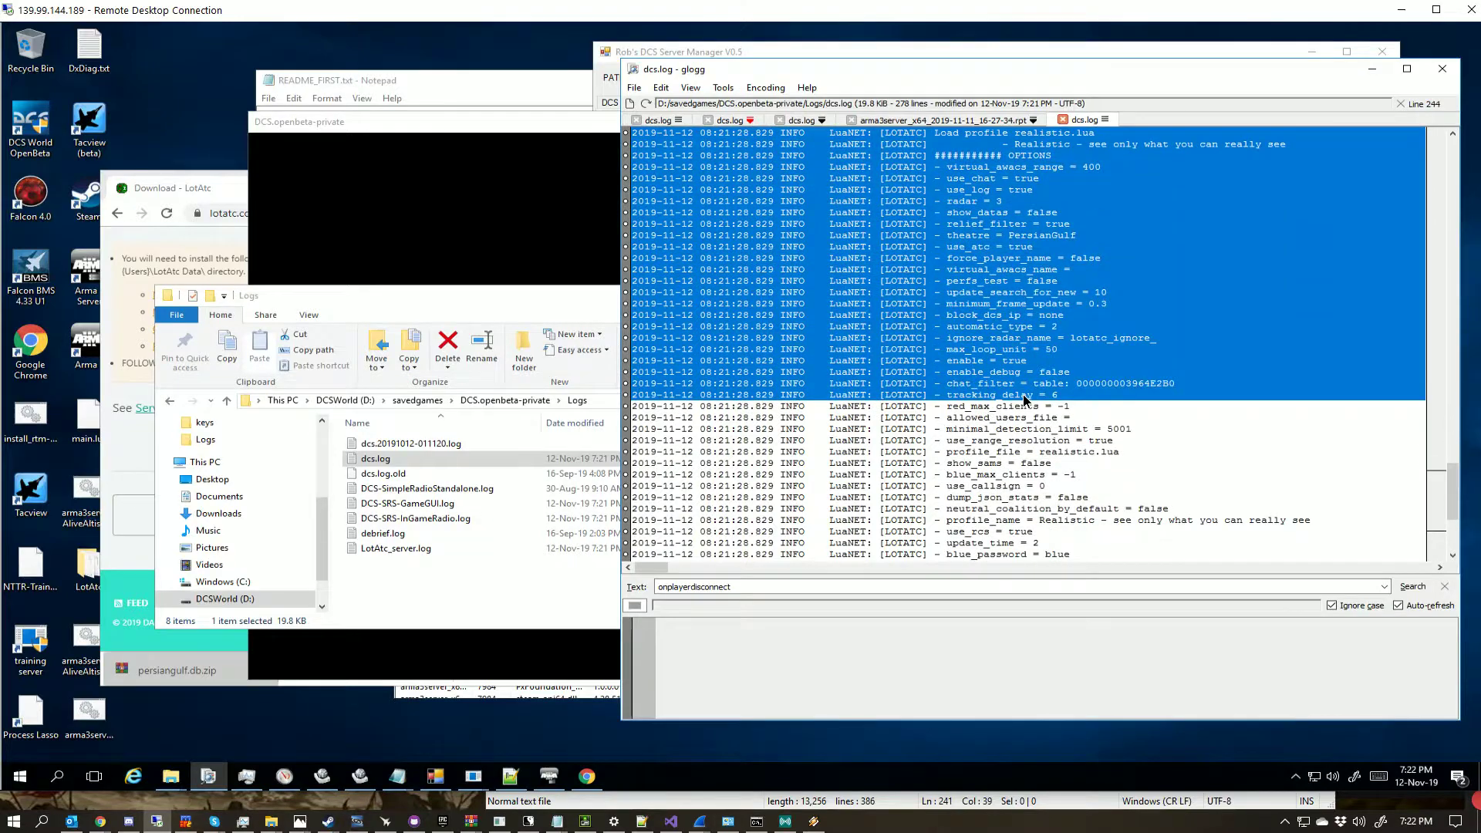
pyautogui.moveTo(1025, 391); pyautogui.dragTo(1035, 473)
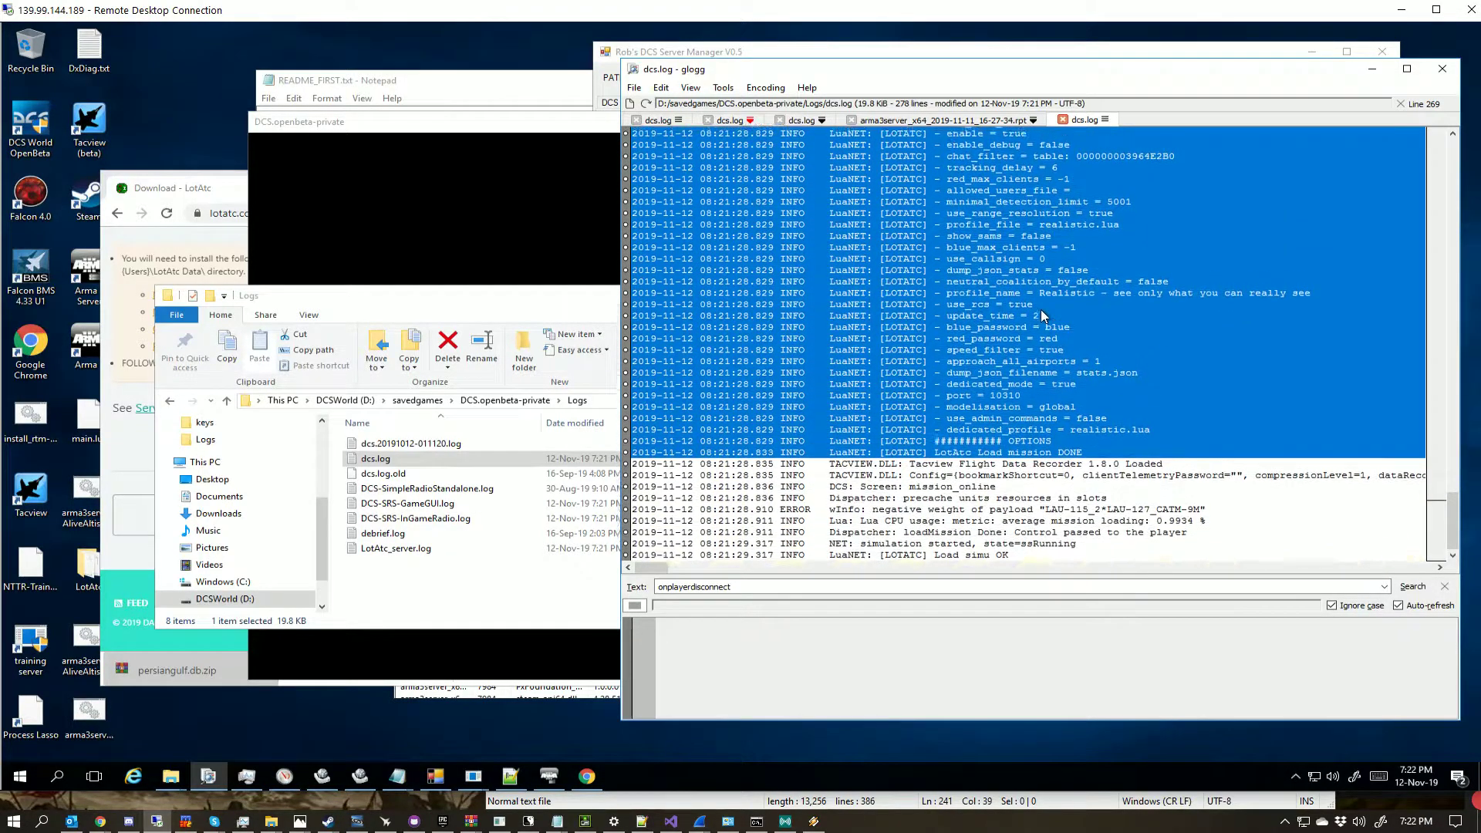
pyautogui.scroll(1, 1042, 312)
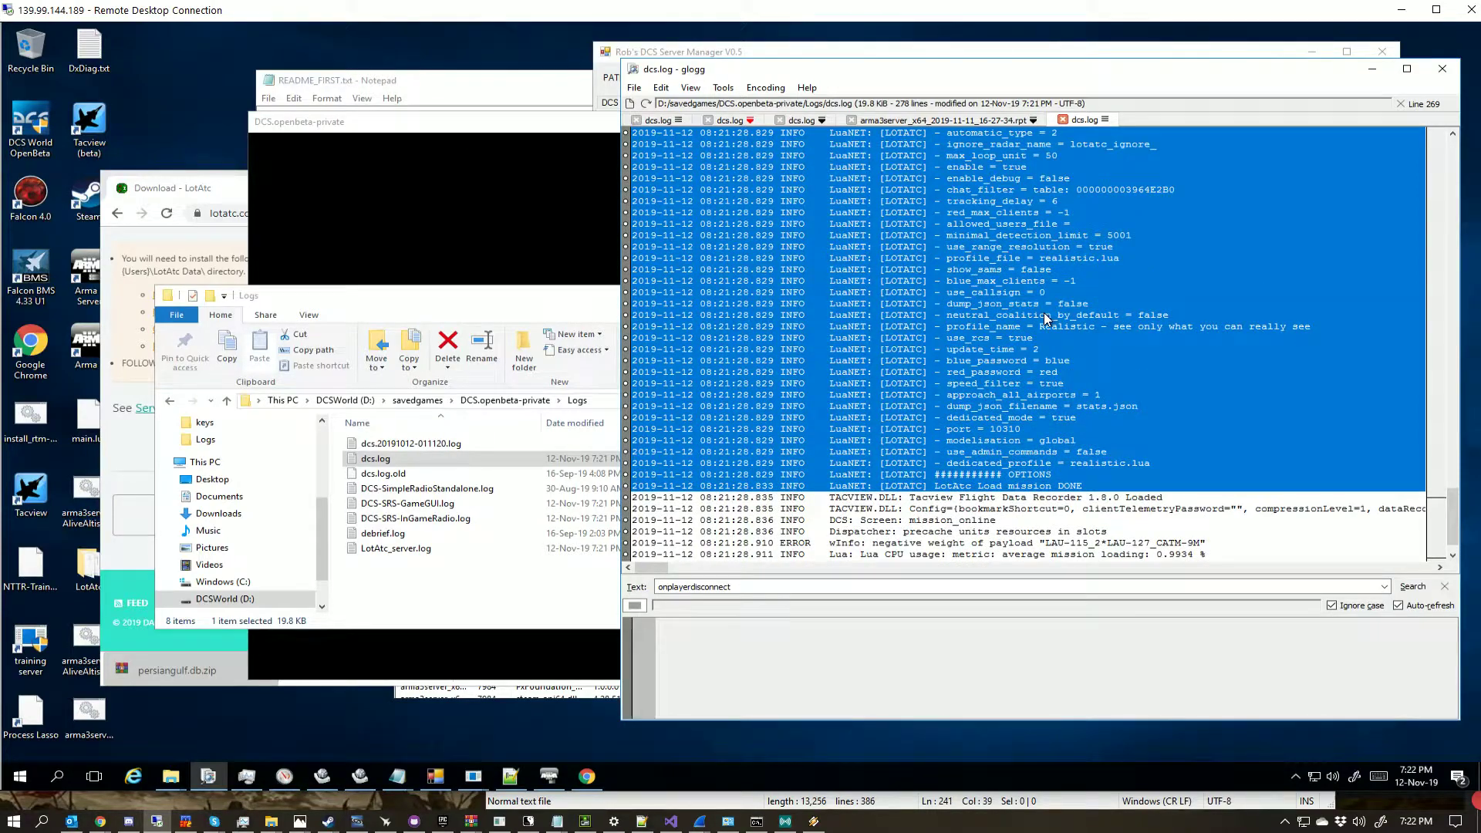
pyautogui.scroll(-1, 1063, 312)
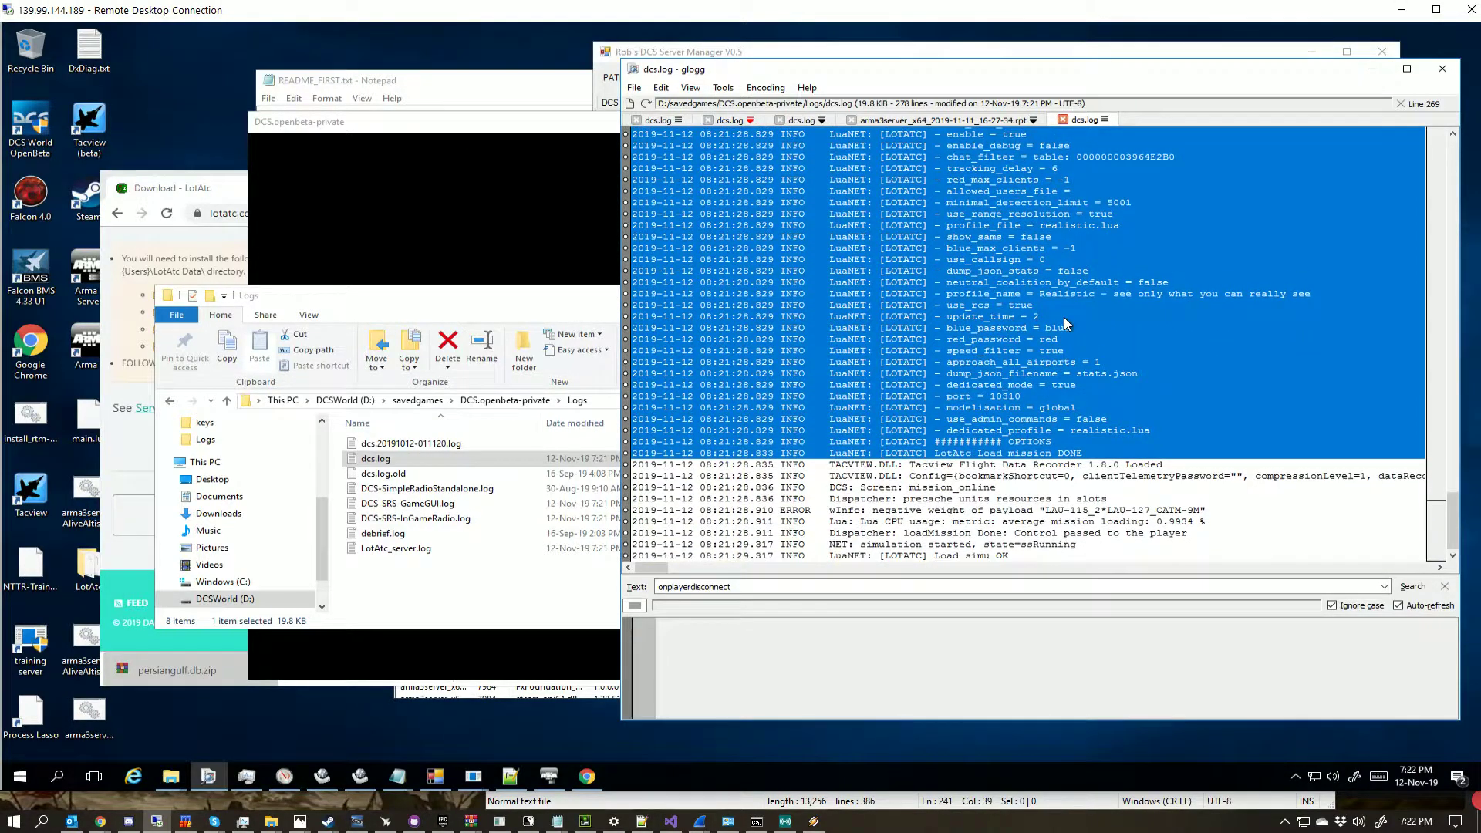
pyautogui.click(13, 820)
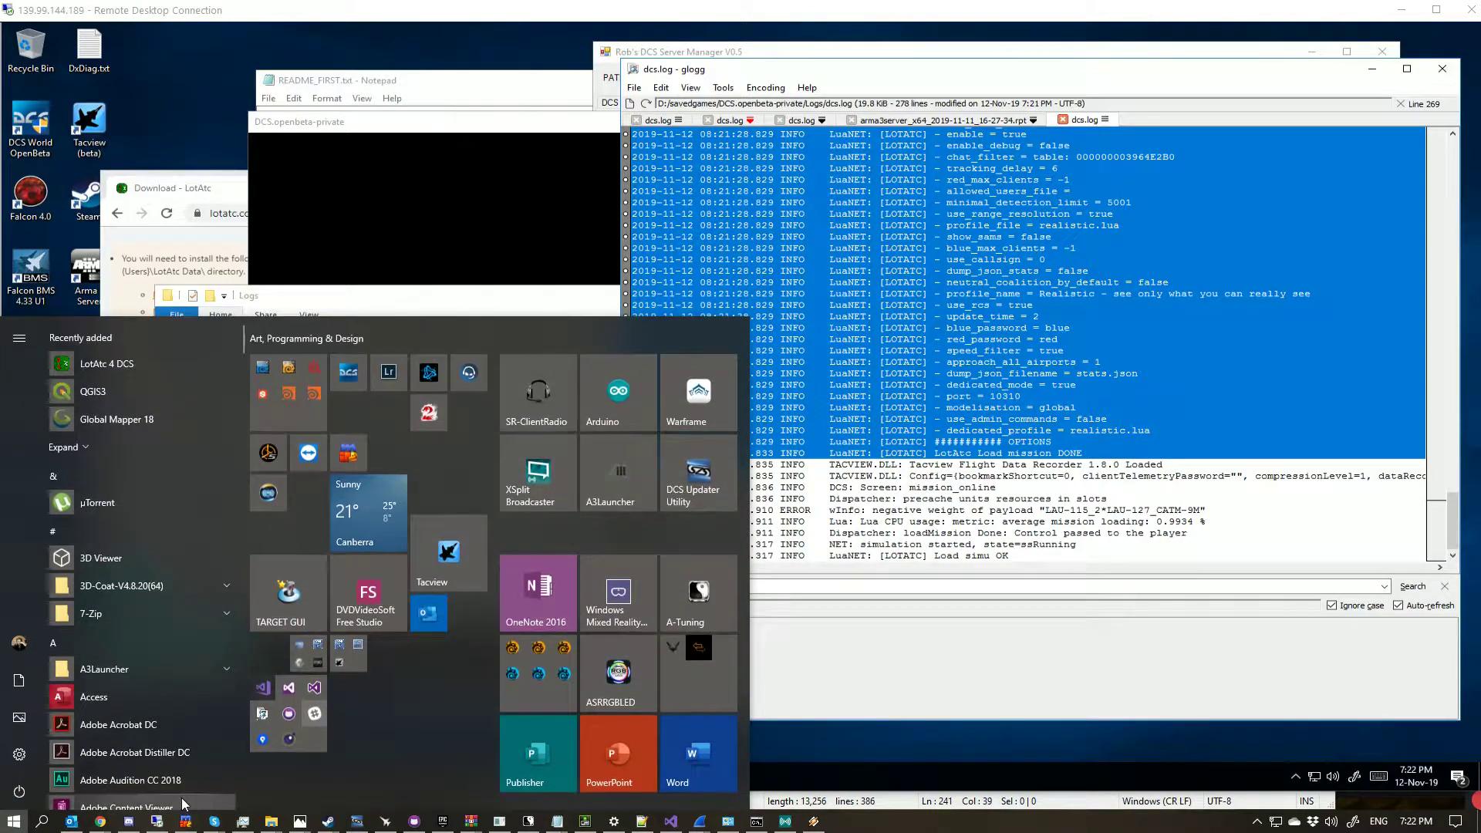
pyautogui.write('lot')
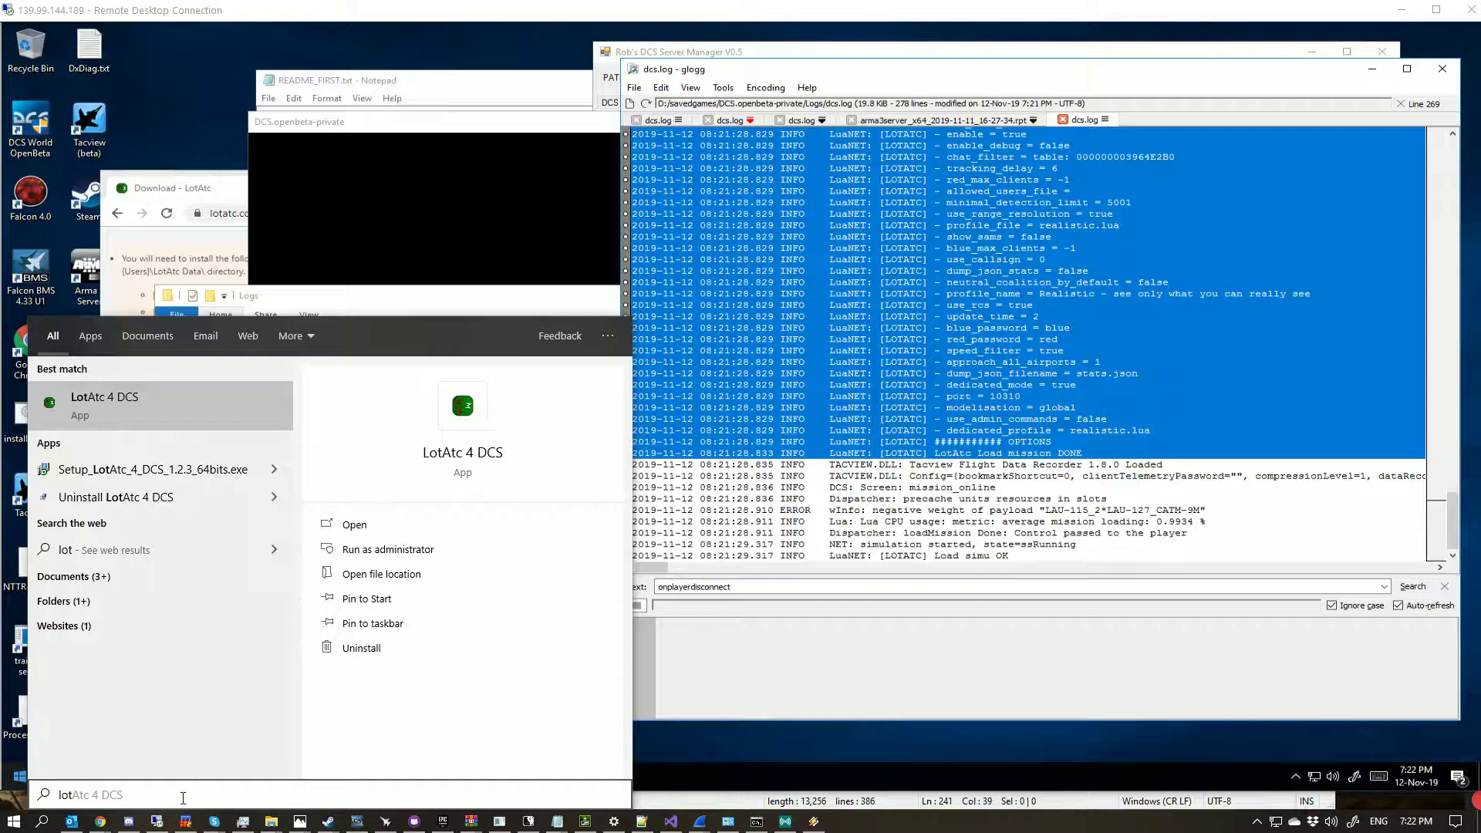
pyautogui.press('BackSpace')
pyautogui.press('BackSpace')
pyautogui.press('BackSpace')
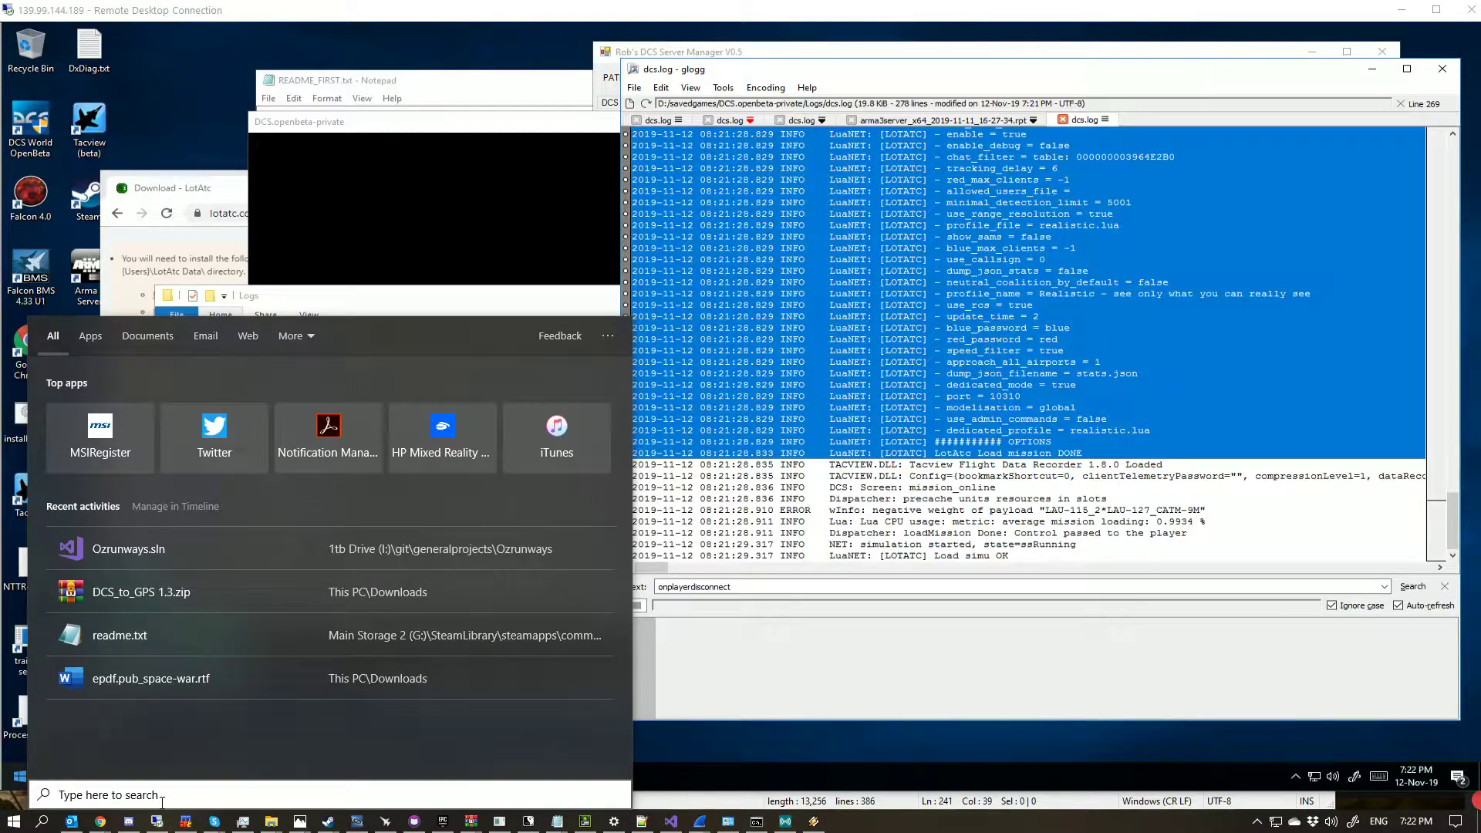
pyautogui.click(14, 821)
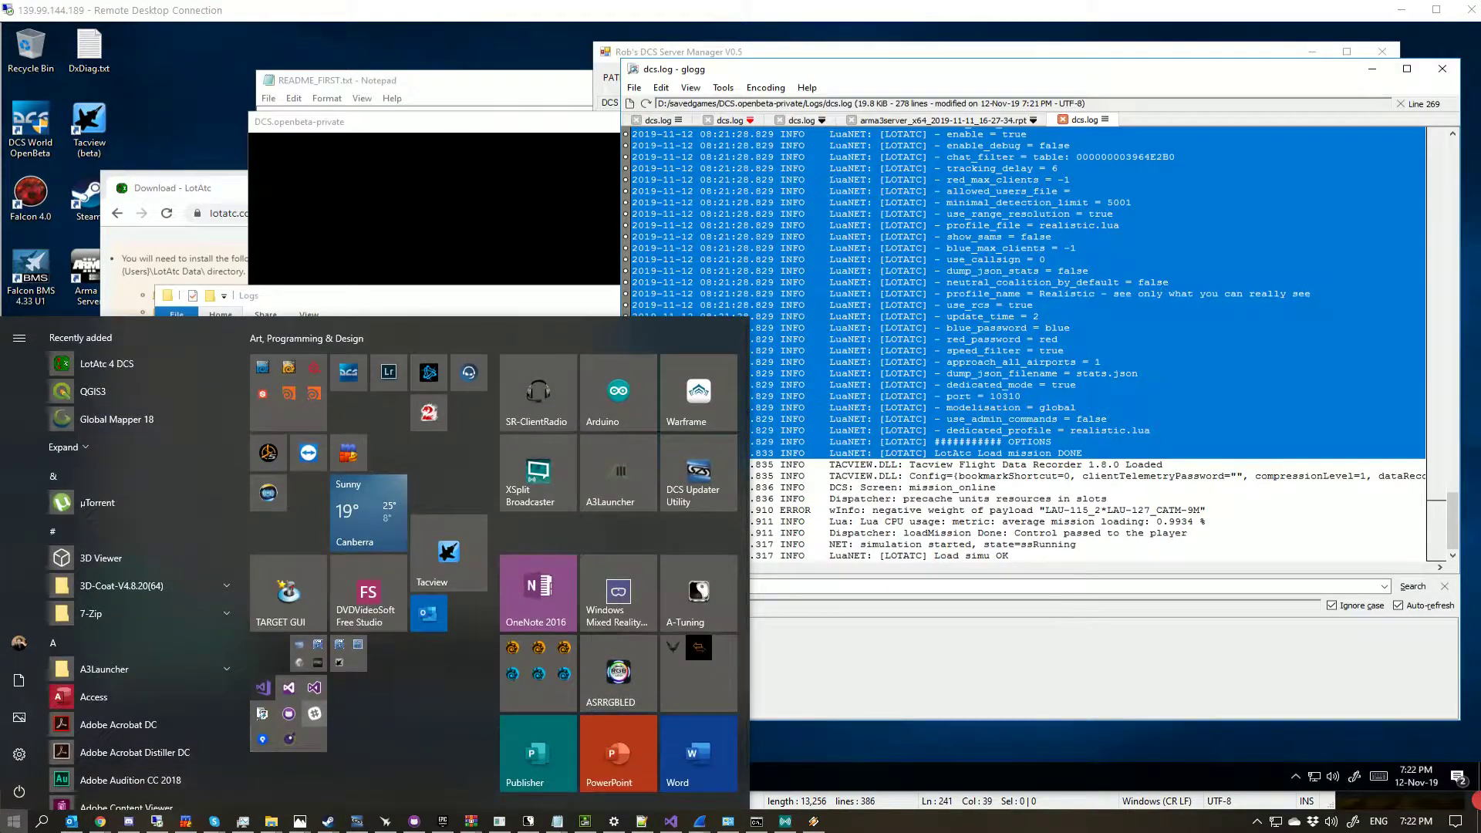
pyautogui.click(14, 820)
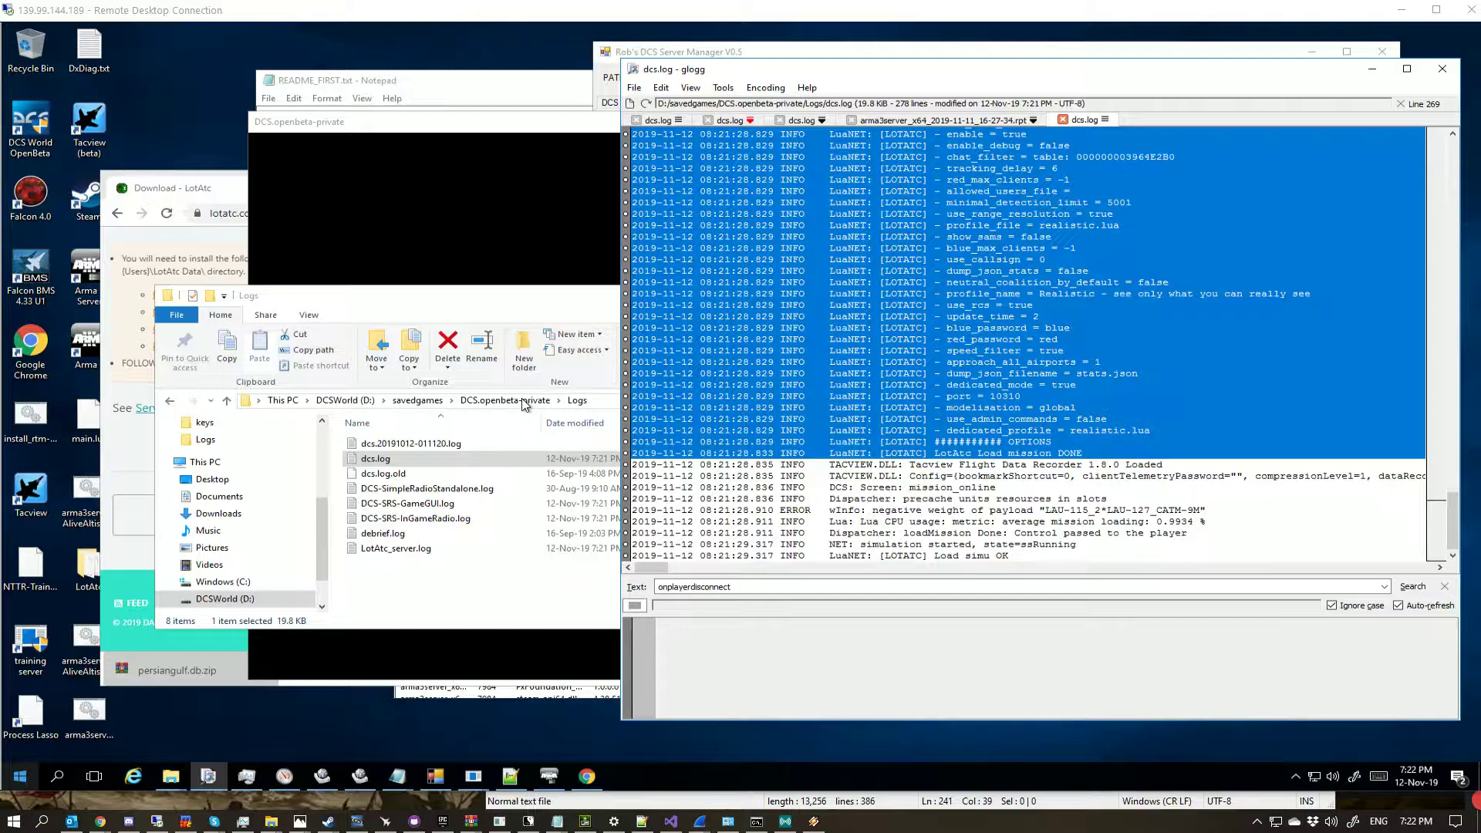
# Step: Go from the Logs folder up to the D: drive root and into the DCS.openbeta saved games folder
pyautogui.click(476, 312)
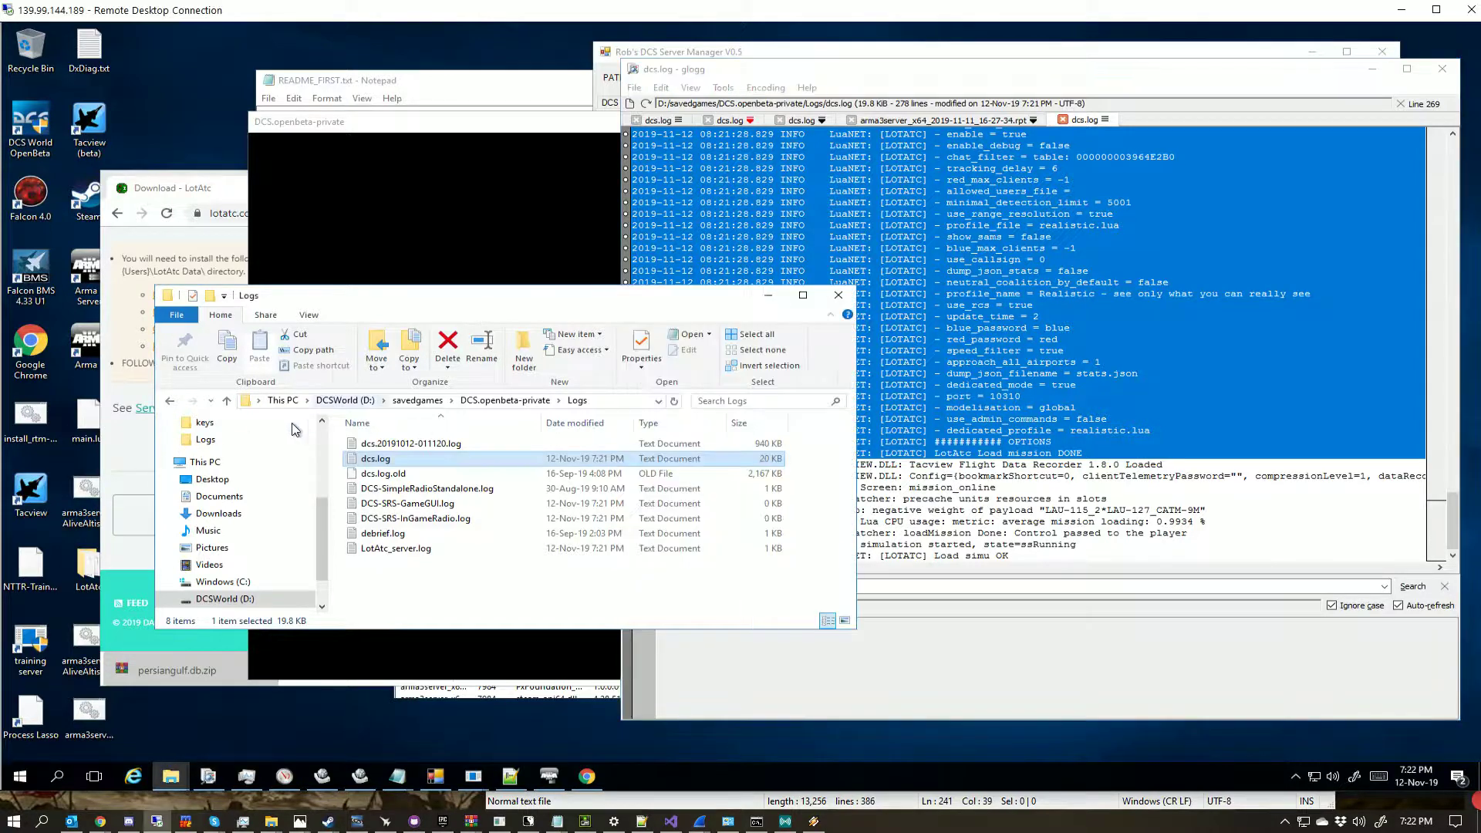
pyautogui.click(347, 401)
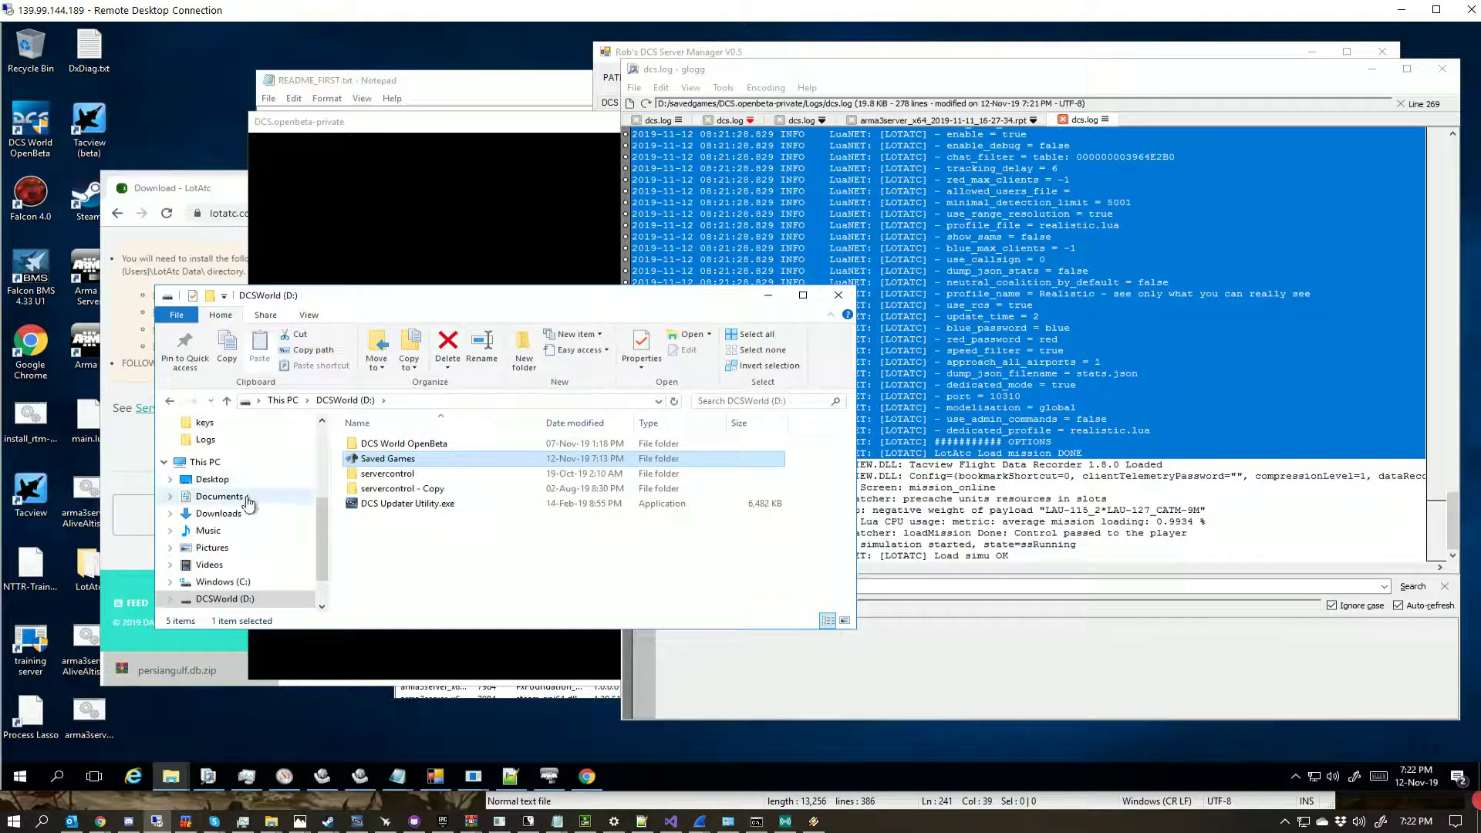
pyautogui.scroll(4, 243, 496)
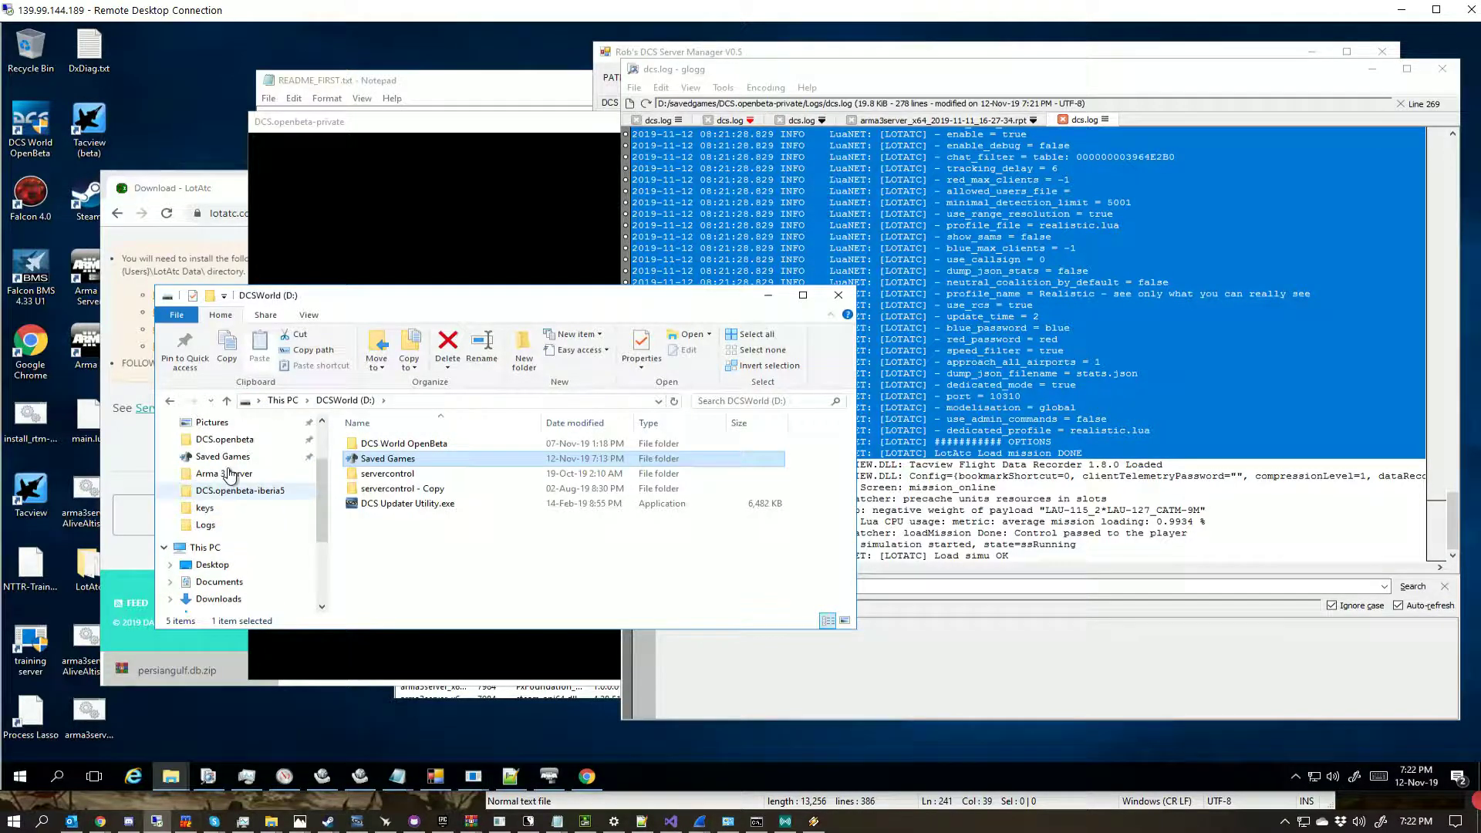
pyautogui.click(224, 438)
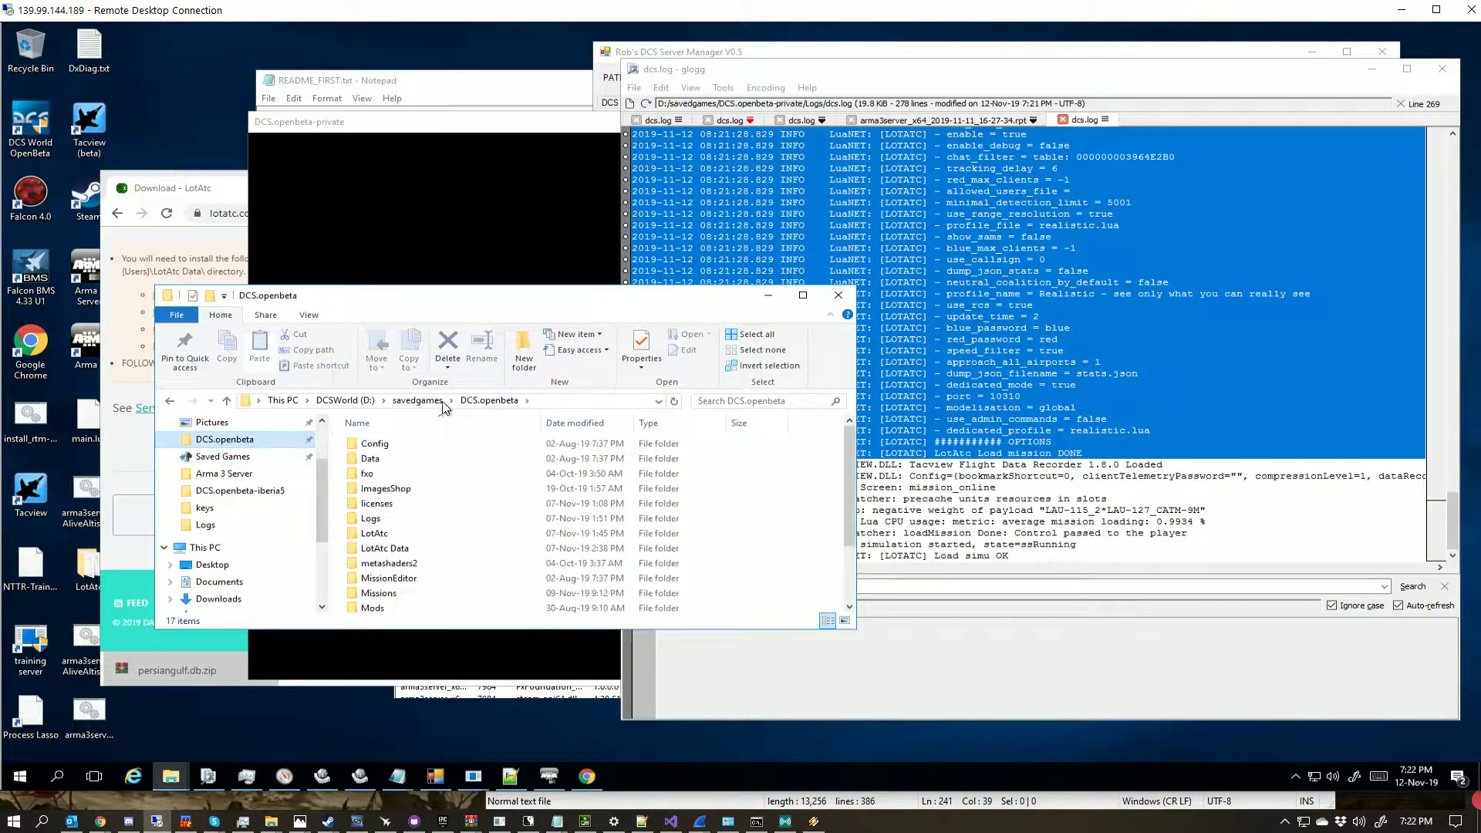
pyautogui.scroll(-1, 409, 498)
pyautogui.doubleClick(392, 499)
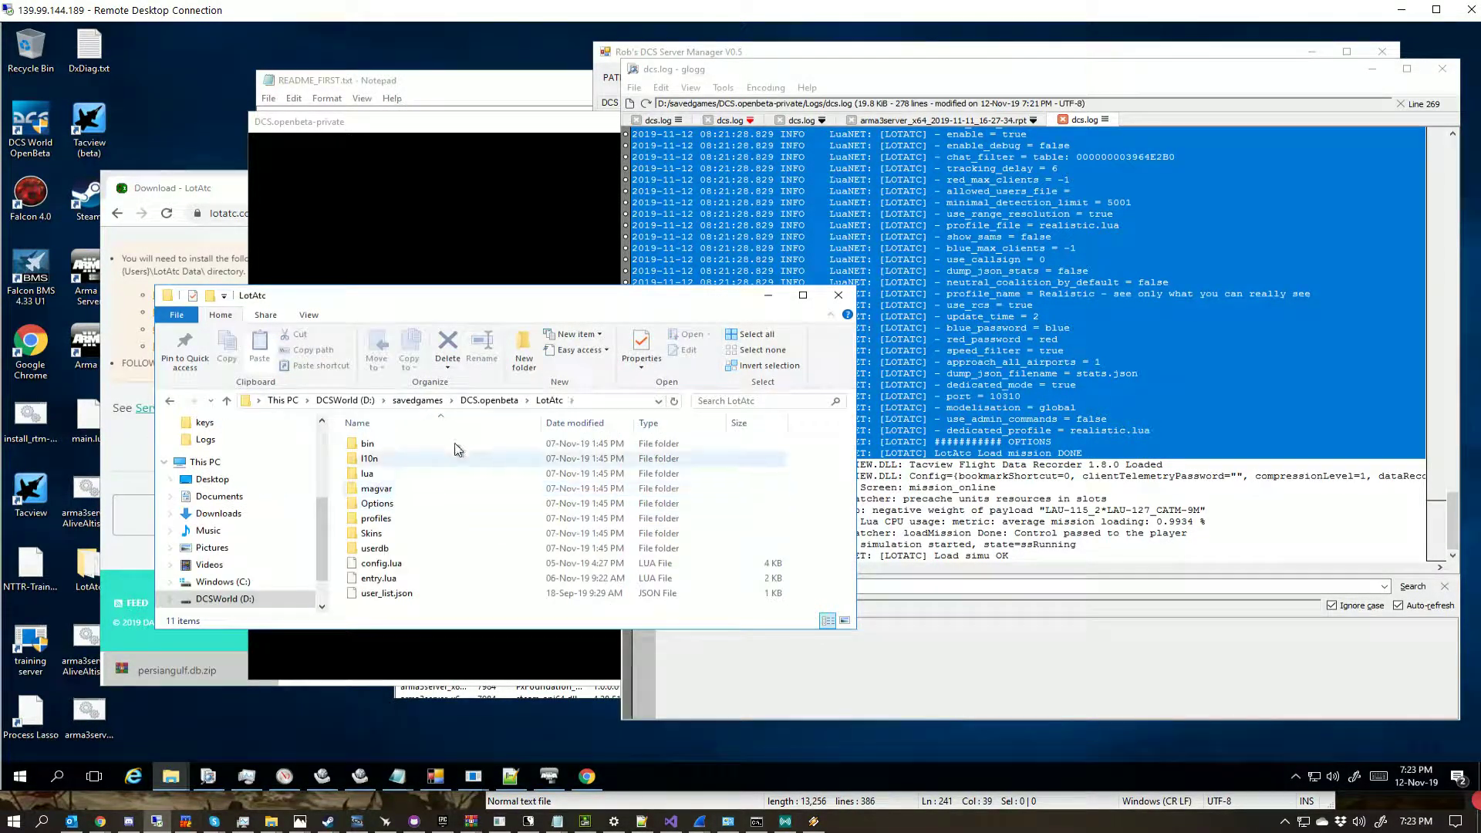
pyautogui.click(489, 401)
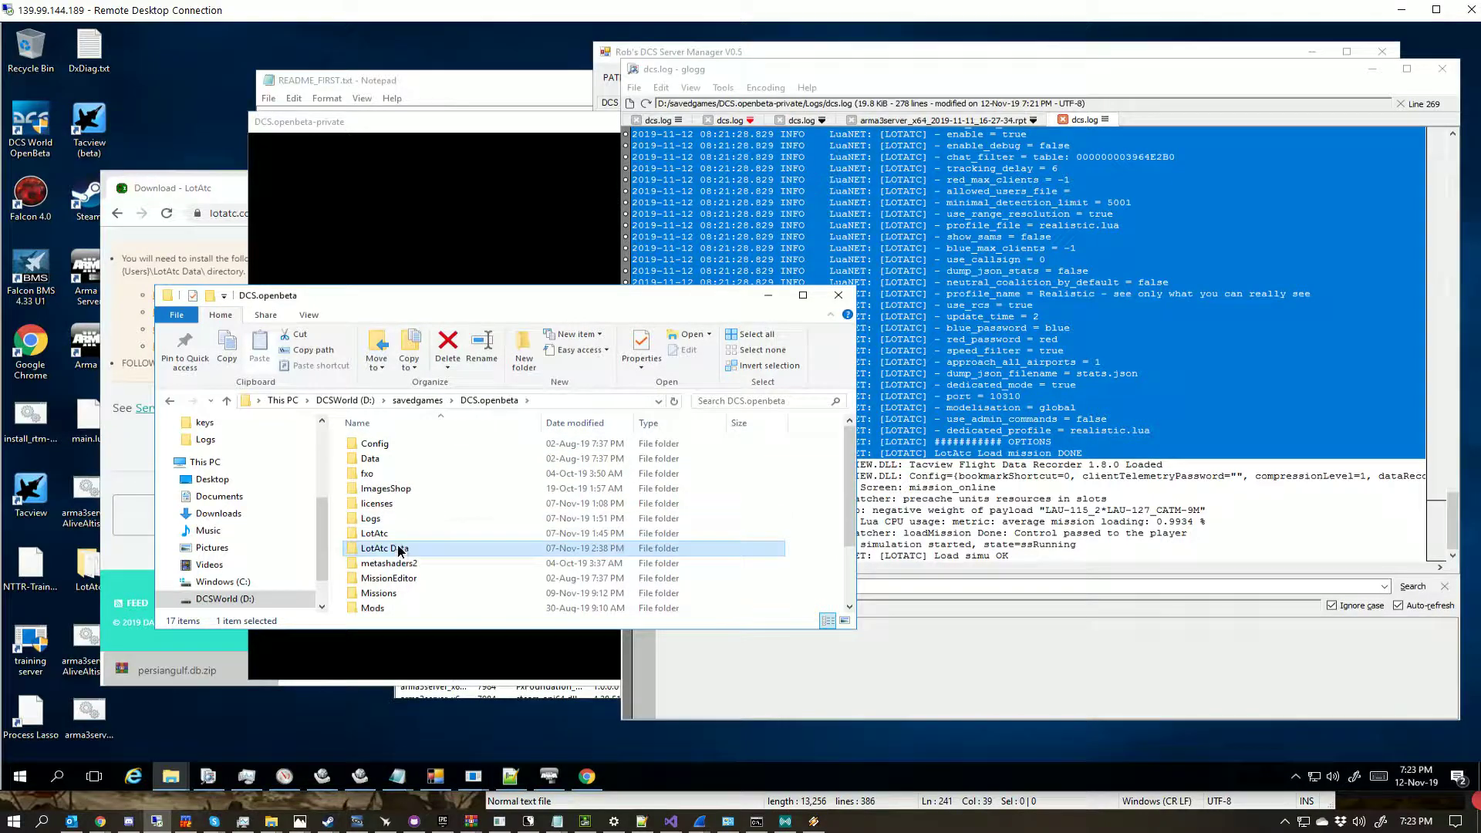
# Step: Open LotAtc Data\Server\Licenses, which holds a single lotatc.key file
pyautogui.doubleClick(390, 546)
pyautogui.click(378, 449)
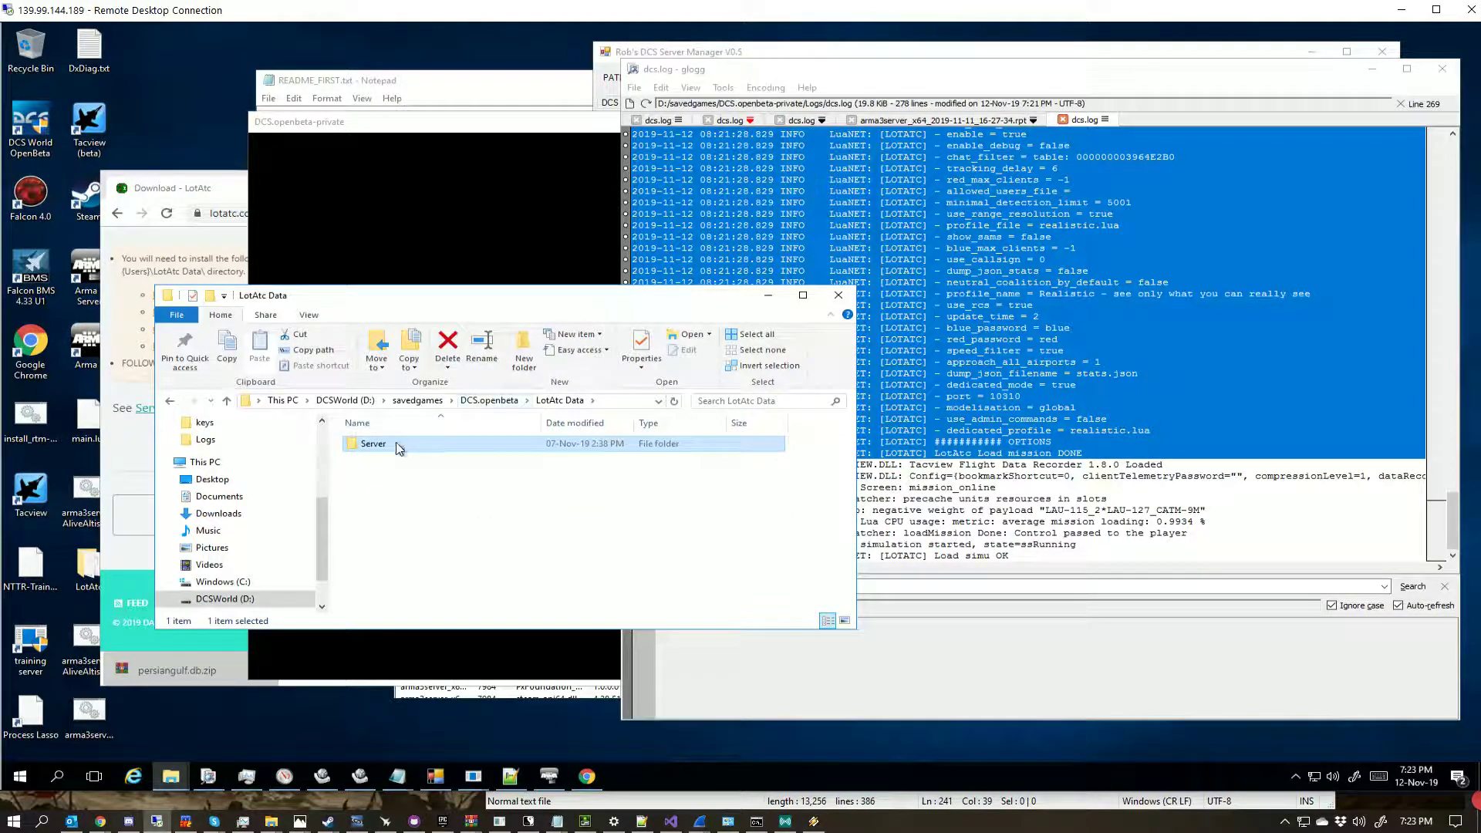
pyautogui.doubleClick(396, 444)
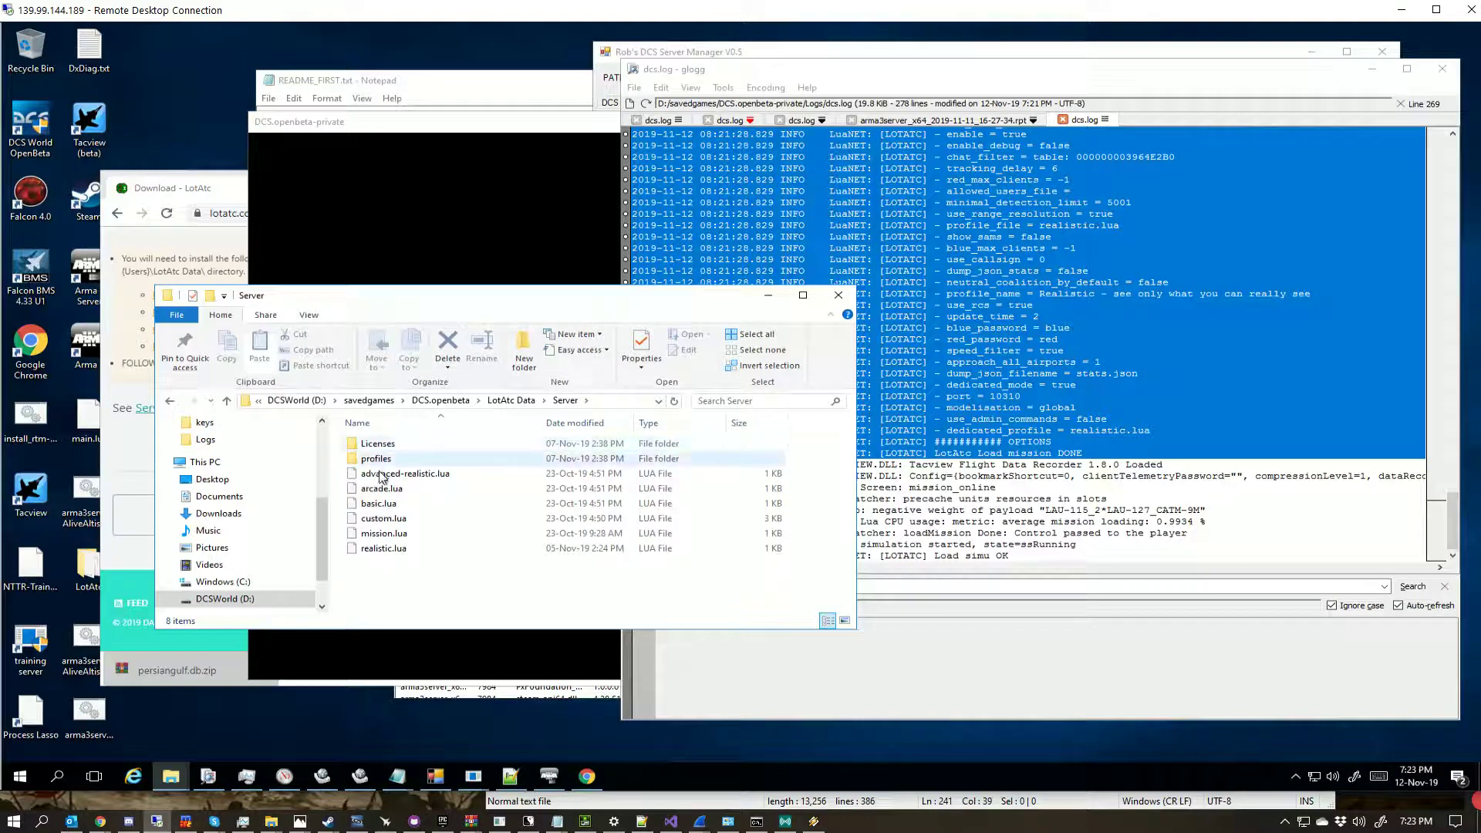
pyautogui.moveTo(375, 449)
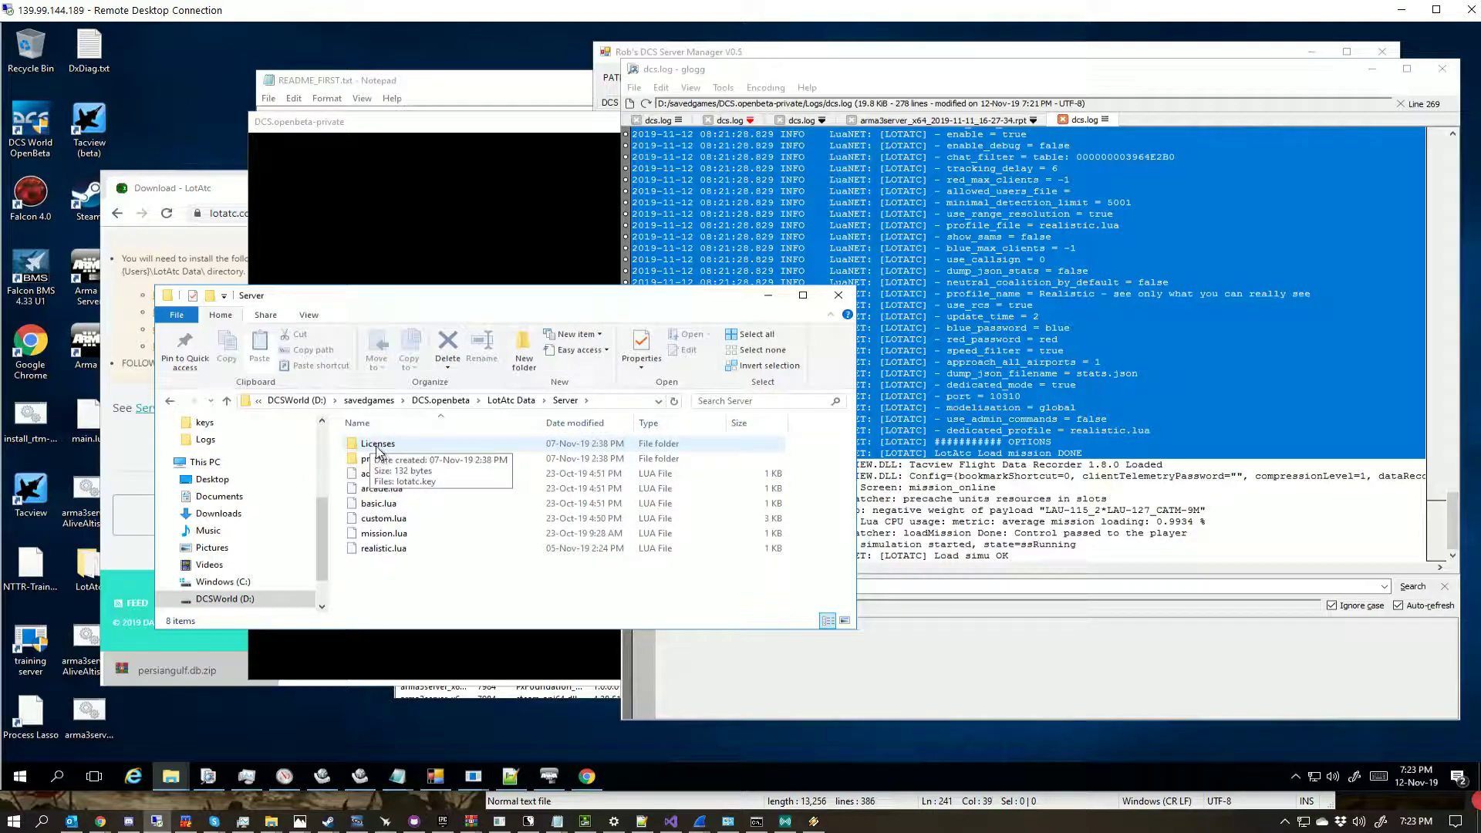
pyautogui.doubleClick(389, 446)
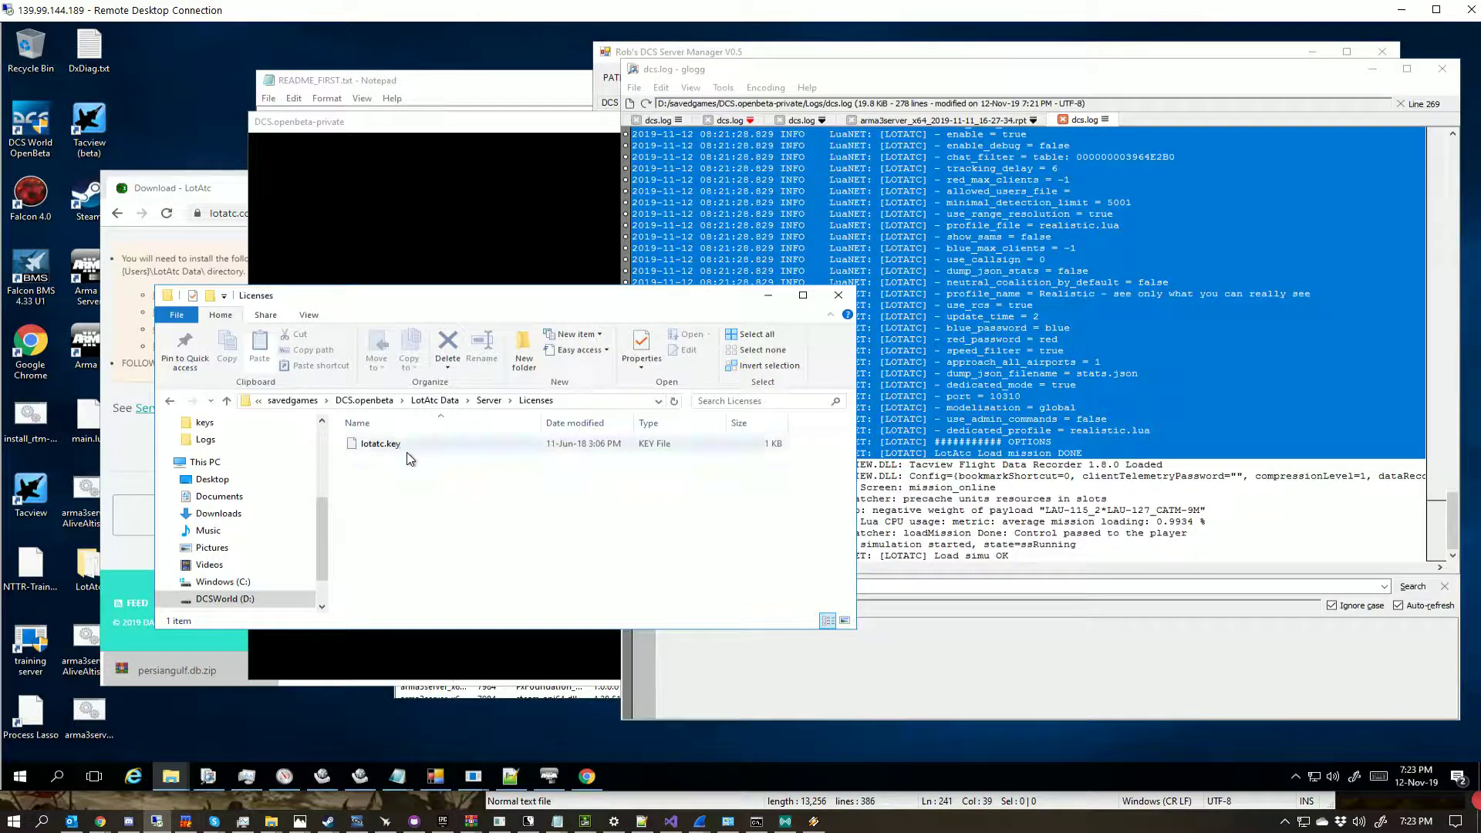
# Step: Go via savedgames into DCS.openbeta-private\LotAtc Data\Server\Licenses and confirm it has no files
pyautogui.click(375, 401)
pyautogui.click(416, 400)
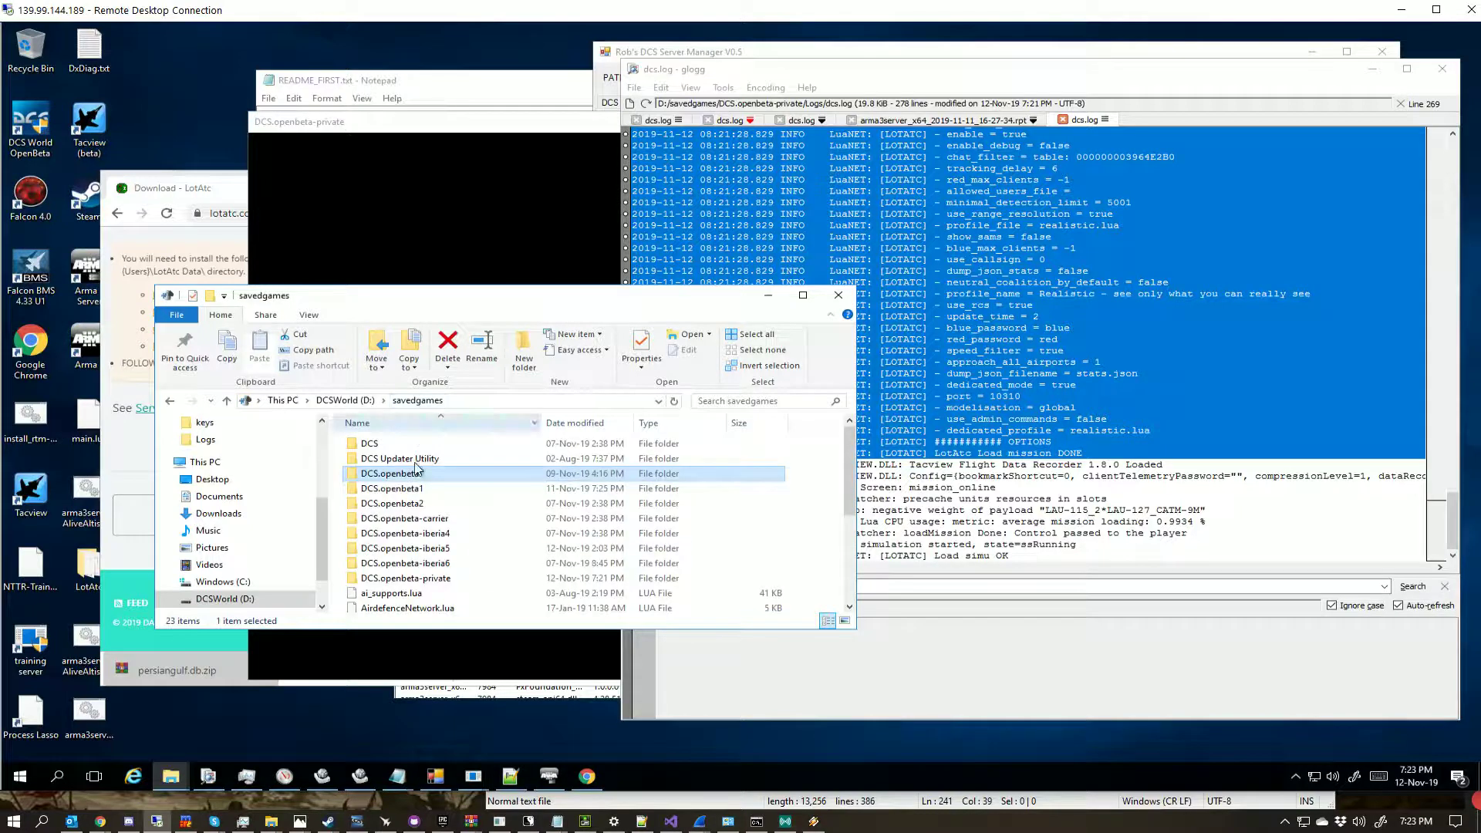
pyautogui.doubleClick(400, 544)
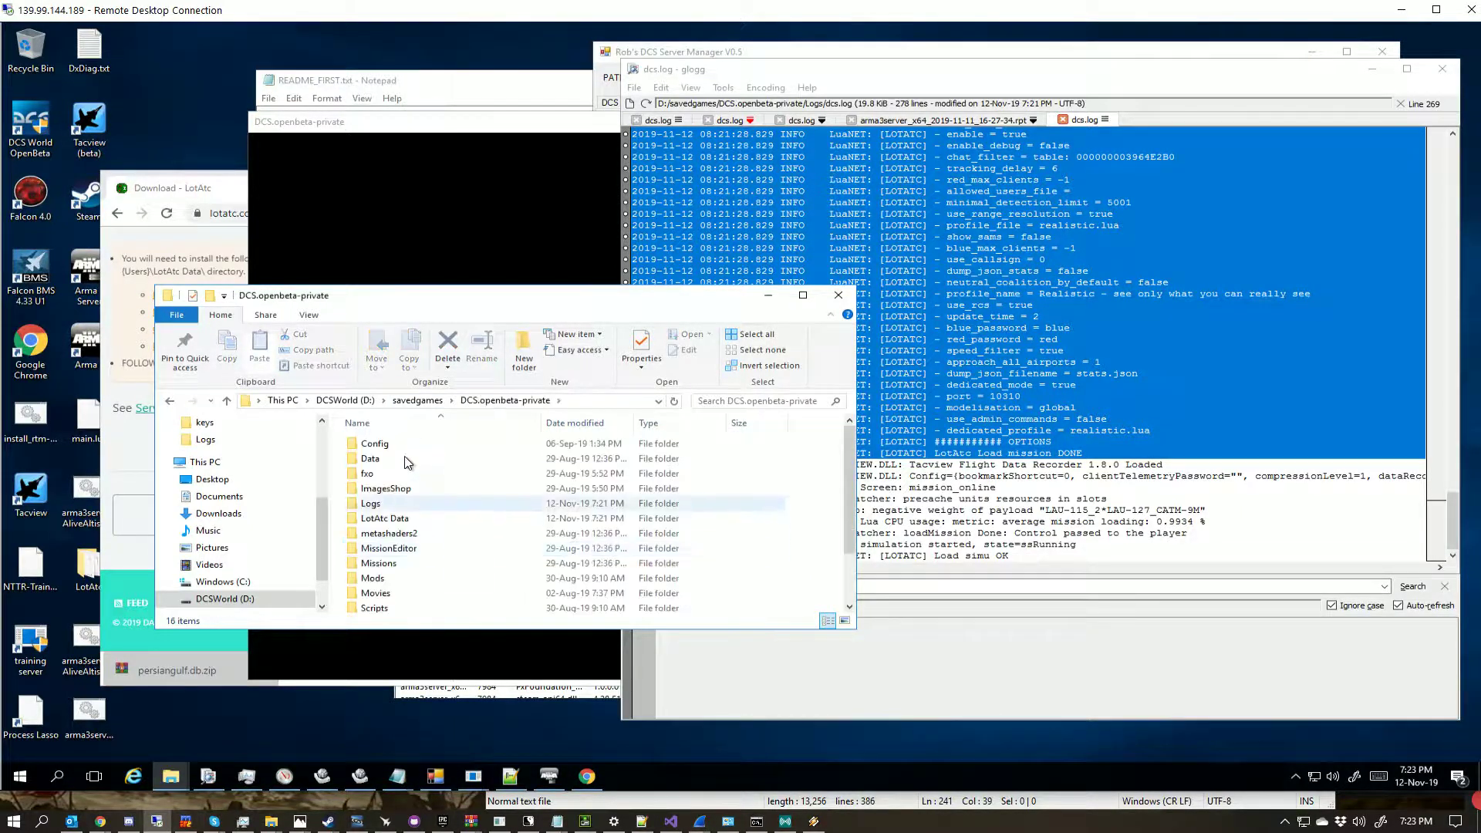
pyautogui.doubleClick(386, 518)
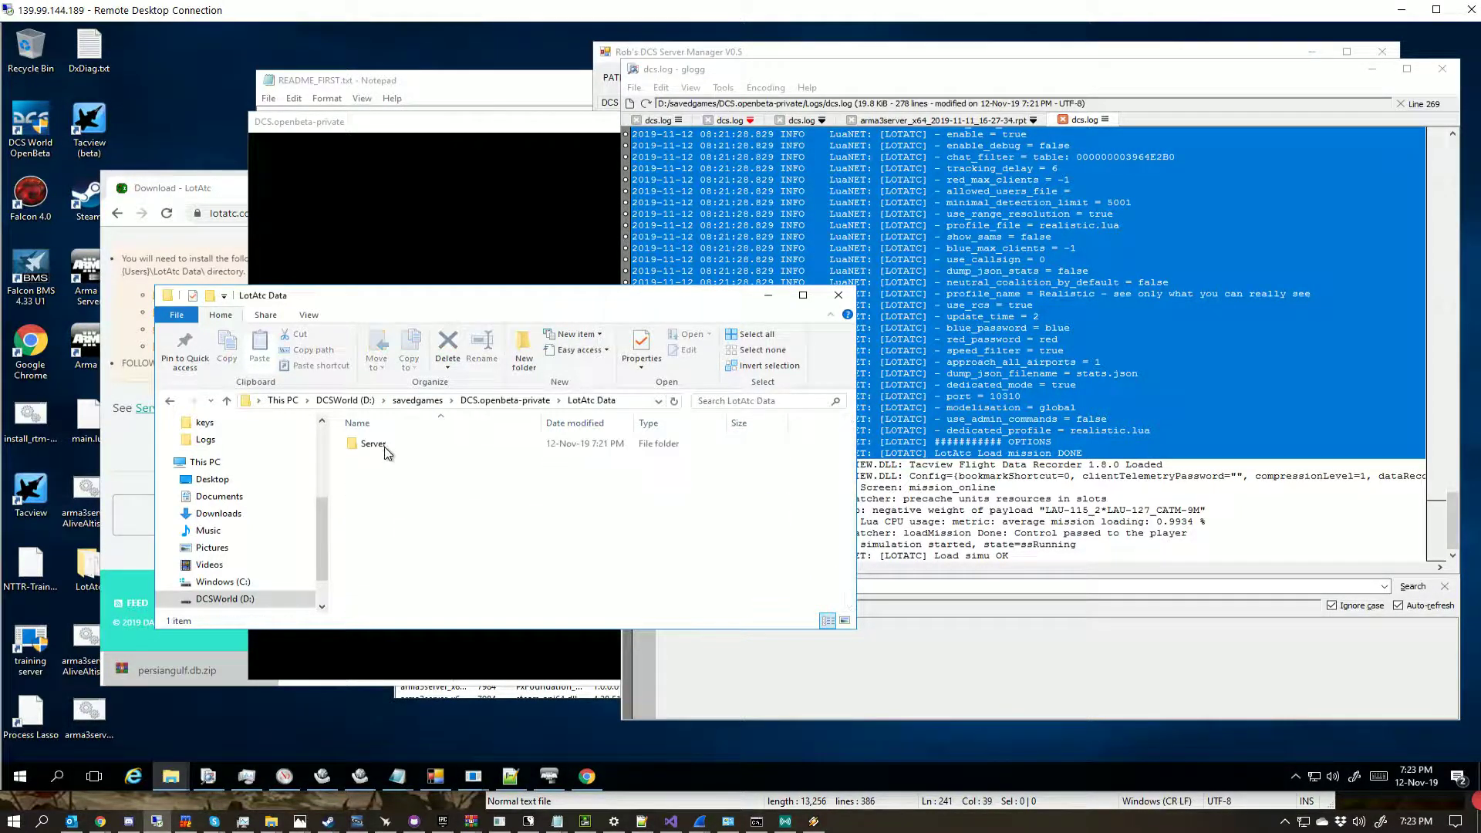
pyautogui.doubleClick(413, 442)
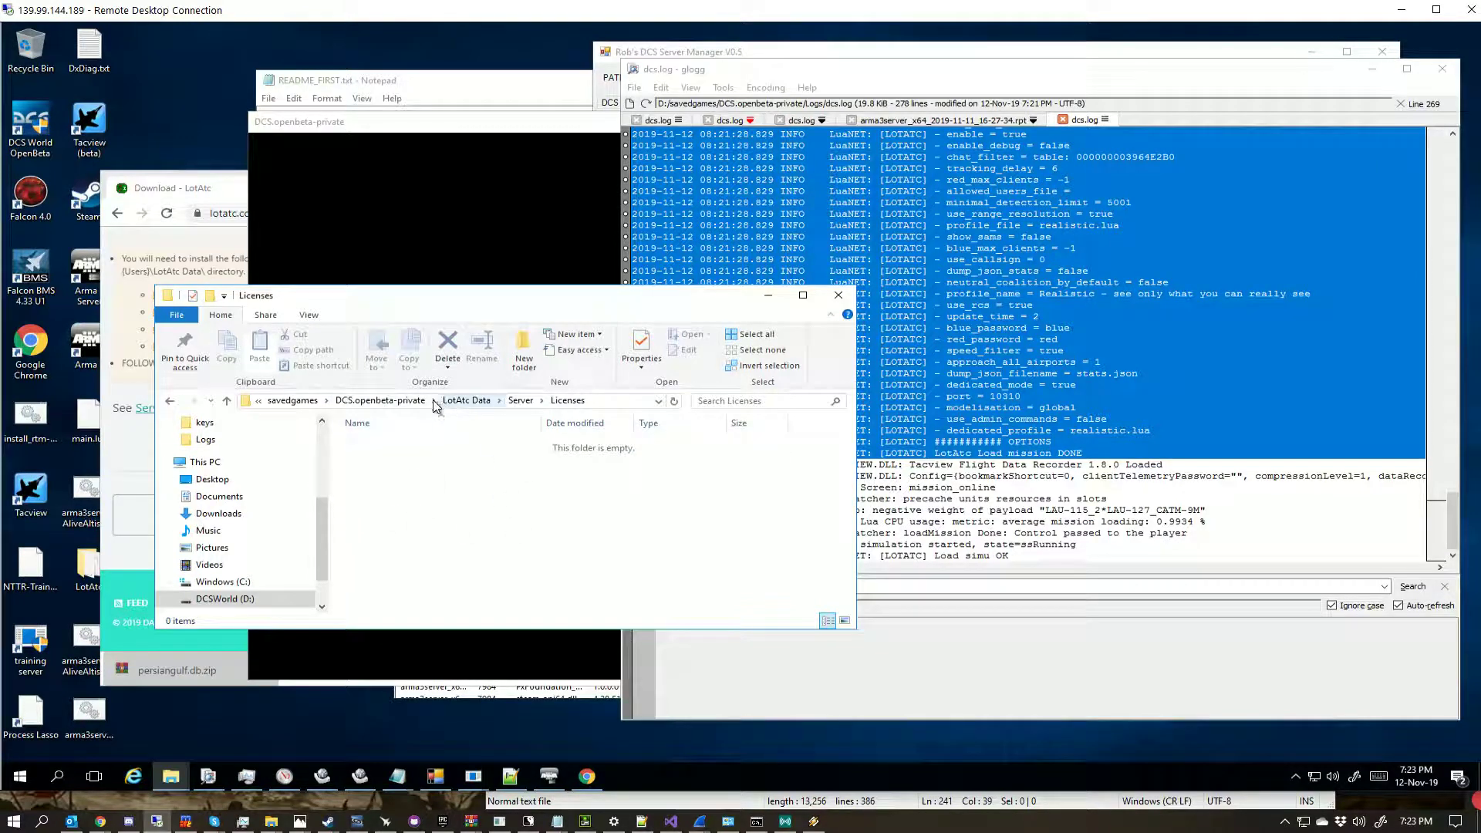
pyautogui.click(408, 401)
pyautogui.doubleClick(389, 519)
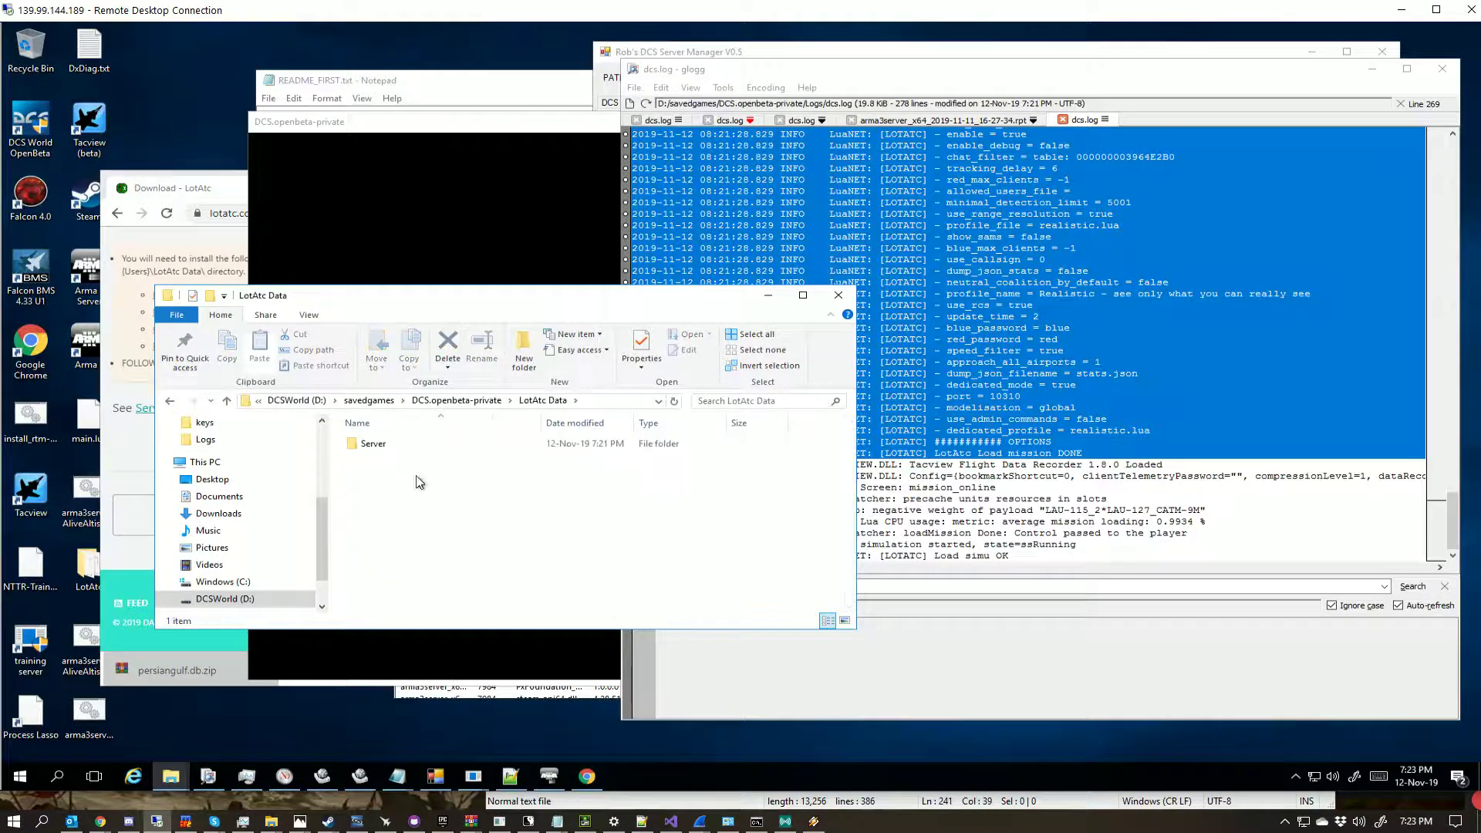
pyautogui.doubleClick(384, 444)
pyautogui.click(384, 447)
pyautogui.doubleClick(377, 444)
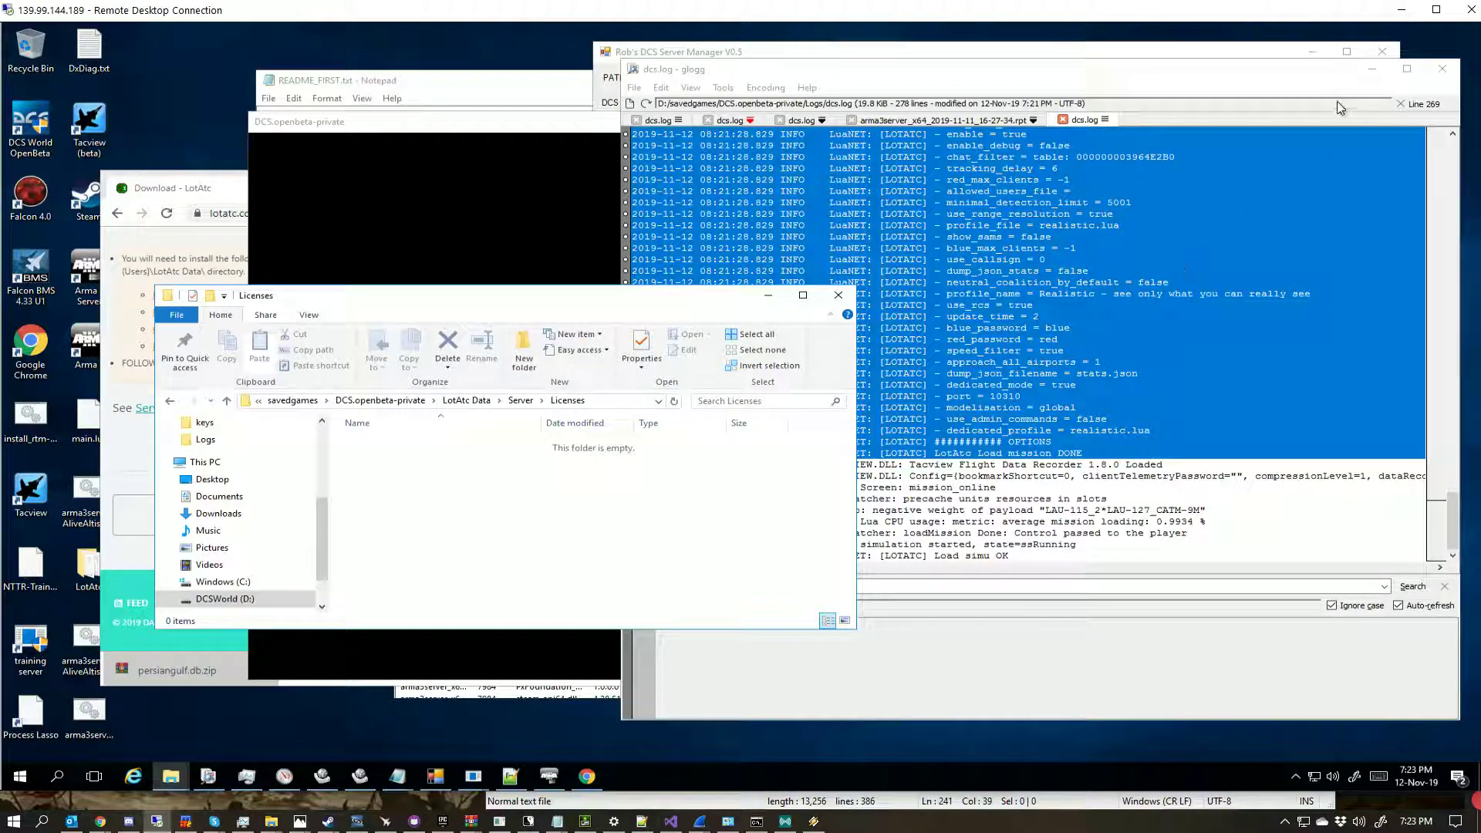
# Step: Move glogg aside to show Rob's DCS Server Manager's DCS SERVER 3 tab running on DCS.openbeta-private
pyautogui.moveTo(1291, 80); pyautogui.dragTo(1235, 111)
pyautogui.click(1182, 54)
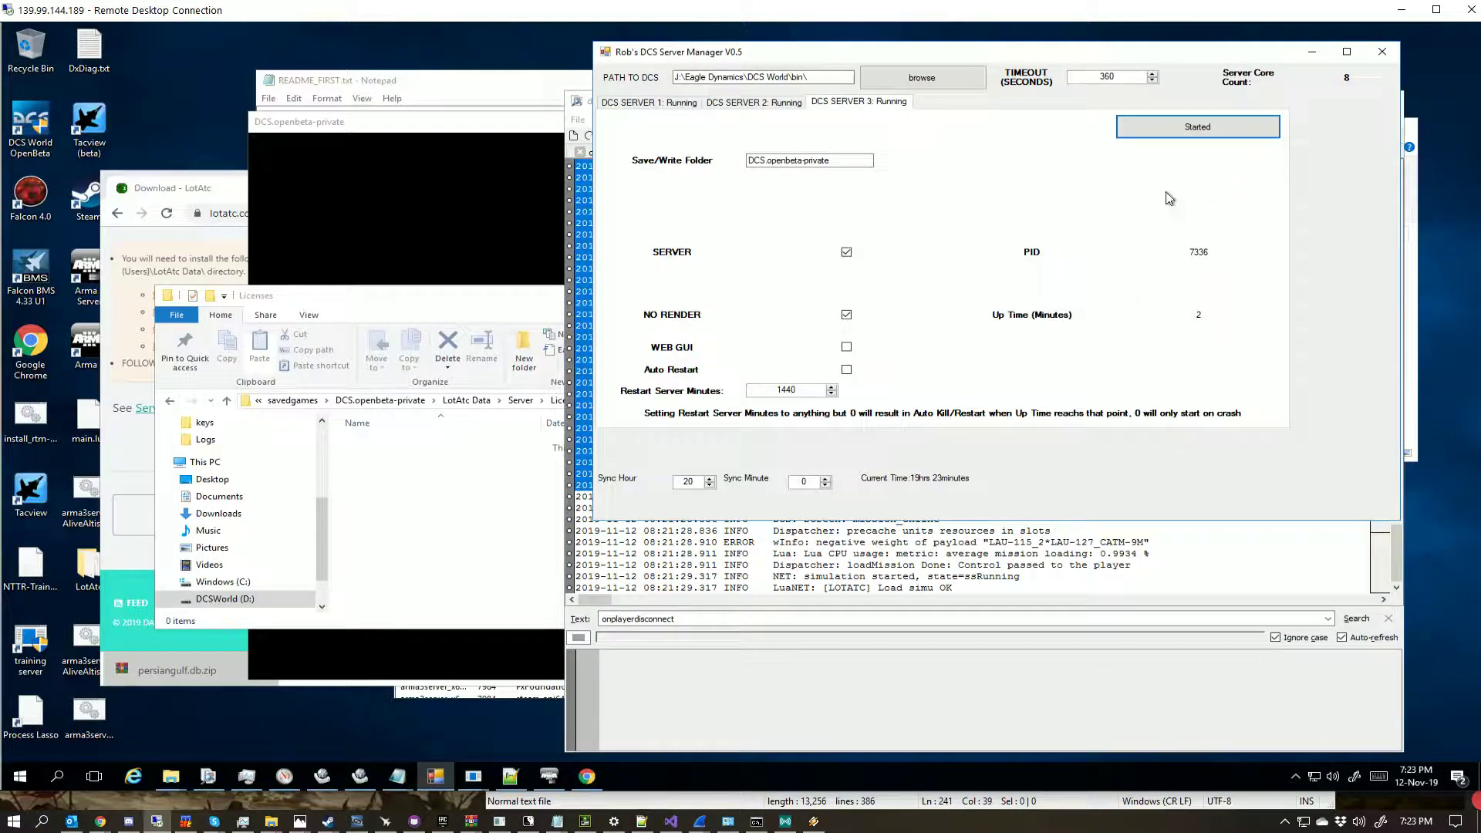